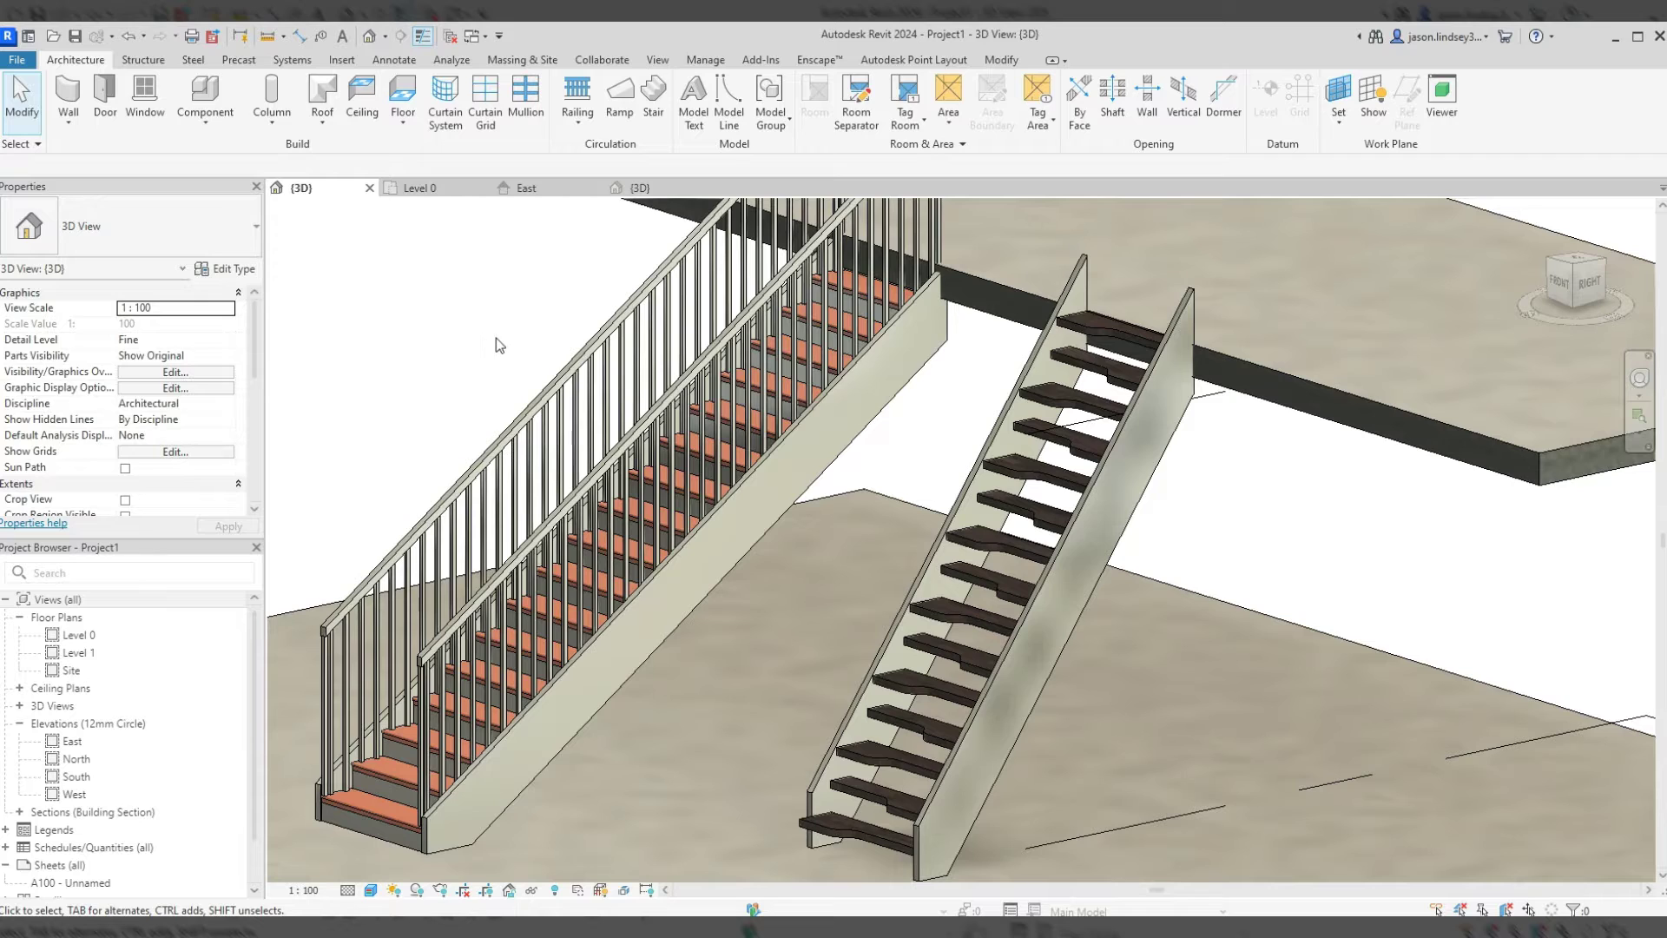
- Switch to the Level 0 floor plan of the empty project
{"action": "left_click", "coordinate": [438, 188]}
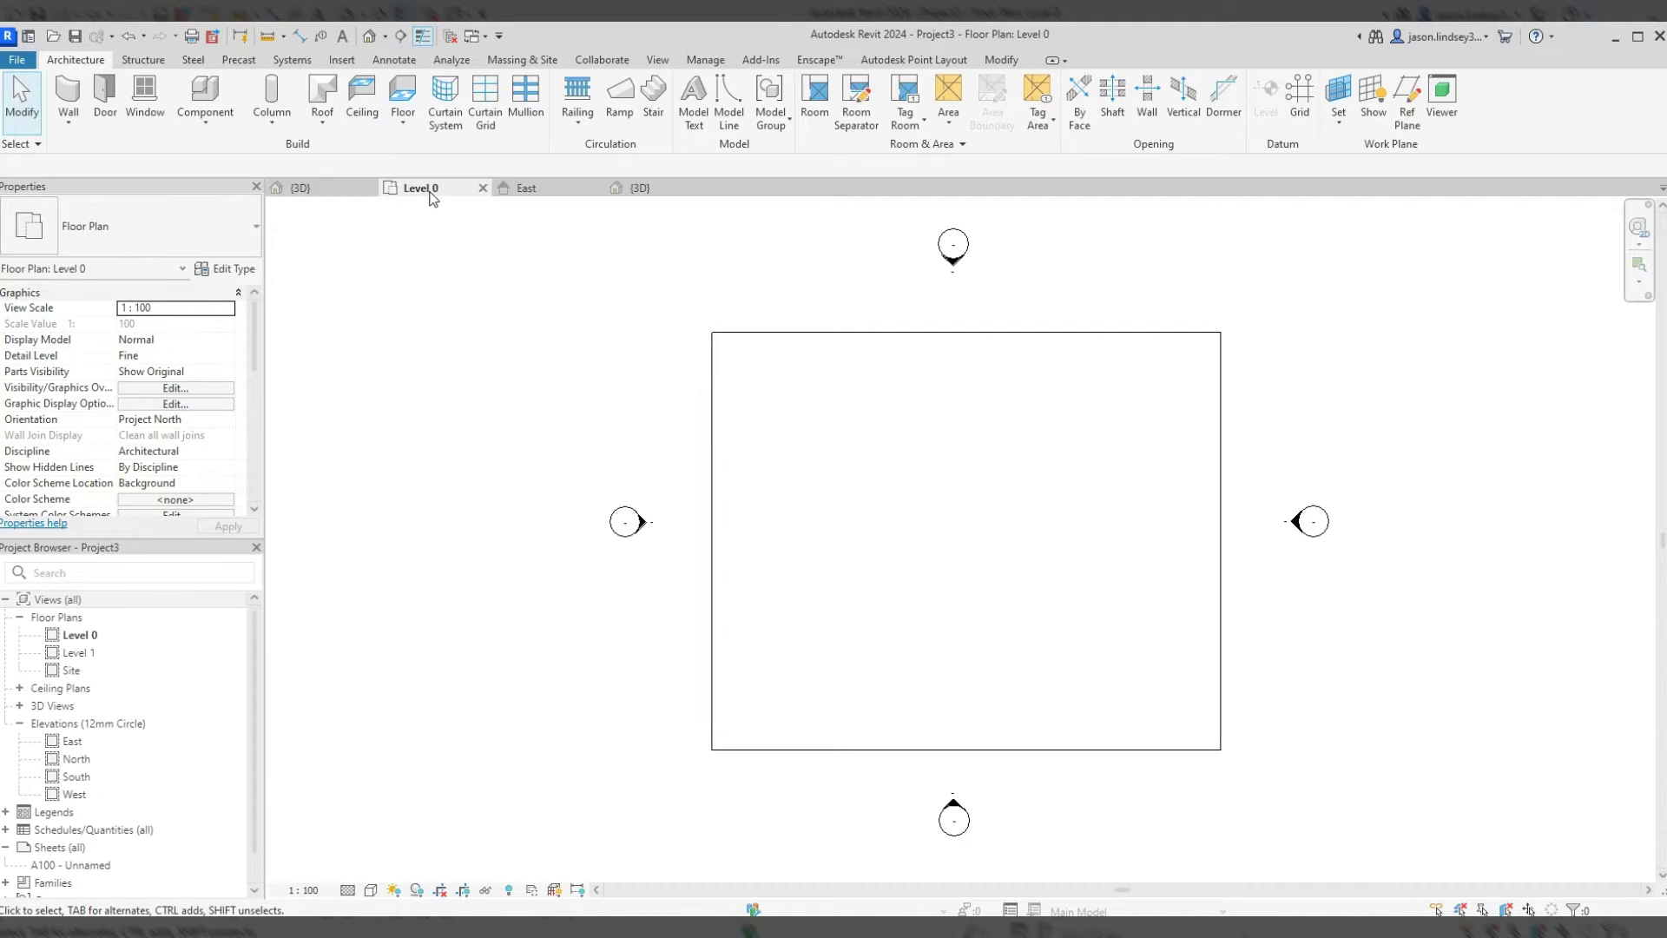
- Check the empty project in 3D, then start a new stair on the Level 0 plan
{"action": "left_click", "coordinate": [647, 188]}
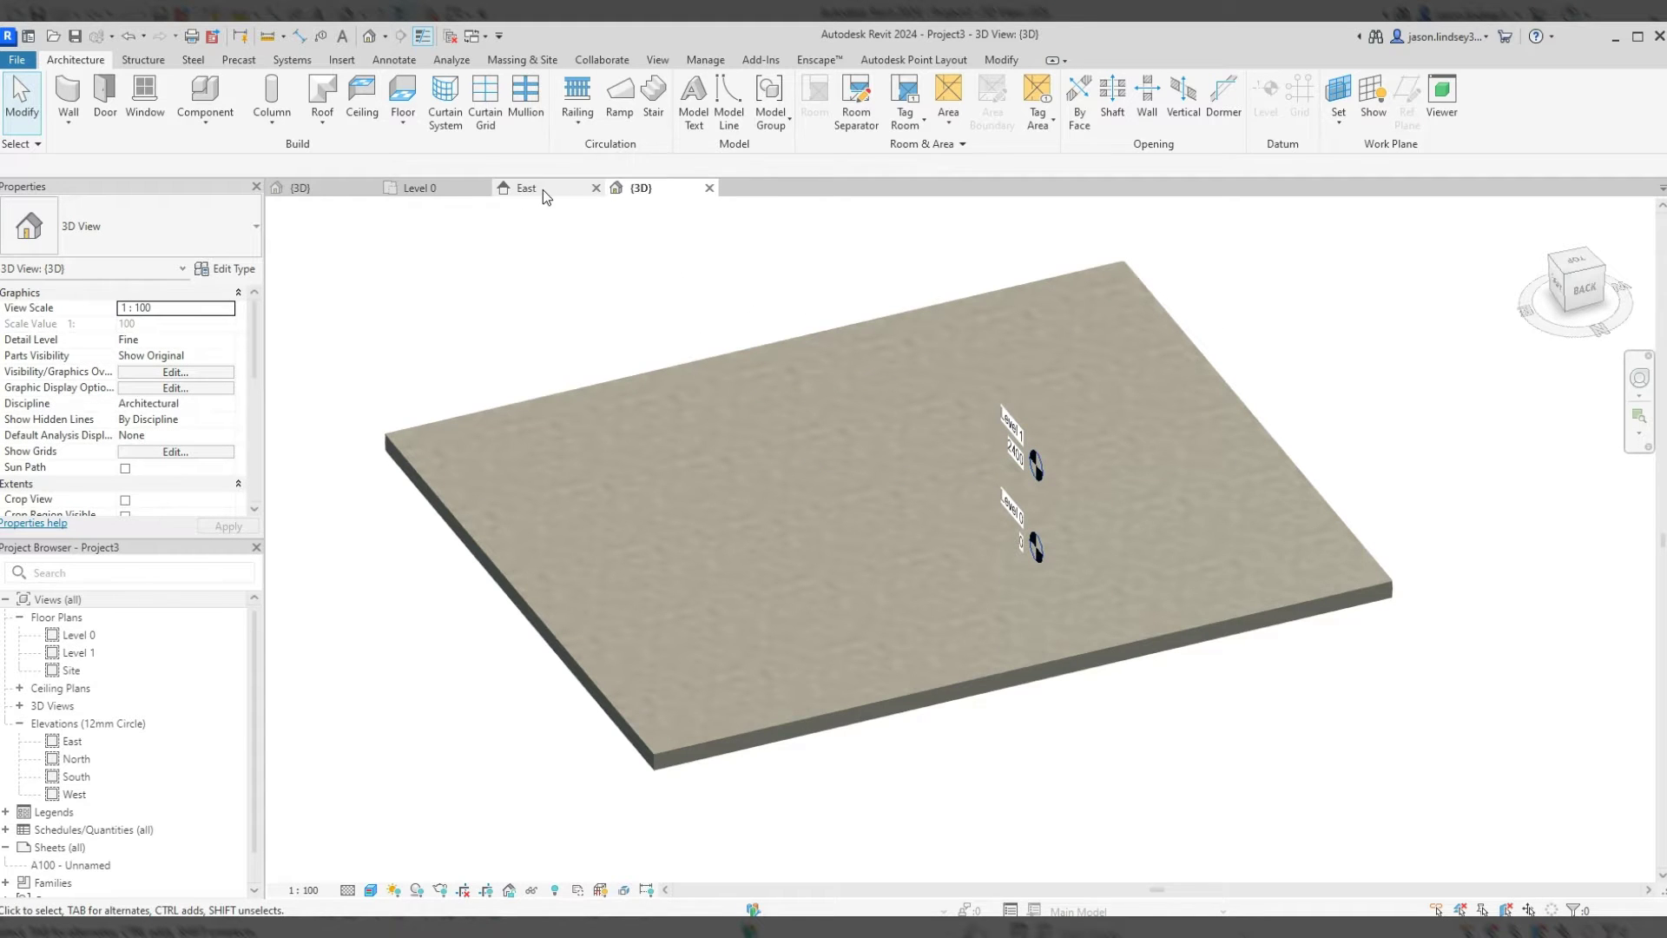
{"action": "left_click", "coordinate": [460, 189]}
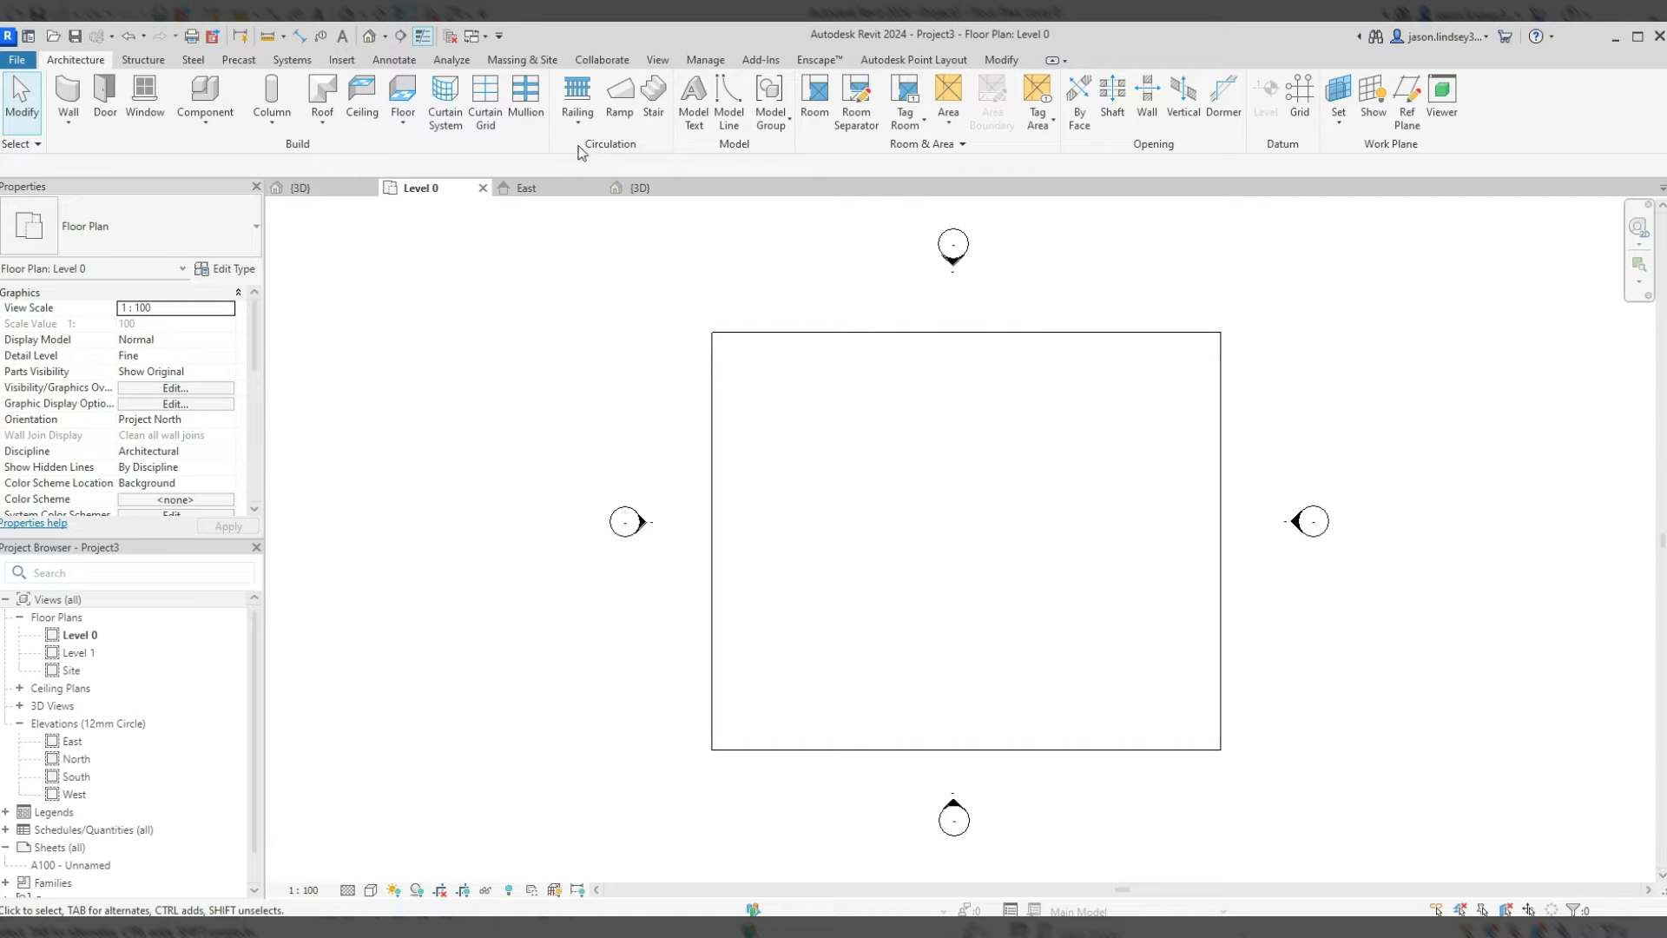
{"action": "left_click", "coordinate": [653, 111]}
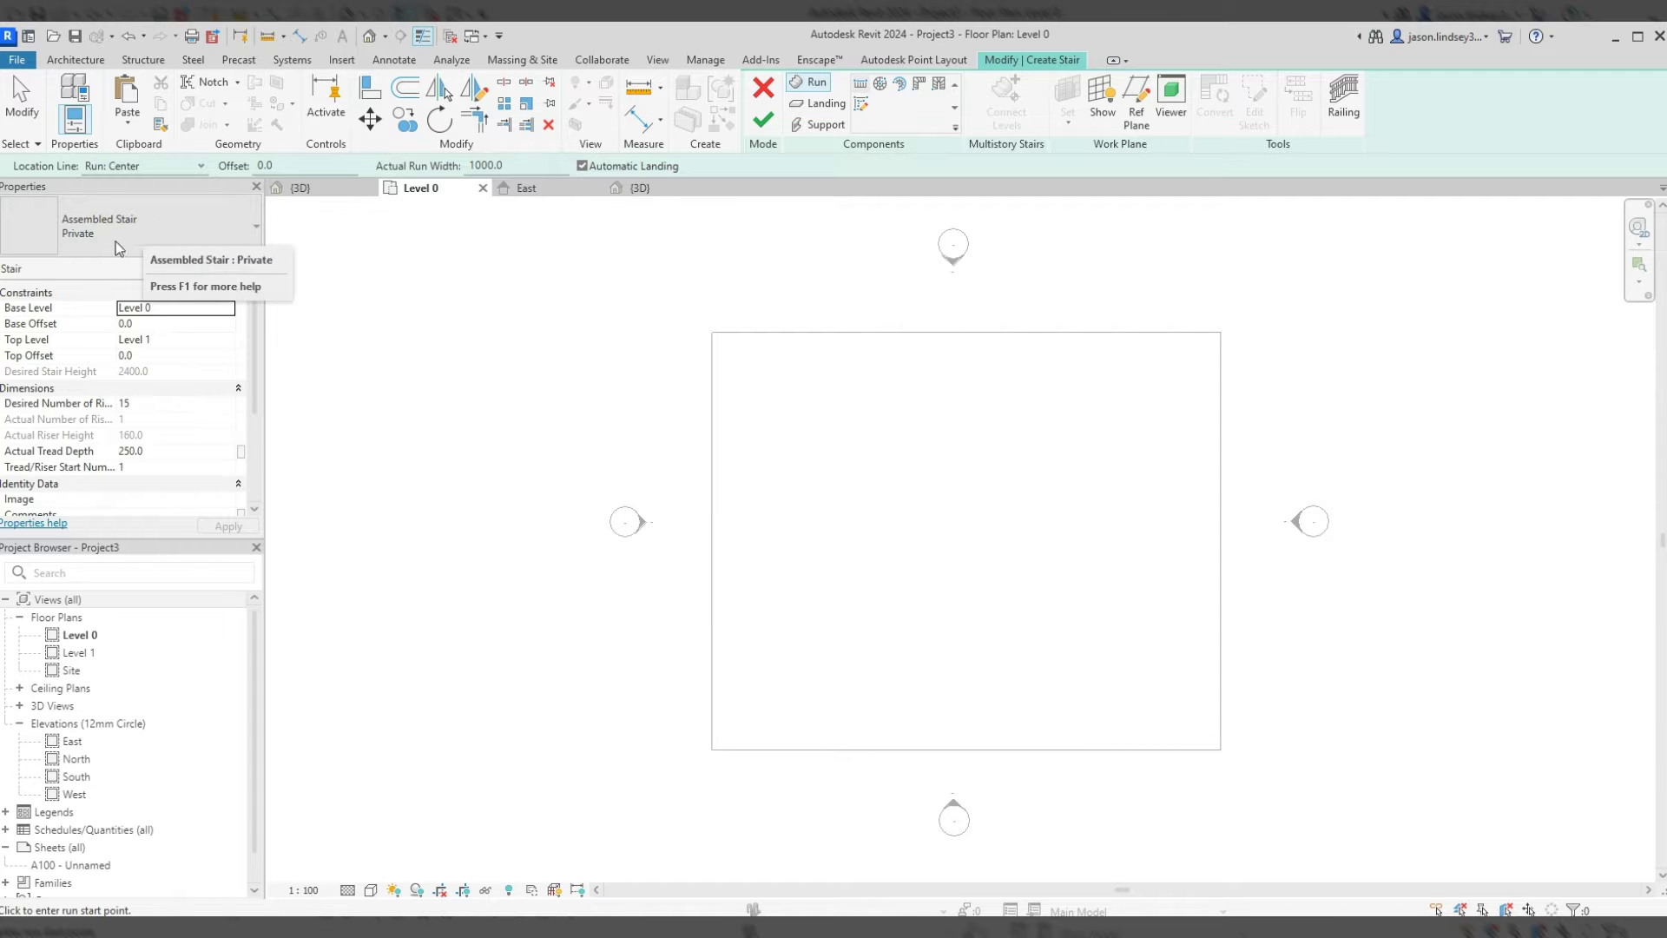
- Duplicate the Private assembled stair type as 'Alternating Tread'
{"action": "left_click", "coordinate": [139, 221]}
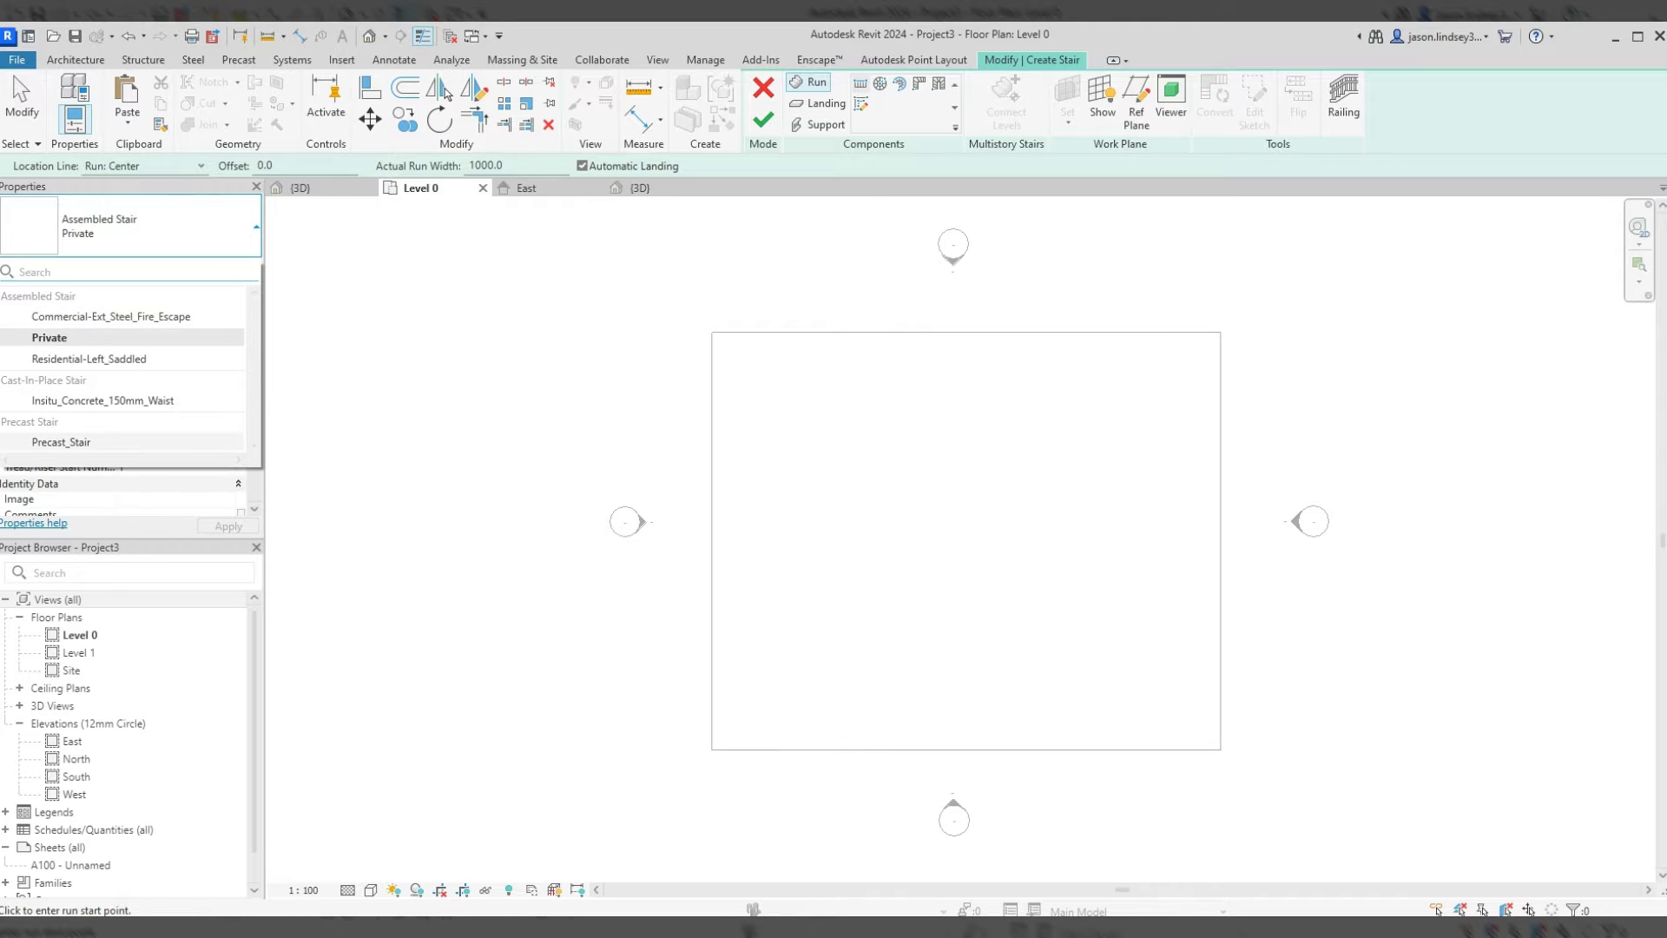
{"action": "left_click", "coordinate": [173, 338]}
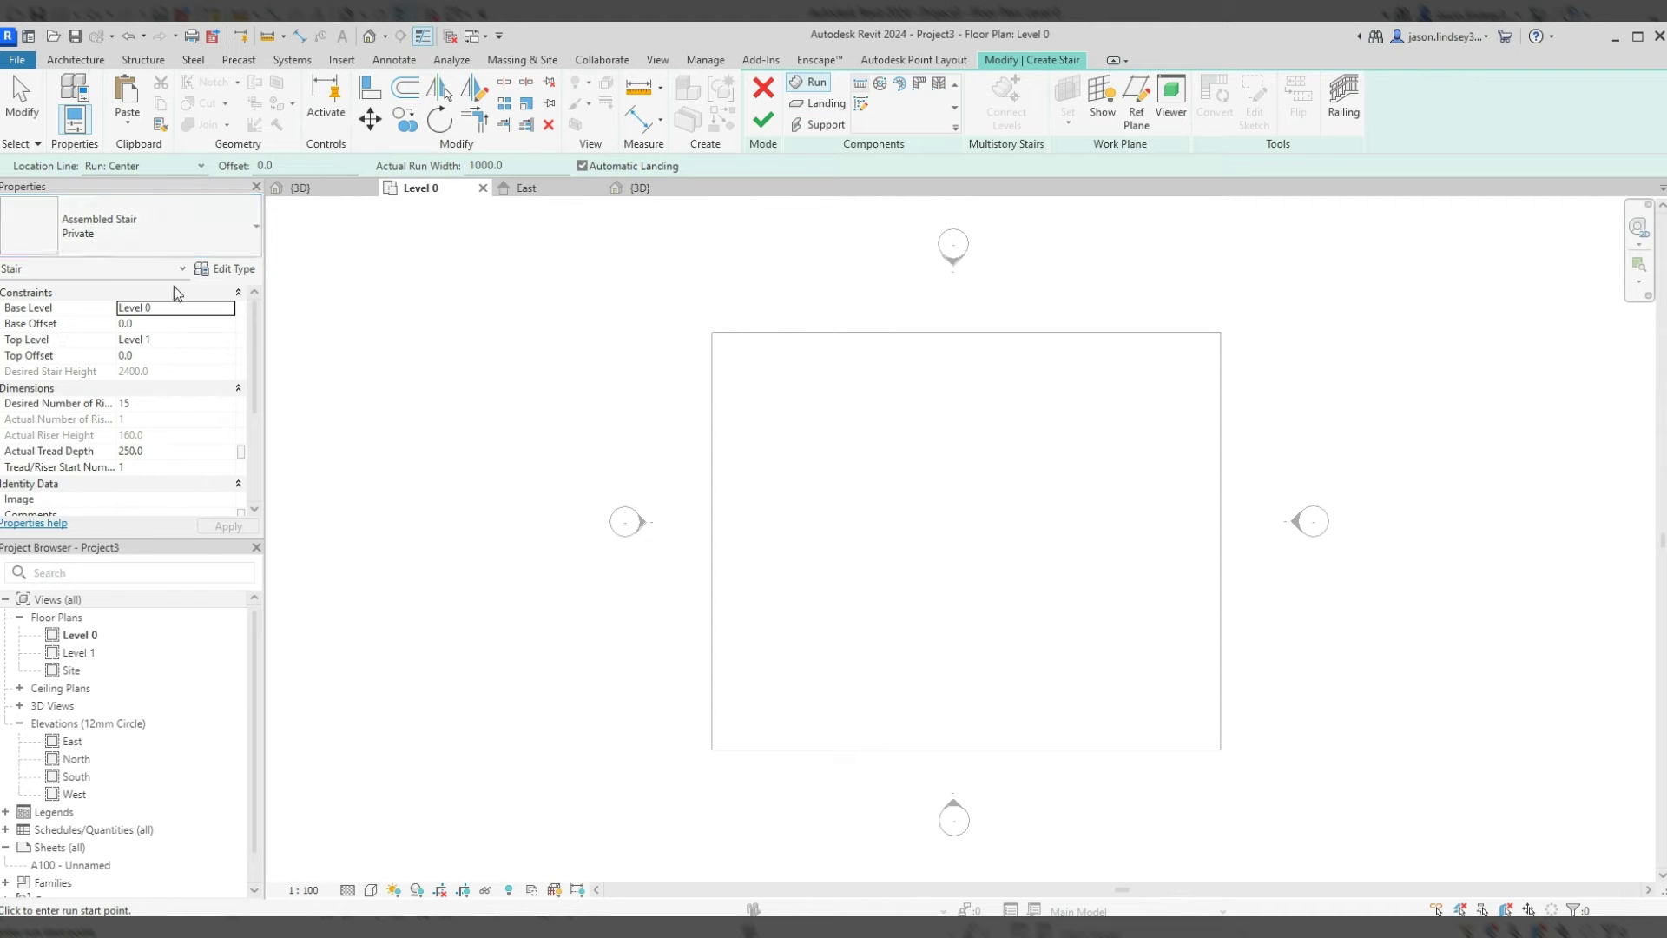
{"action": "left_click", "coordinate": [235, 269]}
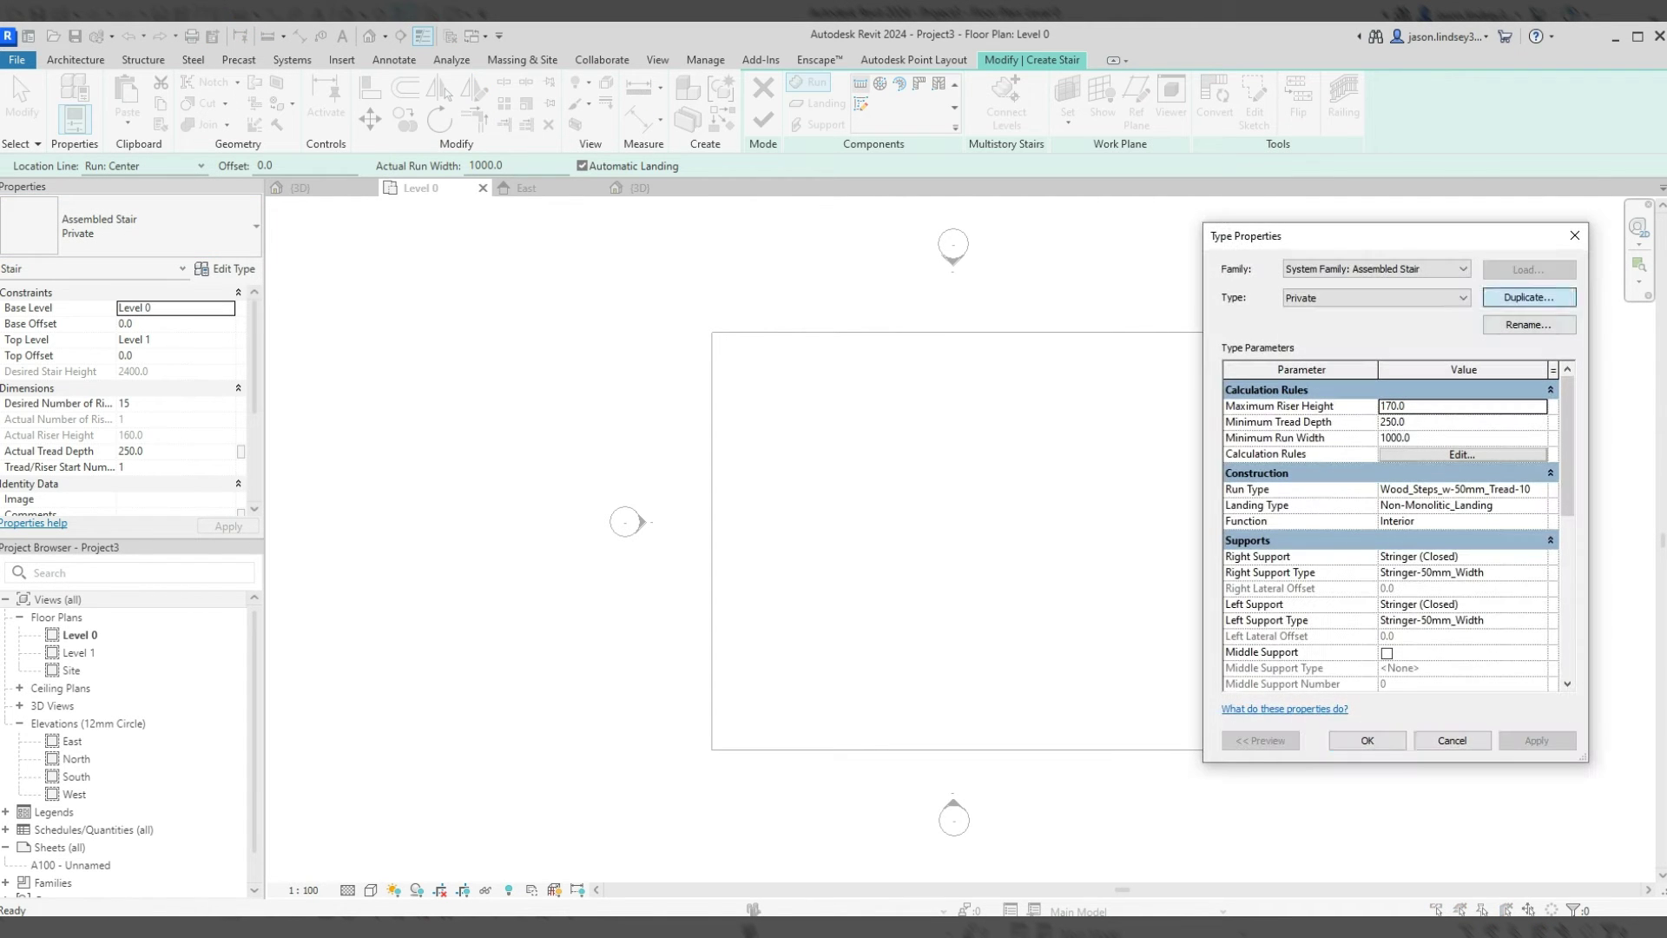
{"action": "left_click", "coordinate": [1528, 296]}
{"action": "type", "text": "Alternating Tread"}
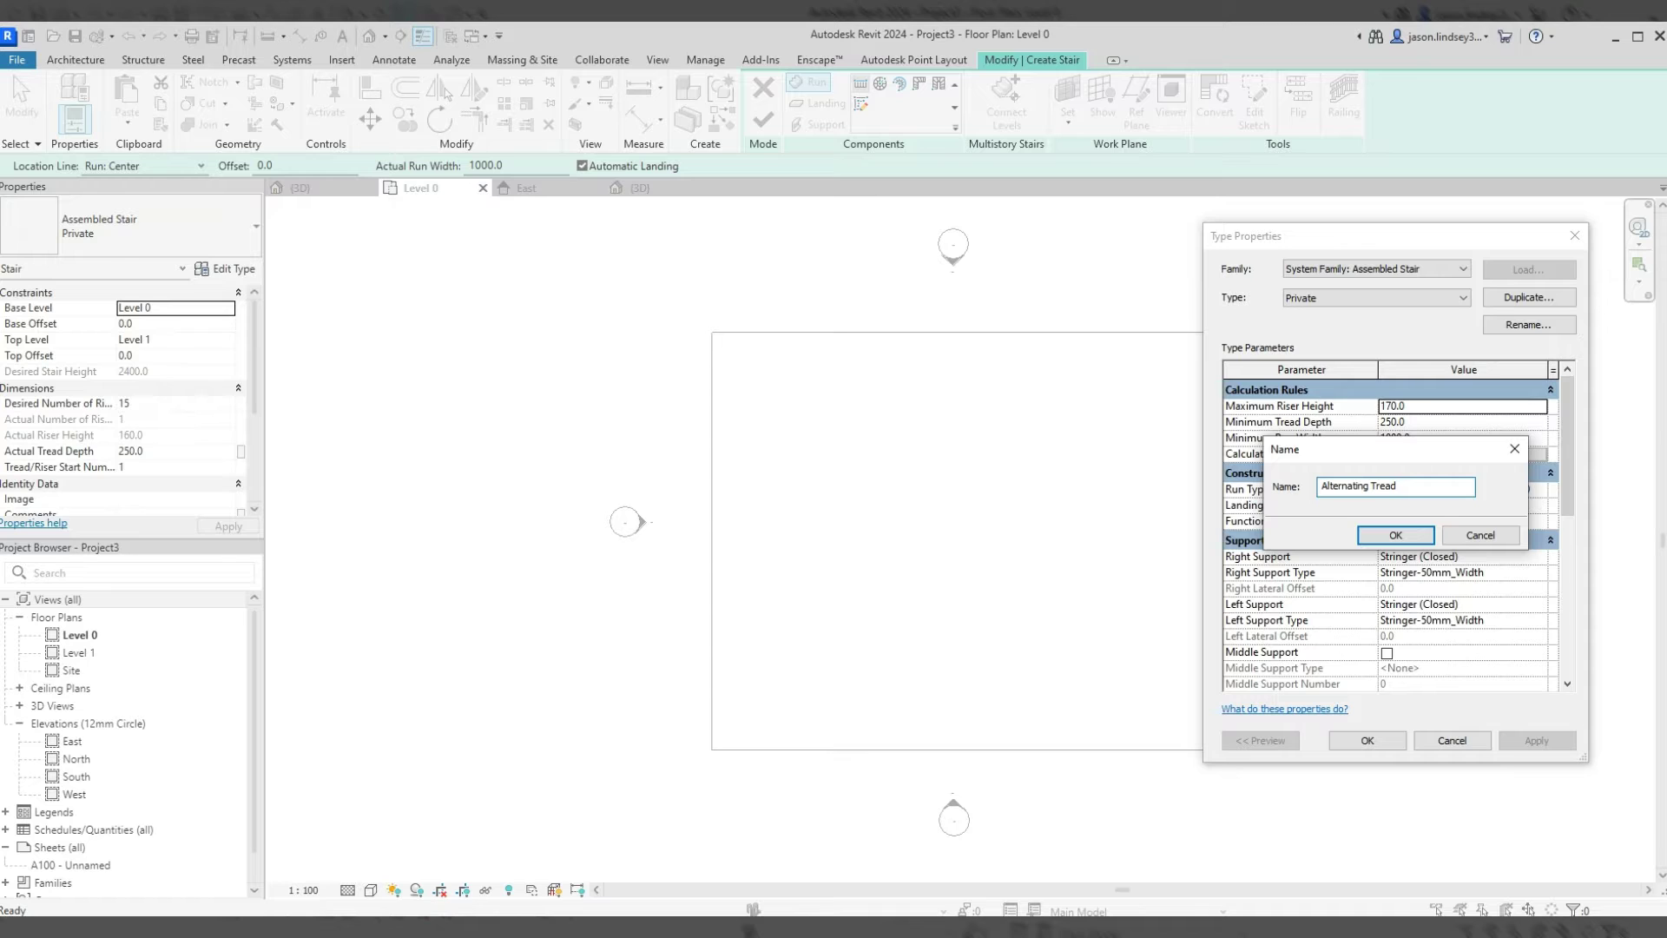
{"action": "key", "text": "Return"}
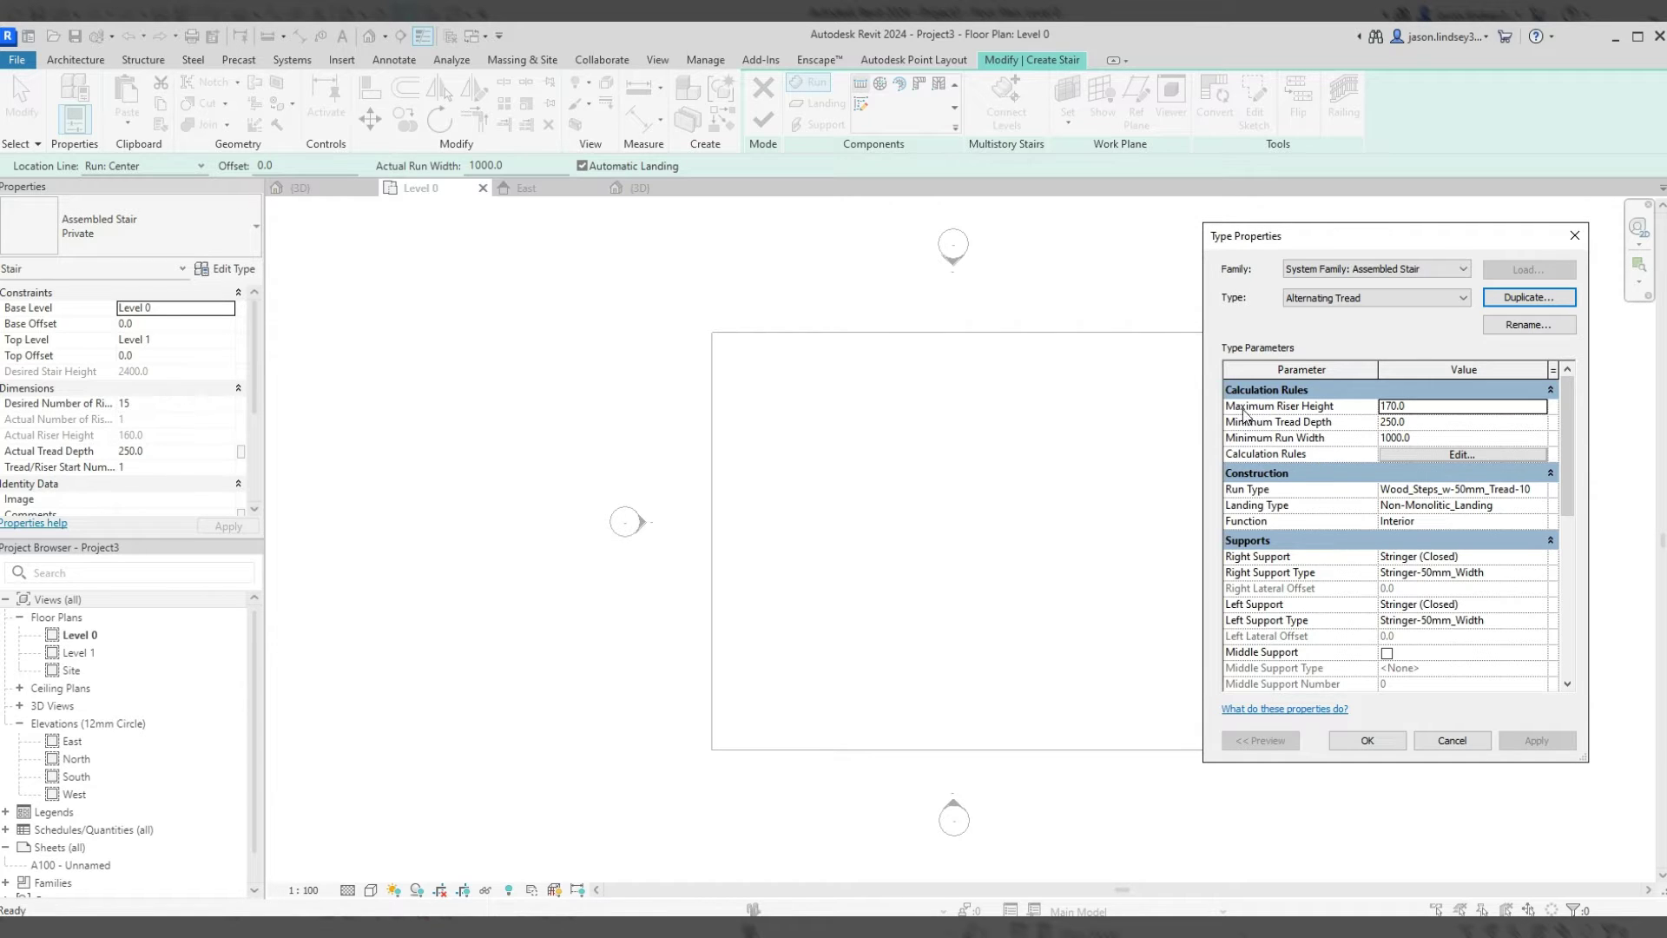
- Set maximum riser height 220, minimum tread depth 150 and minimum run width 700
{"action": "left_click", "coordinate": [1419, 407]}
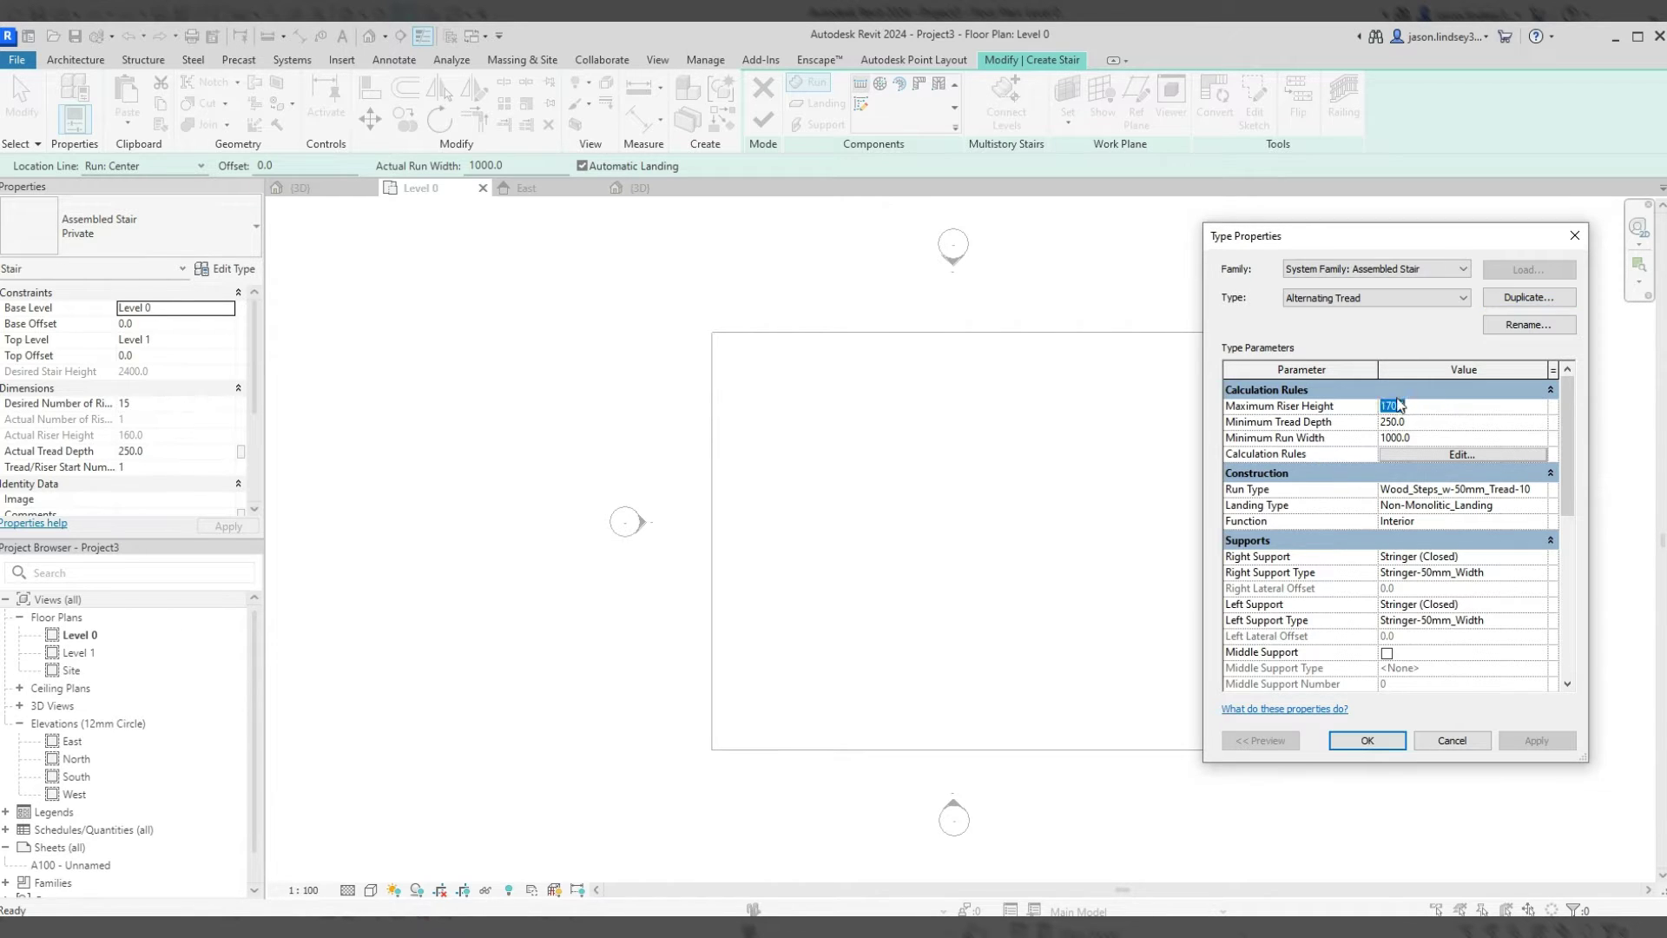
{"action": "type", "text": "220"}
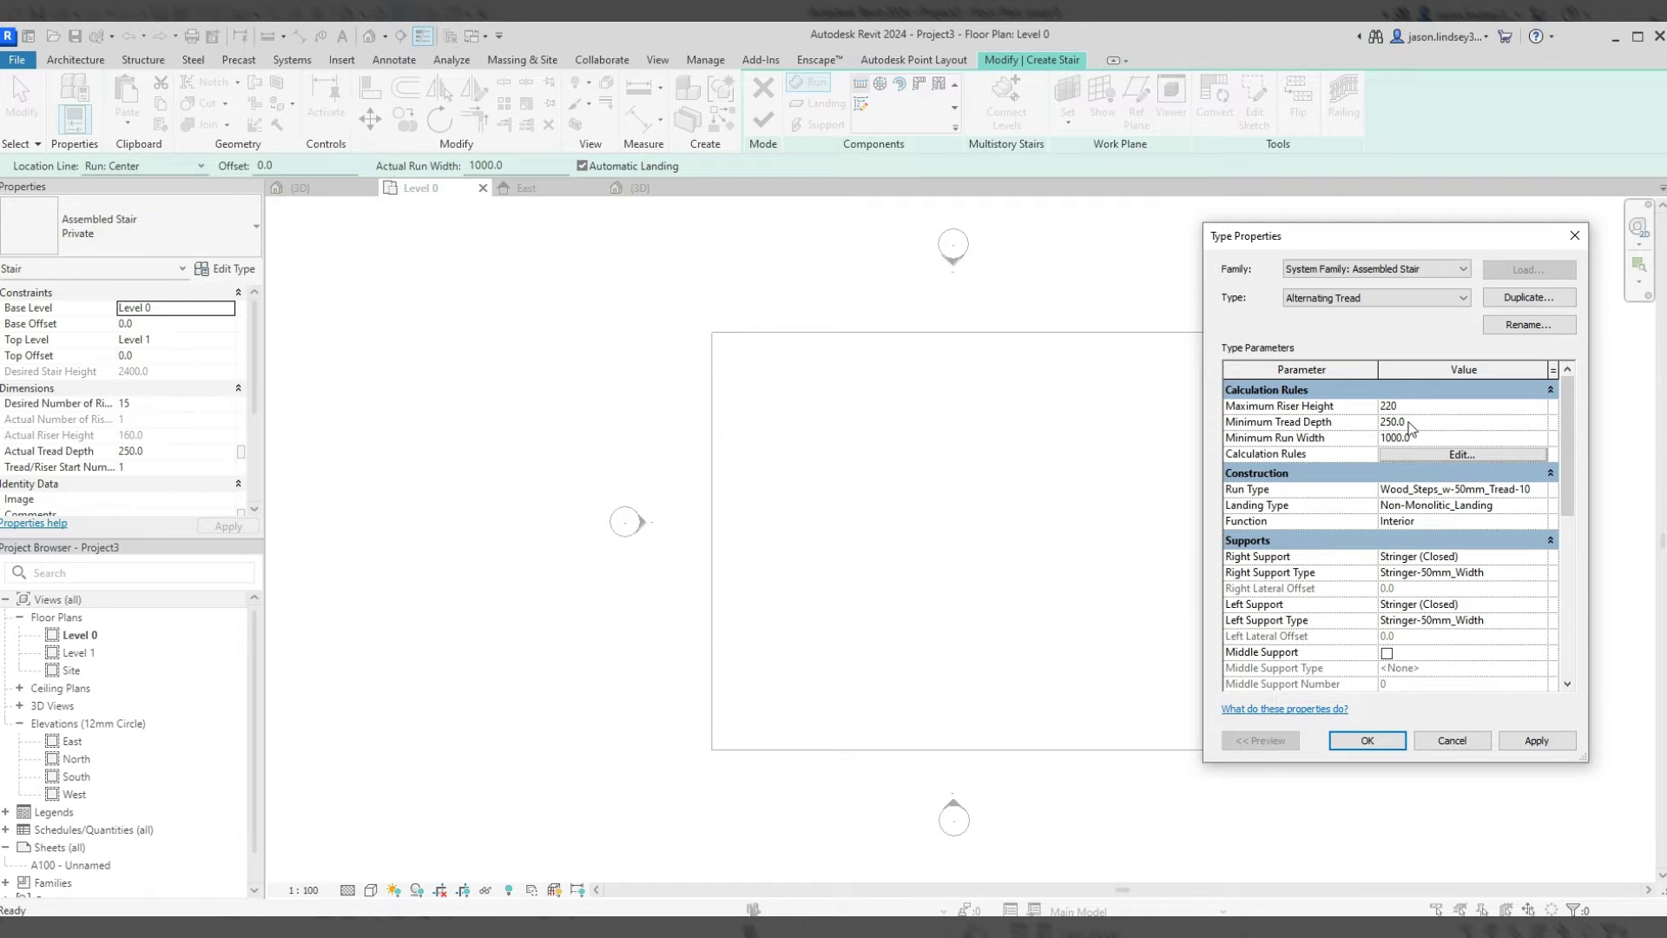
{"action": "left_click", "coordinate": [1423, 421]}
{"action": "type", "text": "150"}
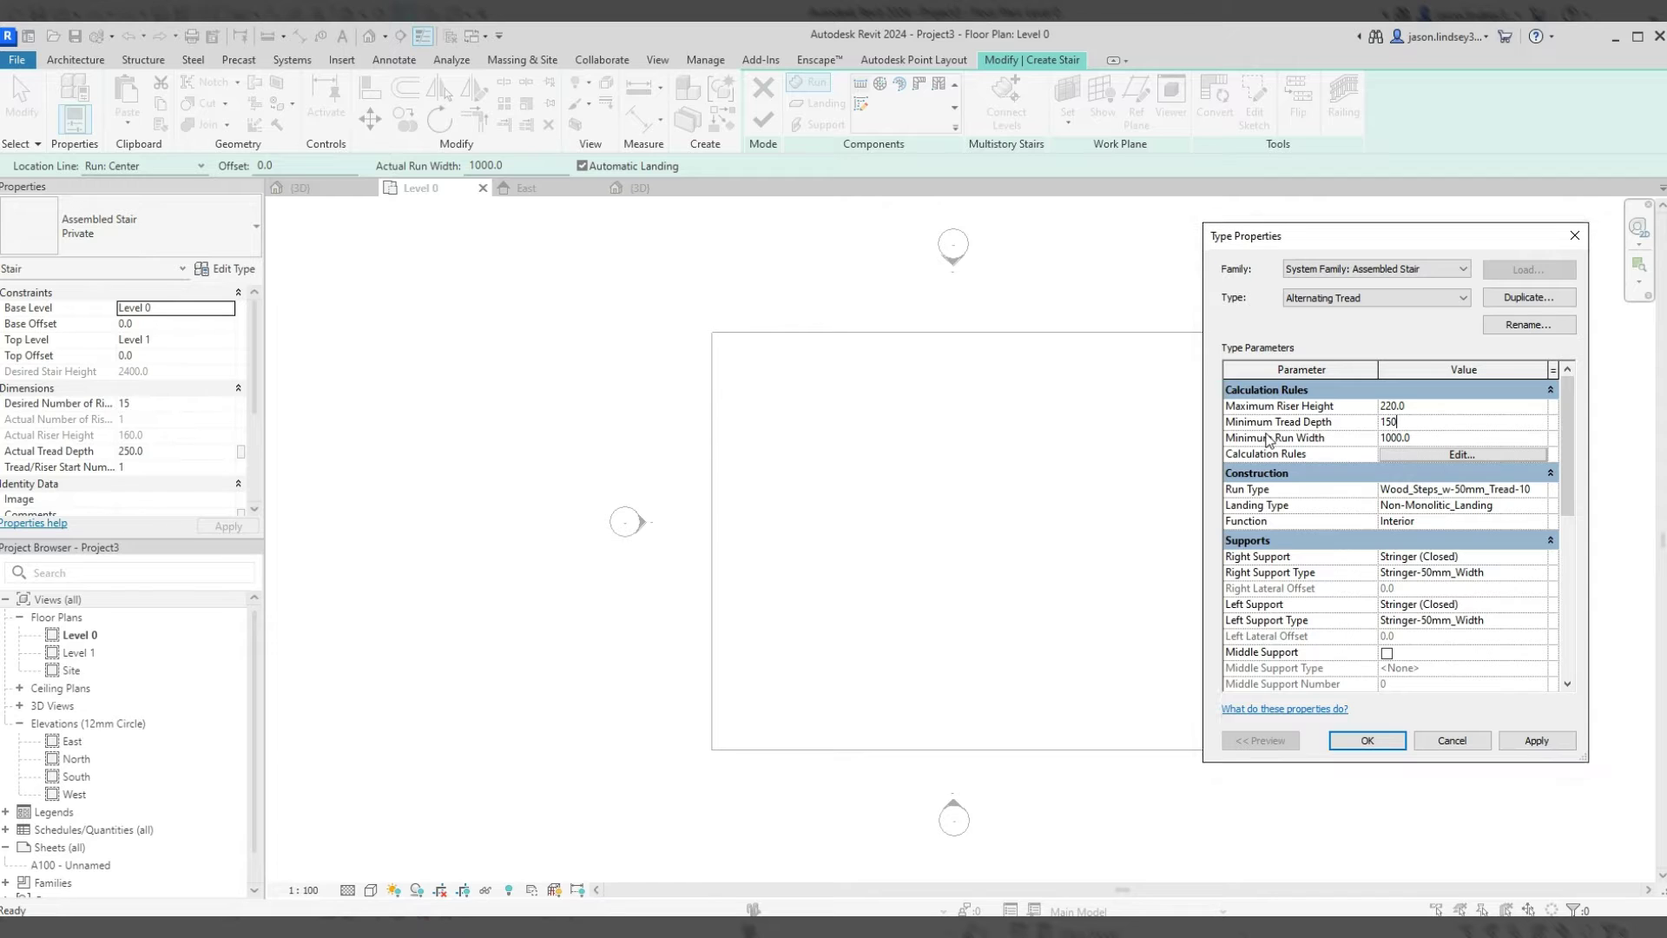
{"action": "key", "text": "Tab"}
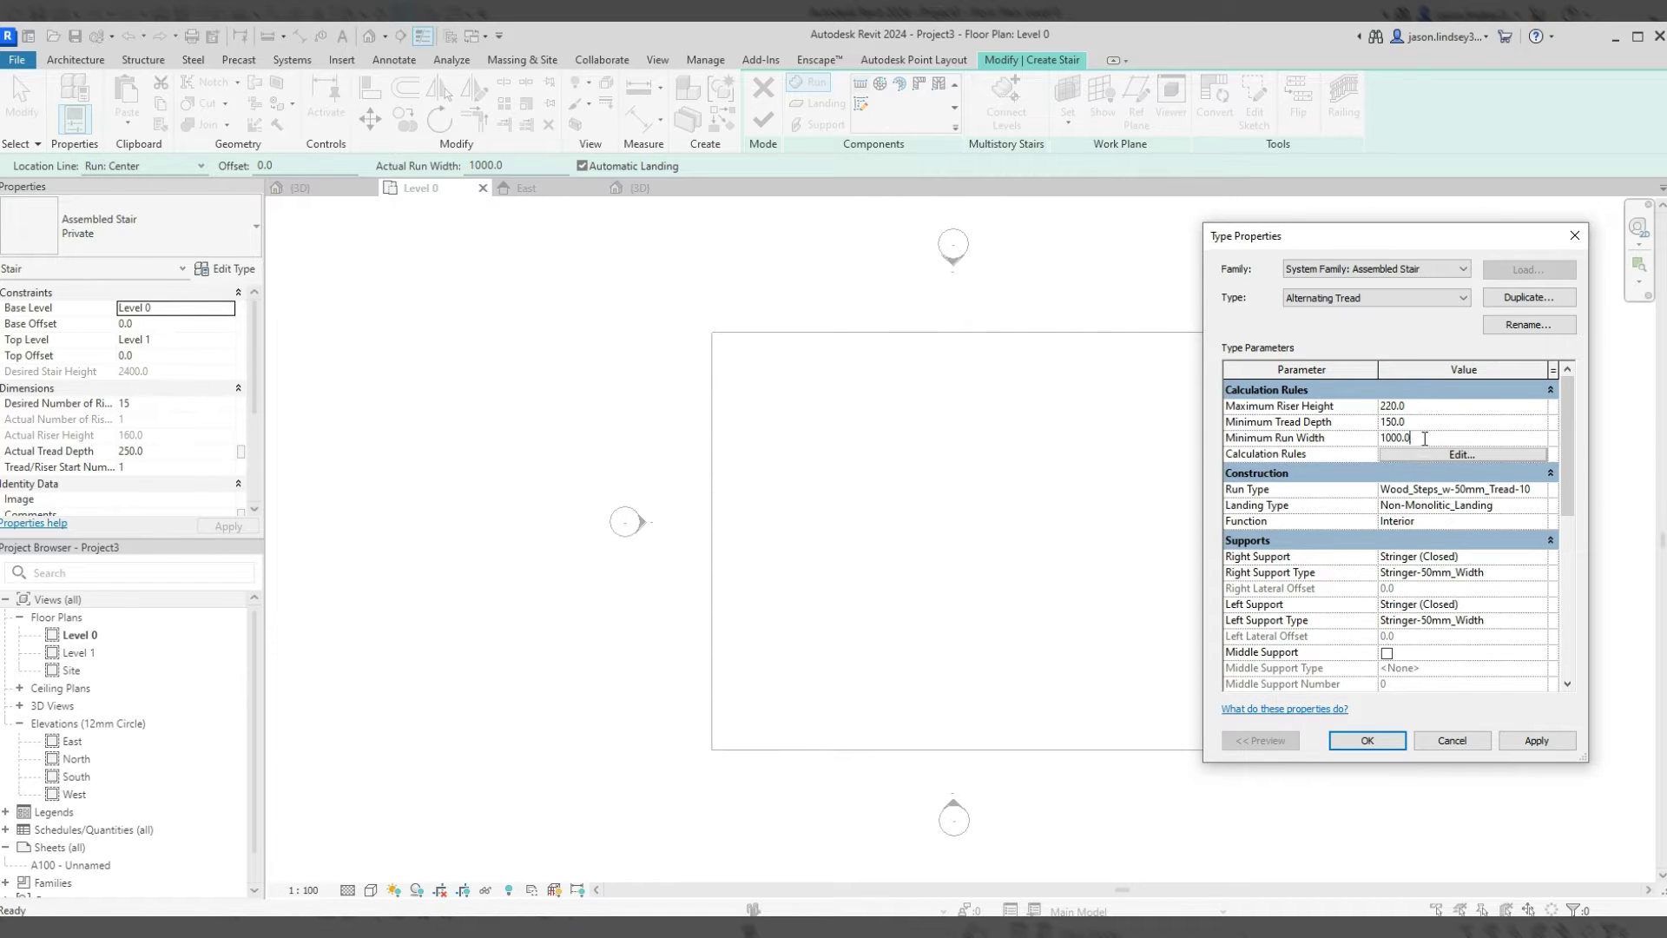
{"action": "type", "text": "700"}
{"action": "left_click", "coordinate": [1537, 741]}
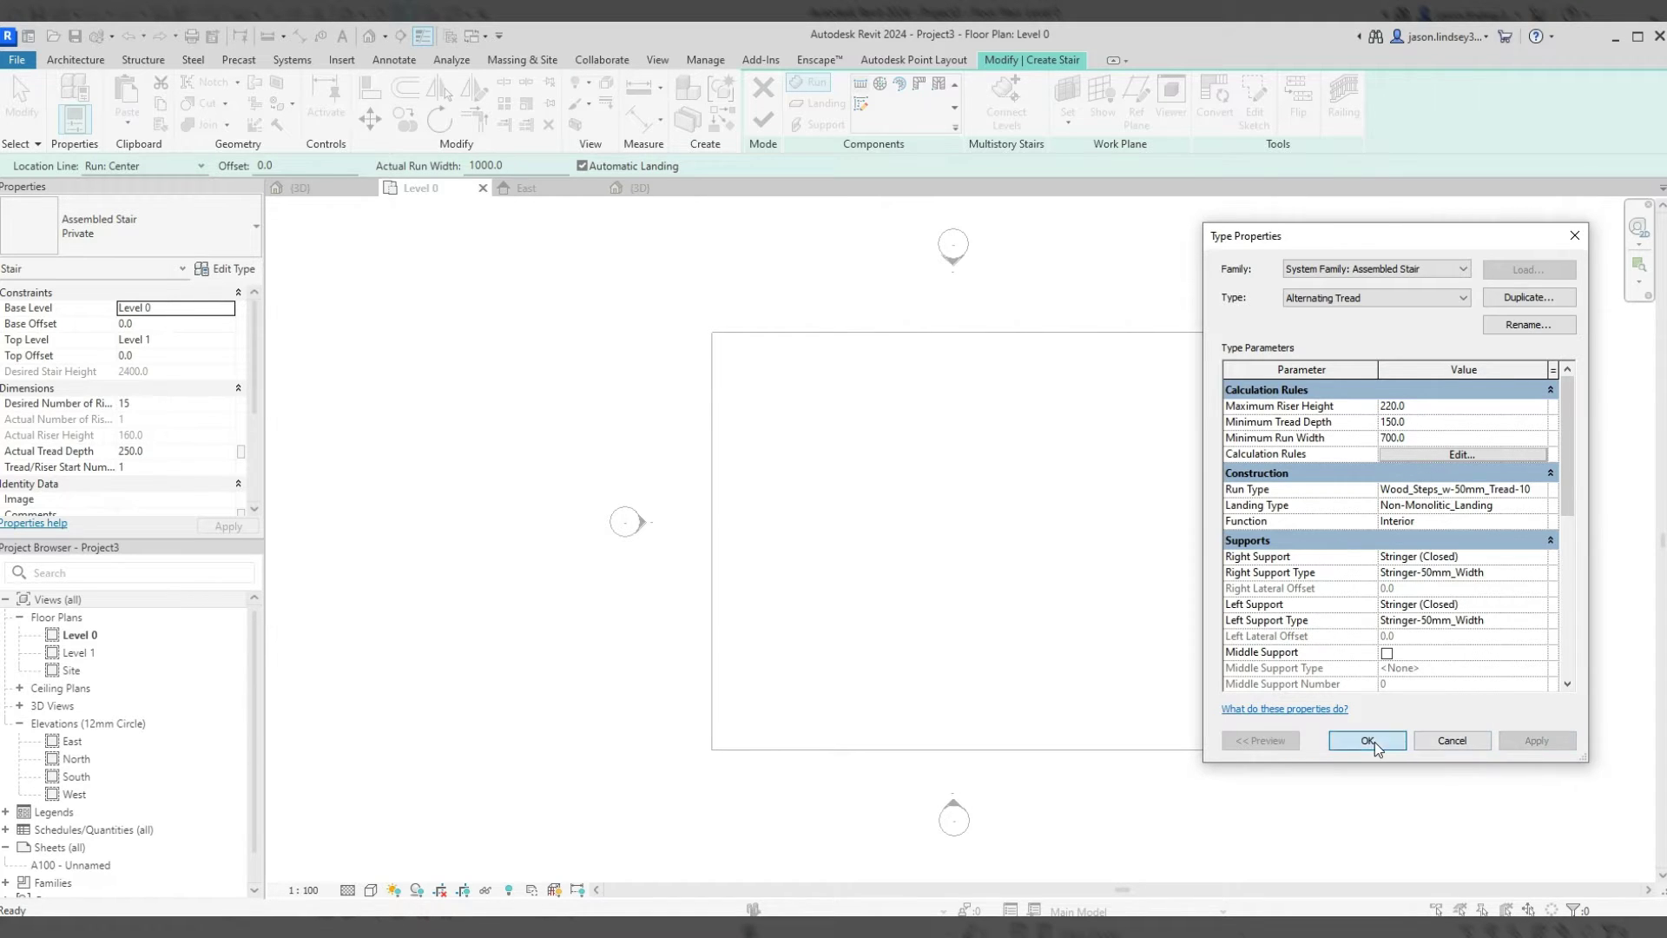
{"action": "left_click", "coordinate": [1368, 741]}
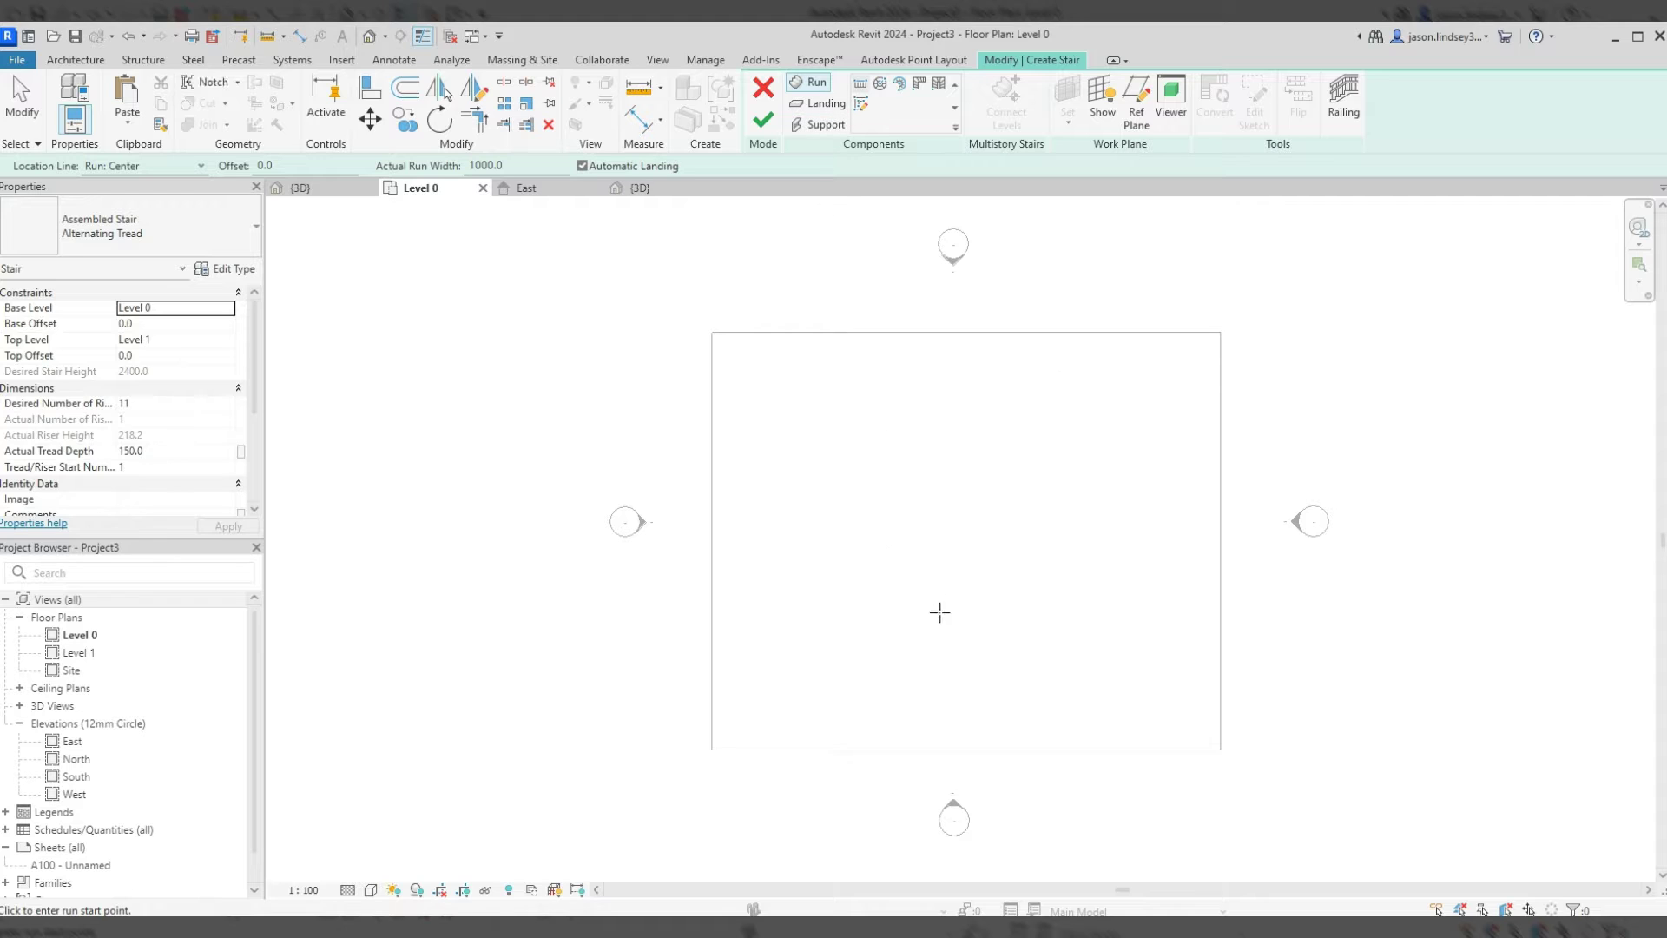
- Draw the 11-riser stair run on Level 0 and centre it in the plan
{"action": "left_click", "coordinate": [958, 643]}
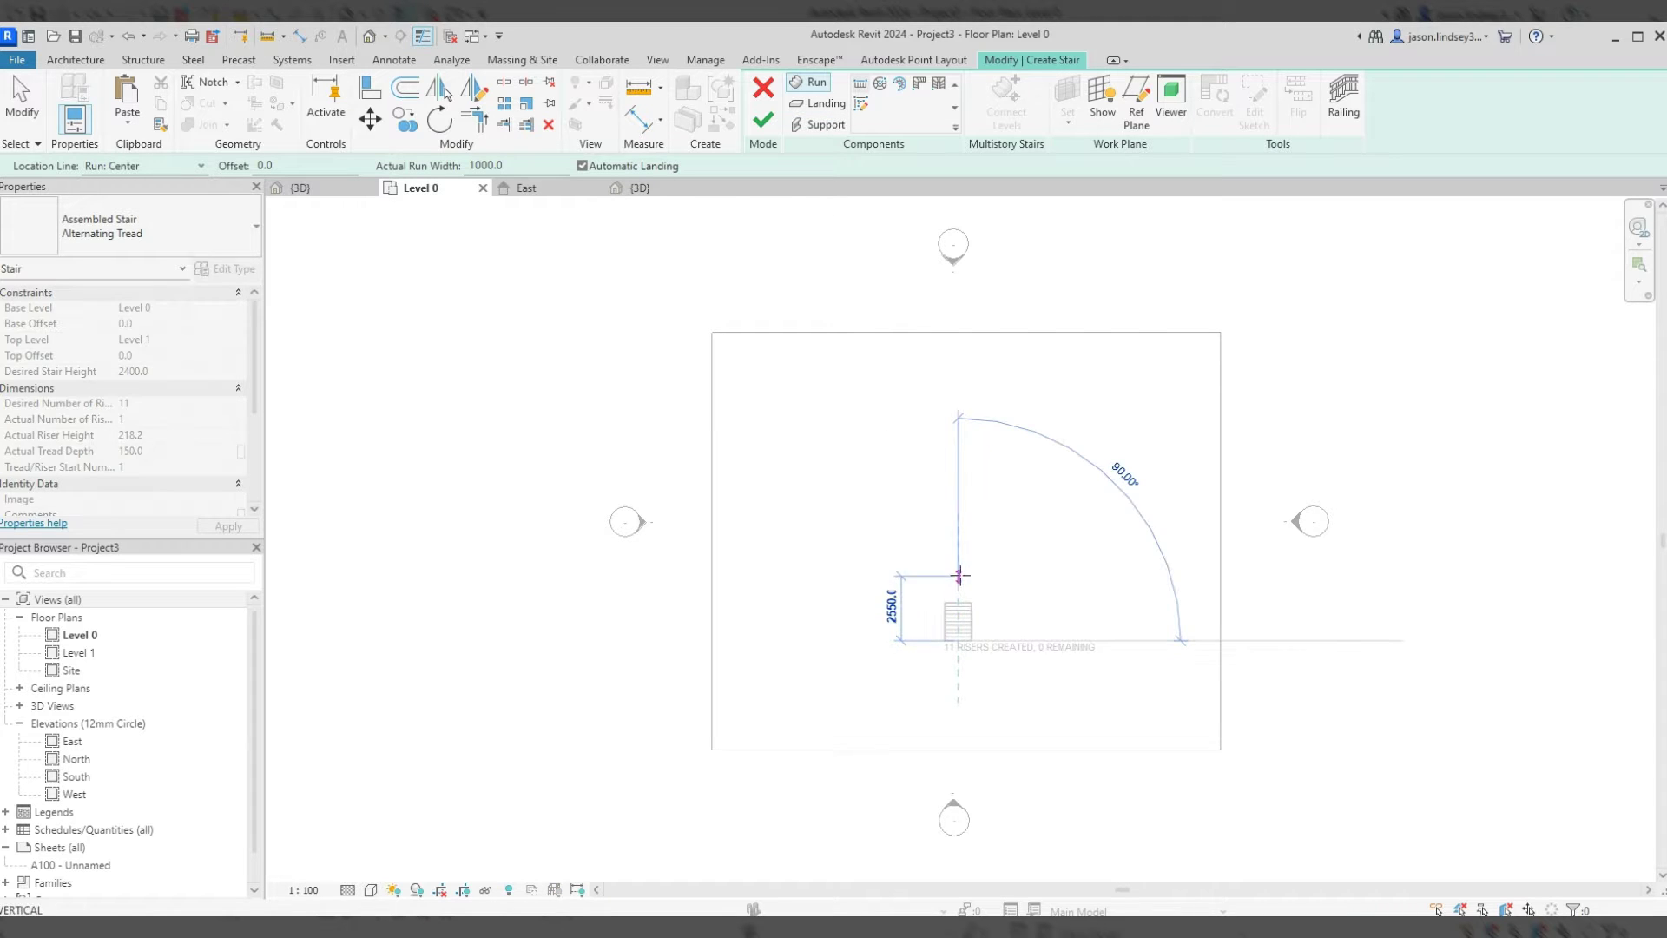
{"action": "left_click", "coordinate": [957, 602]}
{"action": "scroll", "coordinate": [958, 632], "scroll_direction": "up", "scroll_amount": 2}
{"action": "scroll", "coordinate": [958, 634], "scroll_direction": "up", "scroll_amount": 4}
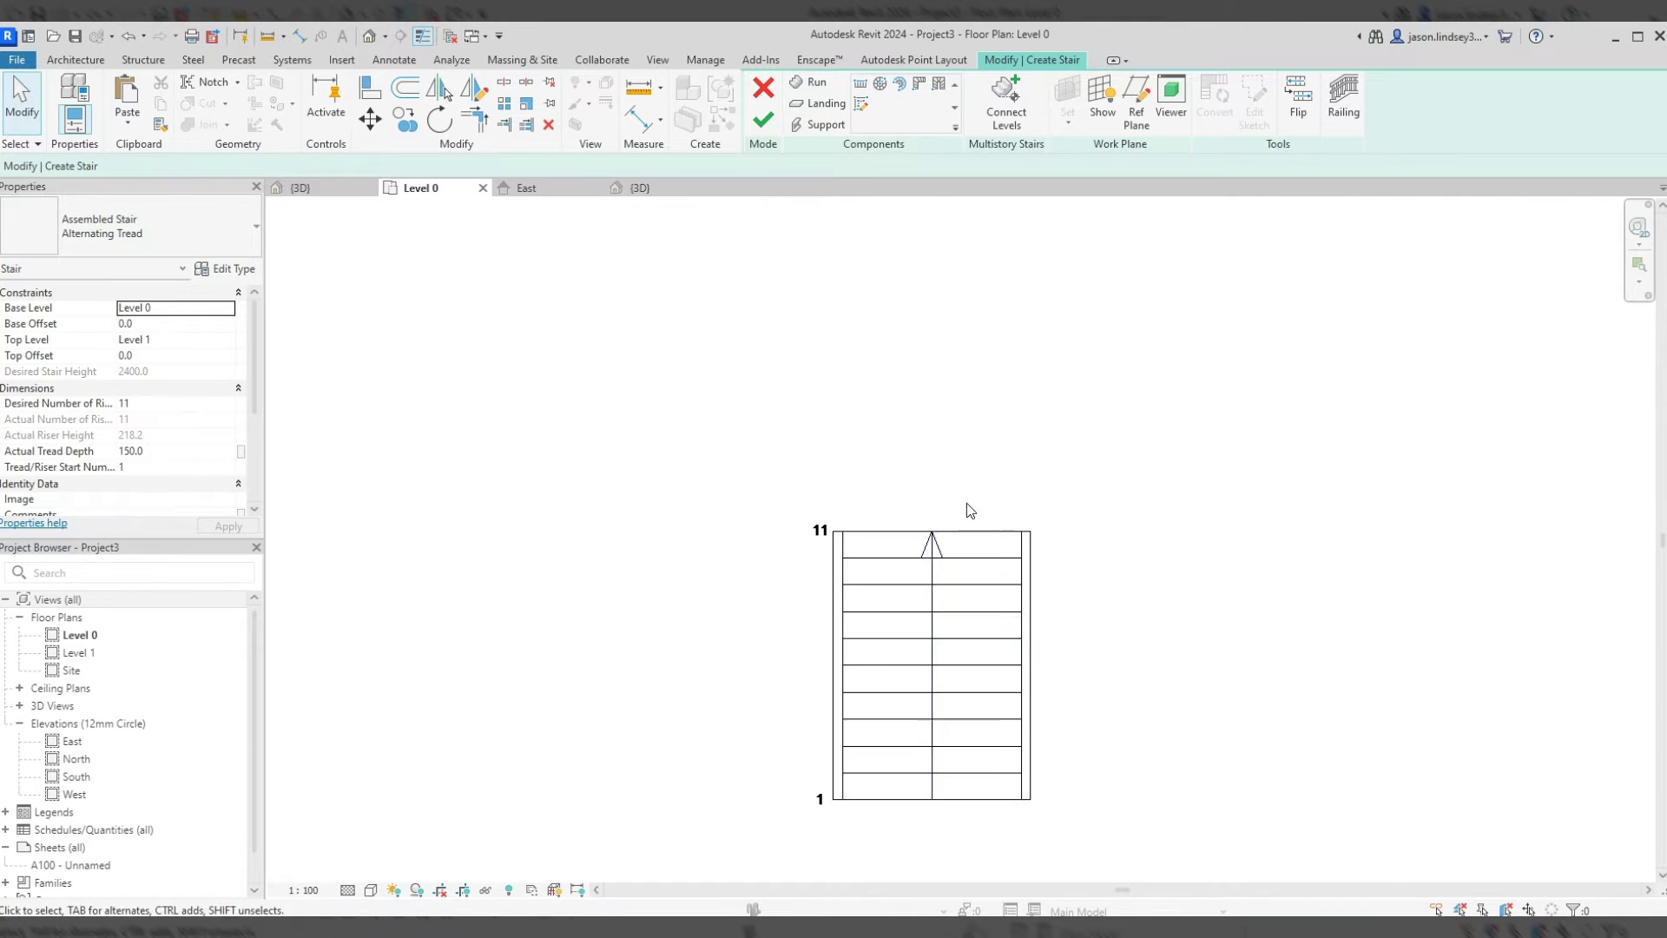
{"action": "middle_click_drag", "start_coordinate": [967, 502], "coordinate": [982, 343]}
- Check the stair in East elevation and 3D, then finish it so railings are added
{"action": "left_click", "coordinate": [526, 189]}
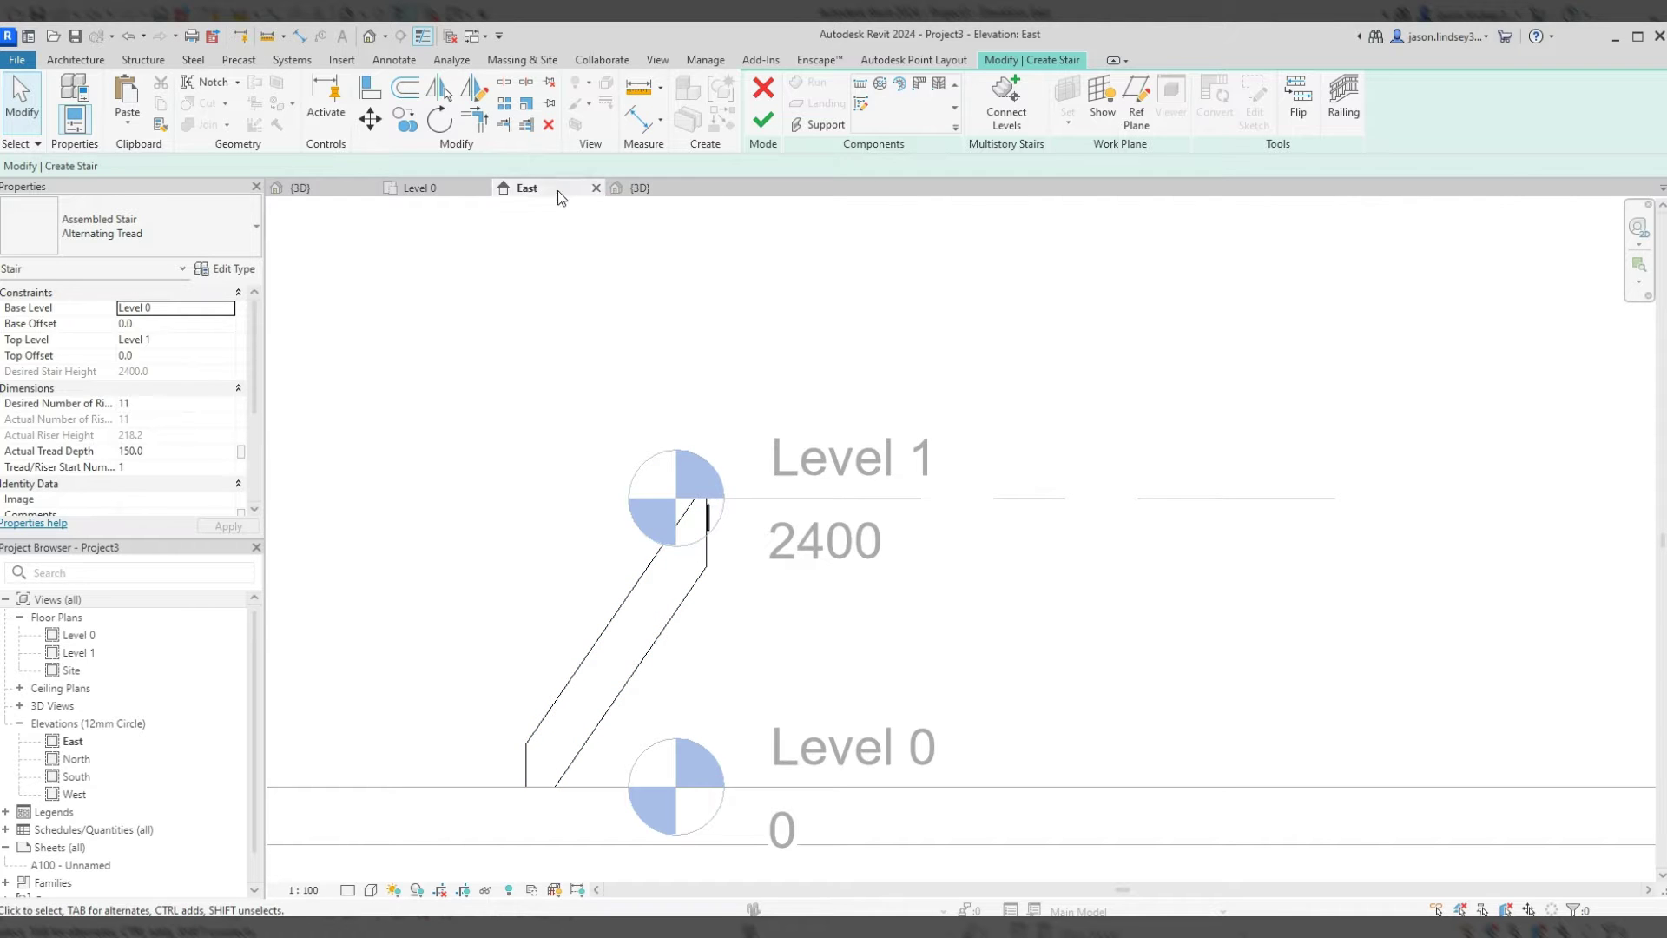
{"action": "left_click", "coordinate": [643, 189]}
{"action": "middle_click_drag", "start_coordinate": [740, 361], "coordinate": [851, 514], "text": "shift"}
{"action": "scroll", "coordinate": [851, 514], "scroll_direction": "up", "scroll_amount": 5}
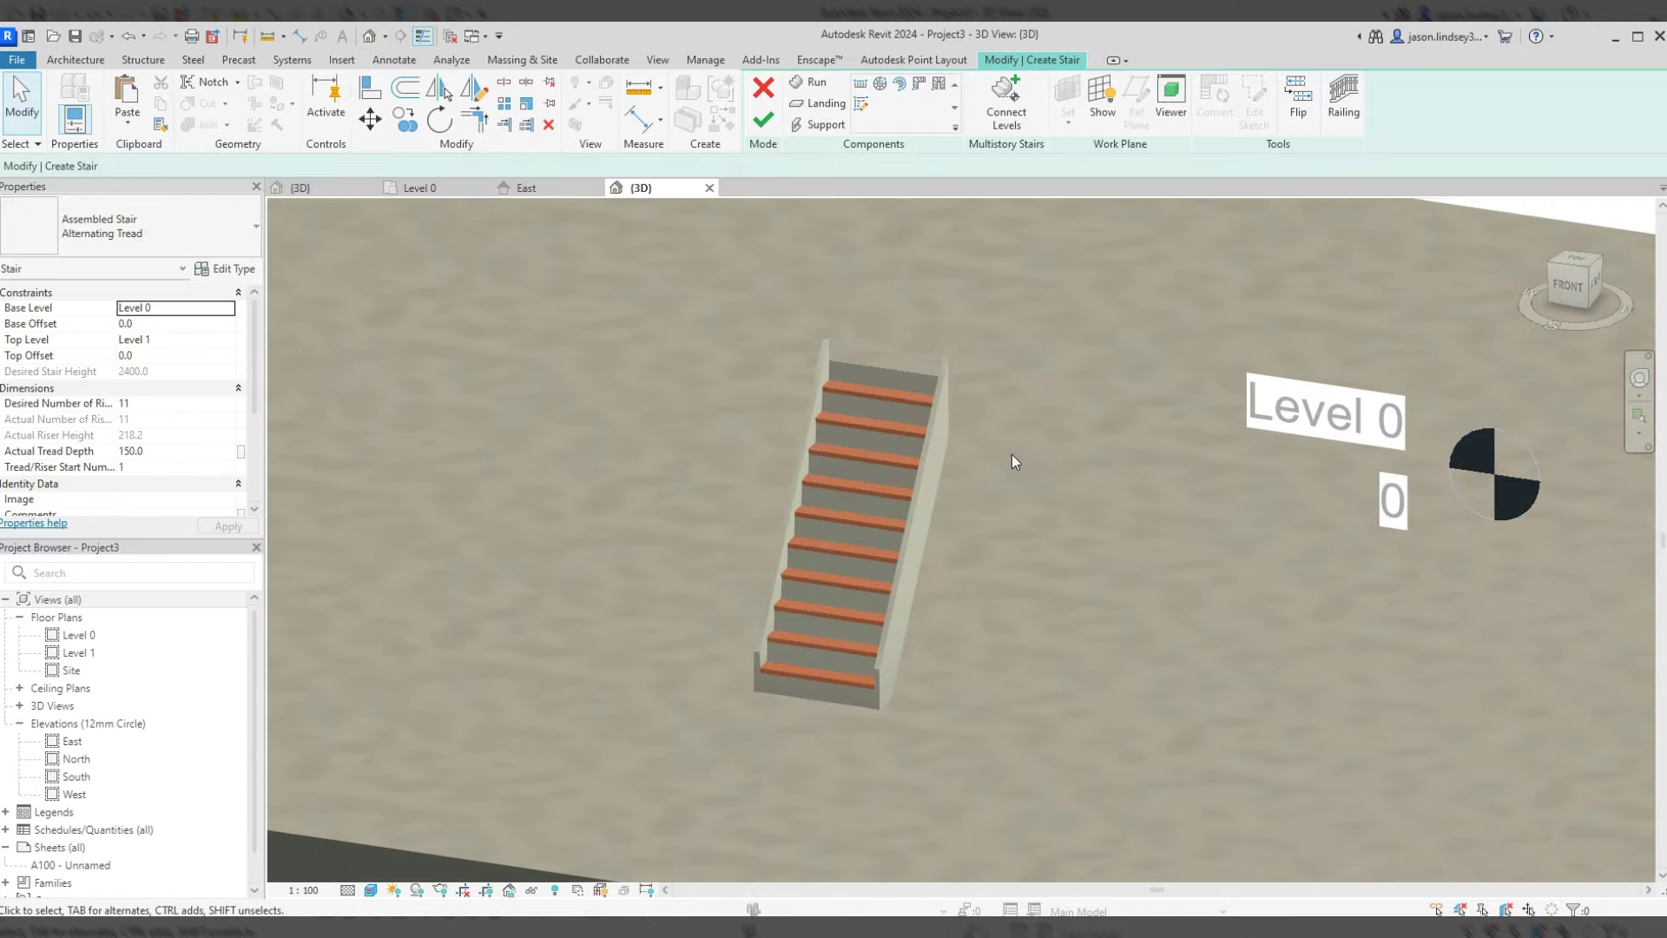
{"action": "middle_click_drag", "start_coordinate": [1053, 426], "coordinate": [1052, 382]}
{"action": "left_click", "coordinate": [763, 120]}
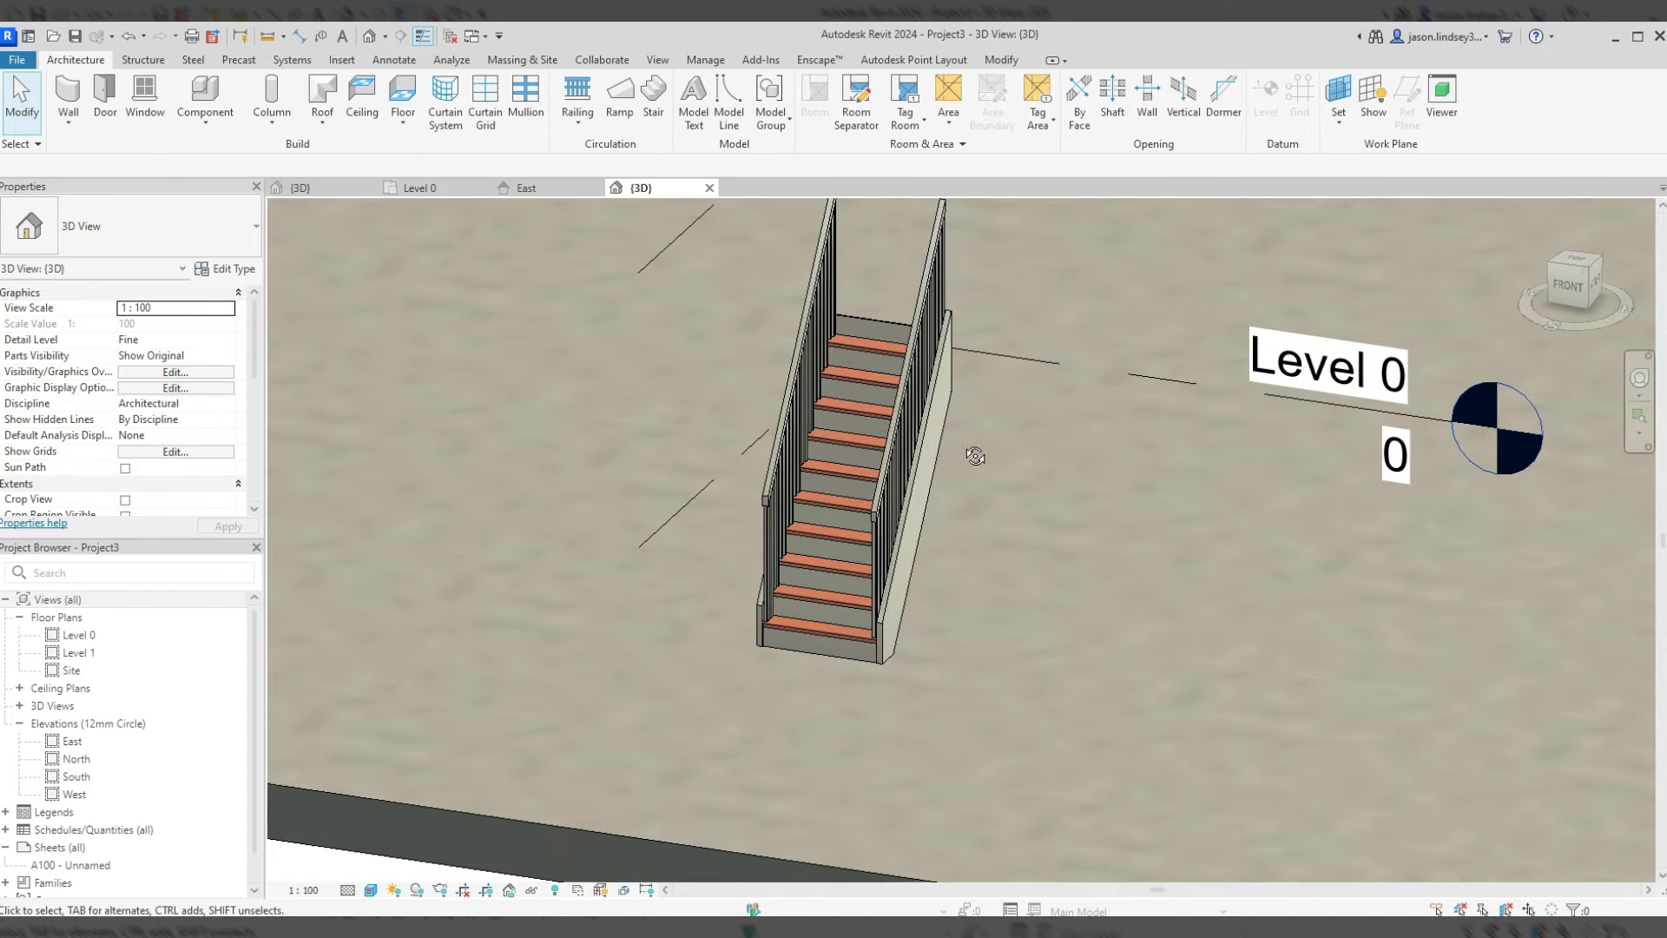
{"action": "middle_click_drag", "start_coordinate": [975, 456], "coordinate": [744, 461], "text": "shift"}
{"action": "middle_click_drag", "start_coordinate": [715, 382], "coordinate": [1003, 382], "text": "shift"}
- Duplicate the stair's run type as 'Open Riser' with risers switched off
{"action": "left_click", "coordinate": [784, 517]}
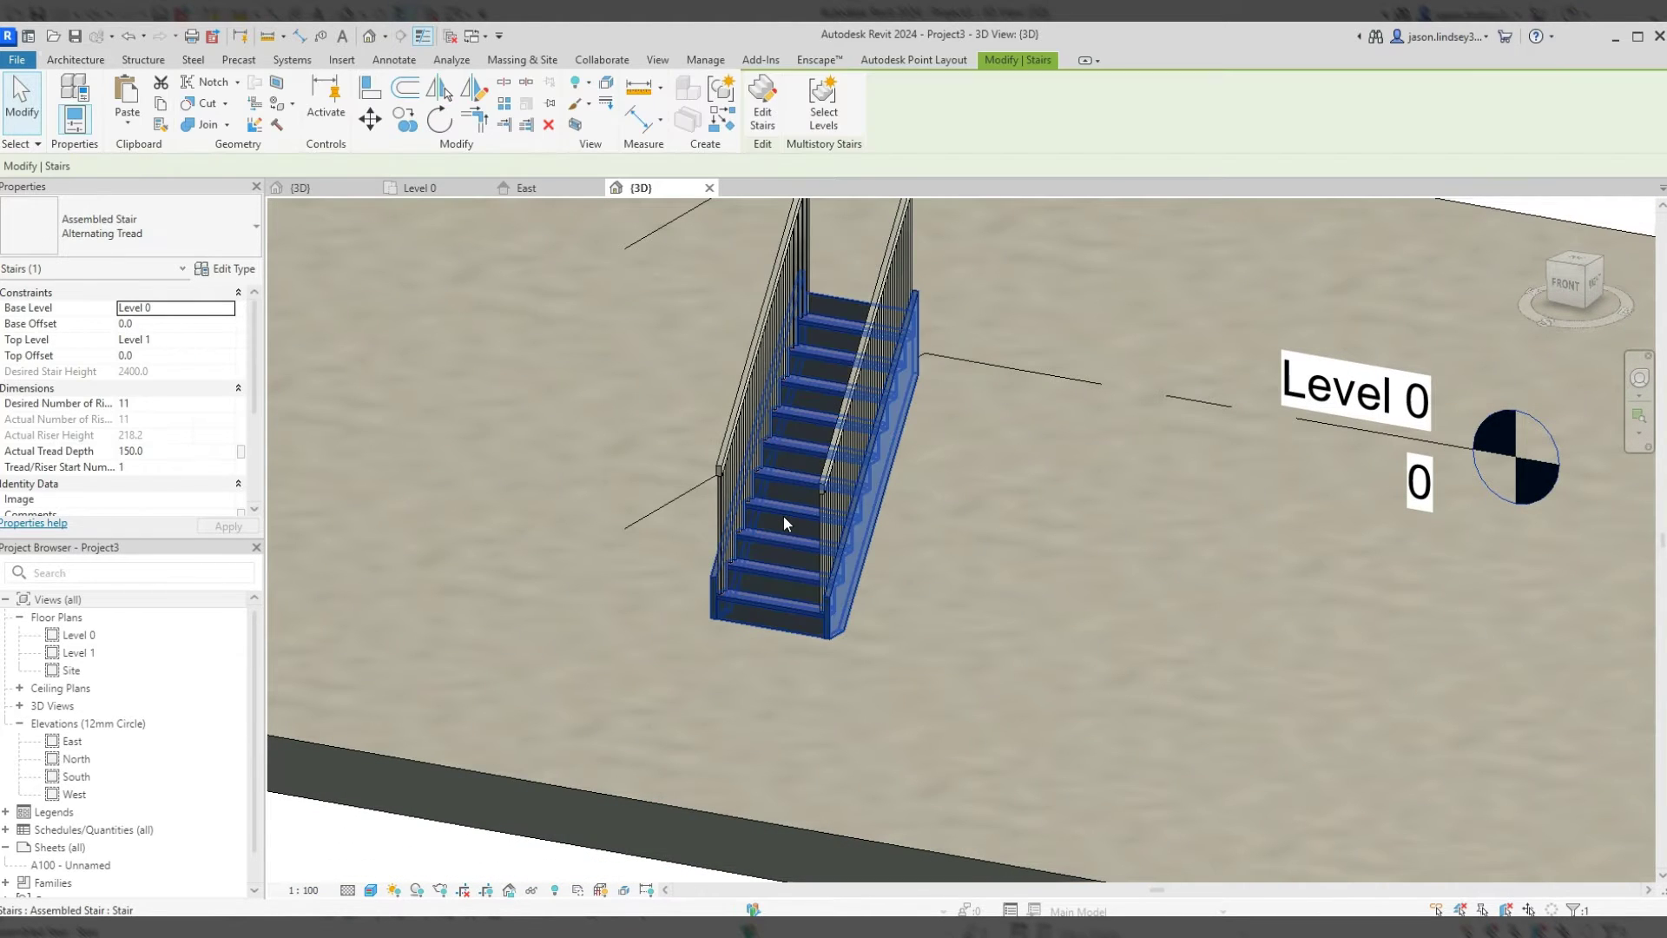
{"action": "left_click", "coordinate": [228, 269]}
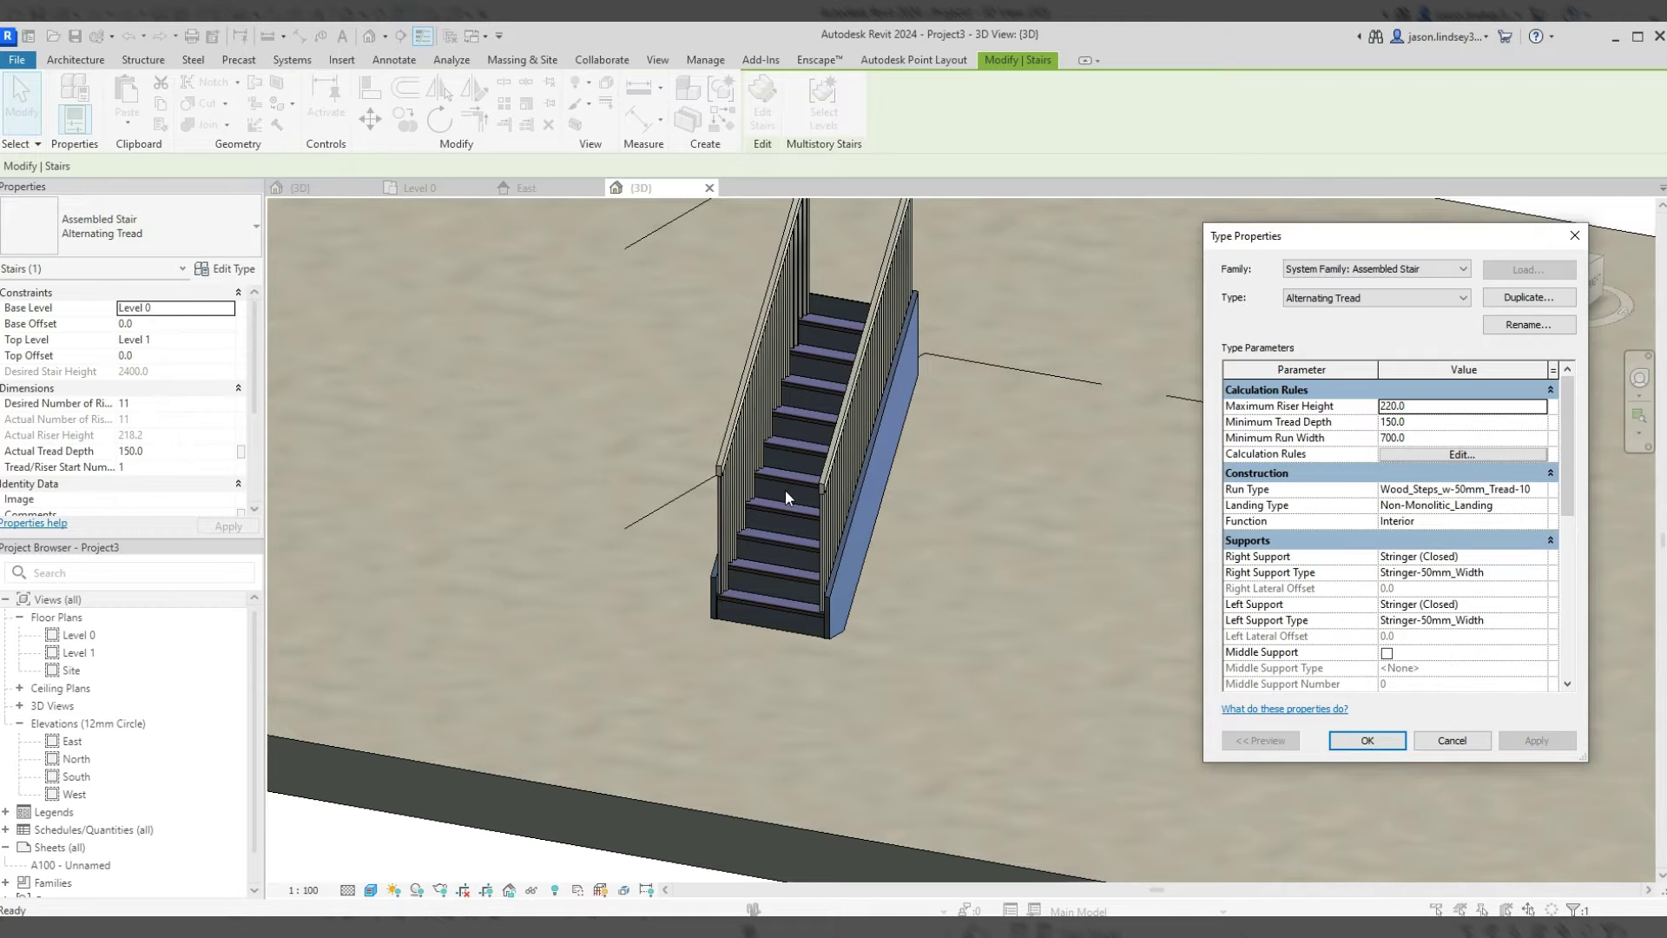
{"action": "left_click", "coordinate": [1548, 491]}
{"action": "left_click", "coordinate": [1548, 491]}
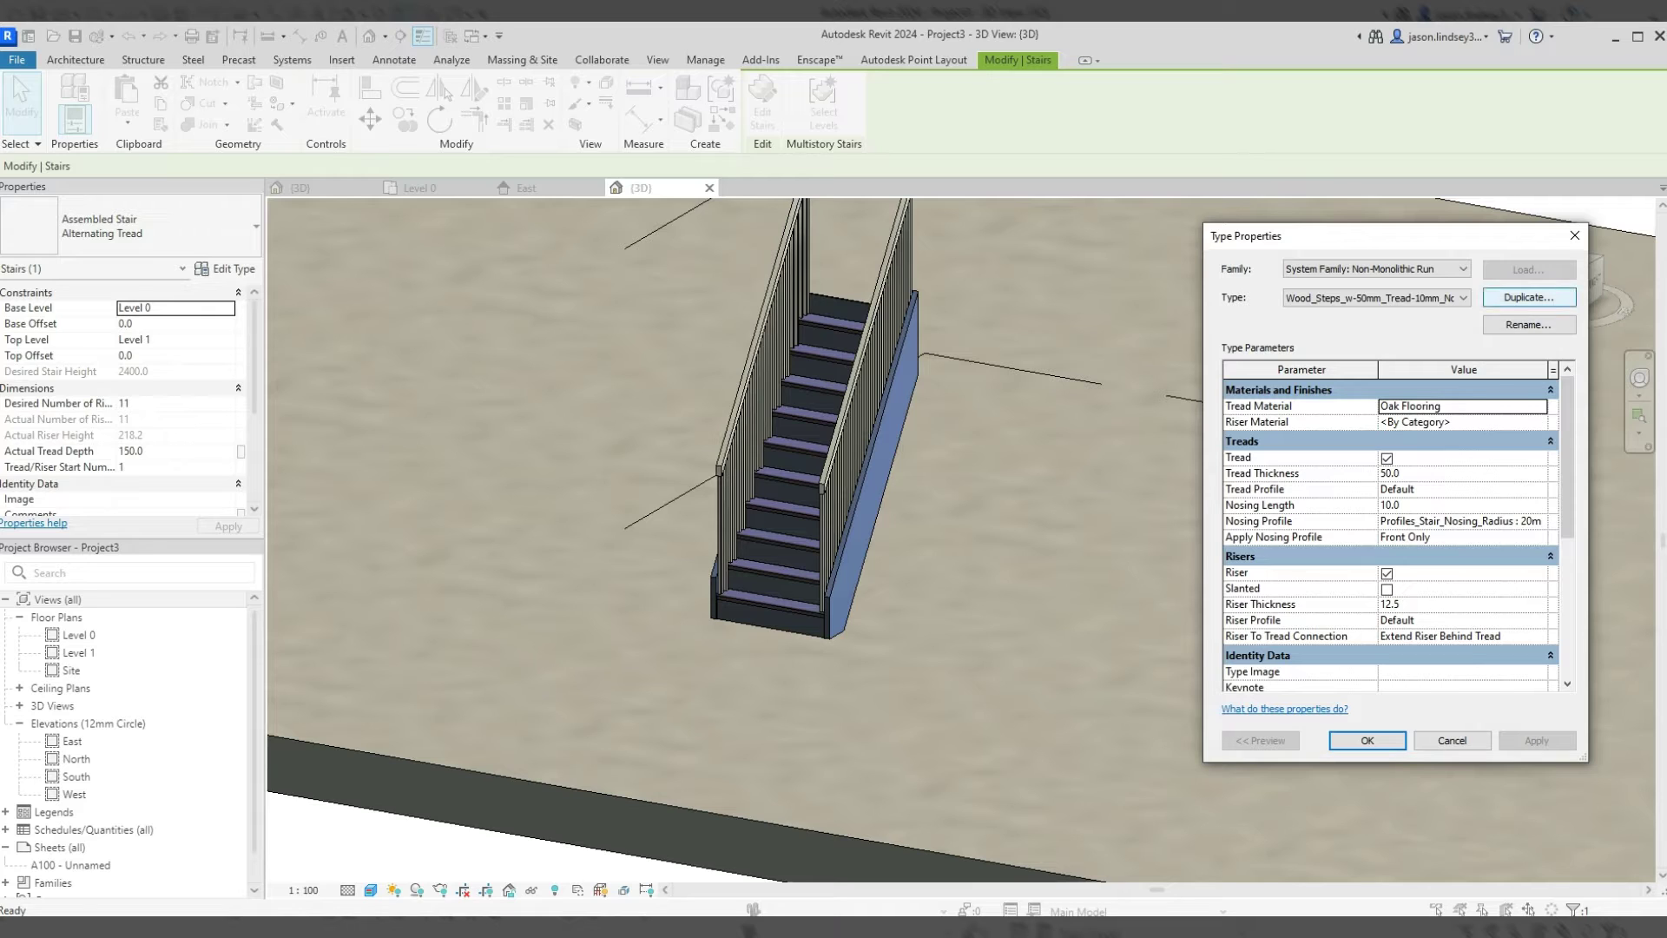
{"action": "left_click", "coordinate": [1528, 297]}
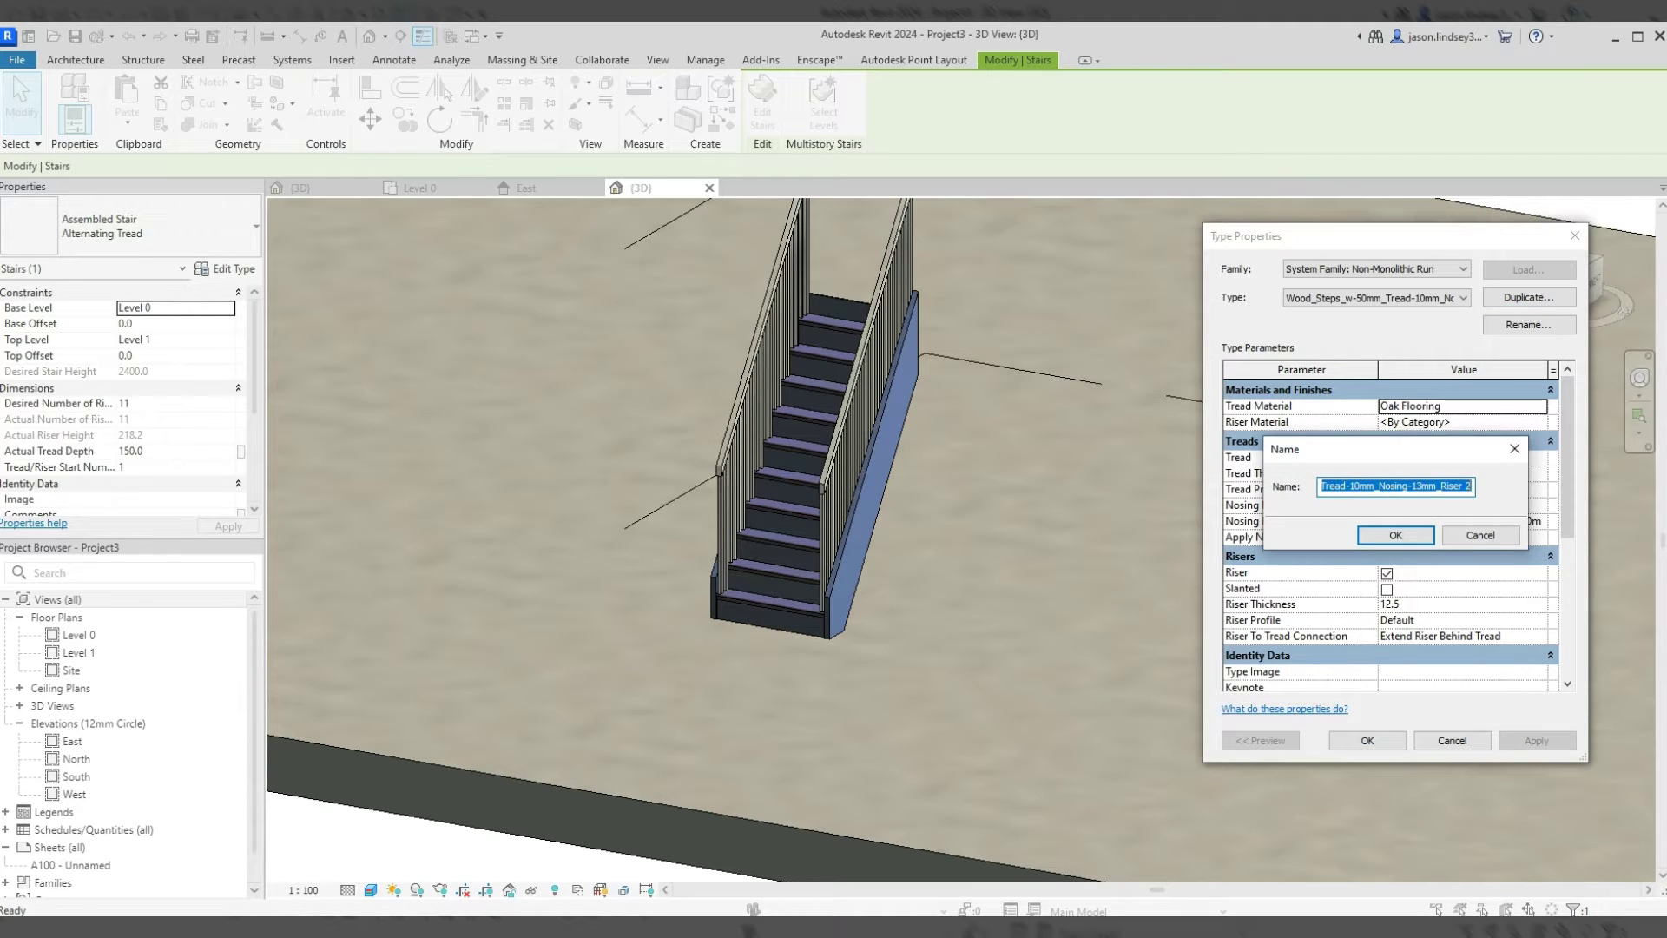
{"action": "type", "text": "Open Riser"}
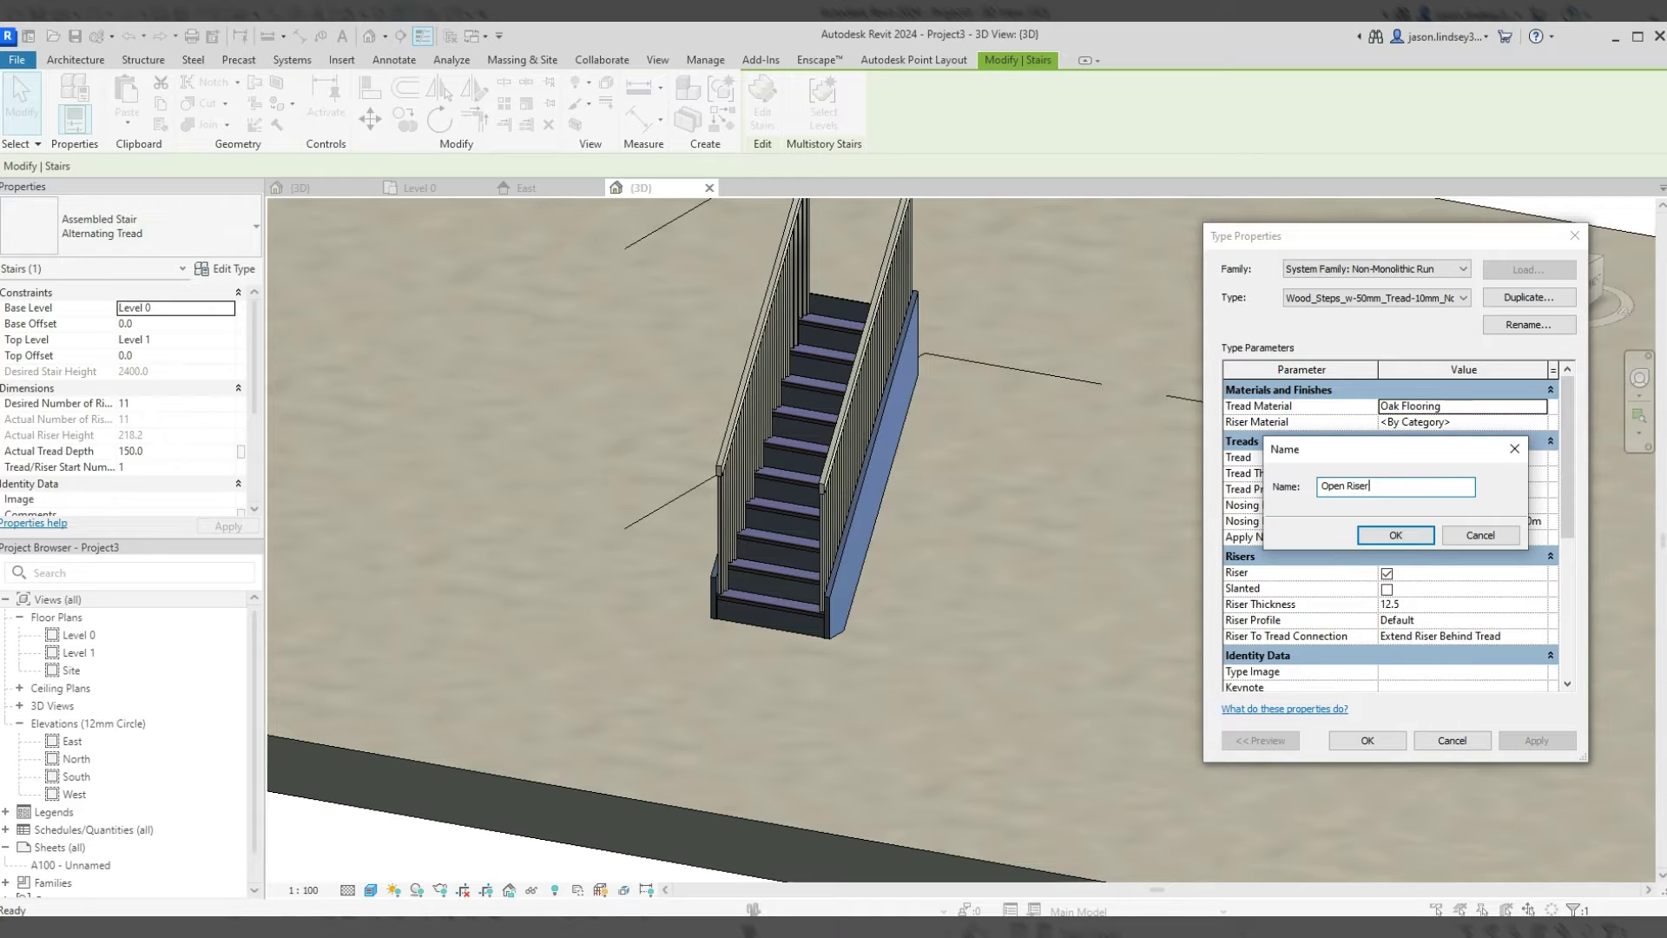
{"action": "key", "text": "Return"}
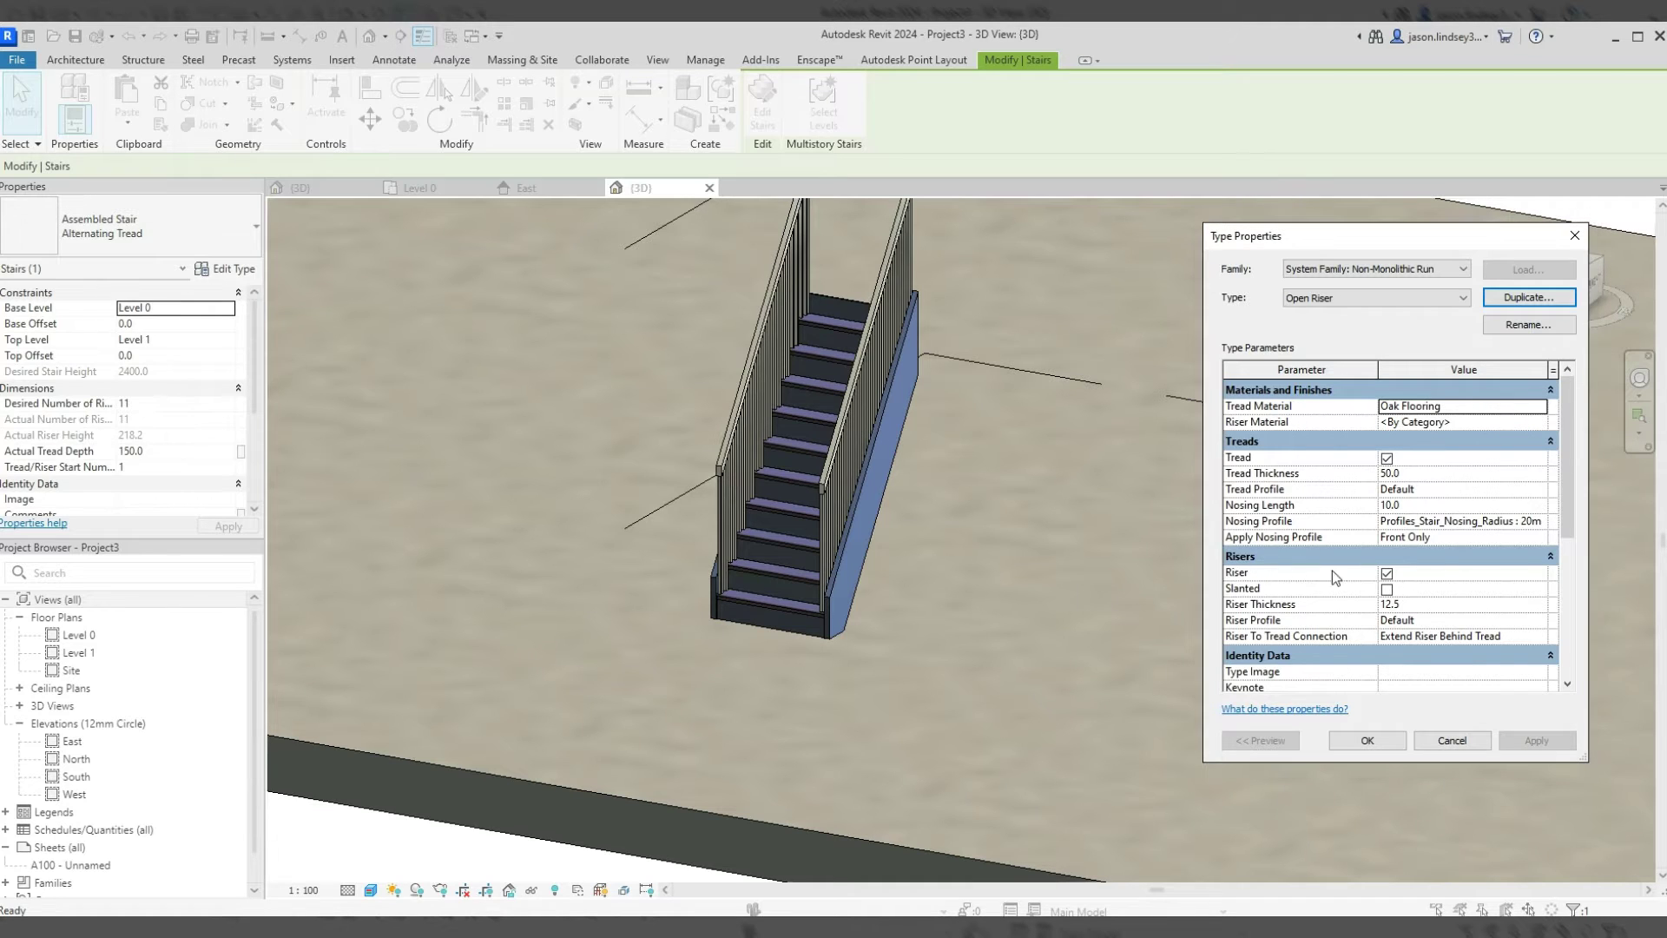
{"action": "left_click", "coordinate": [1387, 574]}
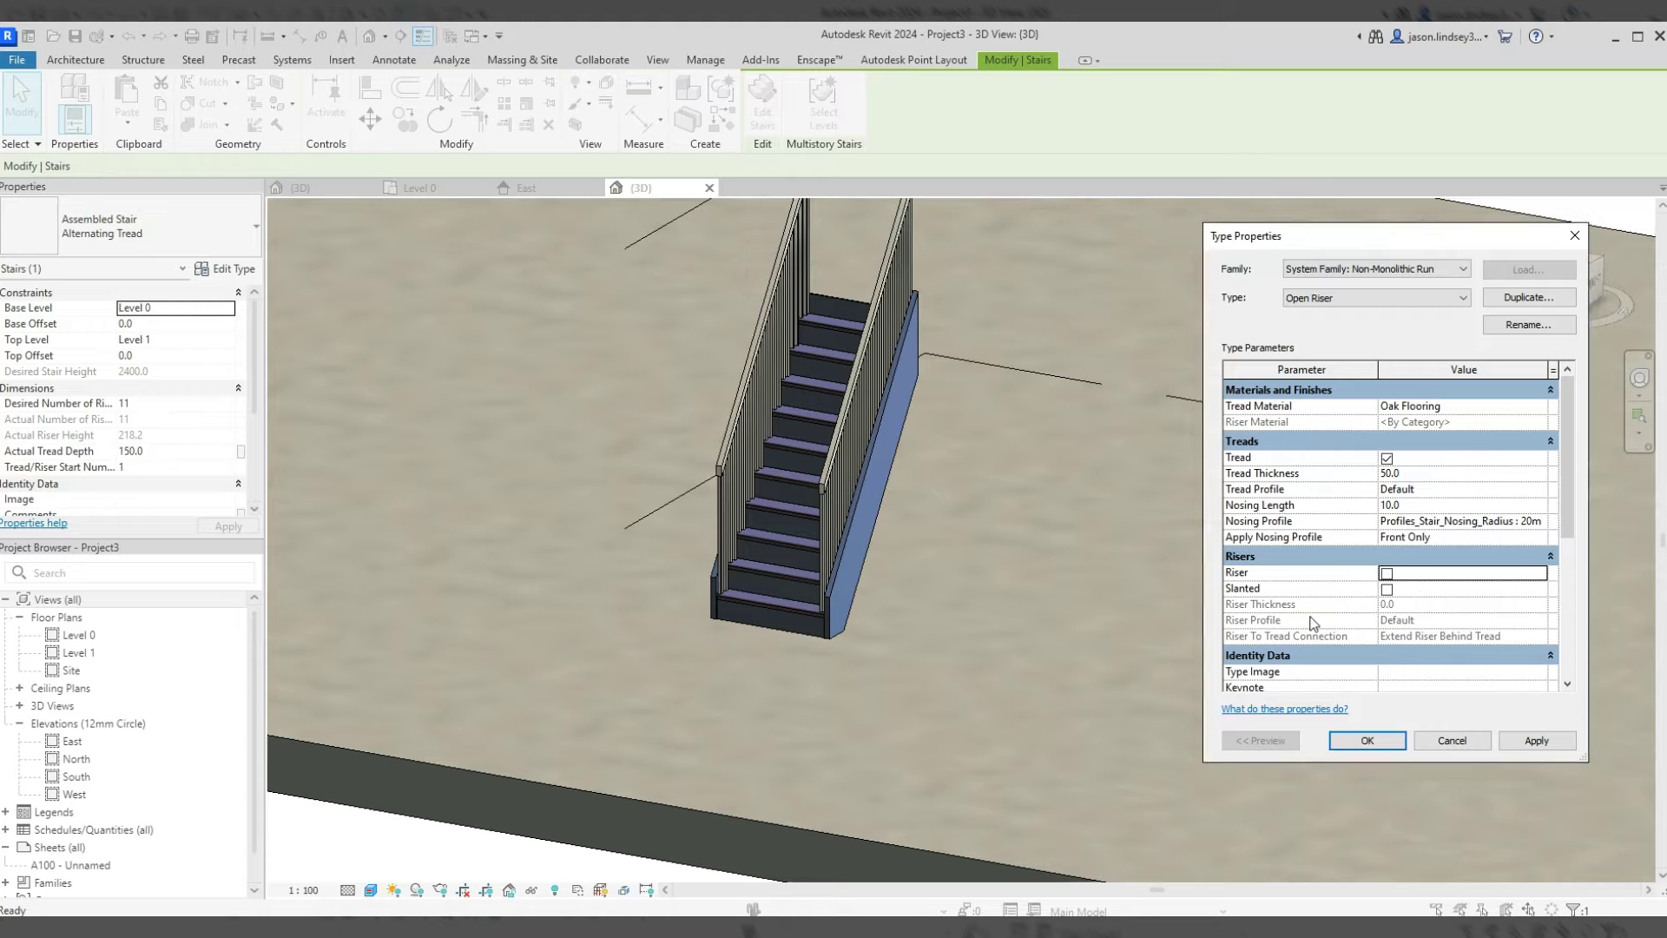
{"action": "left_click", "coordinate": [1533, 408]}
{"action": "left_click", "coordinate": [1533, 408]}
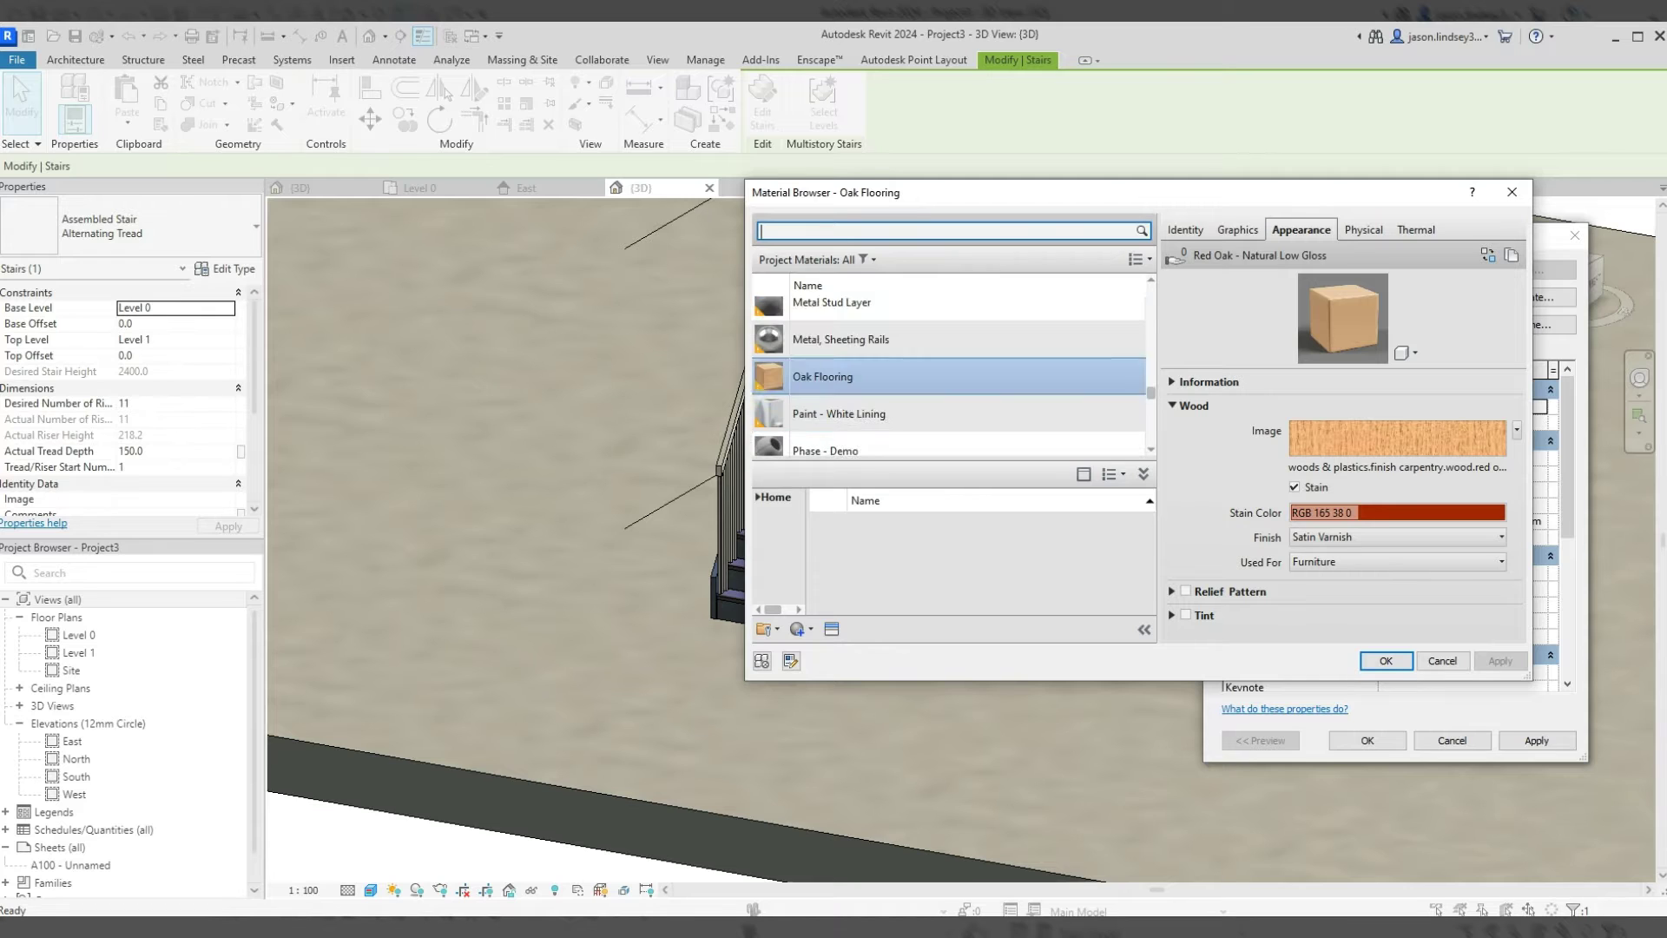
- Set the tread material to Oak Flooring, Espresso and apply it in both type dialogs
{"action": "type", "text": "oak"}
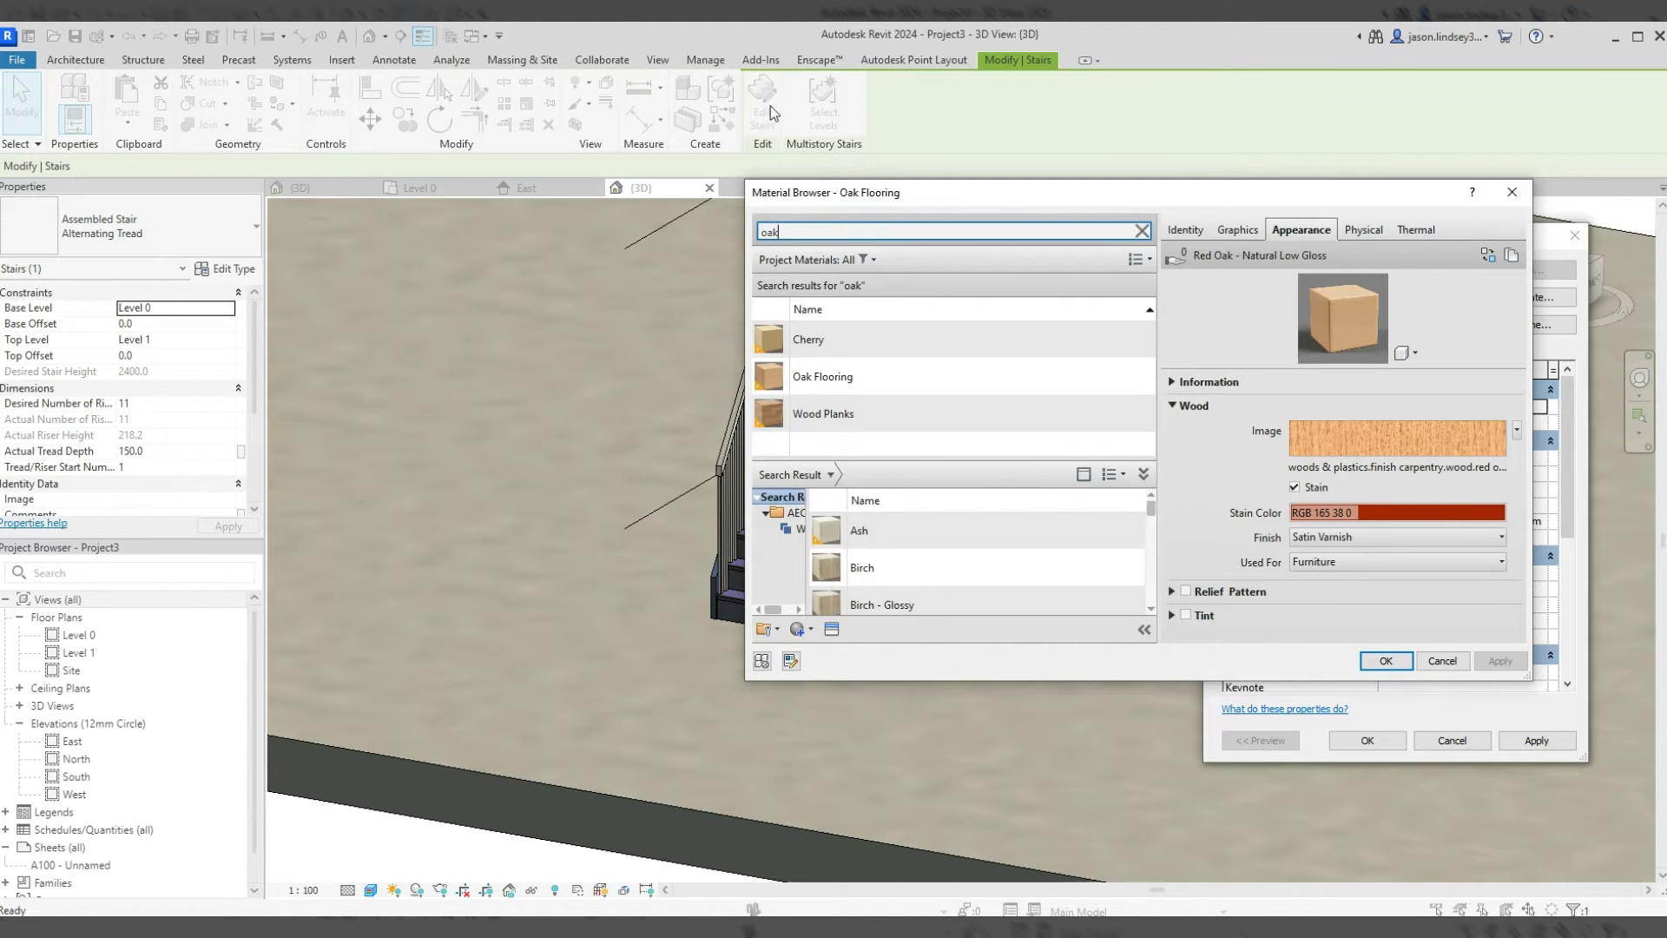
{"action": "scroll", "coordinate": [955, 542], "scroll_direction": "down", "scroll_amount": 5}
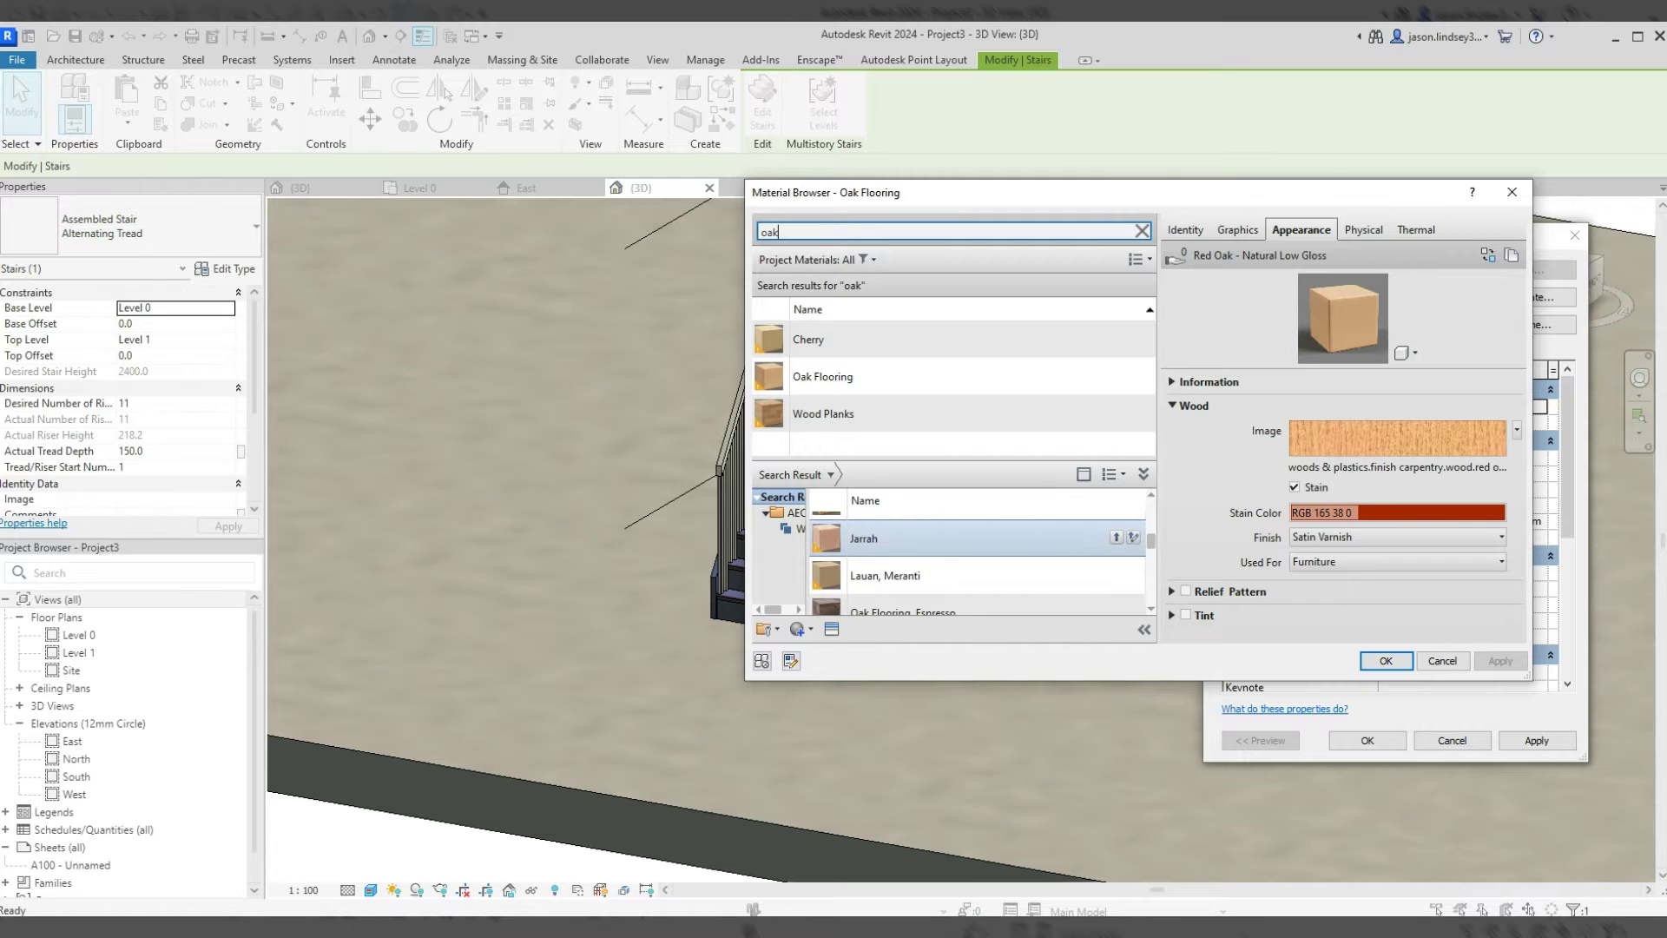
{"action": "scroll", "coordinate": [955, 542], "scroll_direction": "down", "scroll_amount": 1}
{"action": "scroll", "coordinate": [955, 556], "scroll_direction": "up", "scroll_amount": 1}
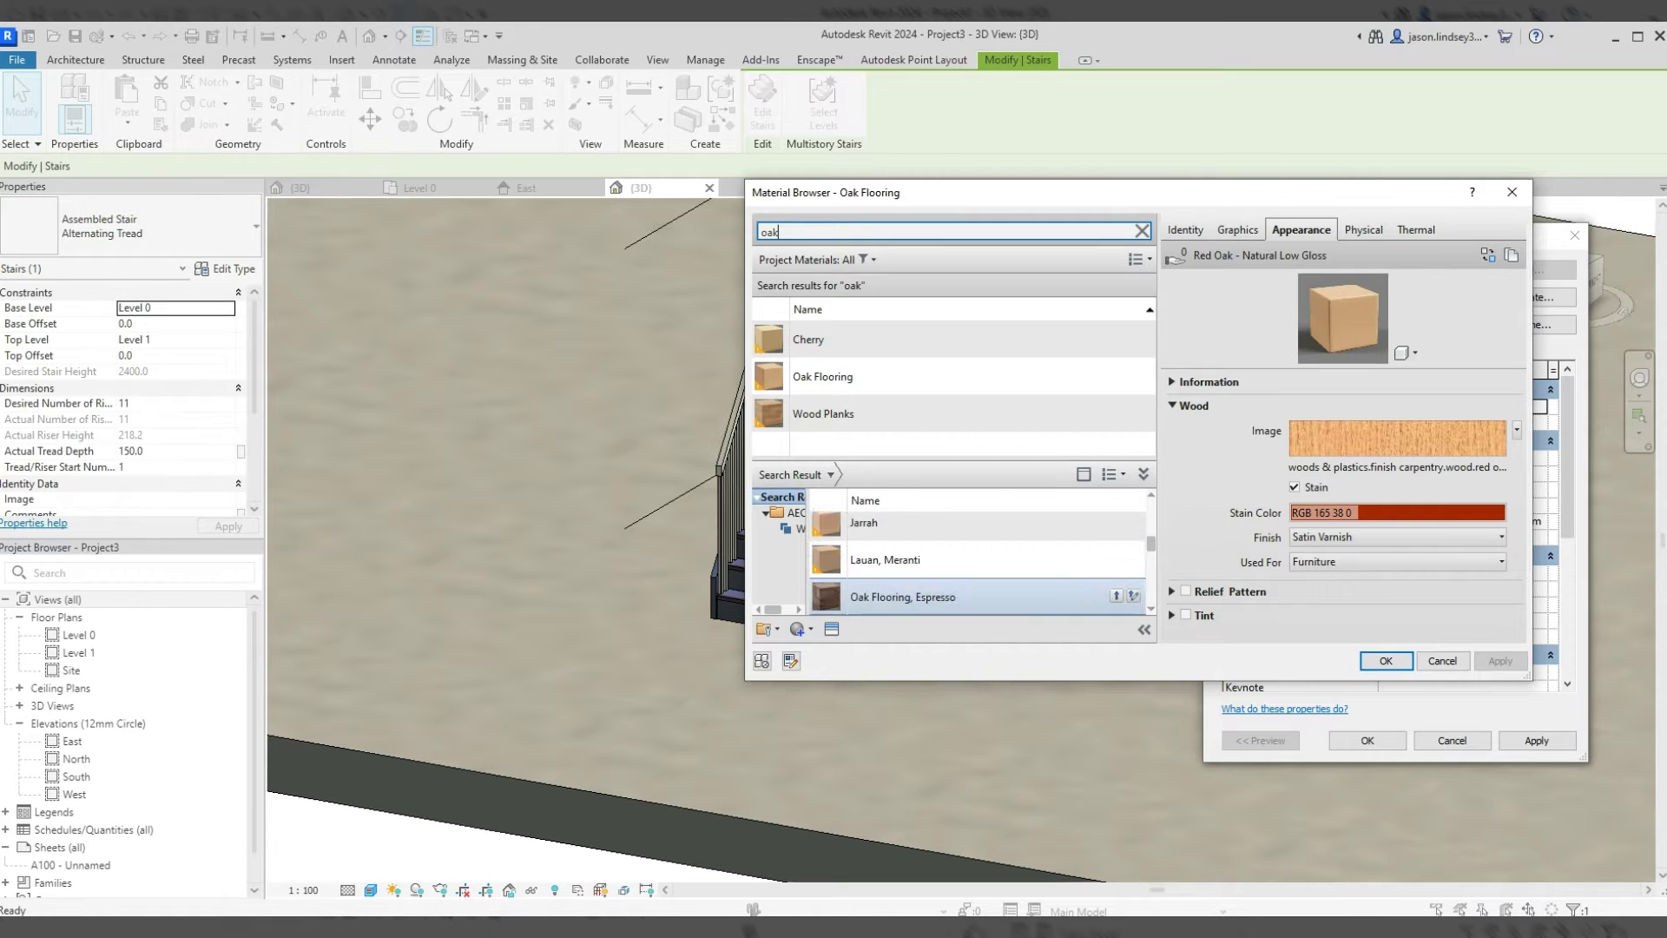
{"action": "left_click", "coordinate": [1115, 596]}
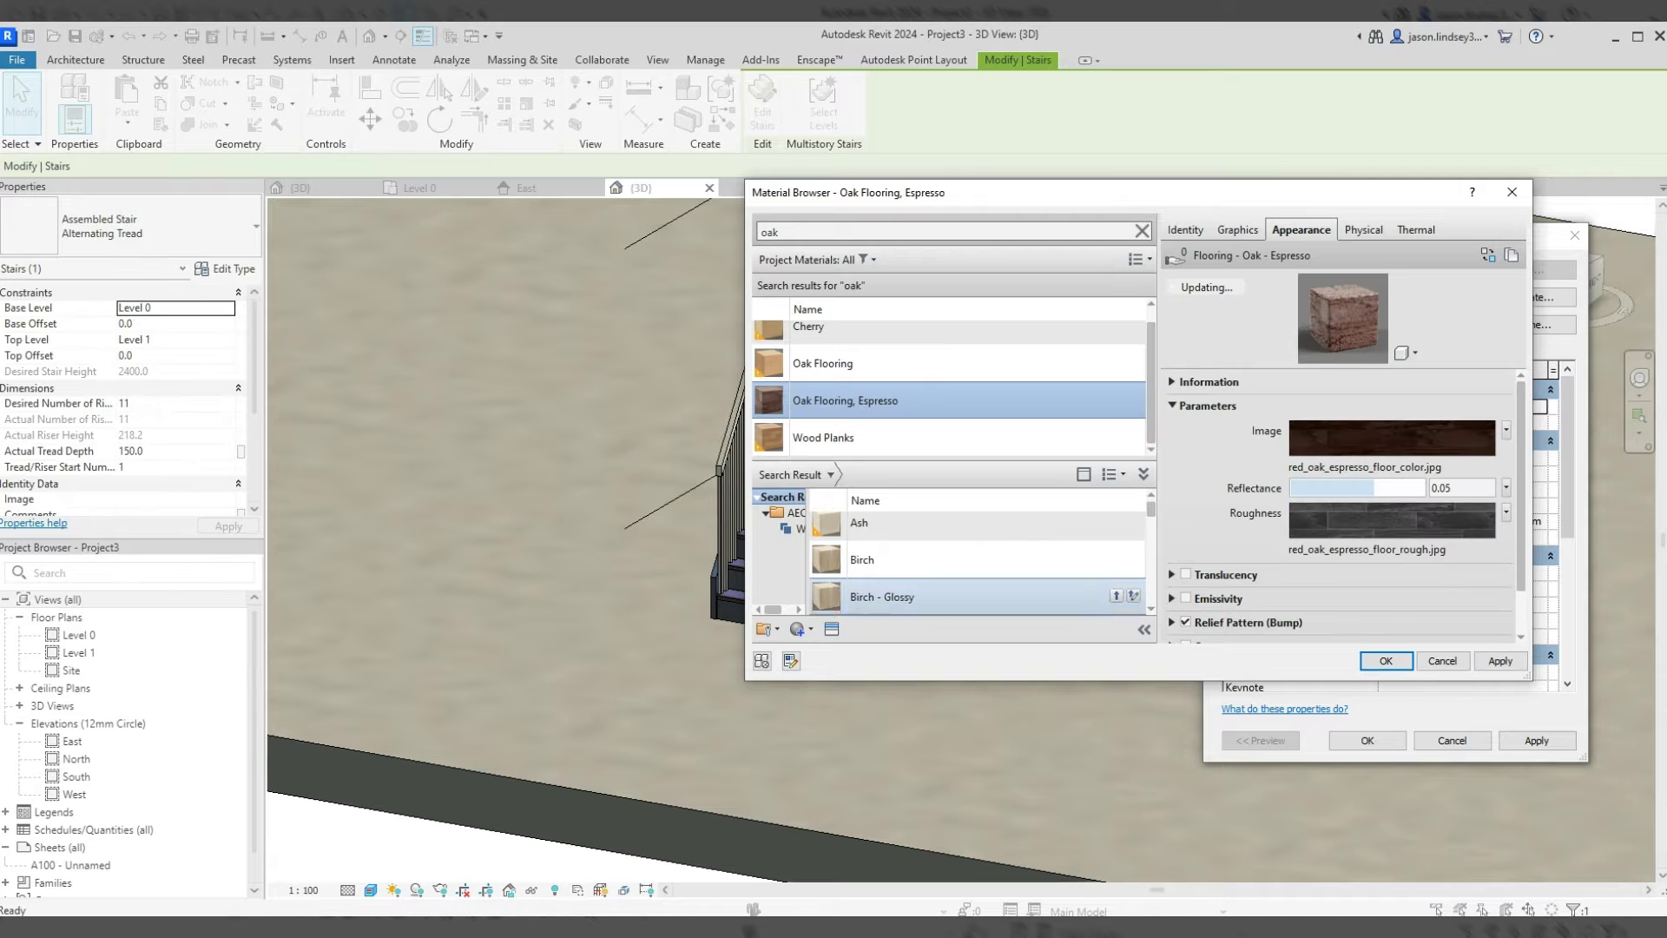
{"action": "left_click", "coordinate": [1385, 661]}
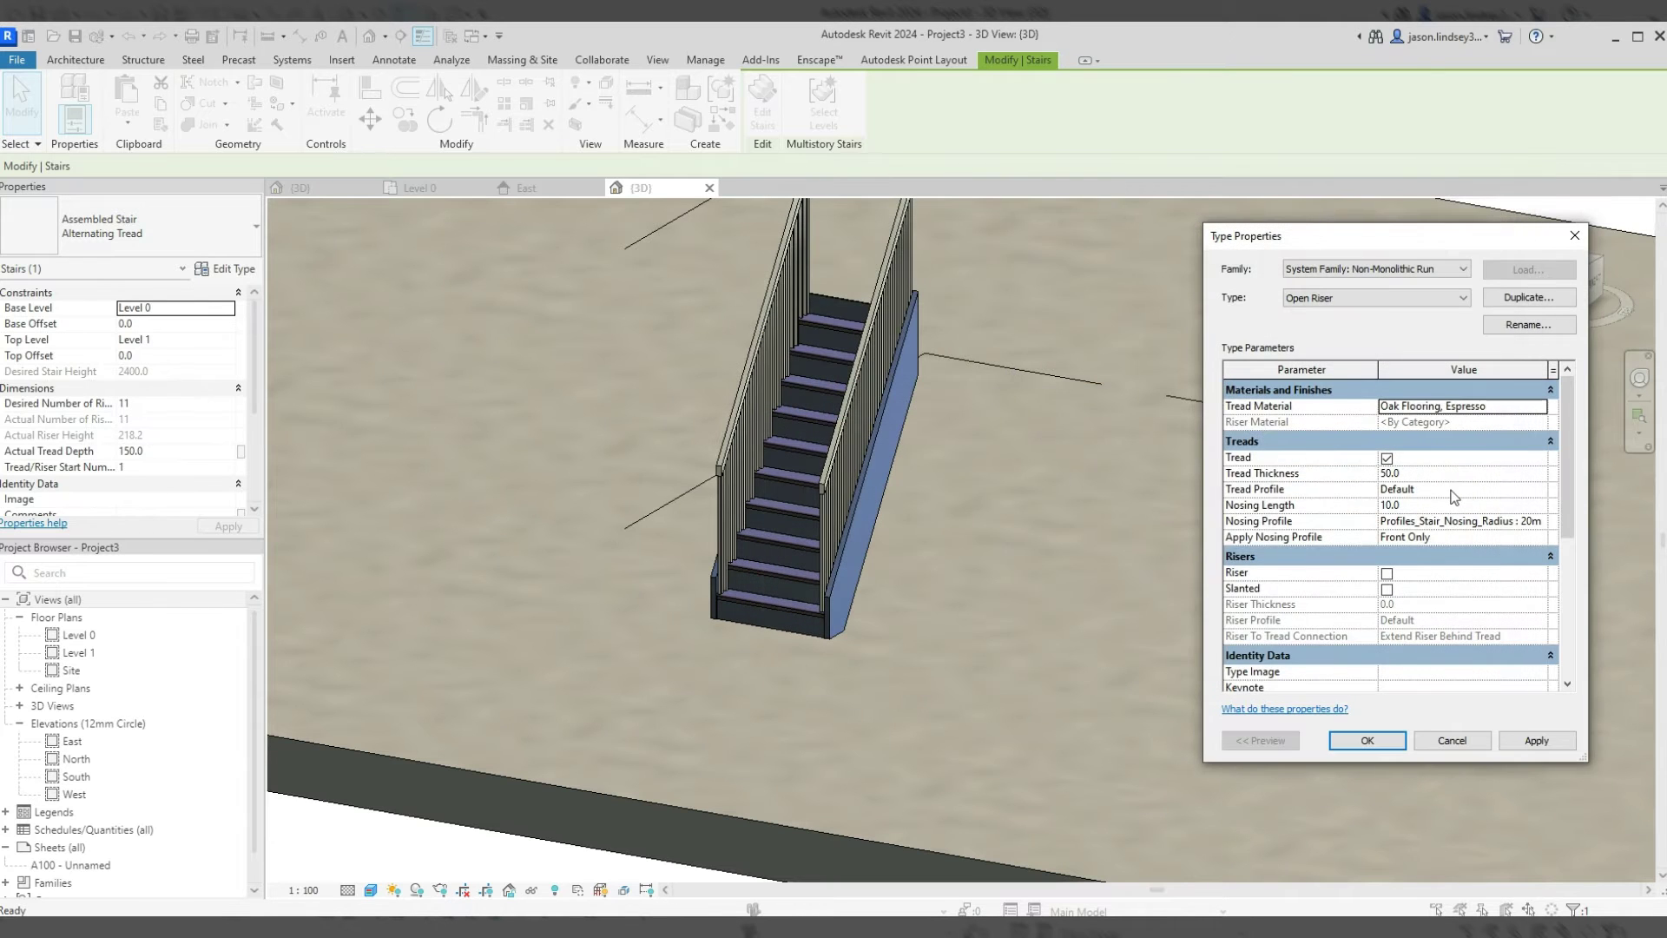
{"action": "left_click", "coordinate": [1536, 740]}
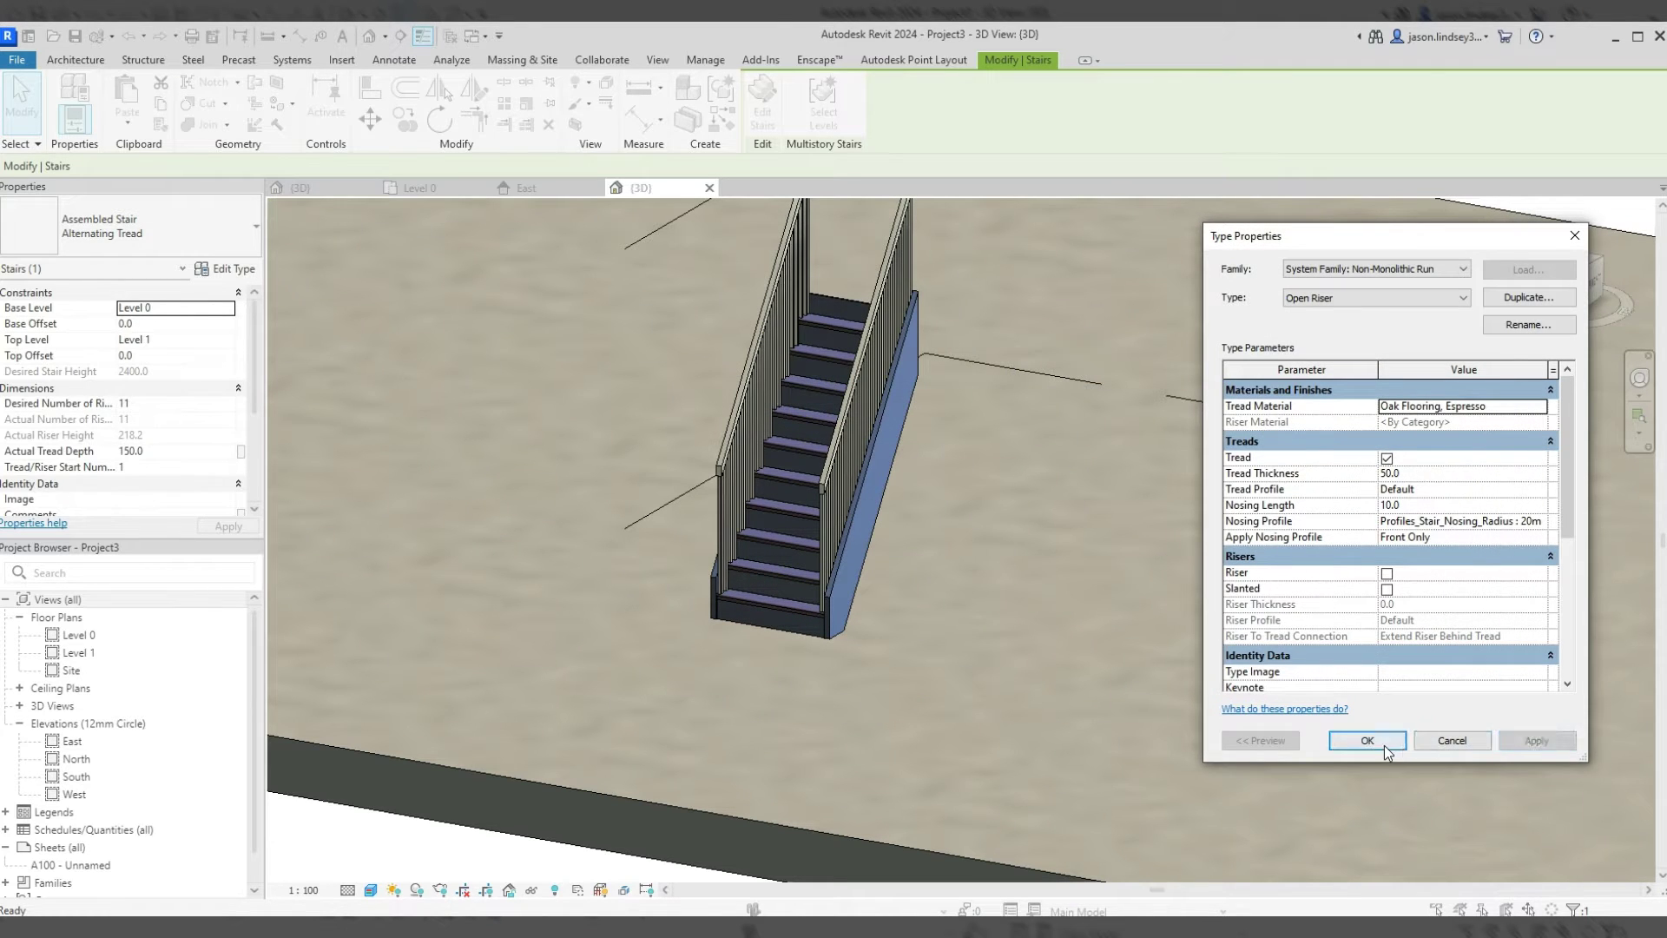
{"action": "left_click", "coordinate": [1384, 745]}
- Close the stair type settings and clear the stair selection
{"action": "left_click", "coordinate": [1378, 737]}
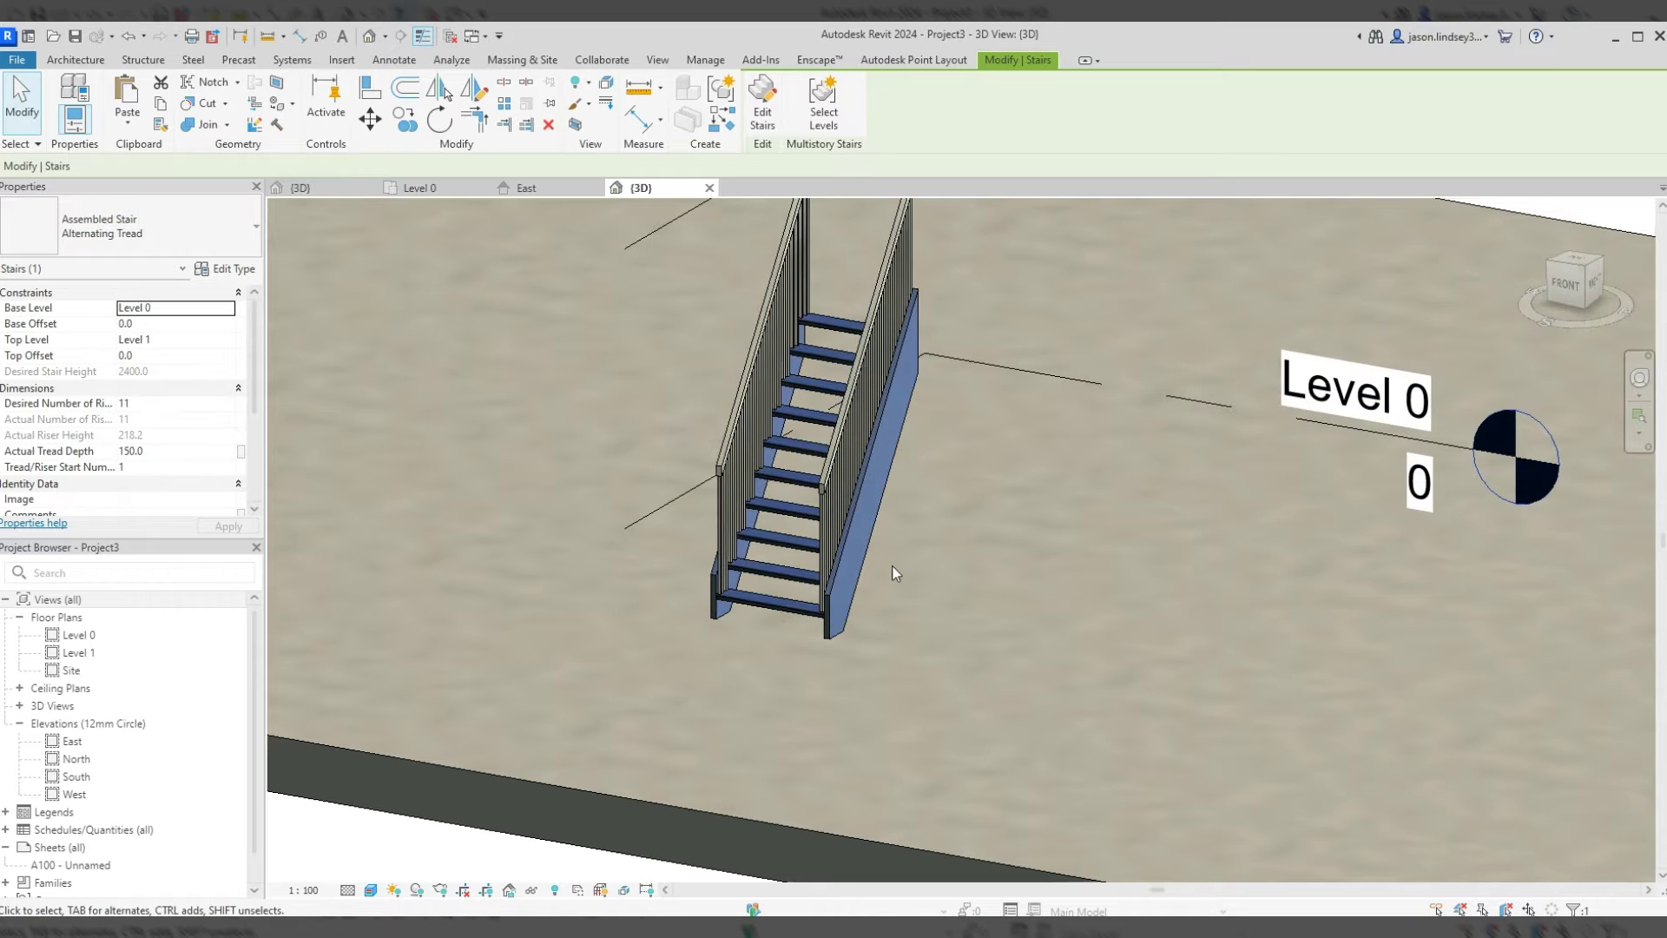
{"action": "scroll", "coordinate": [638, 503], "scroll_direction": "up", "scroll_amount": 2}
{"action": "left_click", "coordinate": [653, 483]}
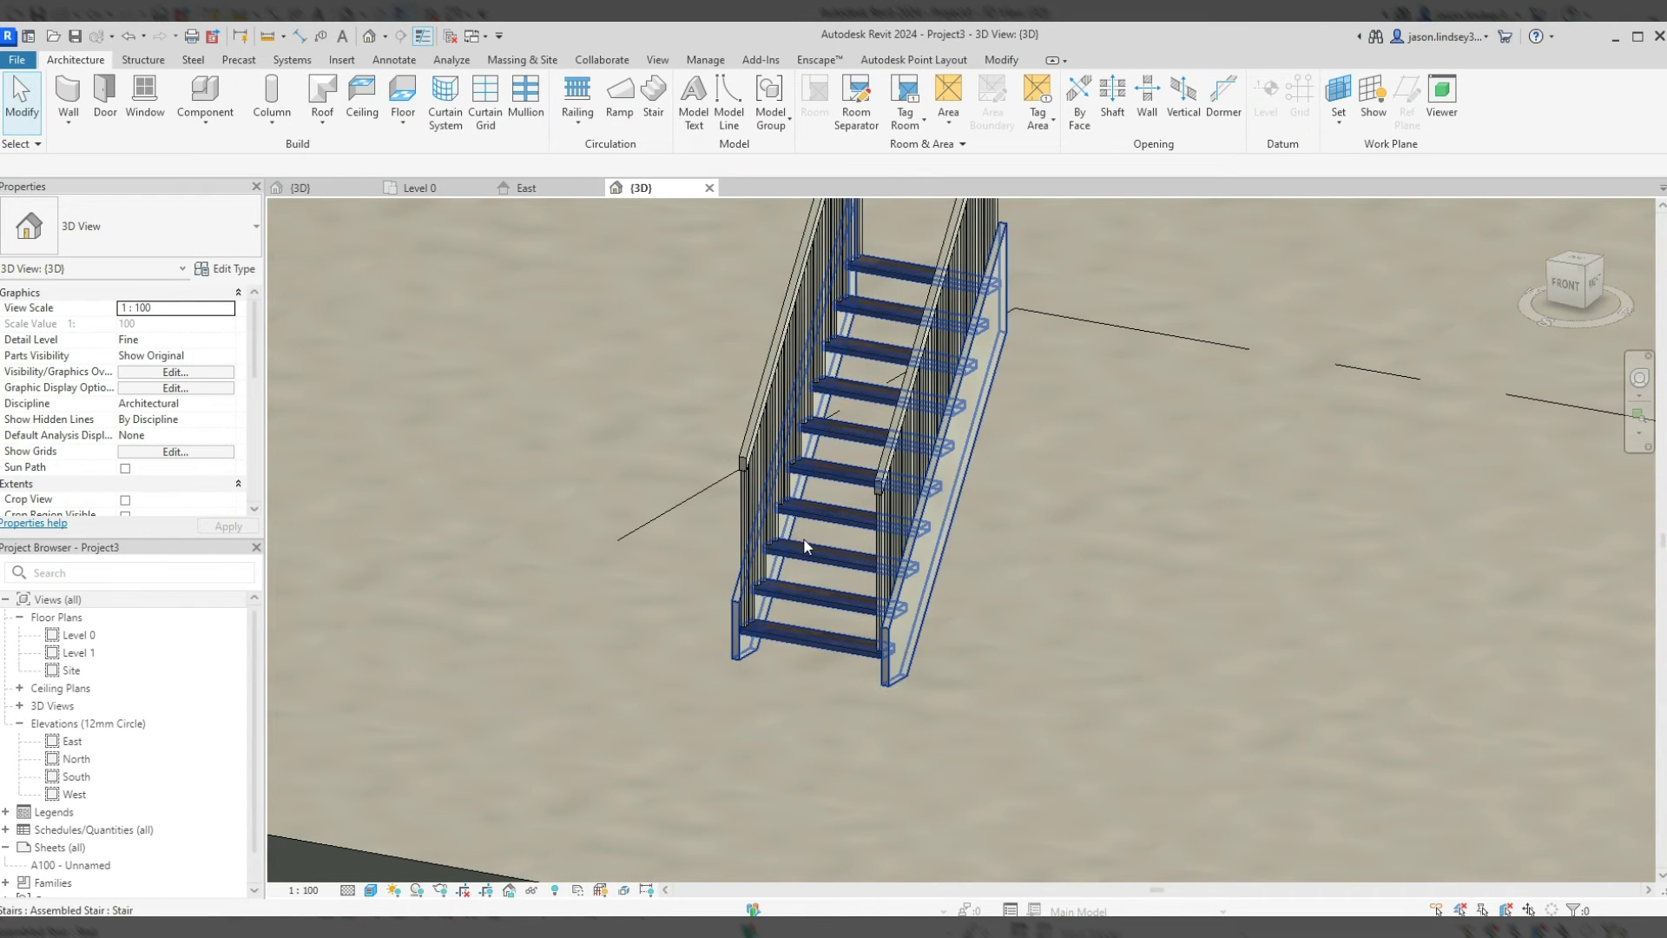
{"action": "scroll", "coordinate": [804, 546], "scroll_direction": "up", "scroll_amount": 3}
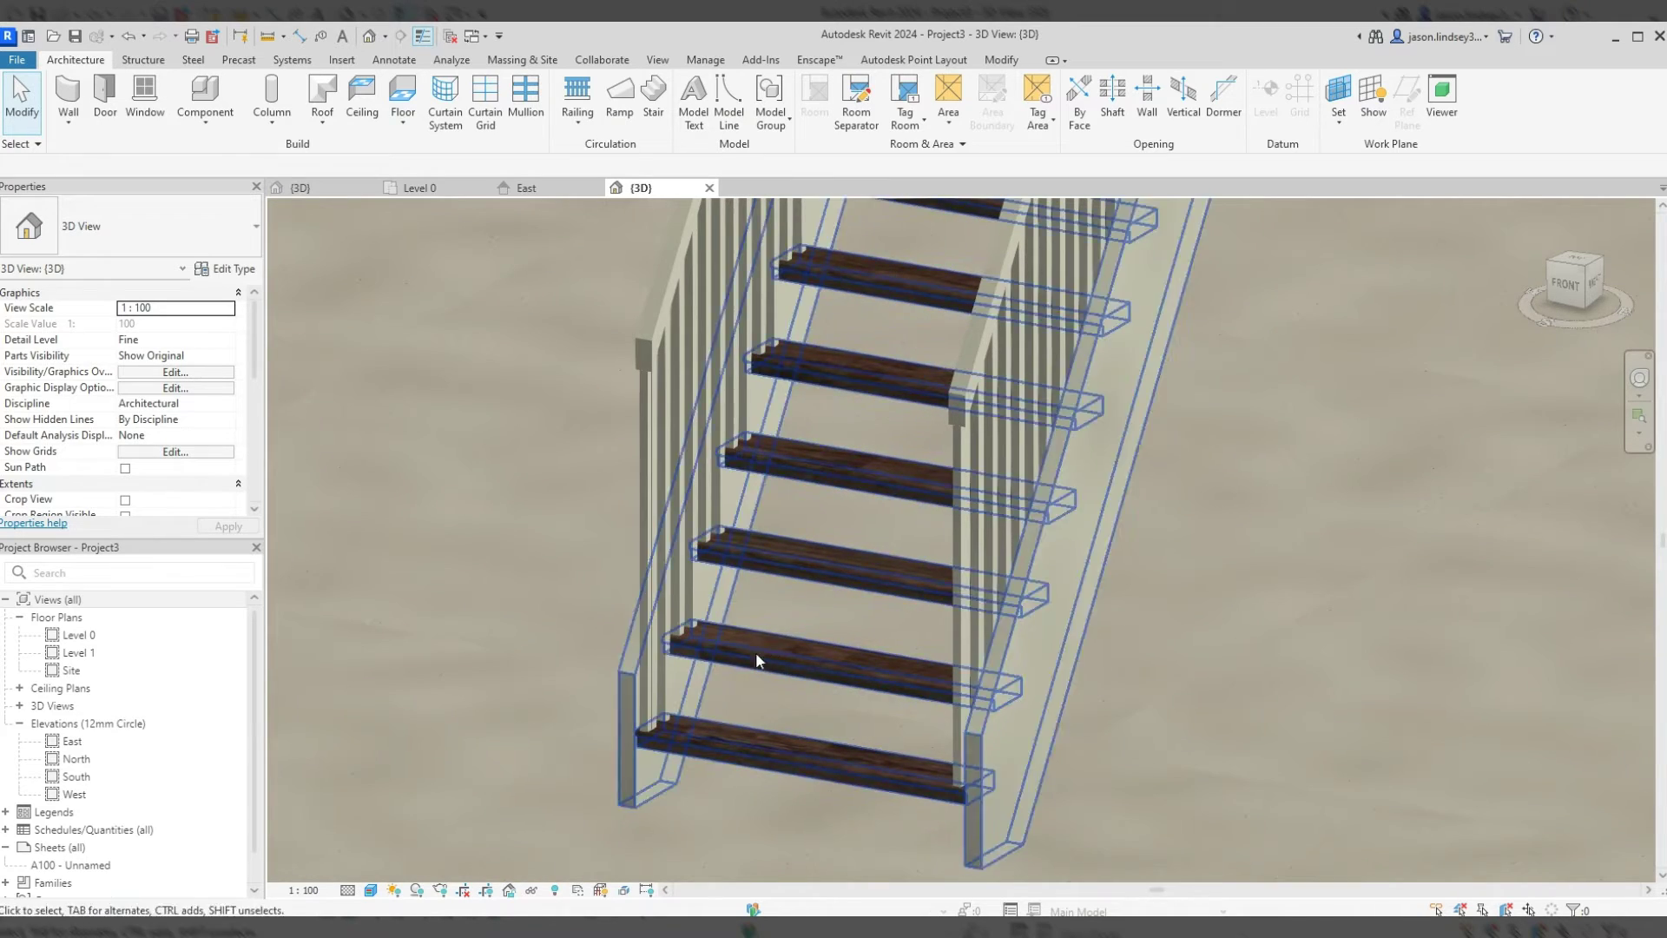
{"action": "scroll", "coordinate": [766, 658], "scroll_direction": "up", "scroll_amount": 3}
{"action": "scroll", "coordinate": [823, 641], "scroll_direction": "down", "scroll_amount": 8}
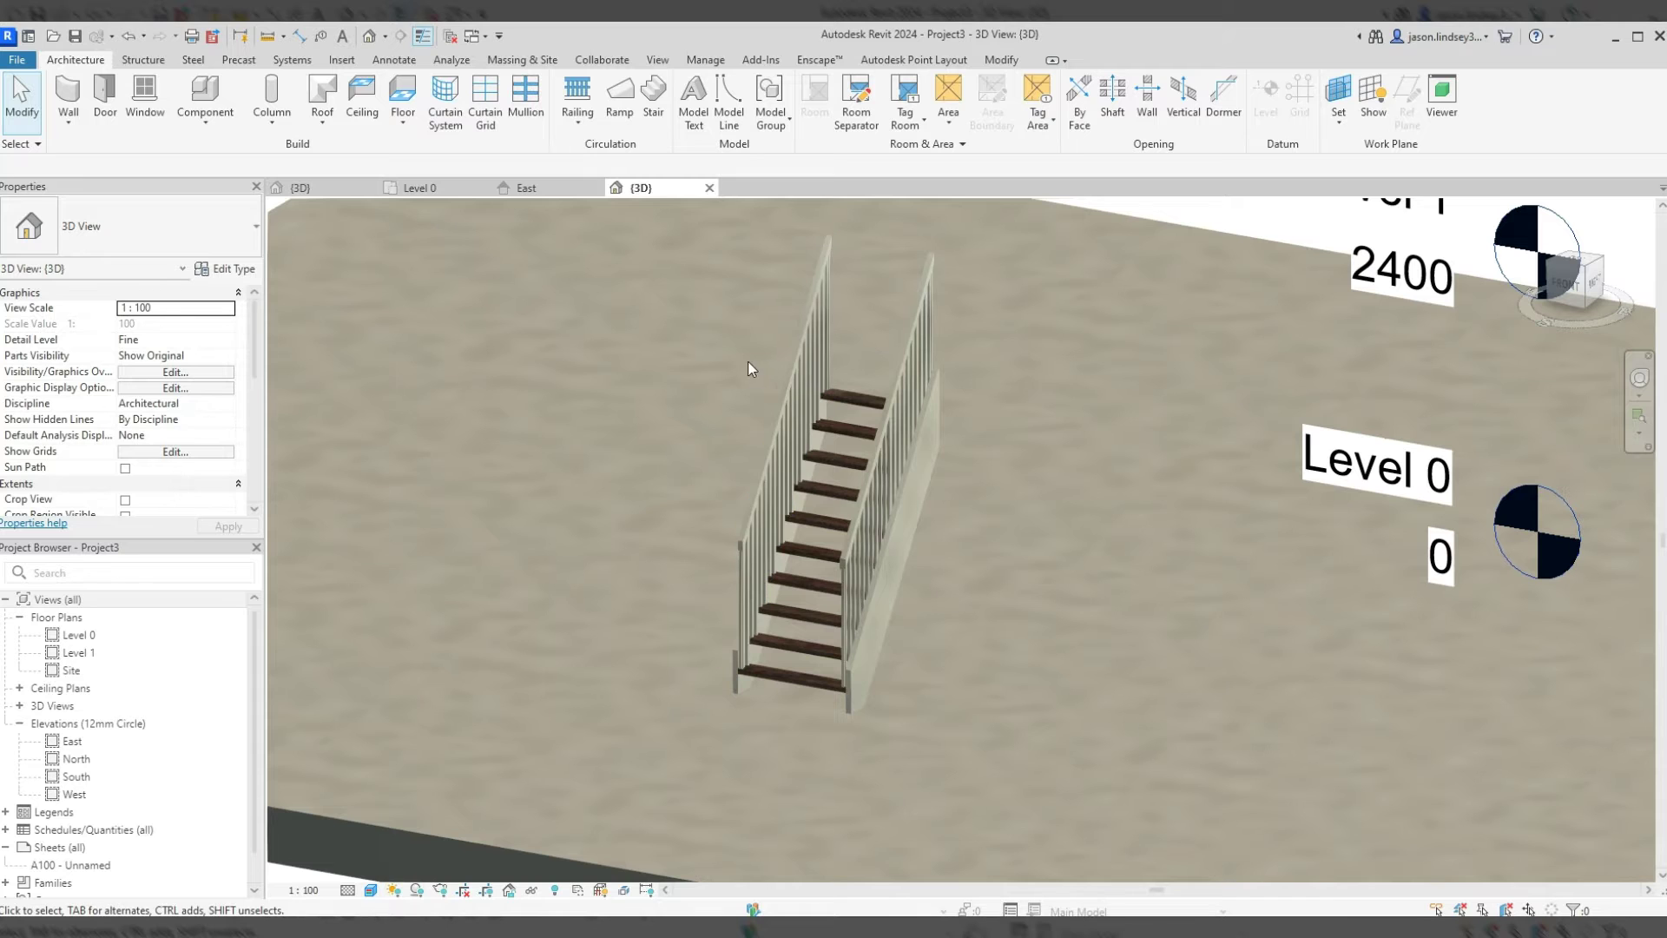
- Switch both stair railings to the Glass_Panel-Bottom_Fill railing type
{"action": "left_click", "coordinate": [793, 359]}
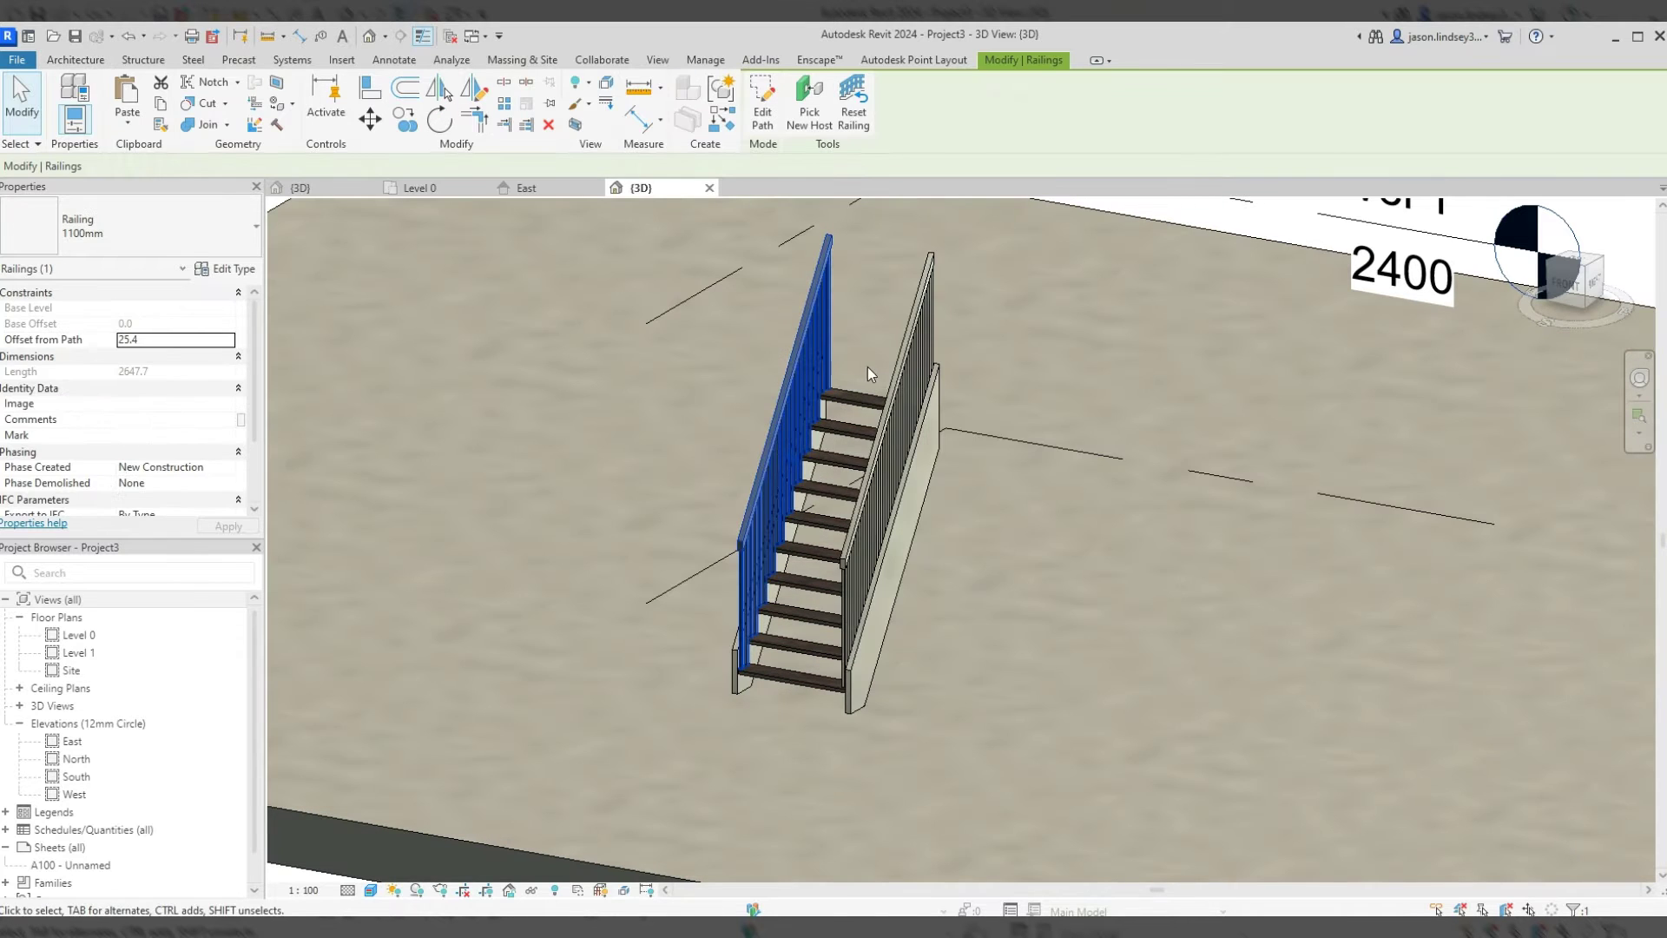
{"action": "left_click", "coordinate": [916, 380], "text": "ctrl"}
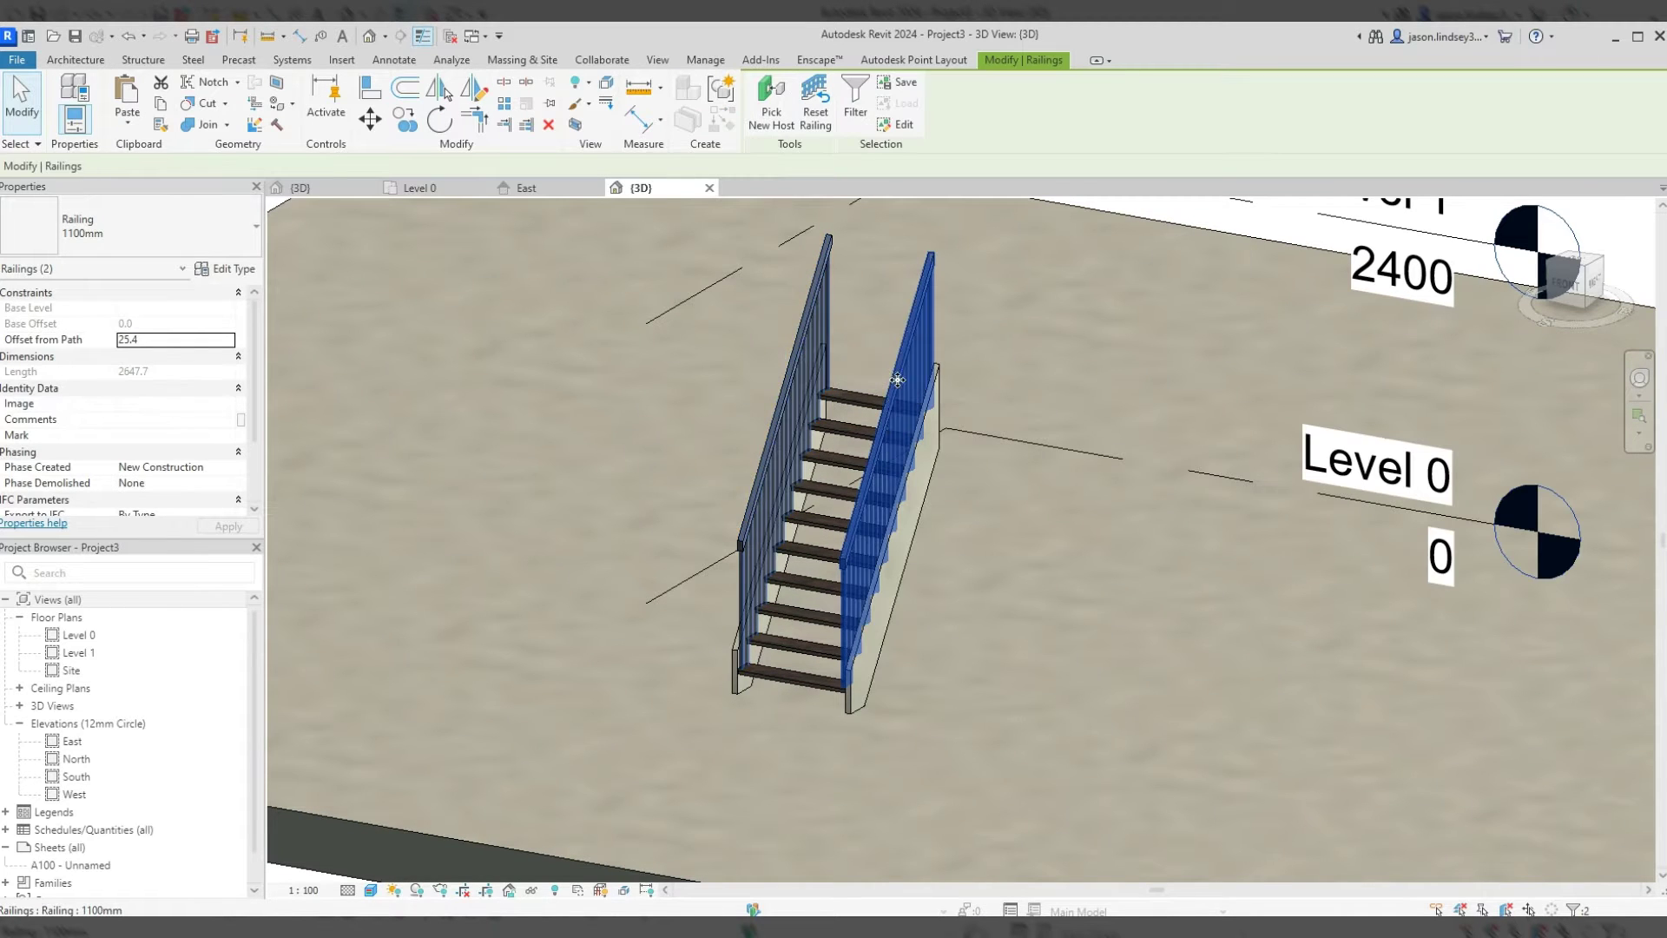
{"action": "left_click", "coordinate": [132, 237]}
{"action": "left_click", "coordinate": [80, 373]}
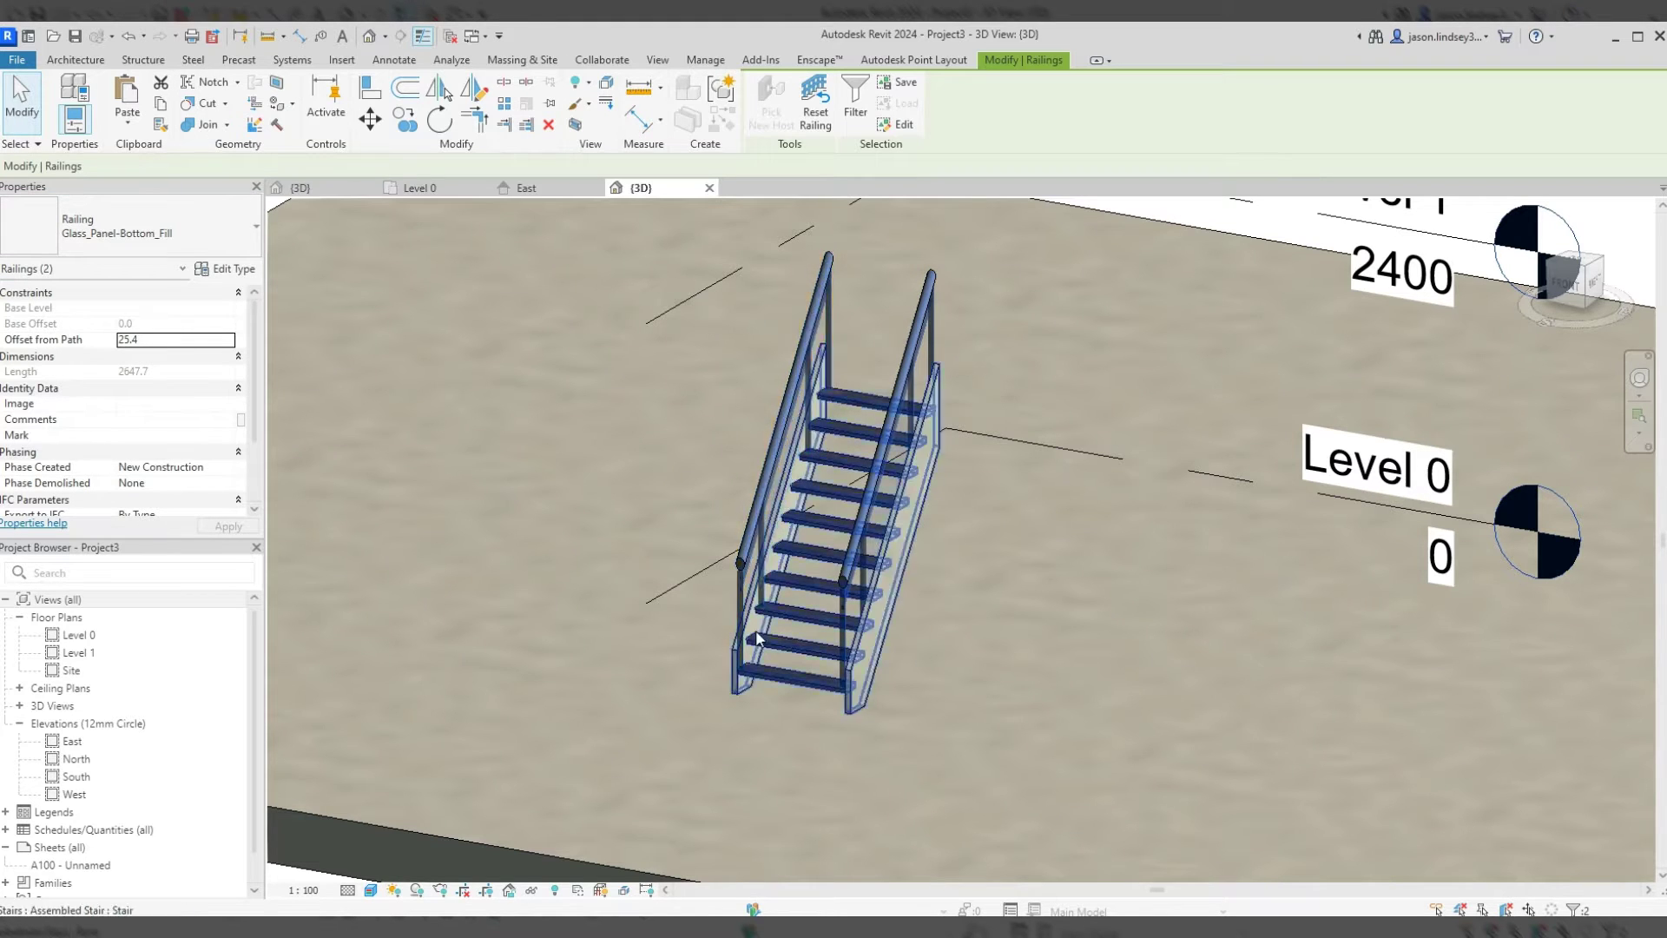
{"action": "left_click", "coordinate": [669, 469]}
- Orbit the 3D view to inspect the stair from above and the front
{"action": "scroll", "coordinate": [784, 575], "scroll_direction": "up", "scroll_amount": 3}
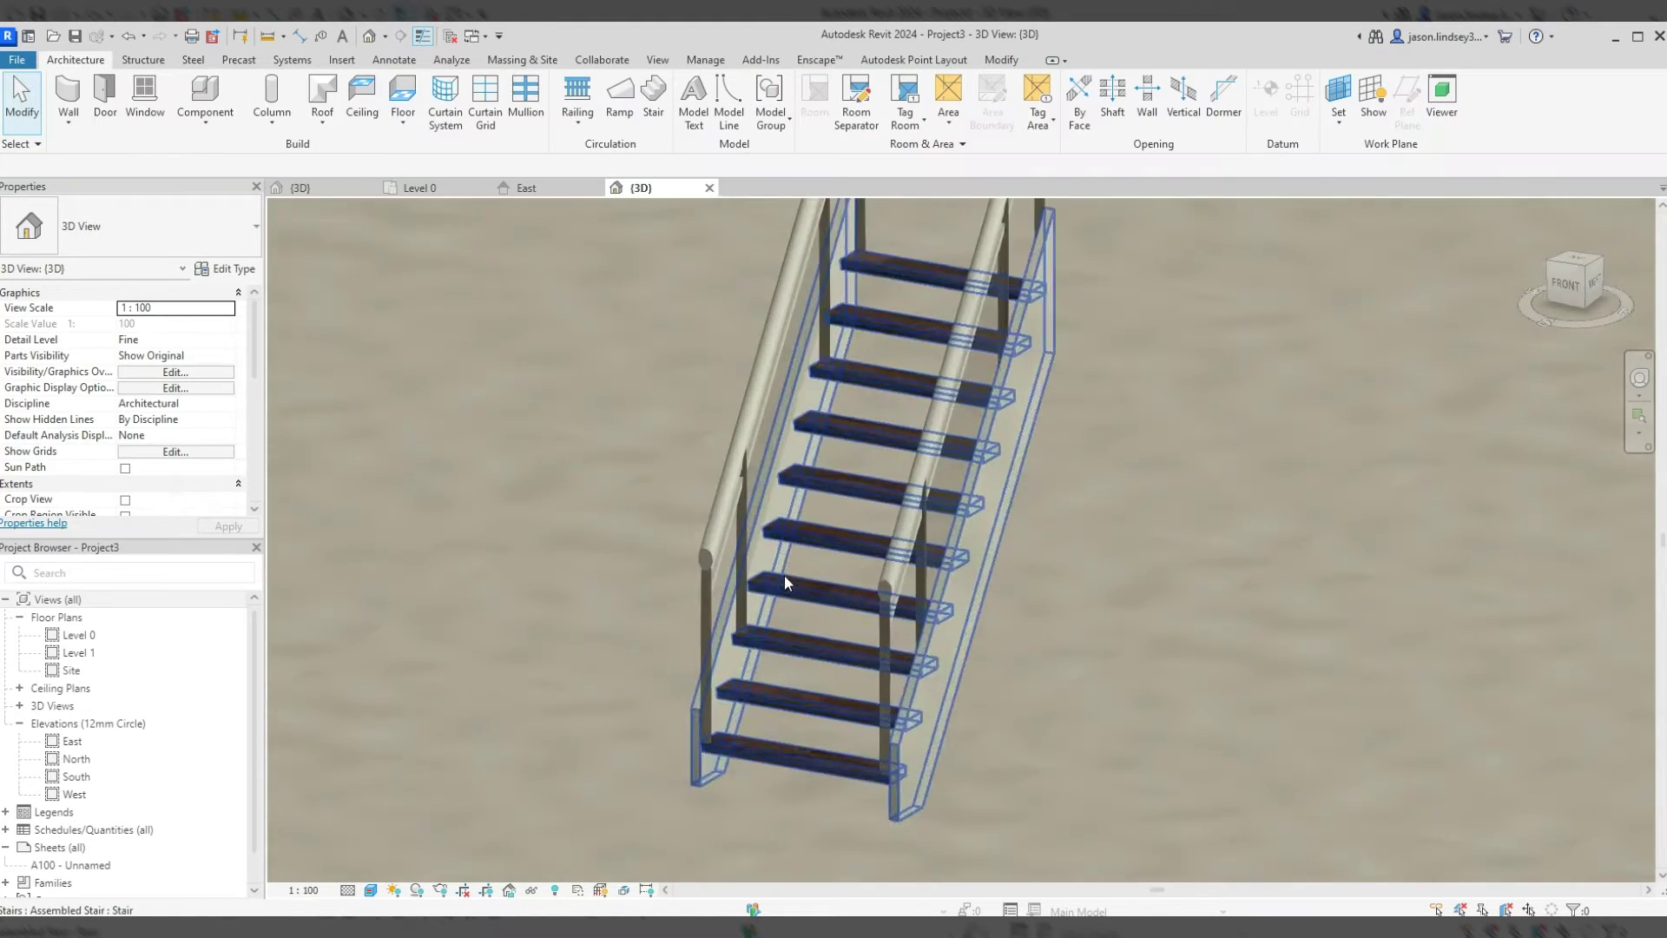
{"action": "scroll", "coordinate": [784, 575], "scroll_direction": "up", "scroll_amount": 2}
{"action": "scroll", "coordinate": [807, 430], "scroll_direction": "up", "scroll_amount": 3}
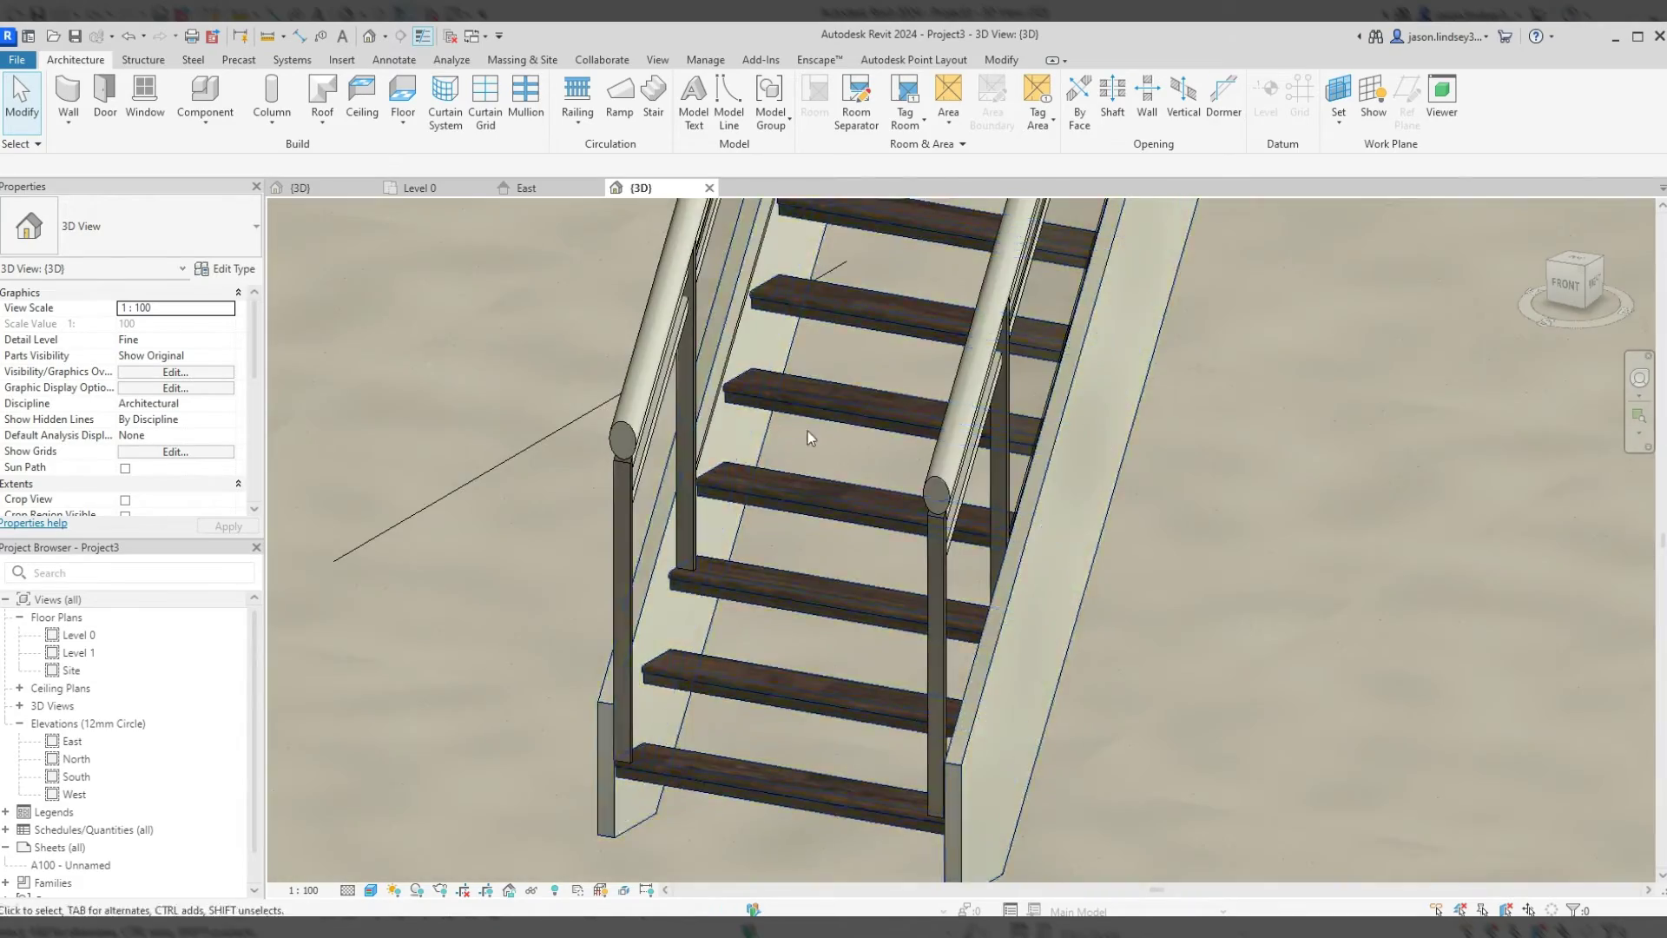
{"action": "middle_click_drag", "start_coordinate": [808, 431], "coordinate": [704, 670], "text": "shift"}
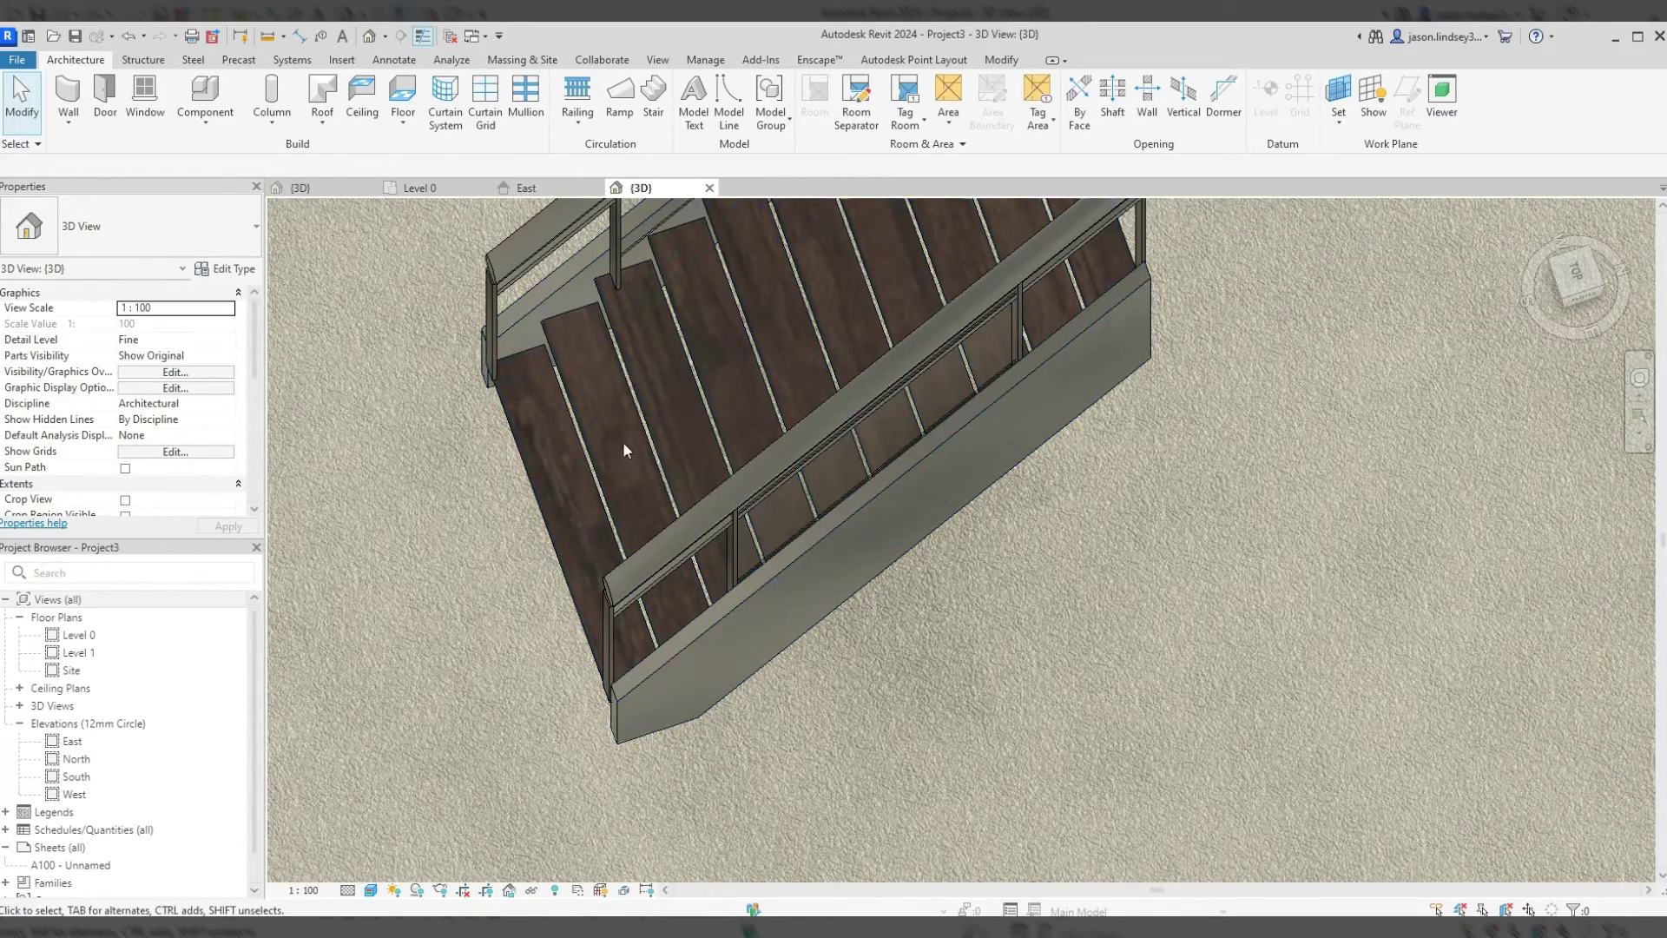
{"action": "middle_click_drag", "start_coordinate": [622, 447], "coordinate": [752, 575], "text": "shift"}
{"action": "middle_click_drag", "start_coordinate": [765, 375], "coordinate": [732, 582], "text": "shift"}
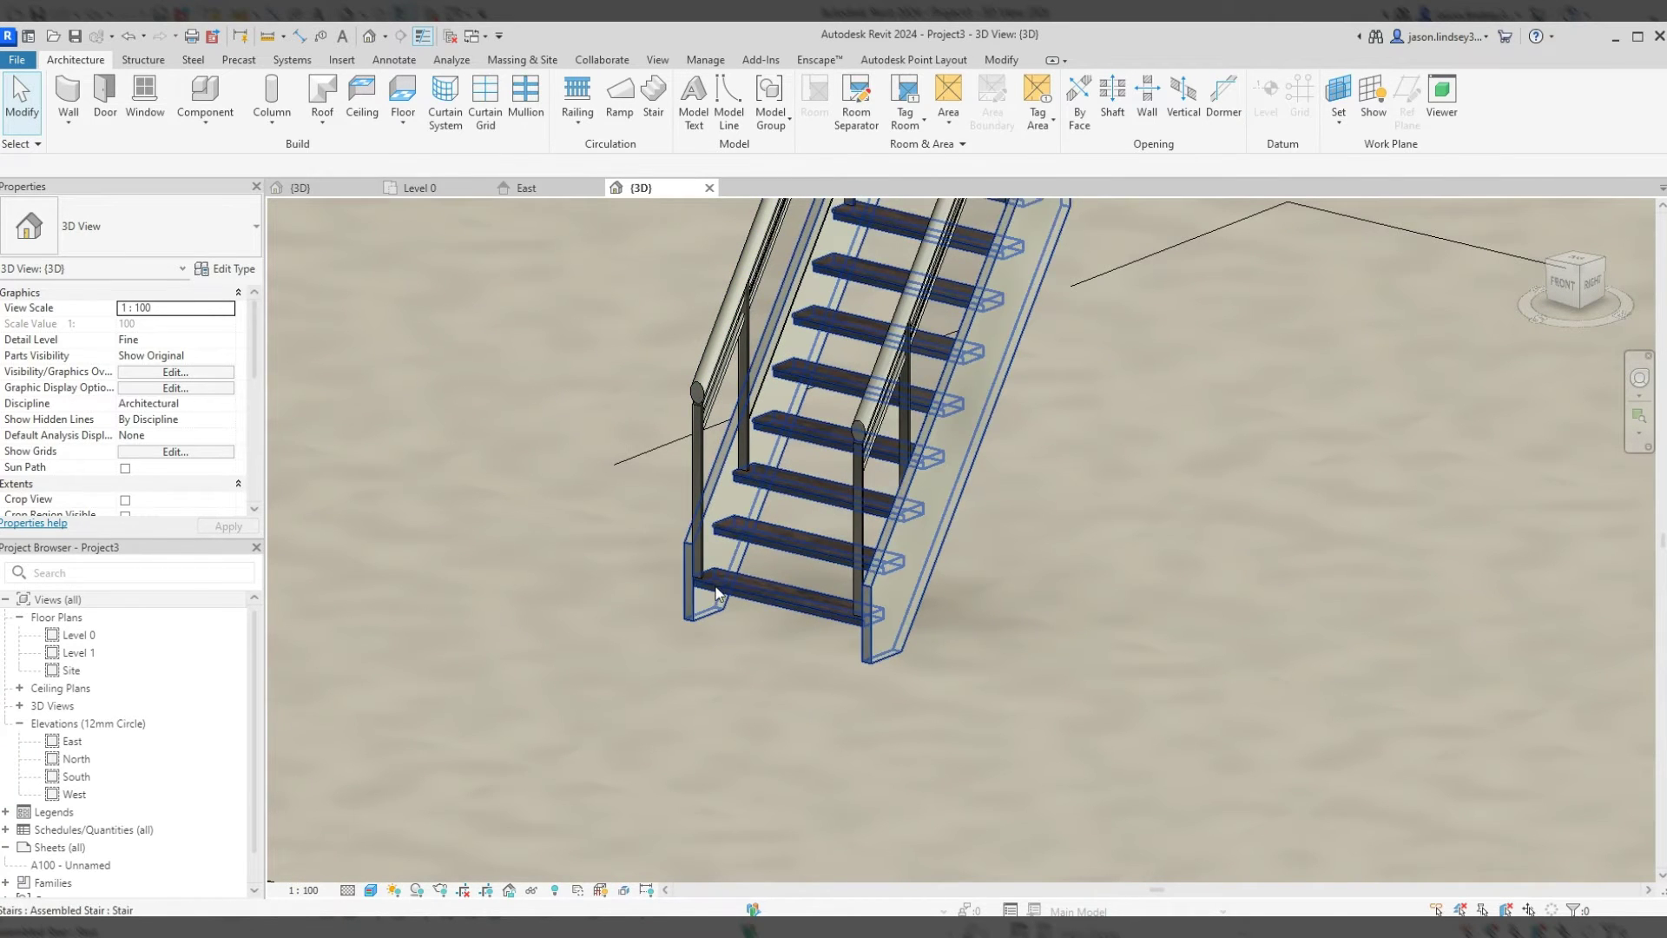
- Return to the Level 0 floor plan and start a section
{"action": "scroll", "coordinate": [815, 581], "scroll_direction": "up", "scroll_amount": 5}
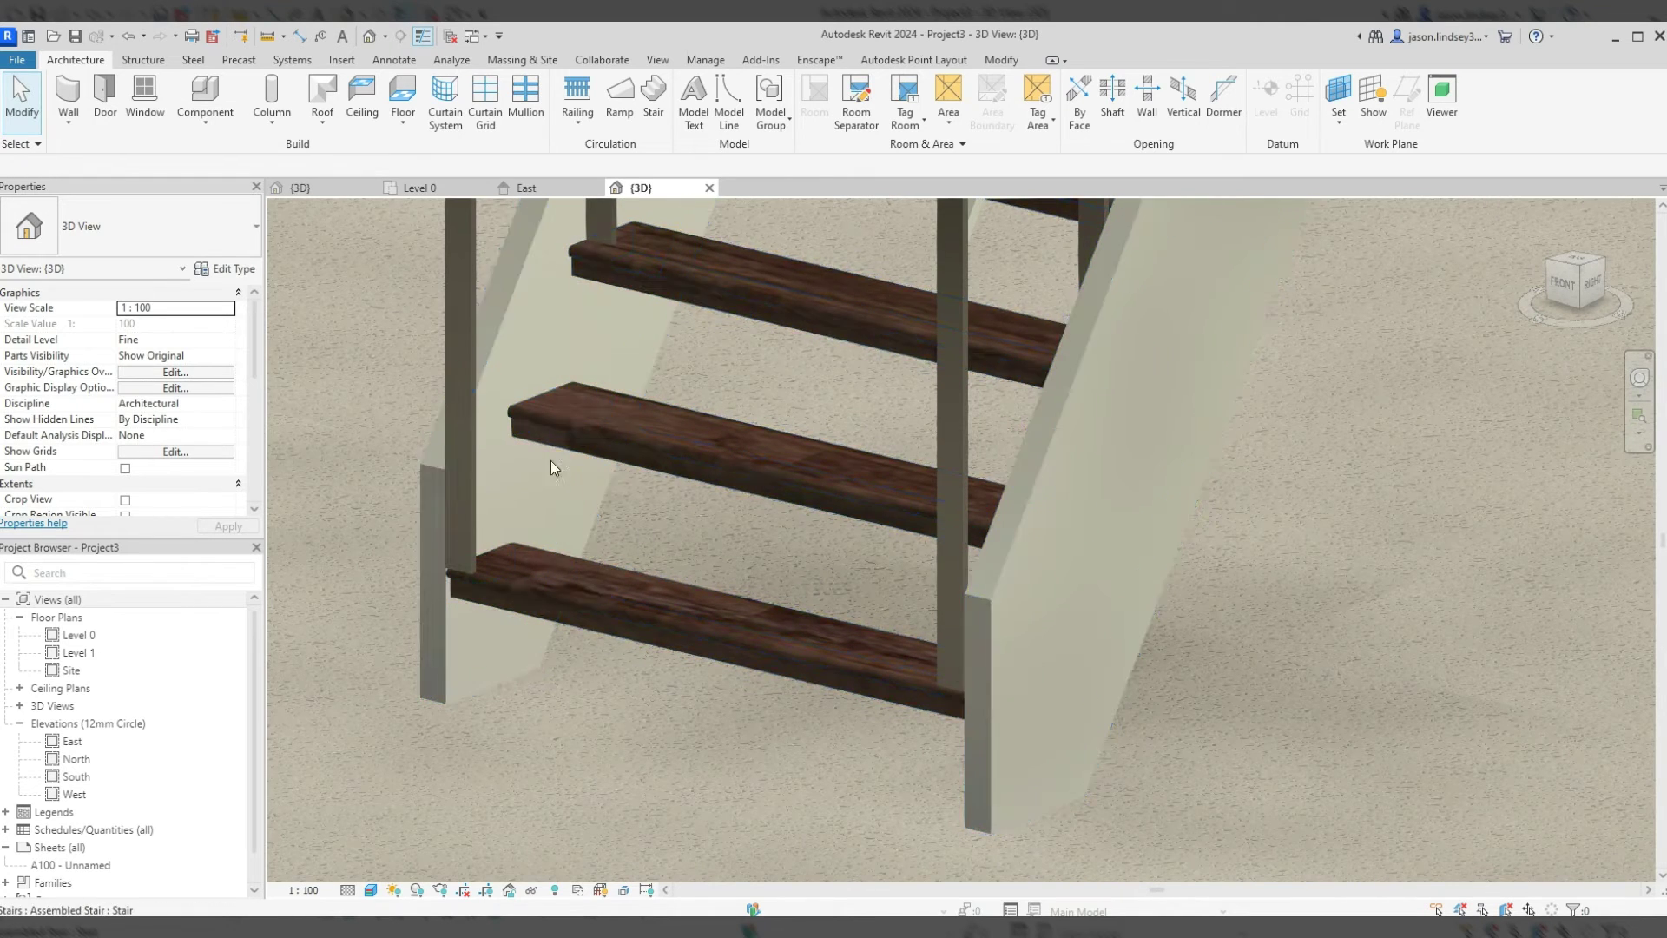
{"action": "scroll", "coordinate": [547, 465], "scroll_direction": "down", "scroll_amount": 4}
{"action": "left_click", "coordinate": [417, 187]}
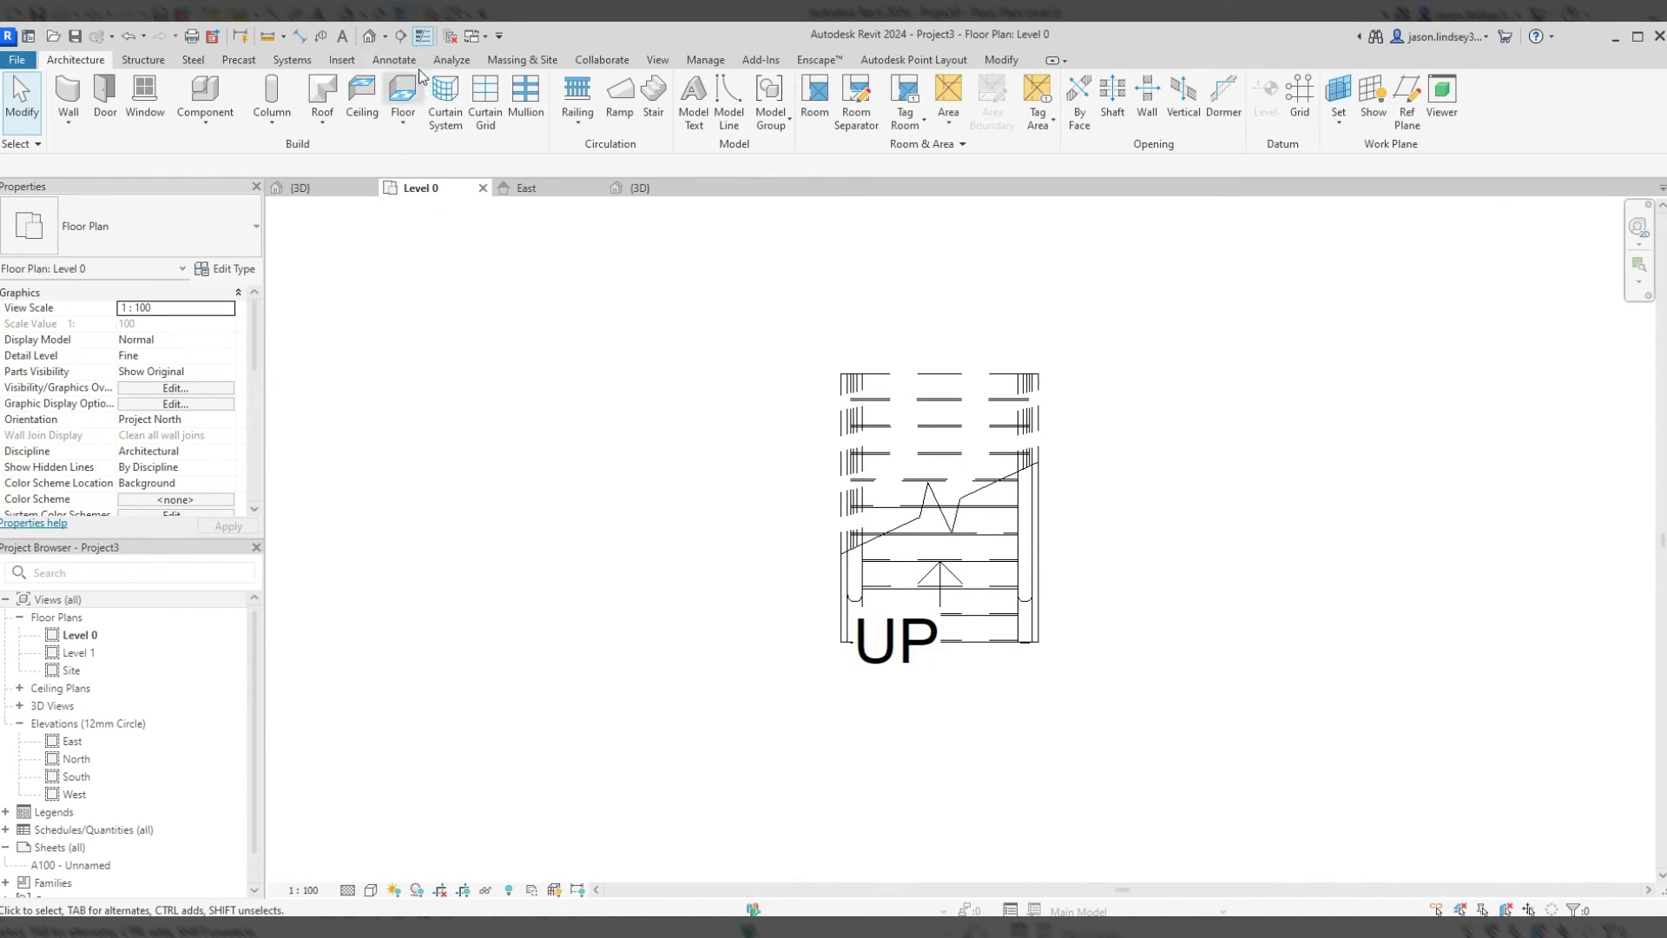
{"action": "left_click", "coordinate": [402, 37]}
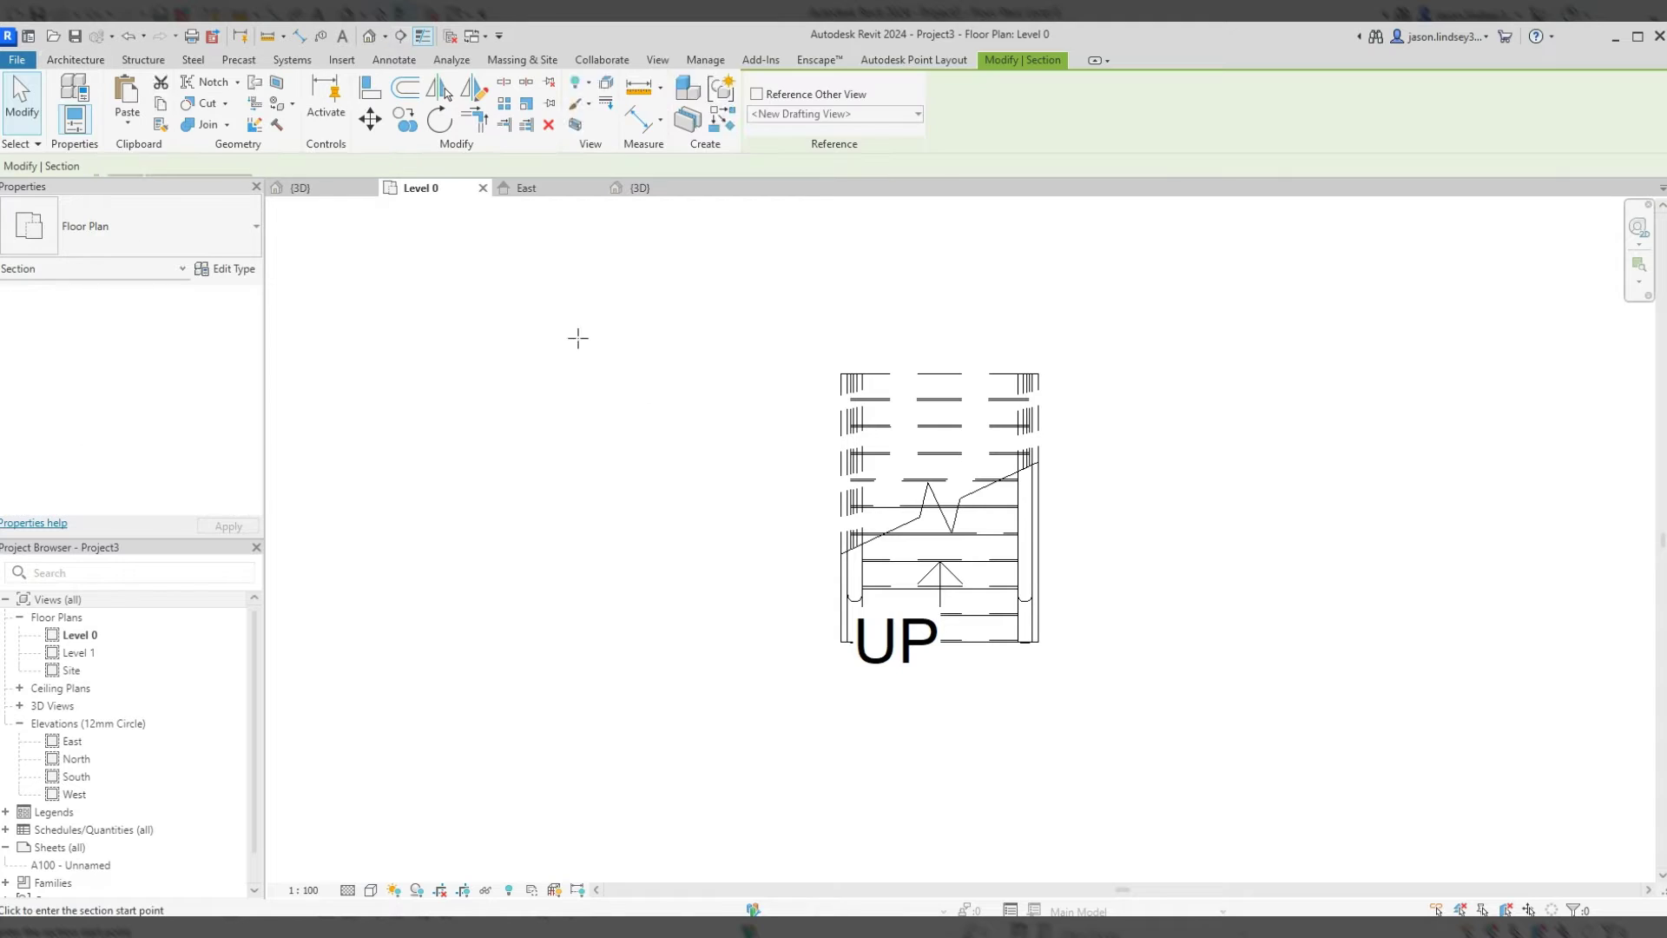
- Draw a section line through the stair from above to below it
{"action": "left_click", "coordinate": [935, 291]}
{"action": "left_click", "coordinate": [935, 734]}
{"action": "key", "text": "Escape"}
{"action": "key", "text": "Escape"}
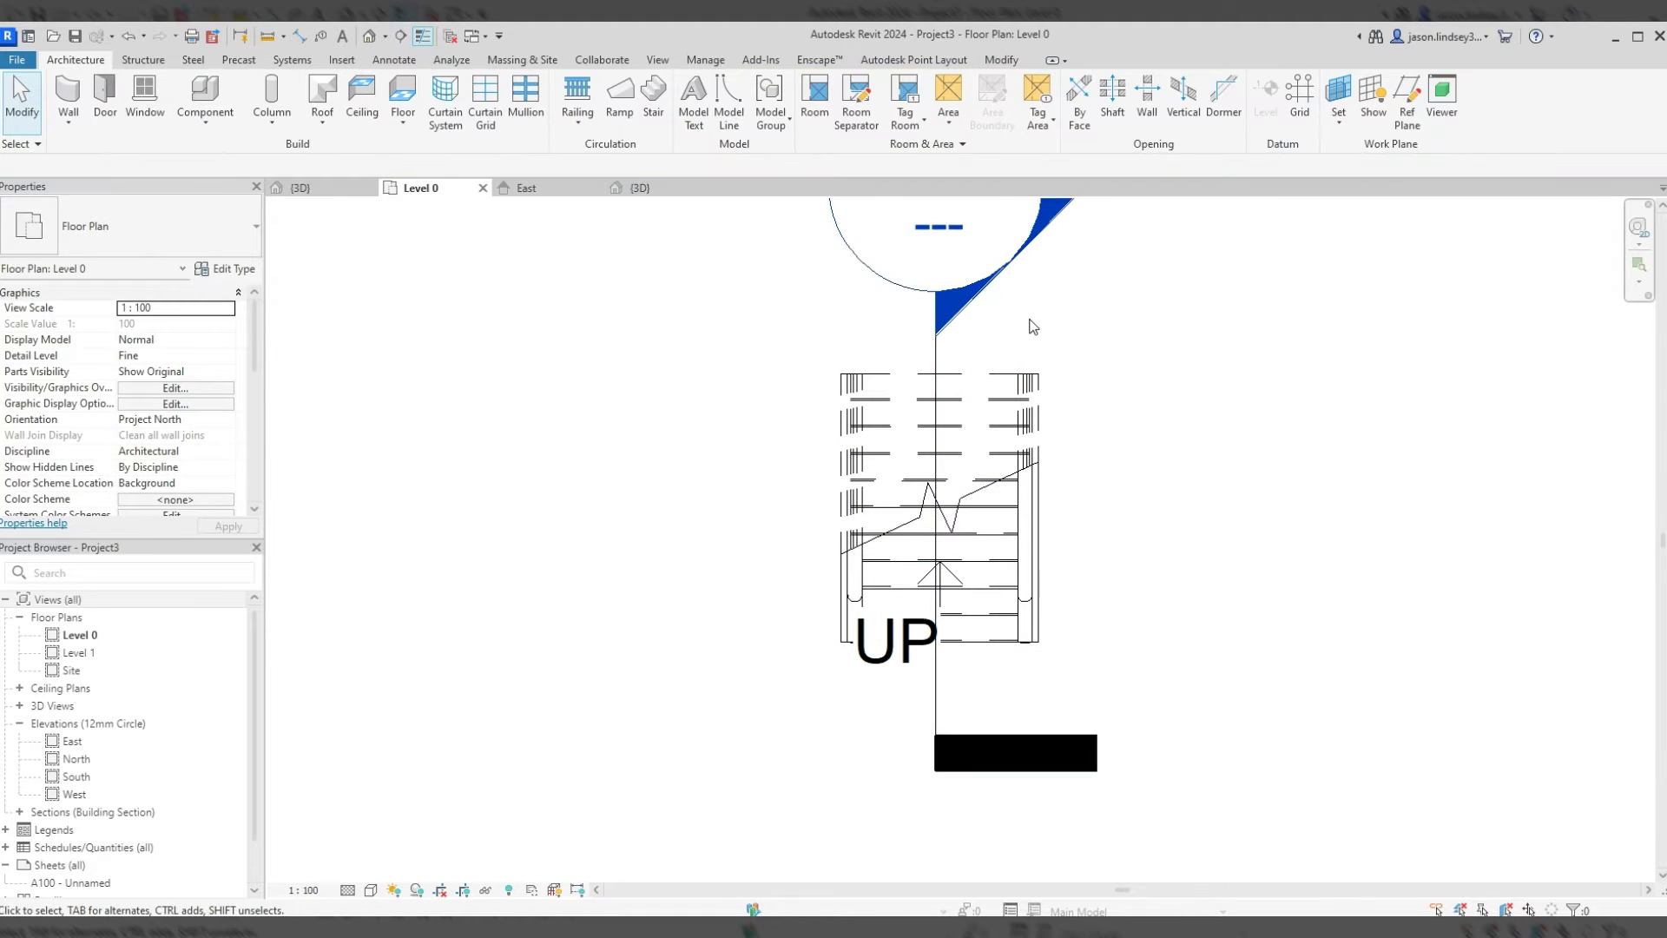
- Open Section 1 and stretch its crop region upward to show the whole stair
{"action": "double_click", "coordinate": [1054, 221]}
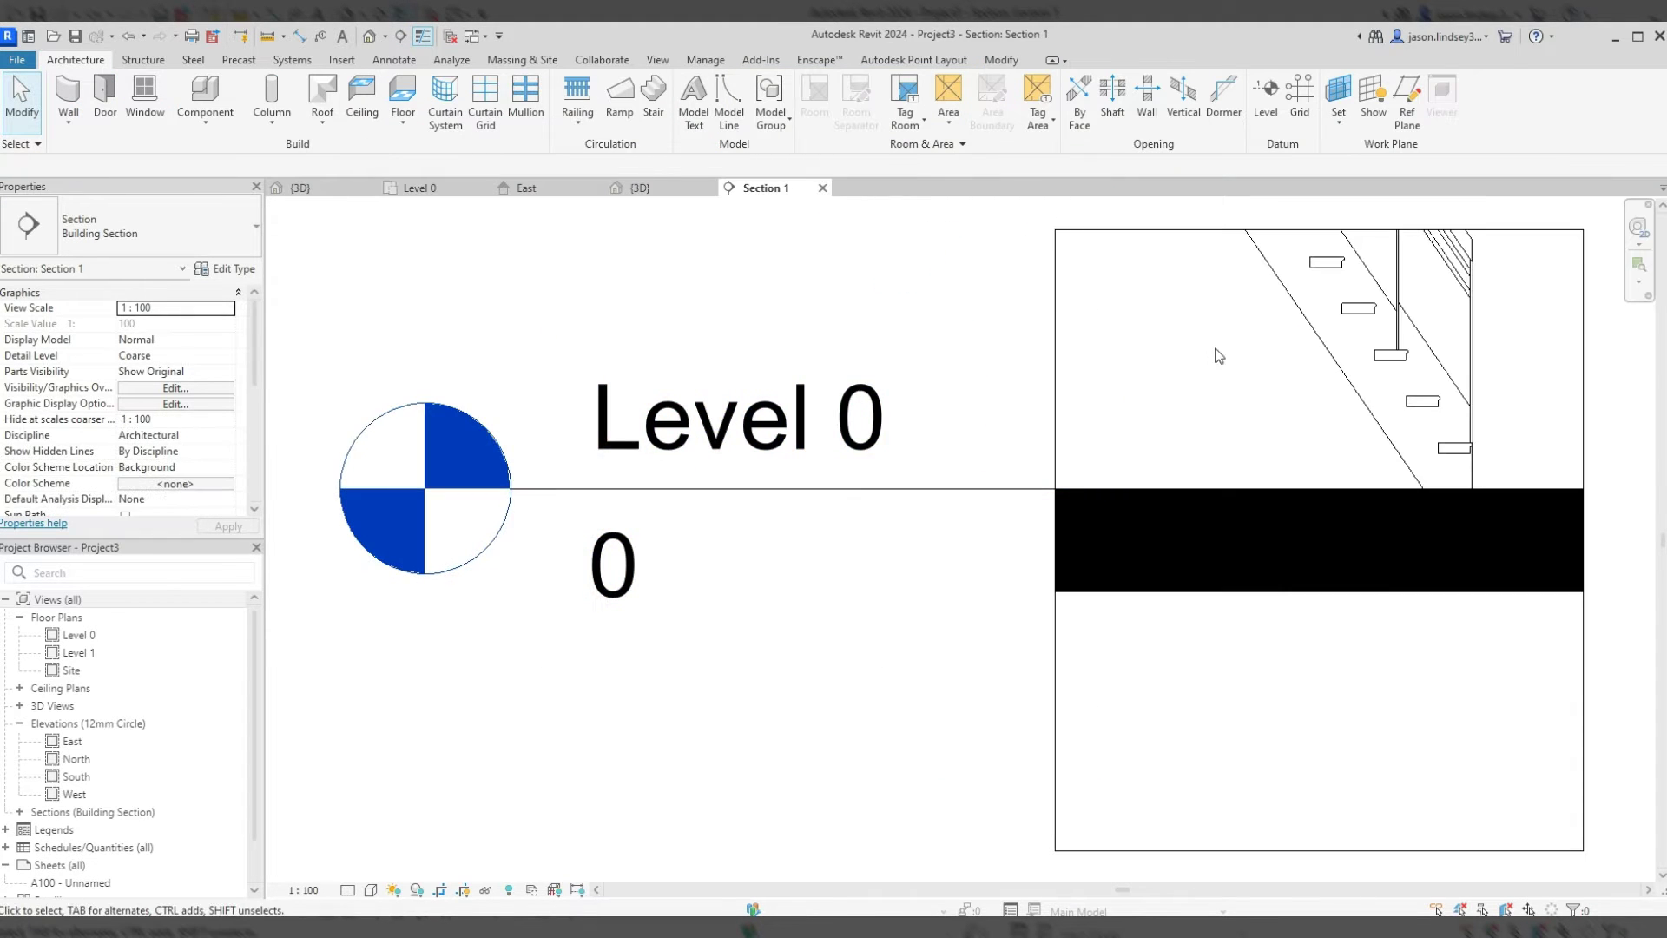
{"action": "middle_click_drag", "start_coordinate": [1219, 356], "coordinate": [875, 532]}
{"action": "scroll", "coordinate": [1024, 434], "scroll_direction": "up", "scroll_amount": 4}
{"action": "left_click", "coordinate": [1025, 361]}
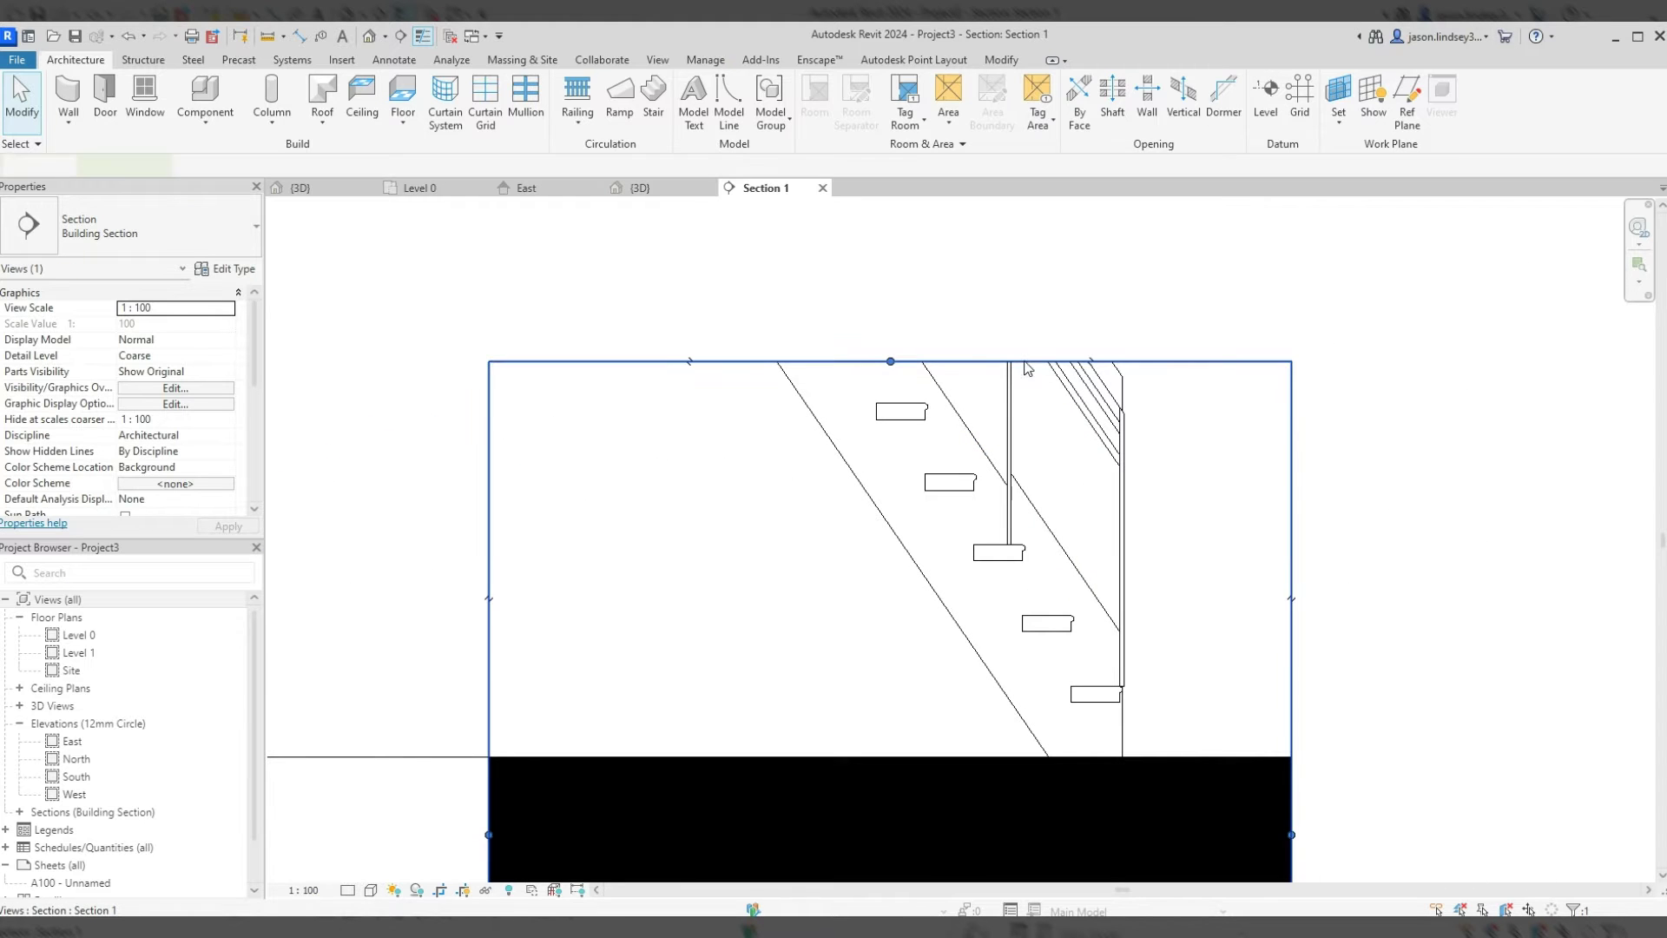
{"action": "left_click_drag", "start_coordinate": [890, 361], "coordinate": [890, 249]}
{"action": "middle_click_drag", "start_coordinate": [877, 352], "coordinate": [862, 429]}
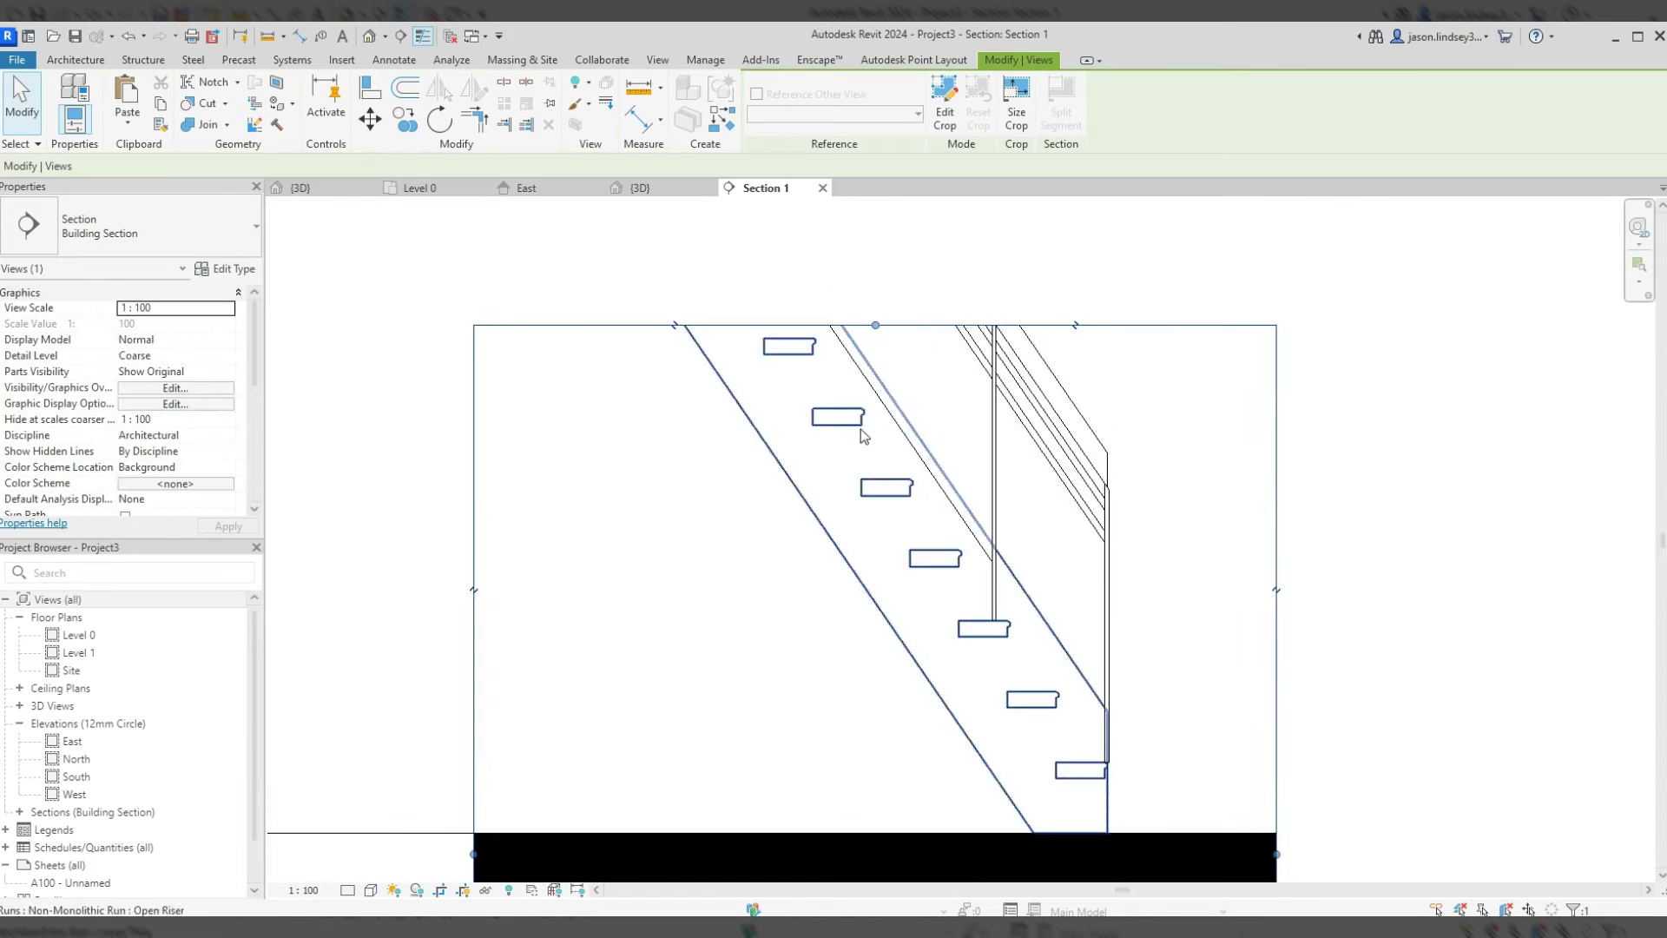
{"action": "scroll", "coordinate": [861, 429], "scroll_direction": "up", "scroll_amount": 5}
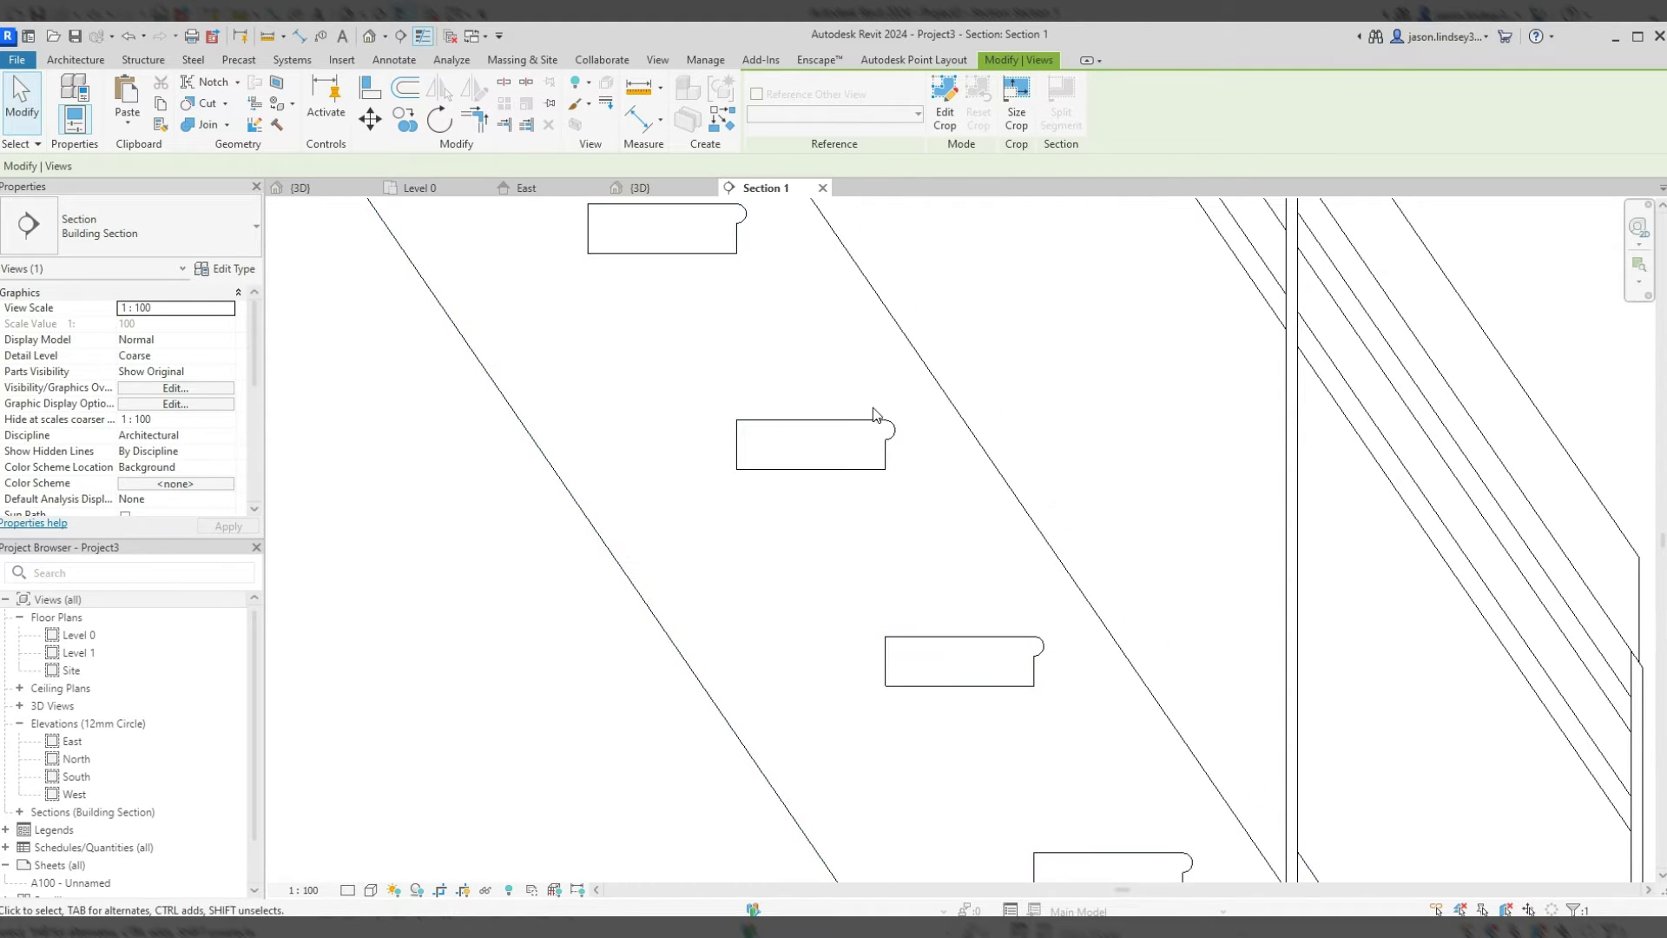
- Set the Open Riser run type's nosing profile to Default and apply it in both type dialogs
{"action": "left_click", "coordinate": [900, 393]}
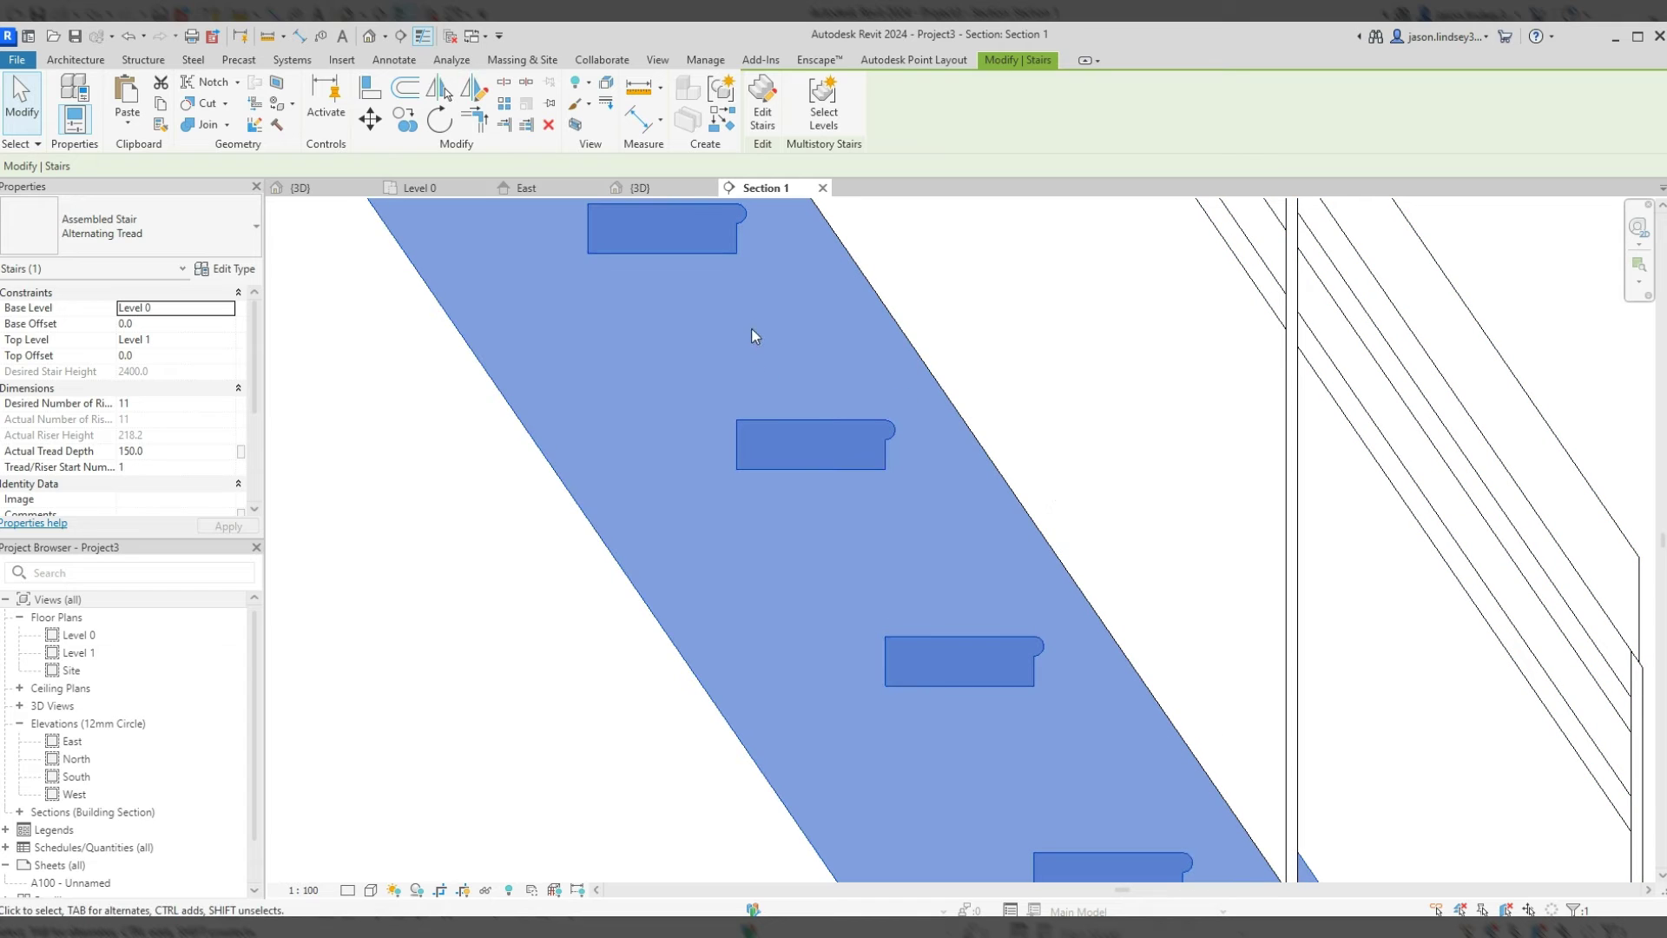
{"action": "left_click", "coordinate": [227, 269]}
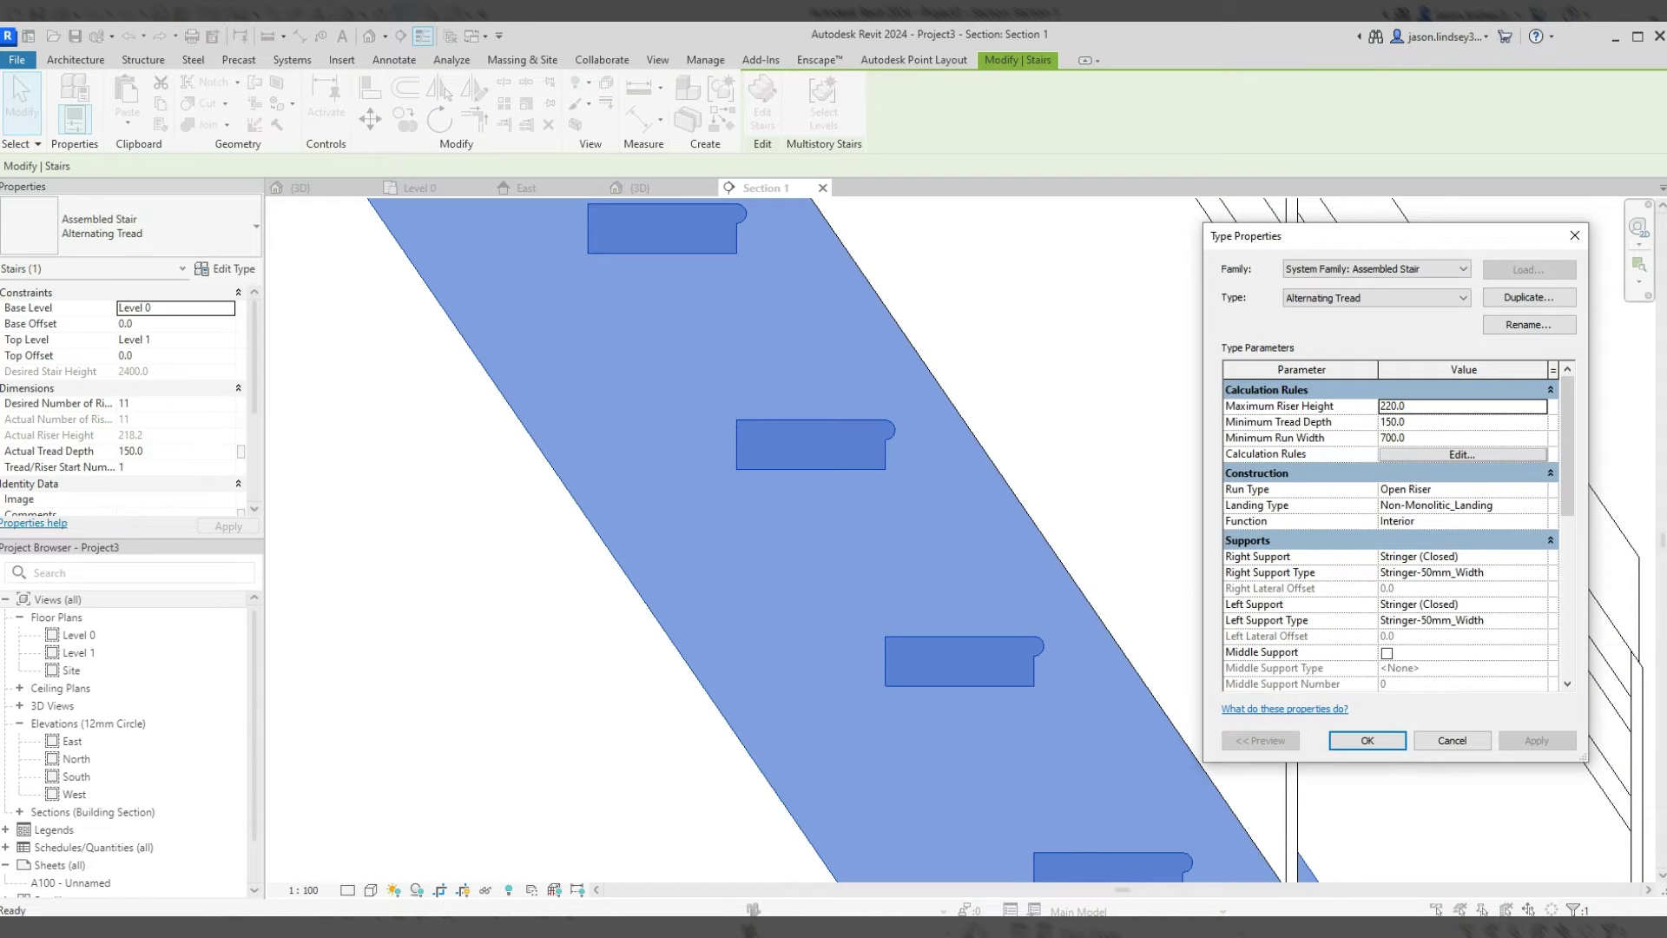
{"action": "left_click", "coordinate": [1551, 500]}
{"action": "left_click", "coordinate": [1550, 500]}
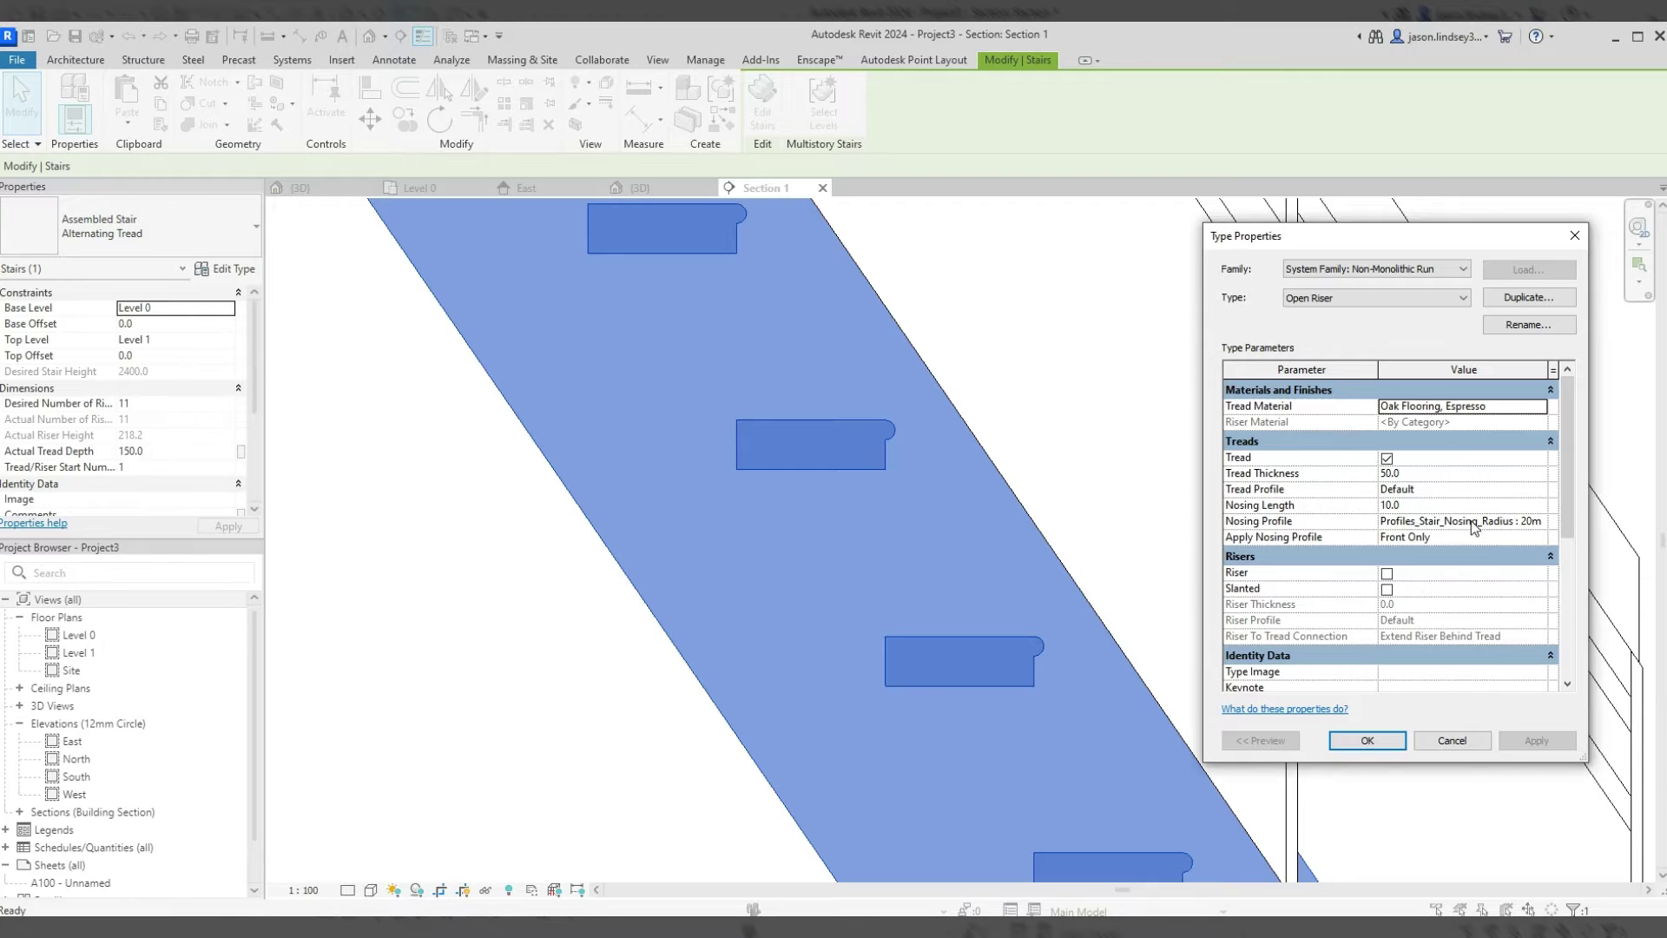
{"action": "left_click", "coordinate": [1440, 521]}
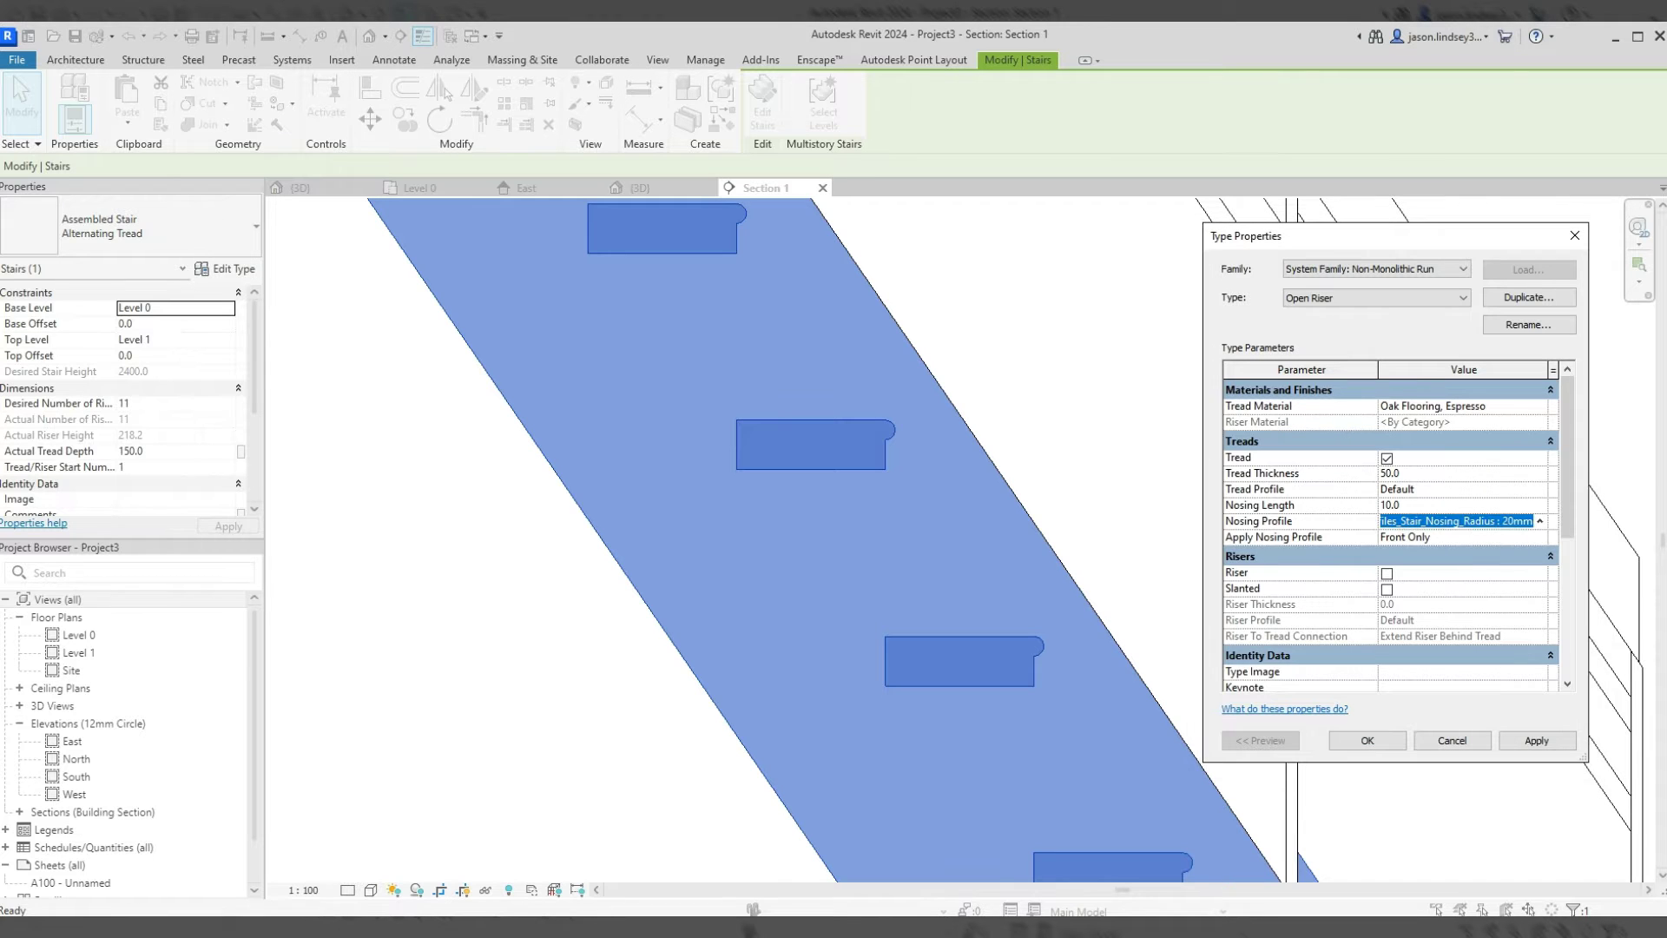
{"action": "left_click", "coordinate": [1404, 537]}
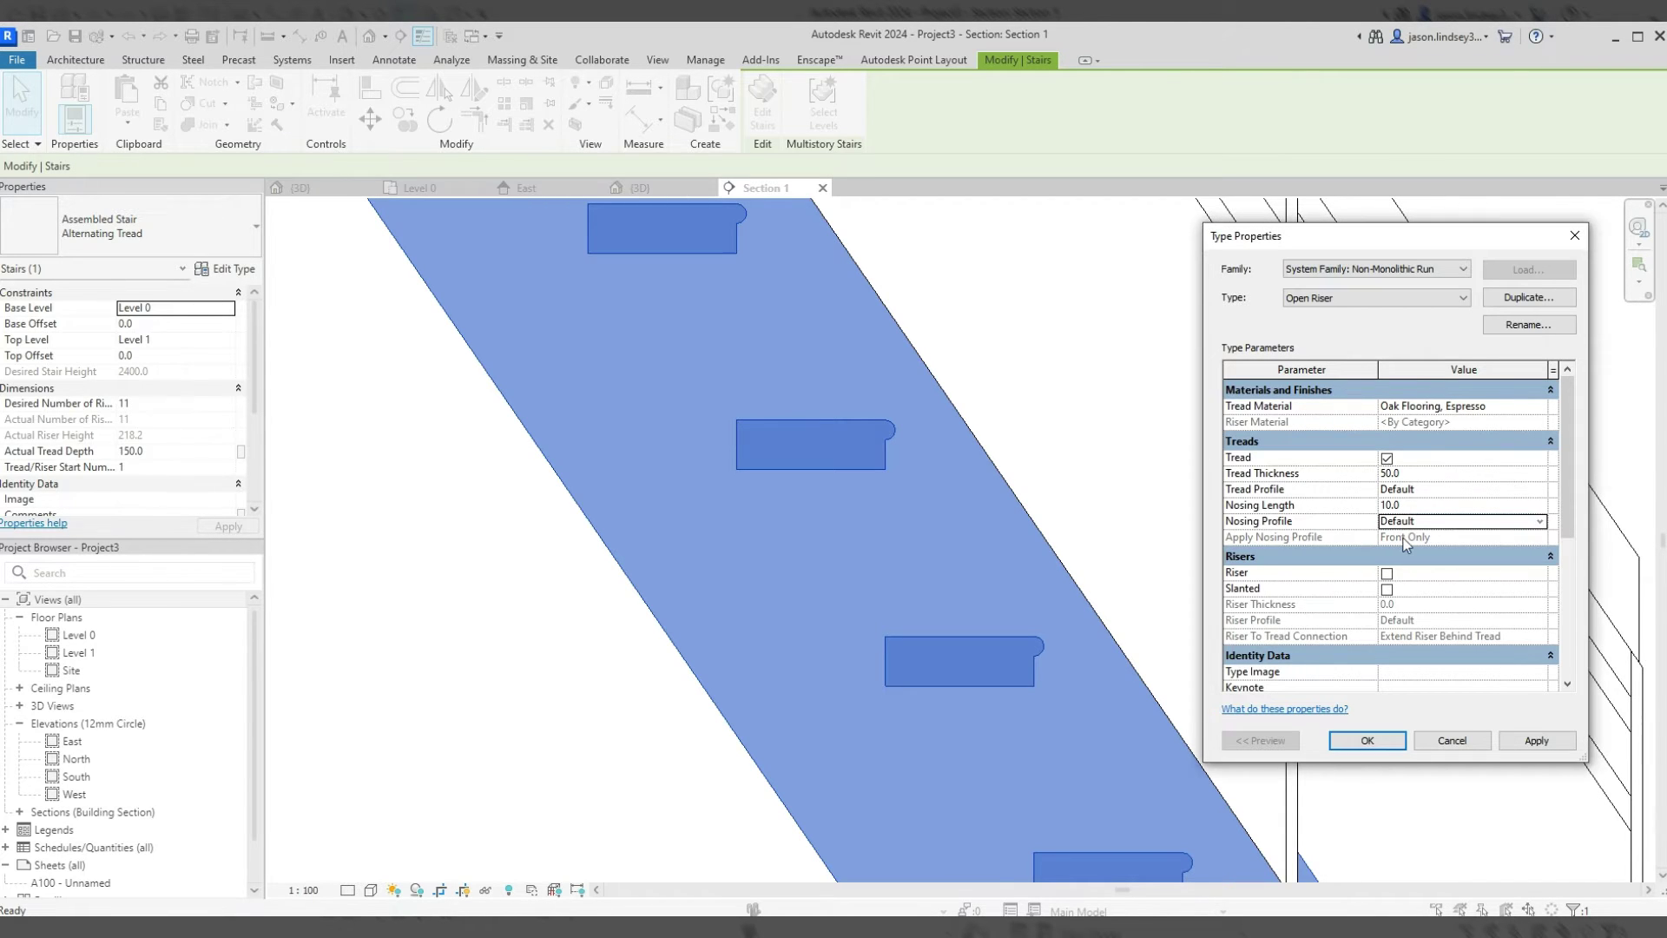
{"action": "left_click", "coordinate": [1537, 740]}
{"action": "left_click", "coordinate": [1370, 739]}
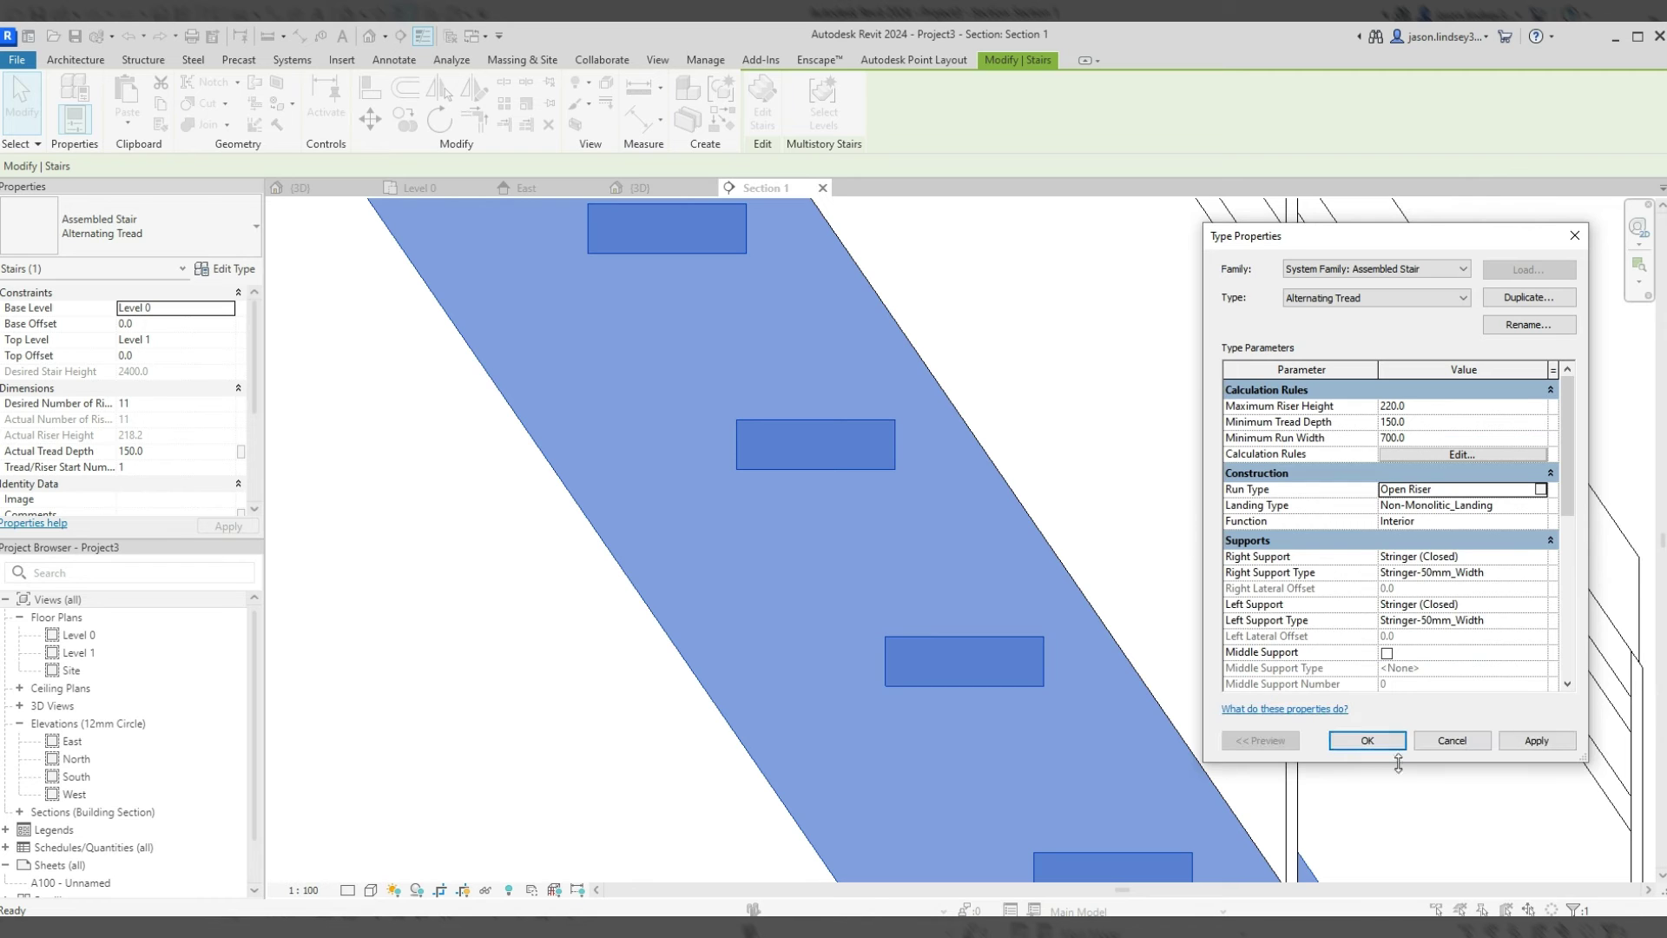
{"action": "left_click", "coordinate": [1368, 740]}
{"action": "left_click", "coordinate": [1143, 521]}
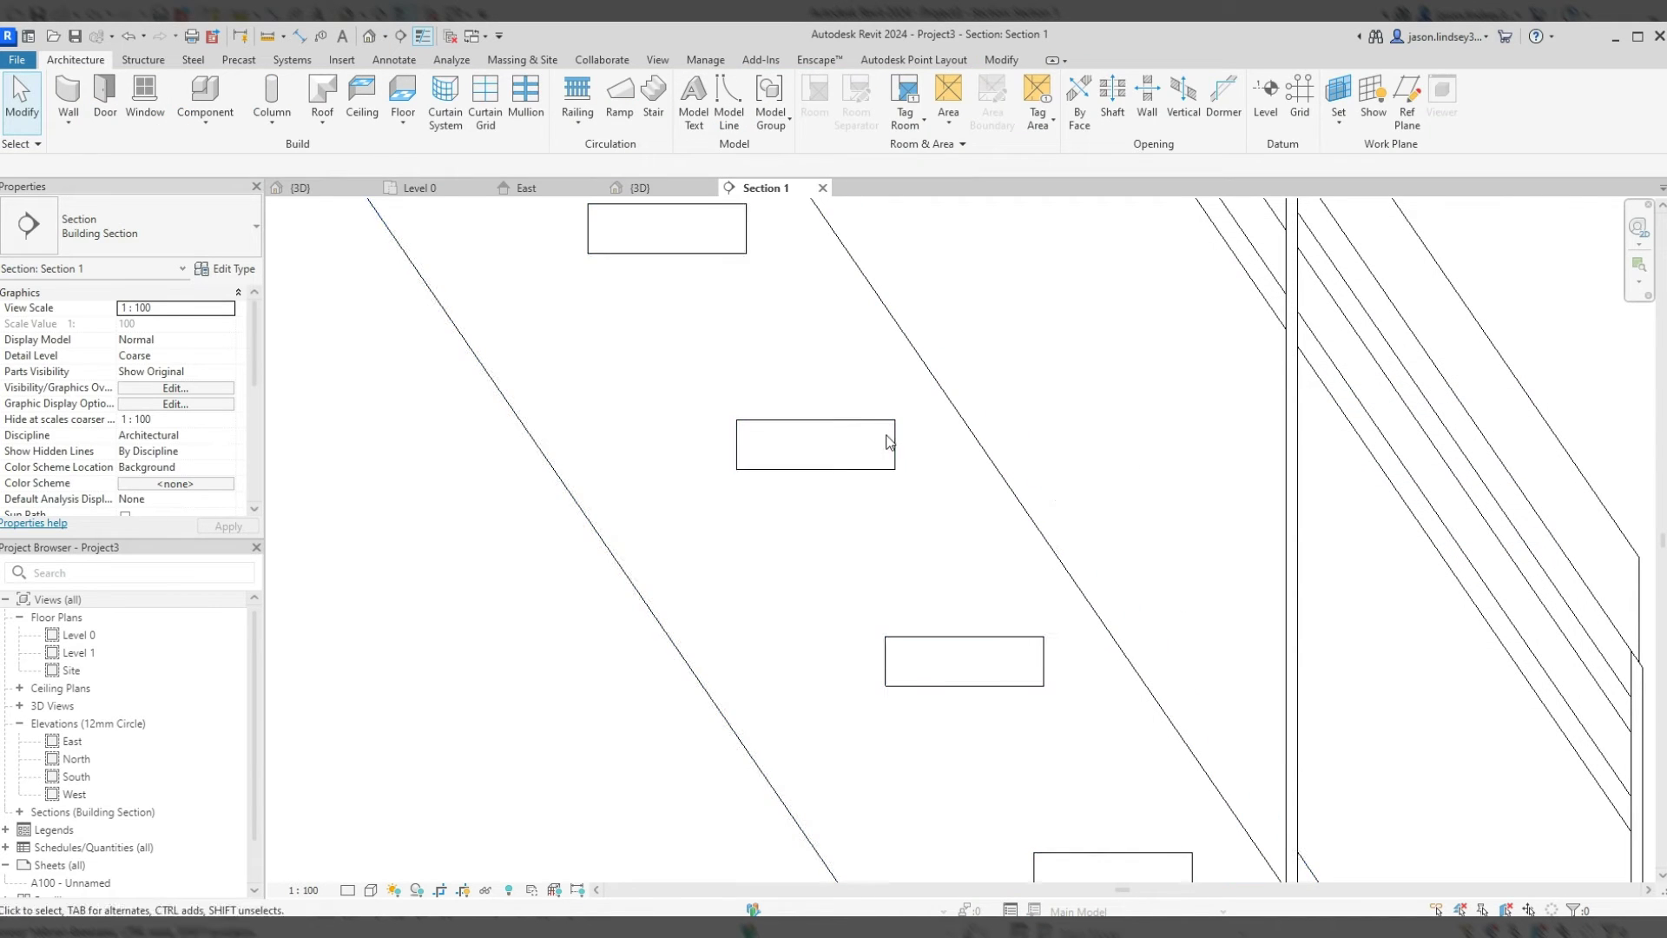
- Pan Section 1 toward the upper treads and measure from a tread corner
{"action": "scroll", "coordinate": [1146, 424], "scroll_direction": "down", "scroll_amount": 3}
{"action": "scroll", "coordinate": [1164, 502], "scroll_direction": "up", "scroll_amount": 4}
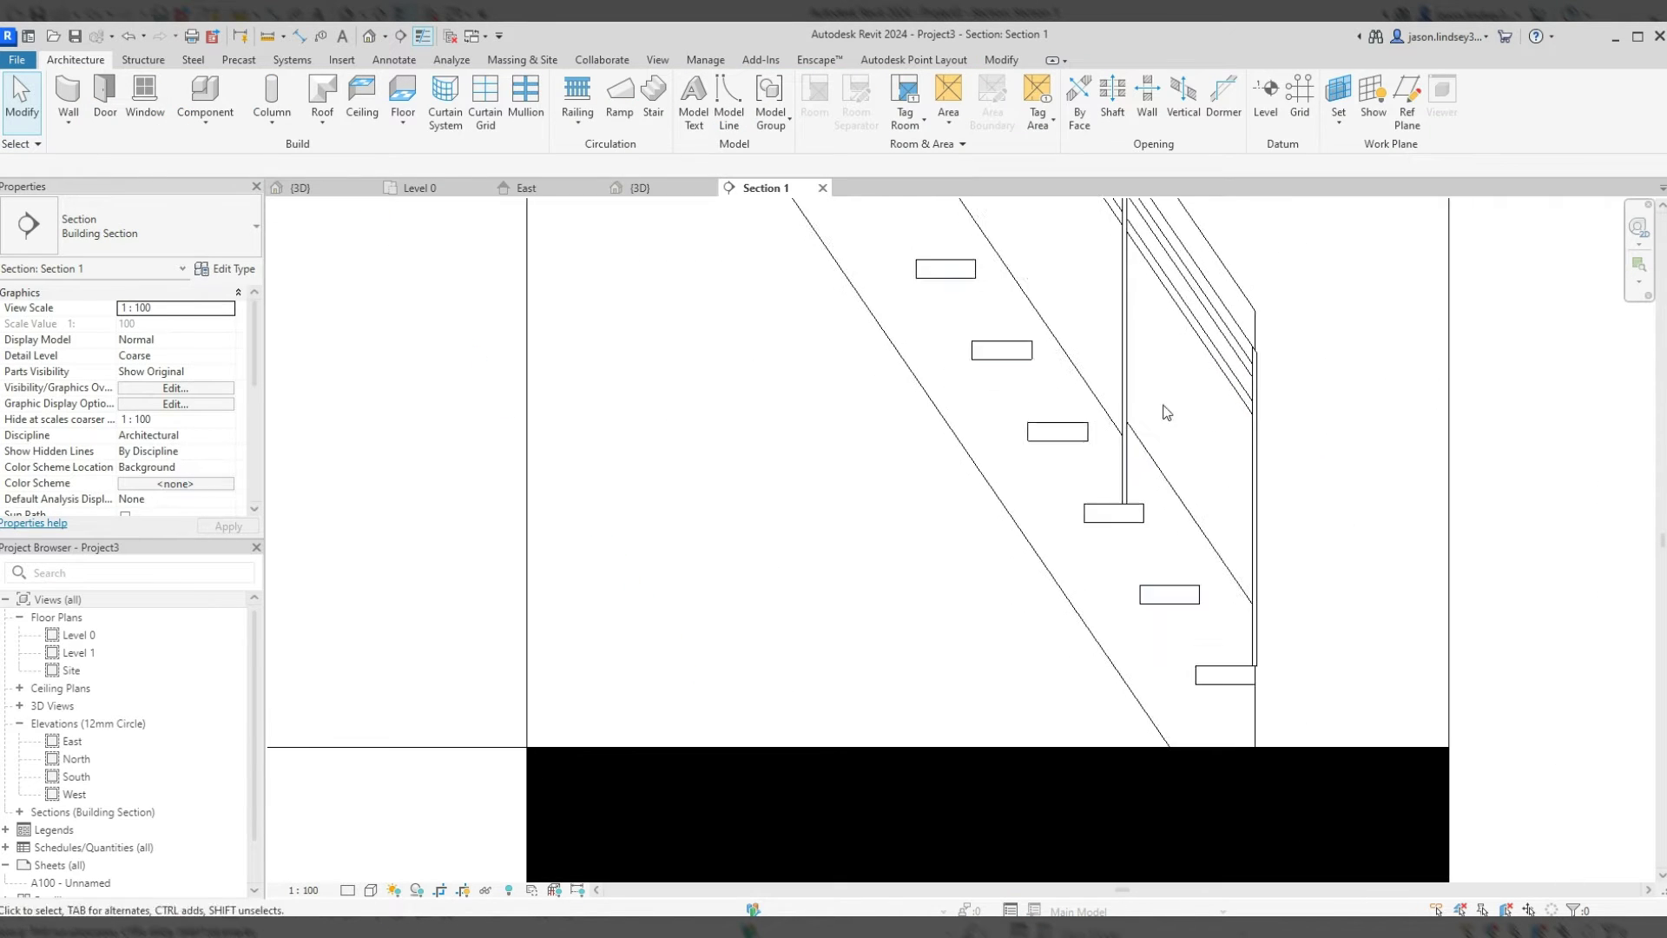
{"action": "scroll", "coordinate": [1164, 501], "scroll_direction": "up", "scroll_amount": 2}
{"action": "middle_click_drag", "start_coordinate": [1033, 550], "coordinate": [858, 491]}
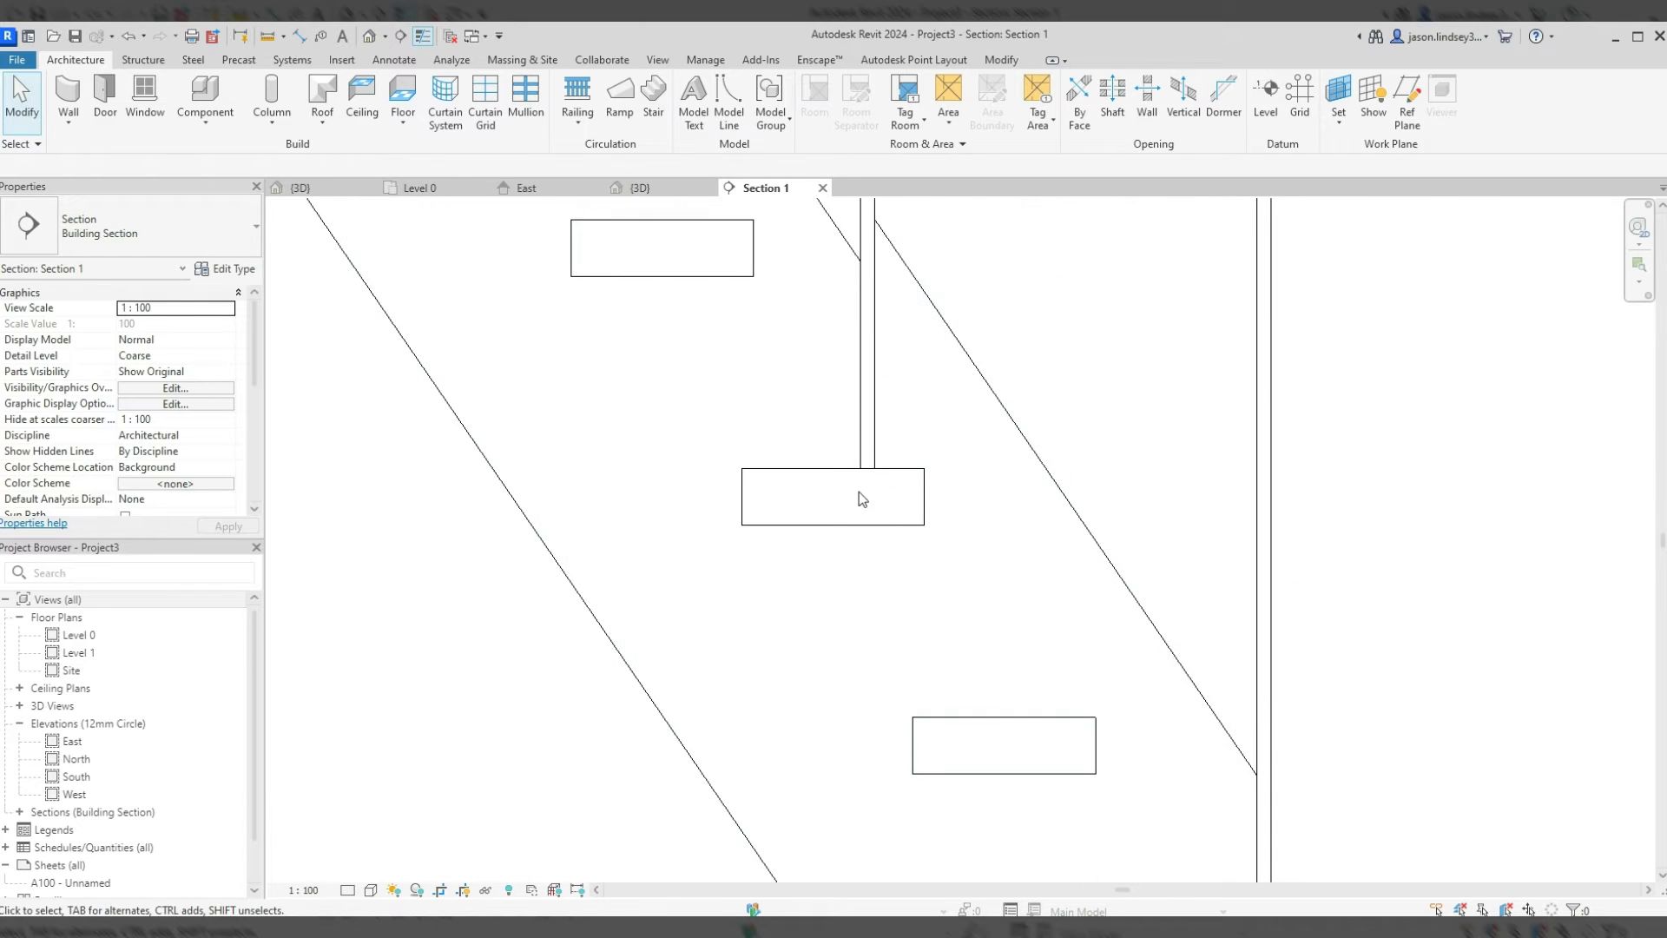
{"action": "left_click", "coordinate": [267, 36]}
{"action": "left_click", "coordinate": [925, 469]}
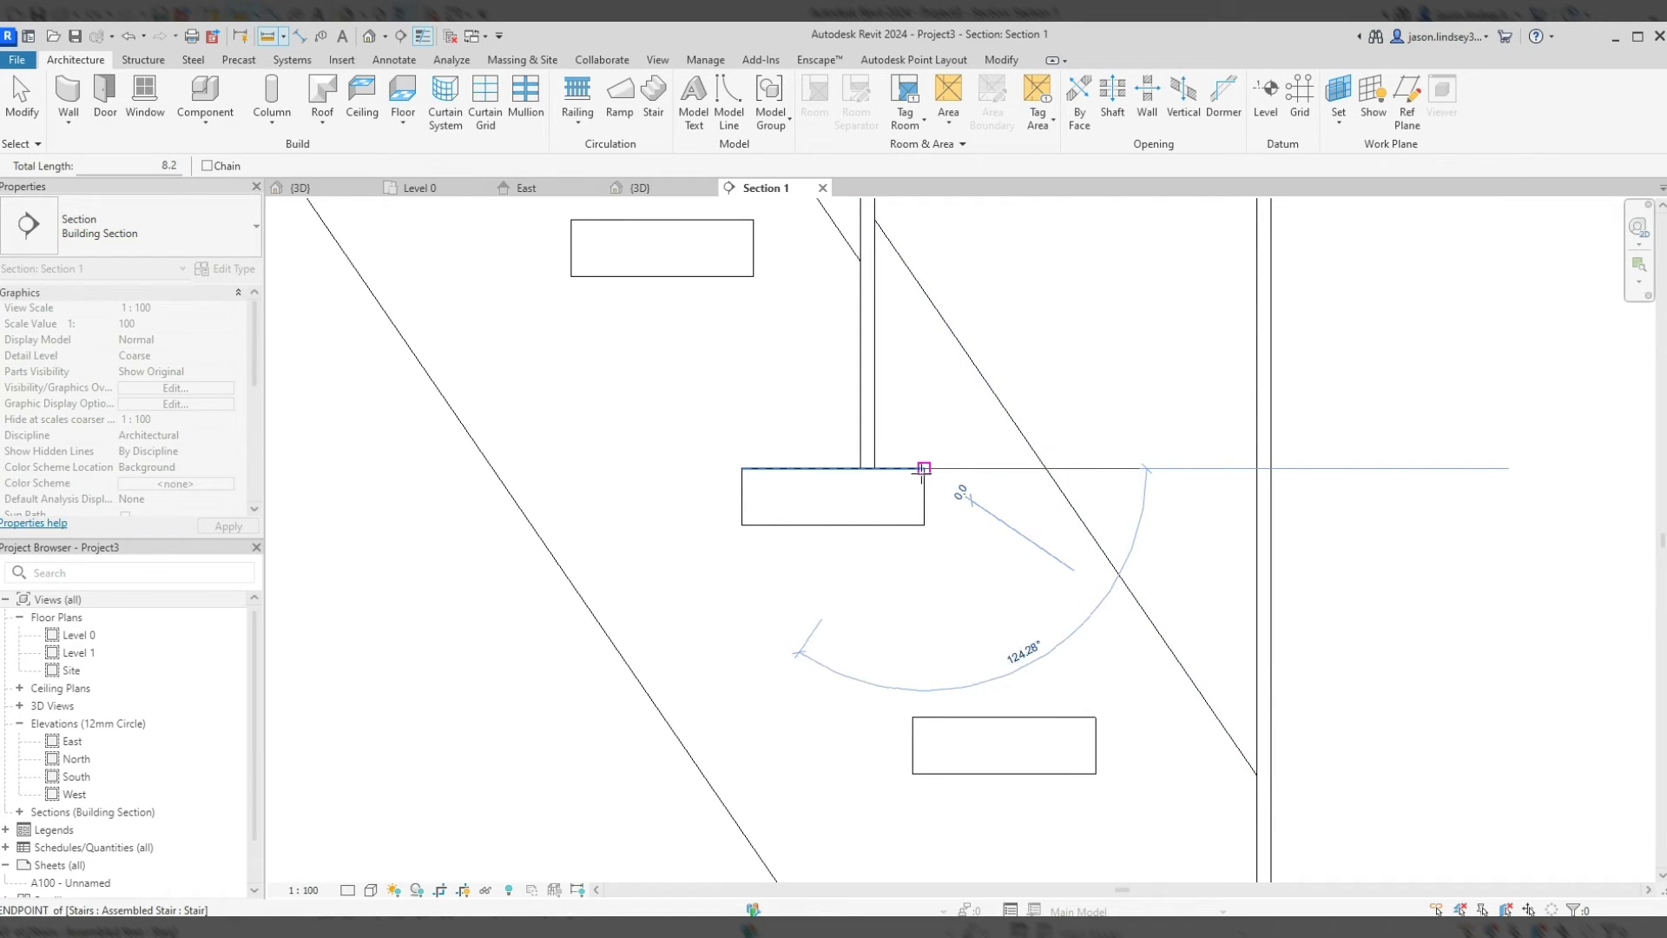
- End the Measure tool and return to the {3D} view of the stair
{"action": "key", "text": "Escape"}
{"action": "key", "text": "Escape"}
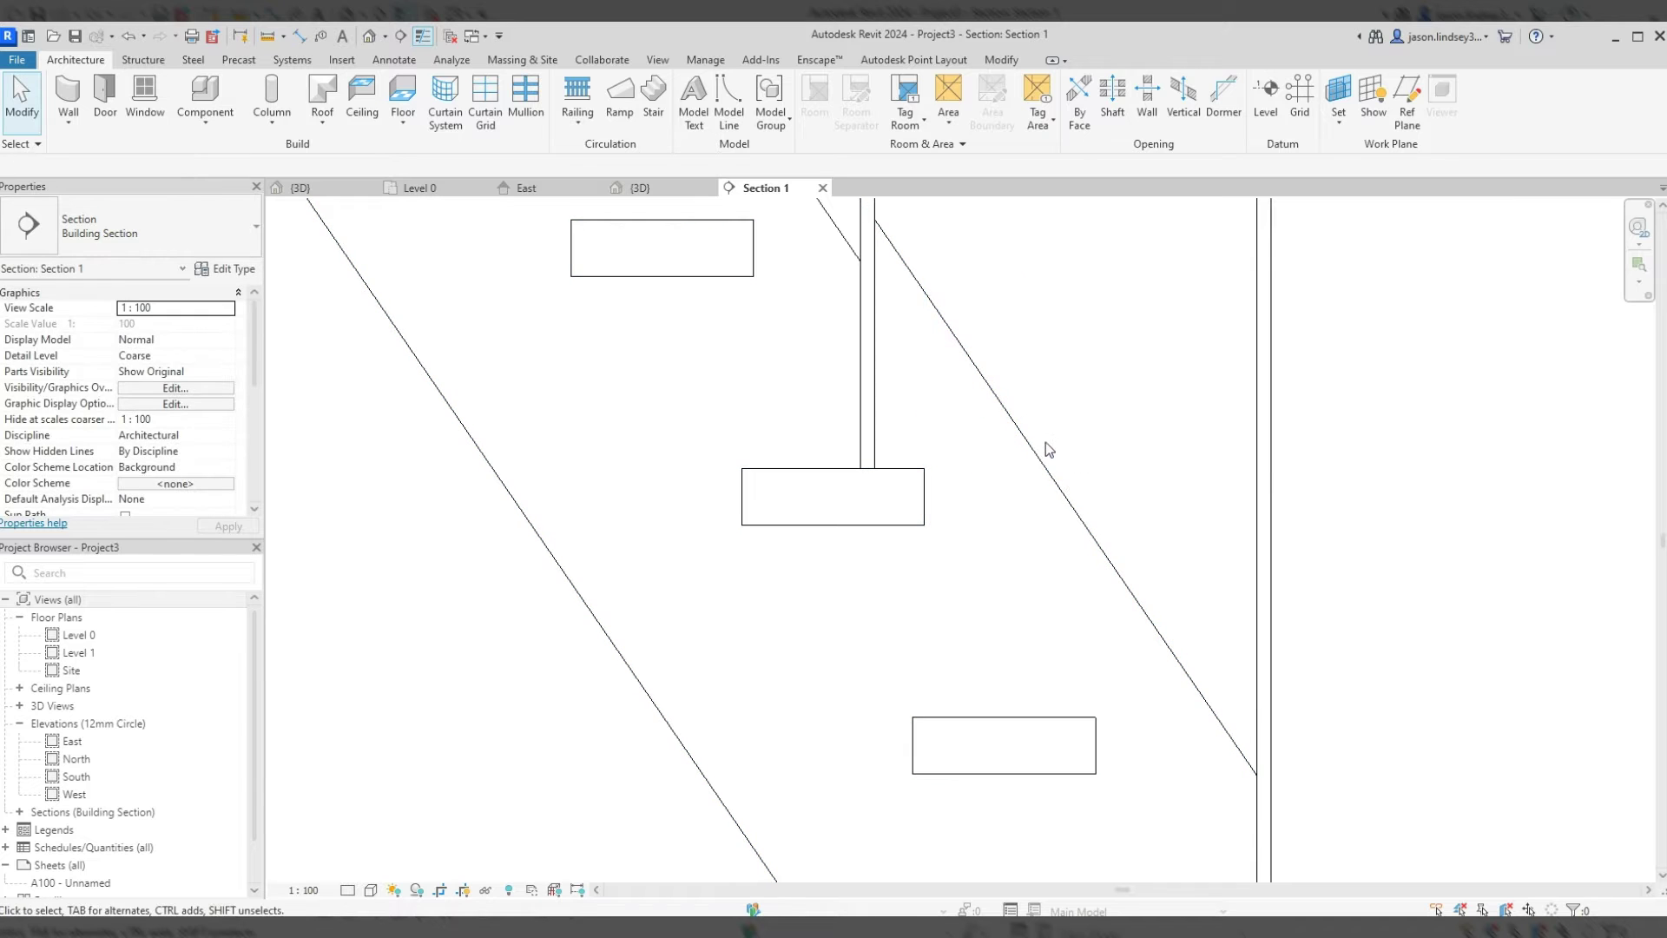
{"action": "scroll", "coordinate": [1059, 387], "scroll_direction": "down", "scroll_amount": 3}
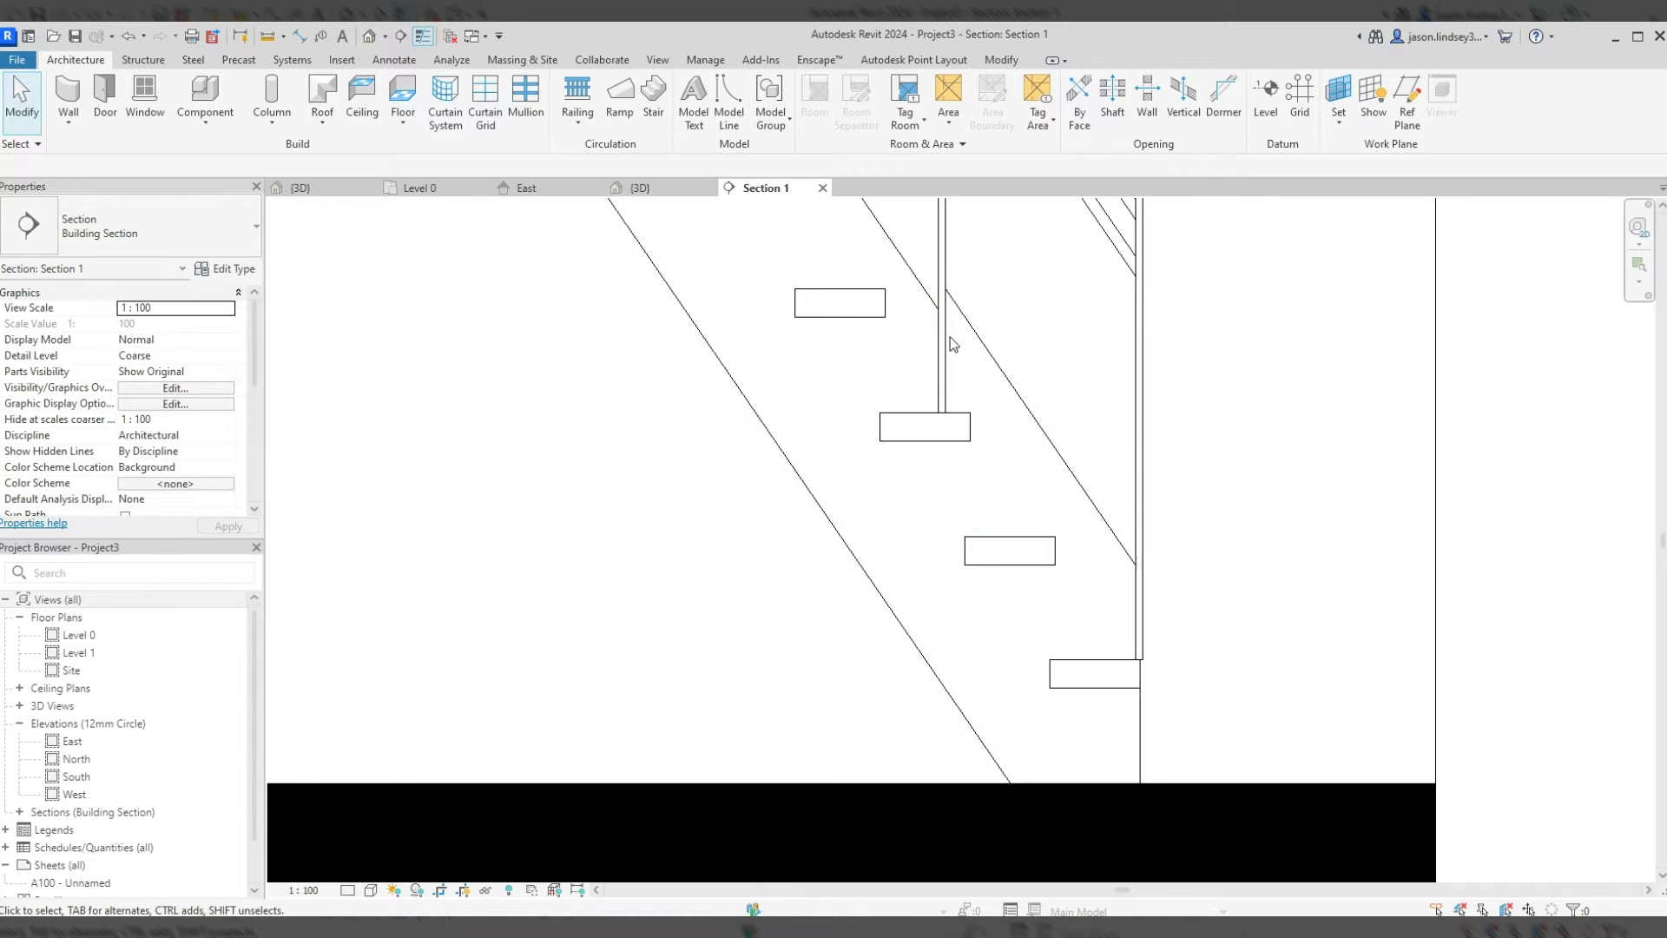
{"action": "left_click", "coordinate": [638, 188]}
{"action": "scroll", "coordinate": [863, 535], "scroll_direction": "down", "scroll_amount": 4}
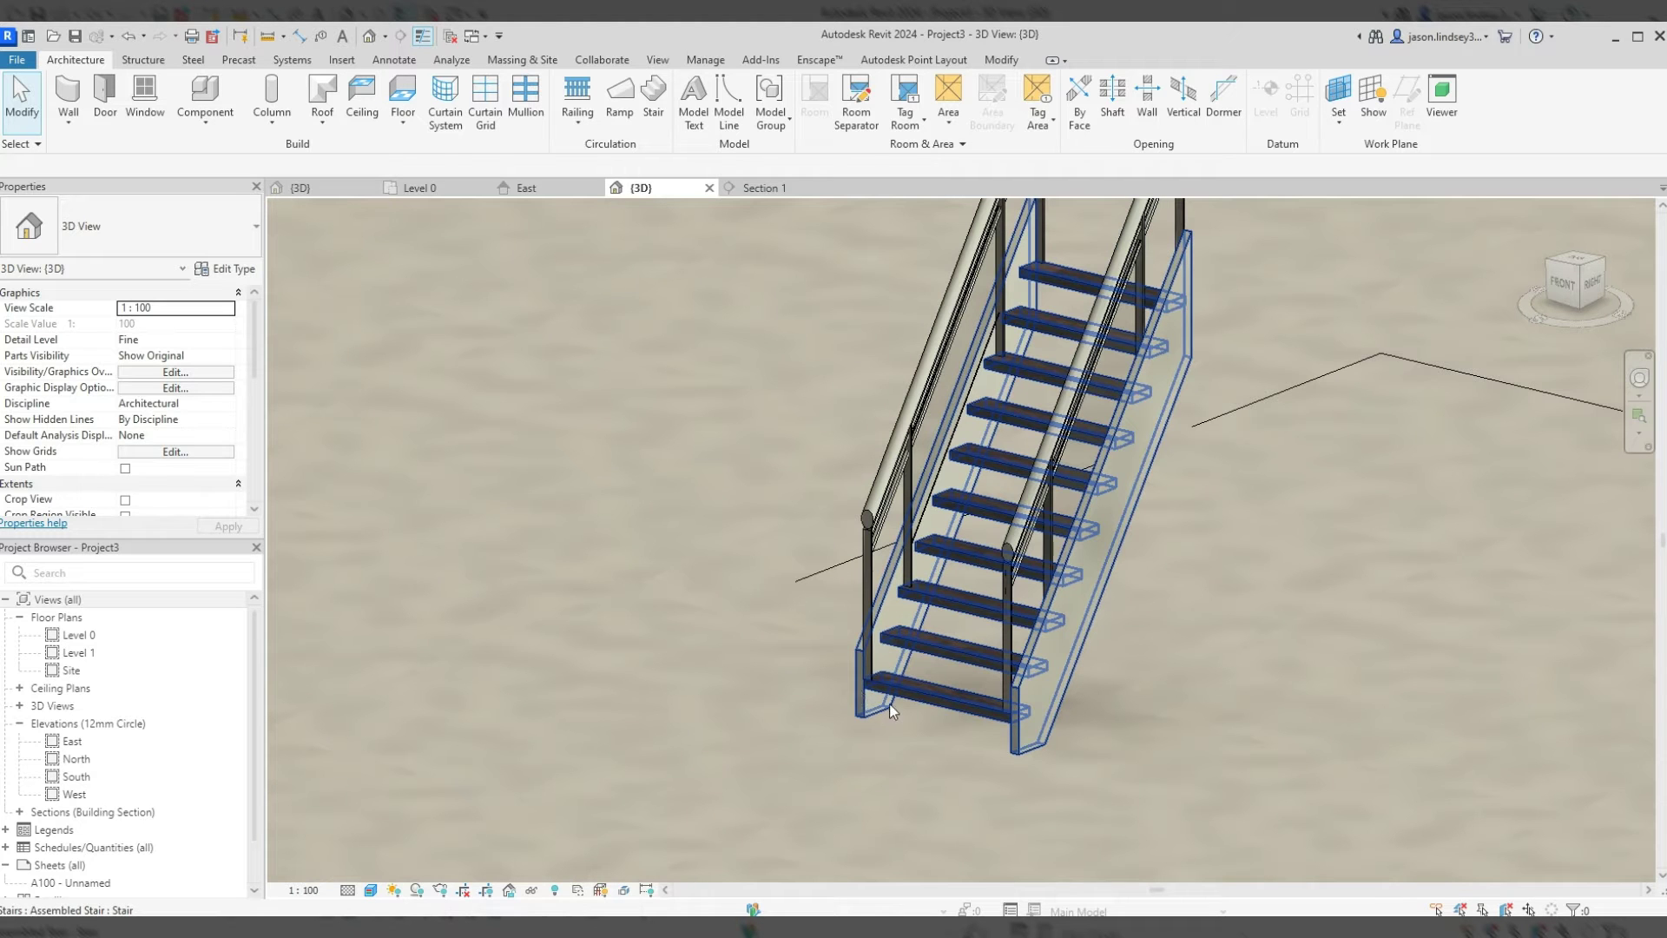
{"action": "scroll", "coordinate": [1042, 608], "scroll_direction": "up", "scroll_amount": 2}
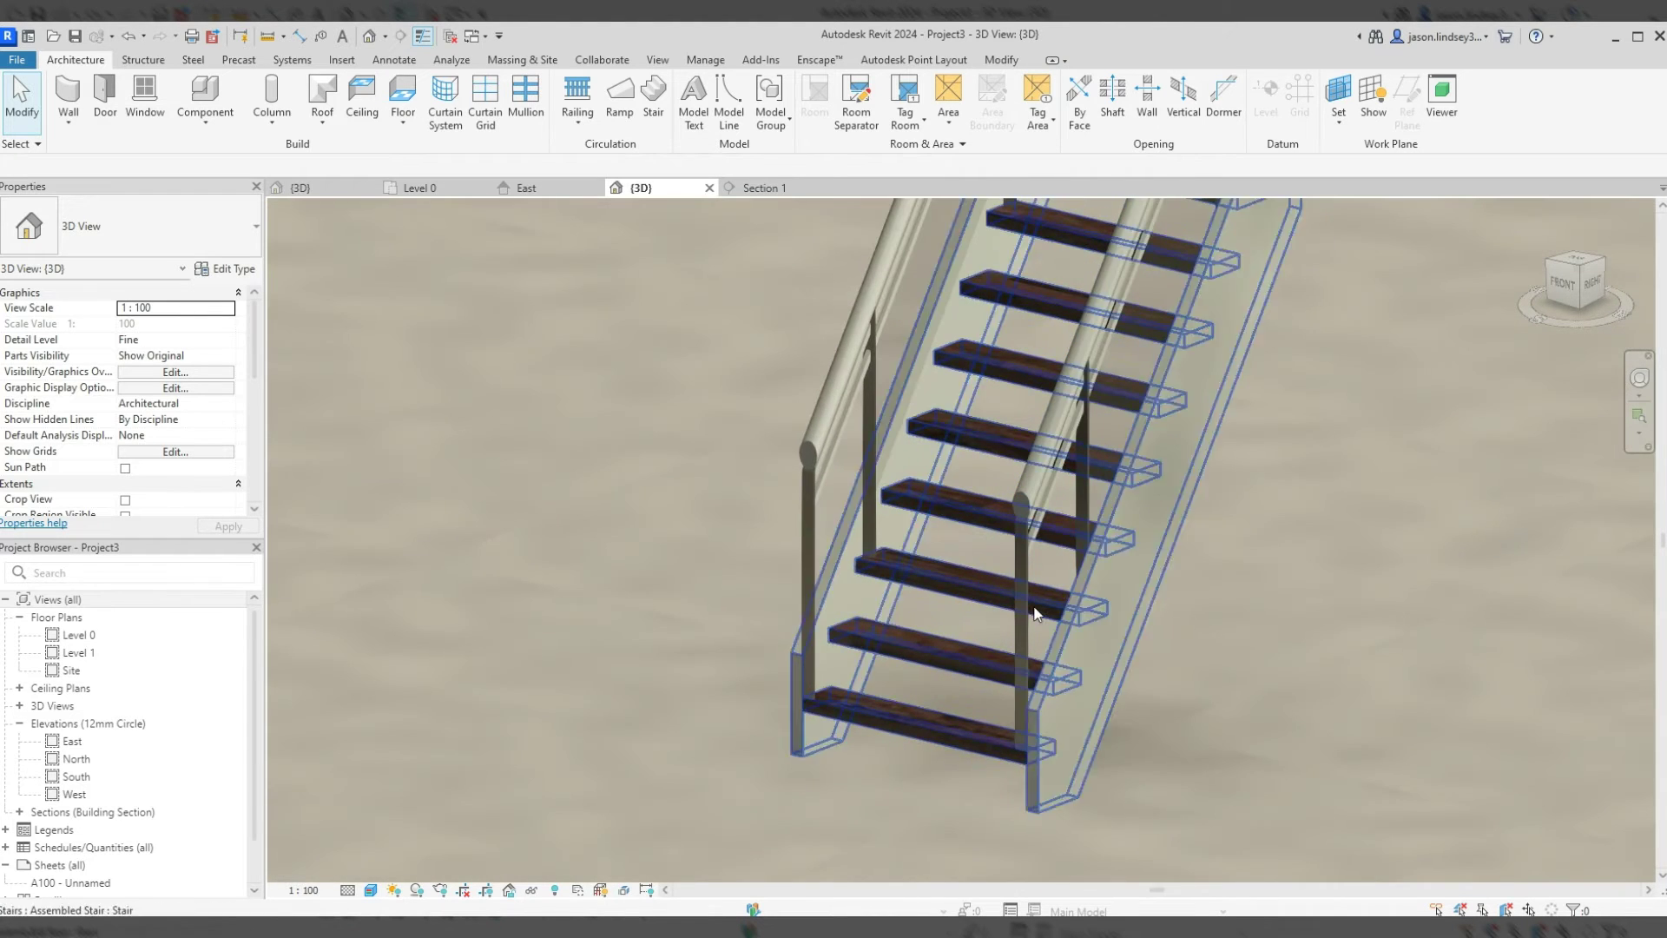
{"action": "middle_click_drag", "start_coordinate": [979, 658], "coordinate": [693, 502], "text": "shift"}
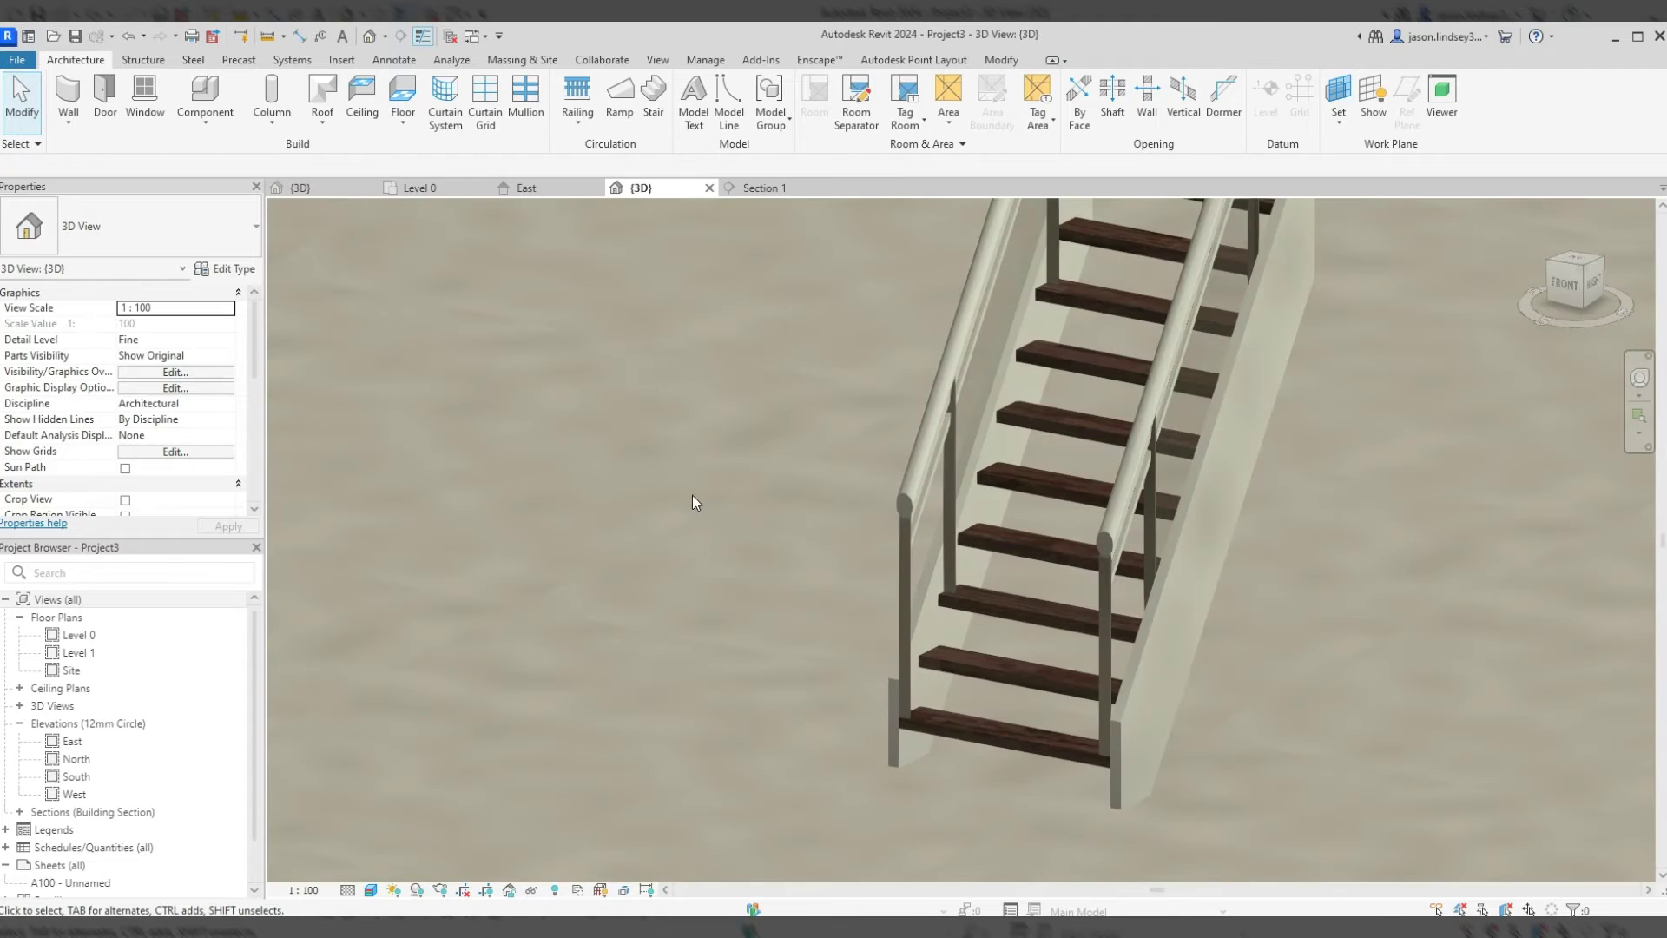
{"action": "middle_click_drag", "start_coordinate": [750, 429], "coordinate": [502, 318]}
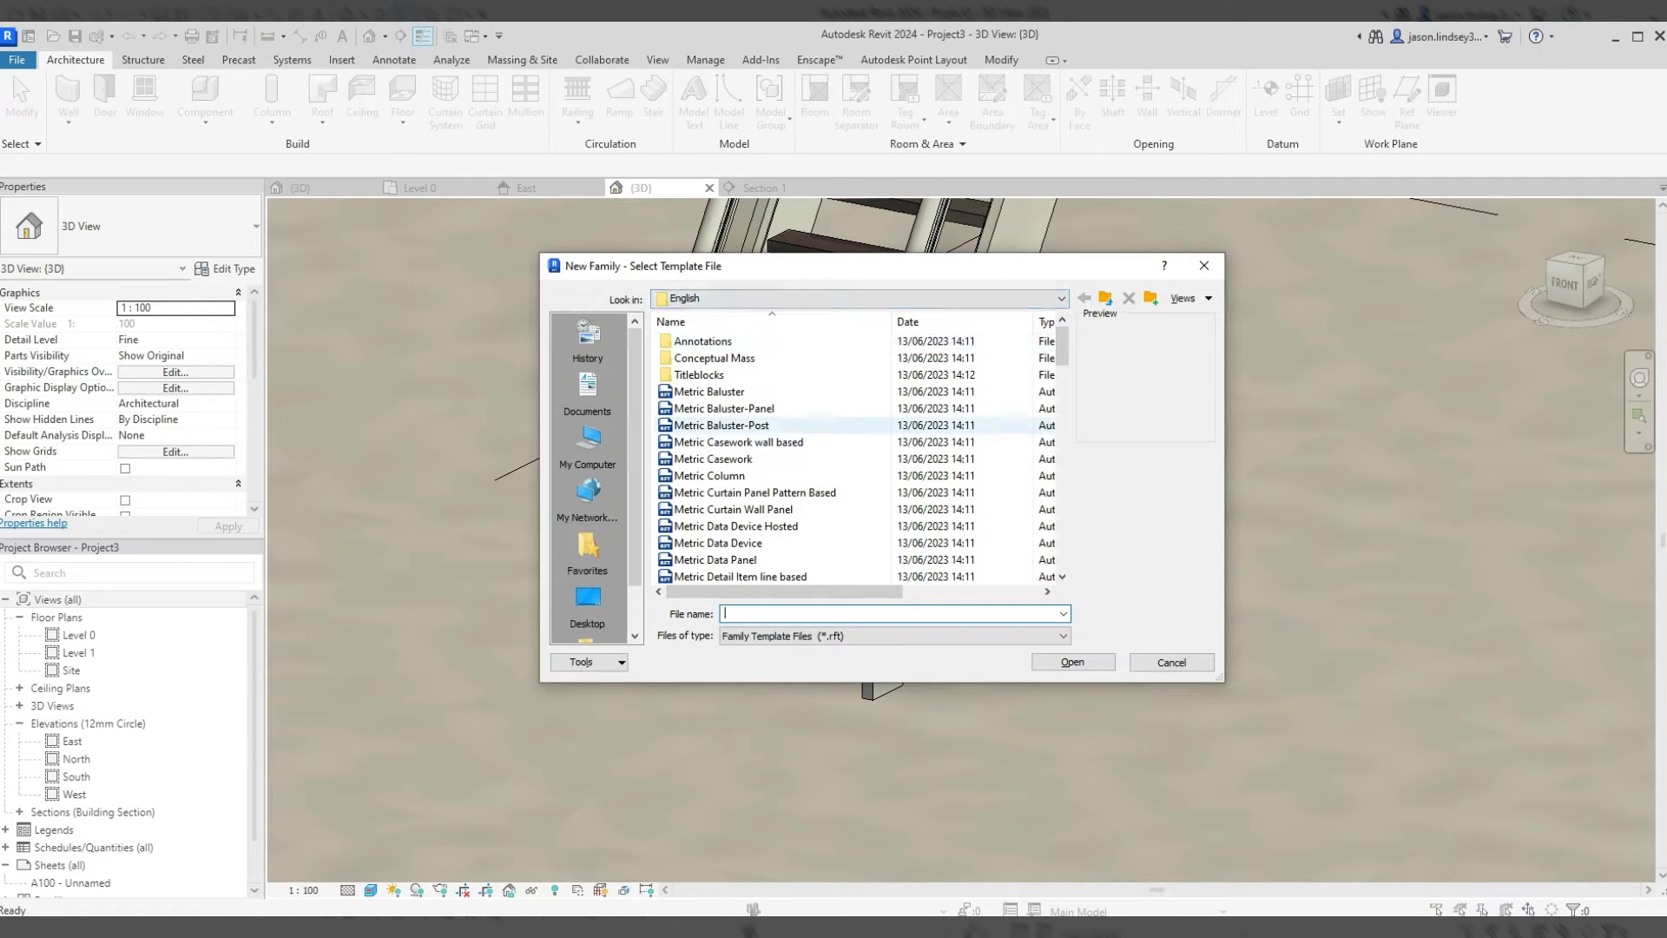
- Create a new family from the Metric Generic Model face based.rft template
{"action": "scroll", "coordinate": [852, 573], "scroll_direction": "down", "scroll_amount": 8}
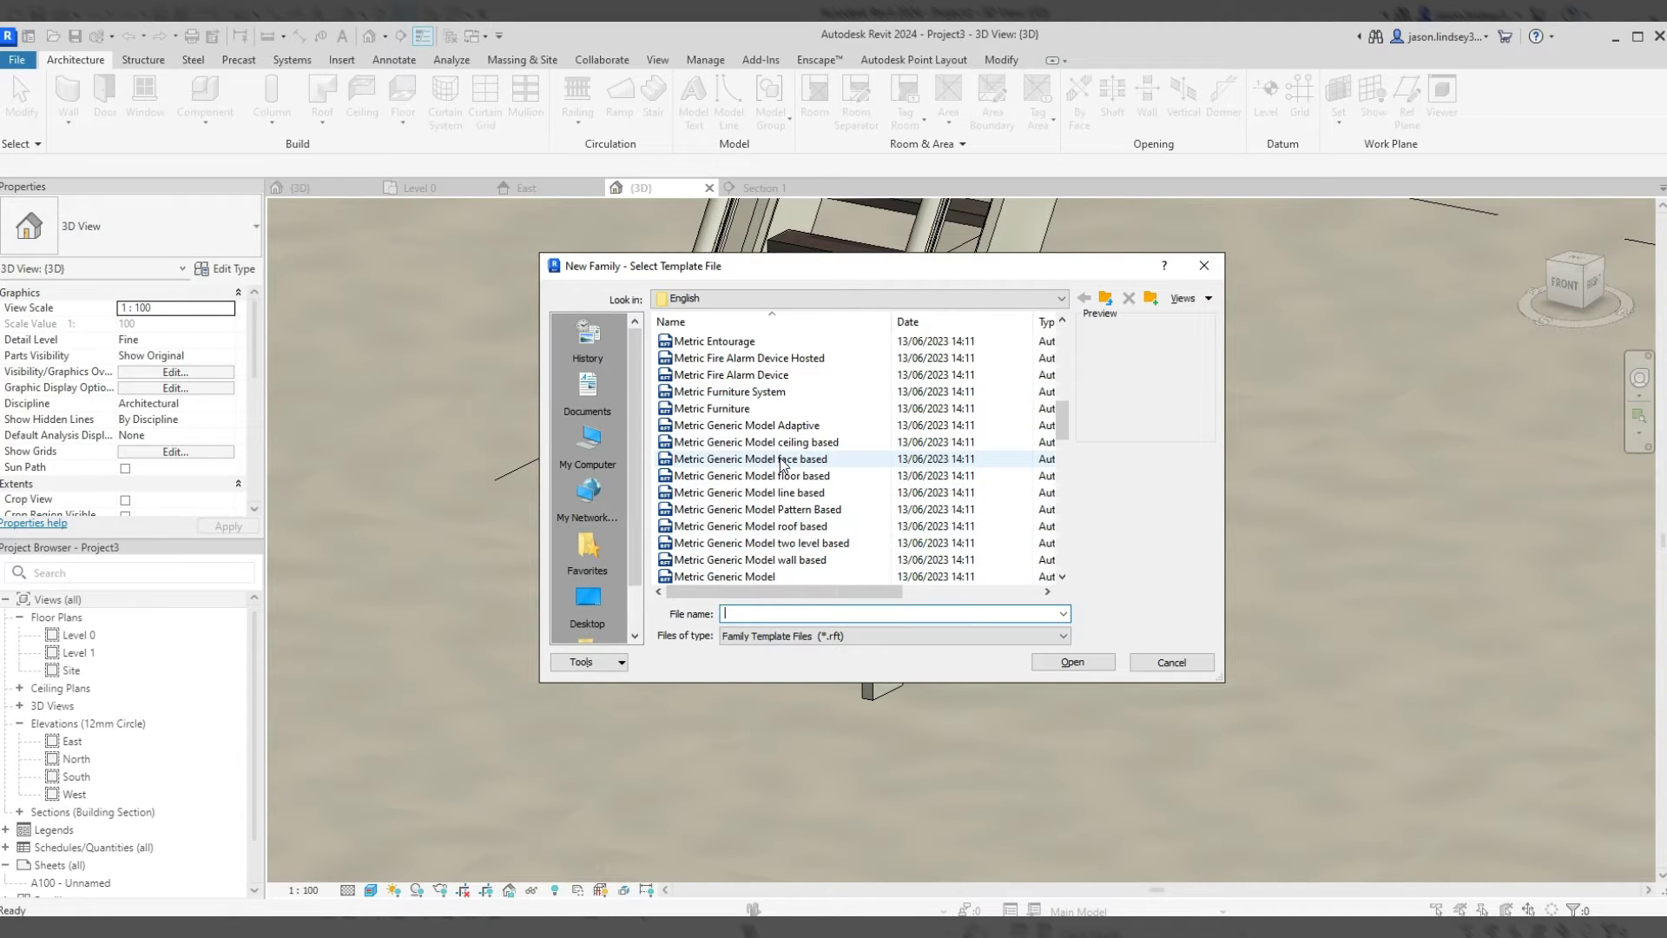
{"action": "left_click", "coordinate": [781, 460]}
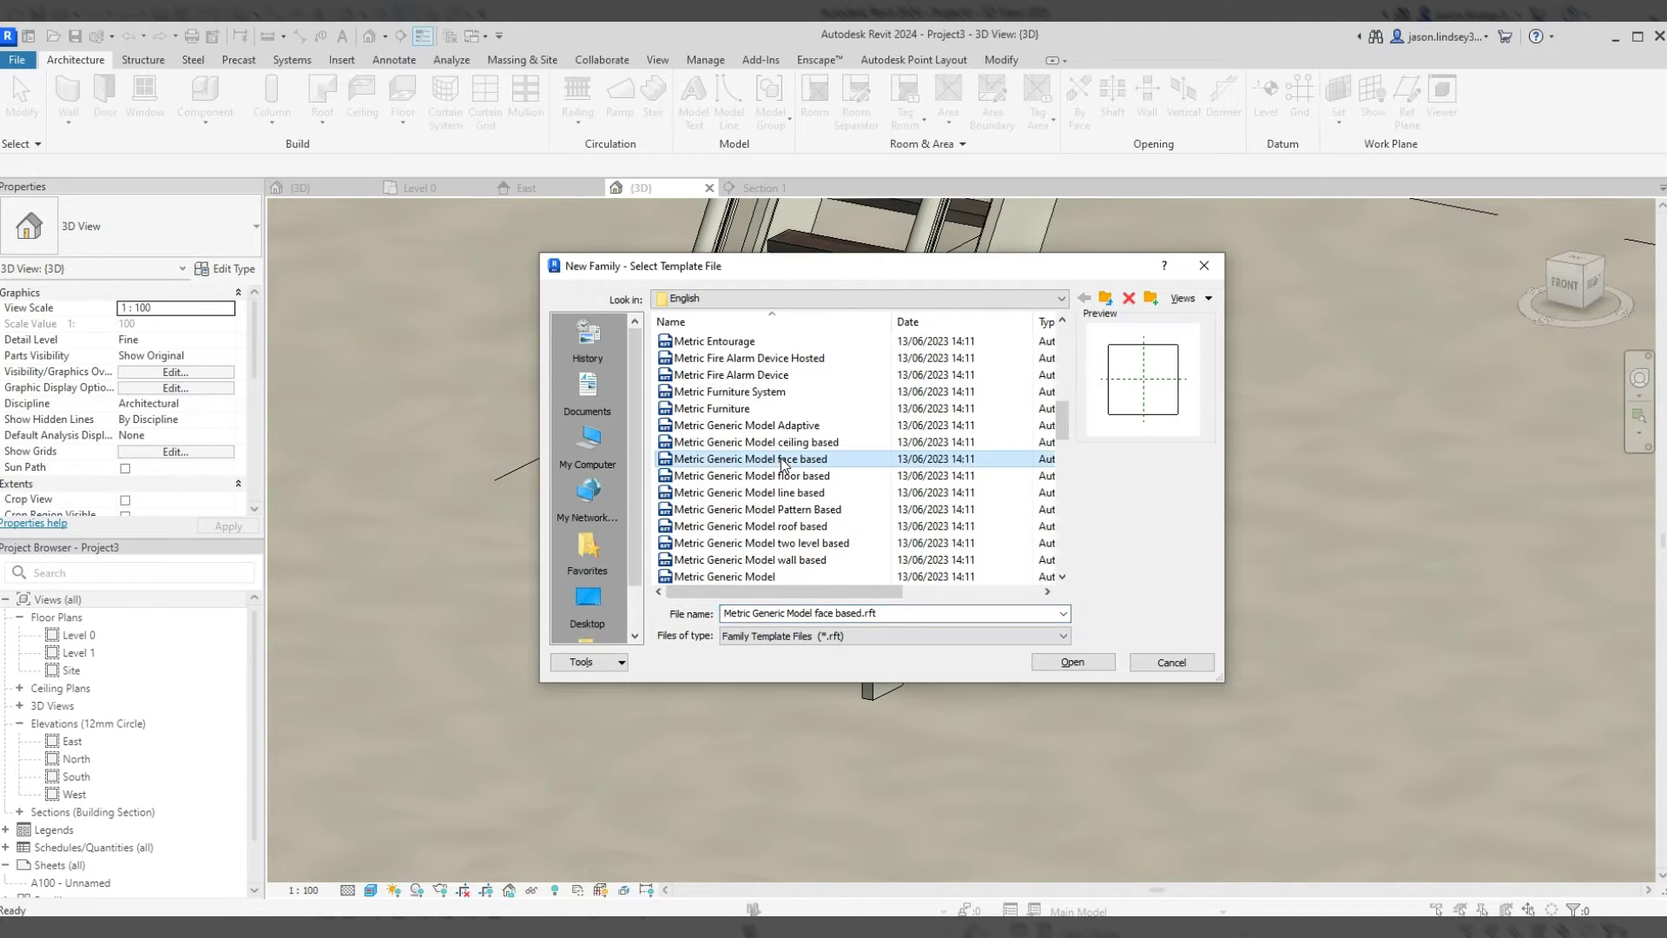
{"action": "left_click", "coordinate": [1068, 662]}
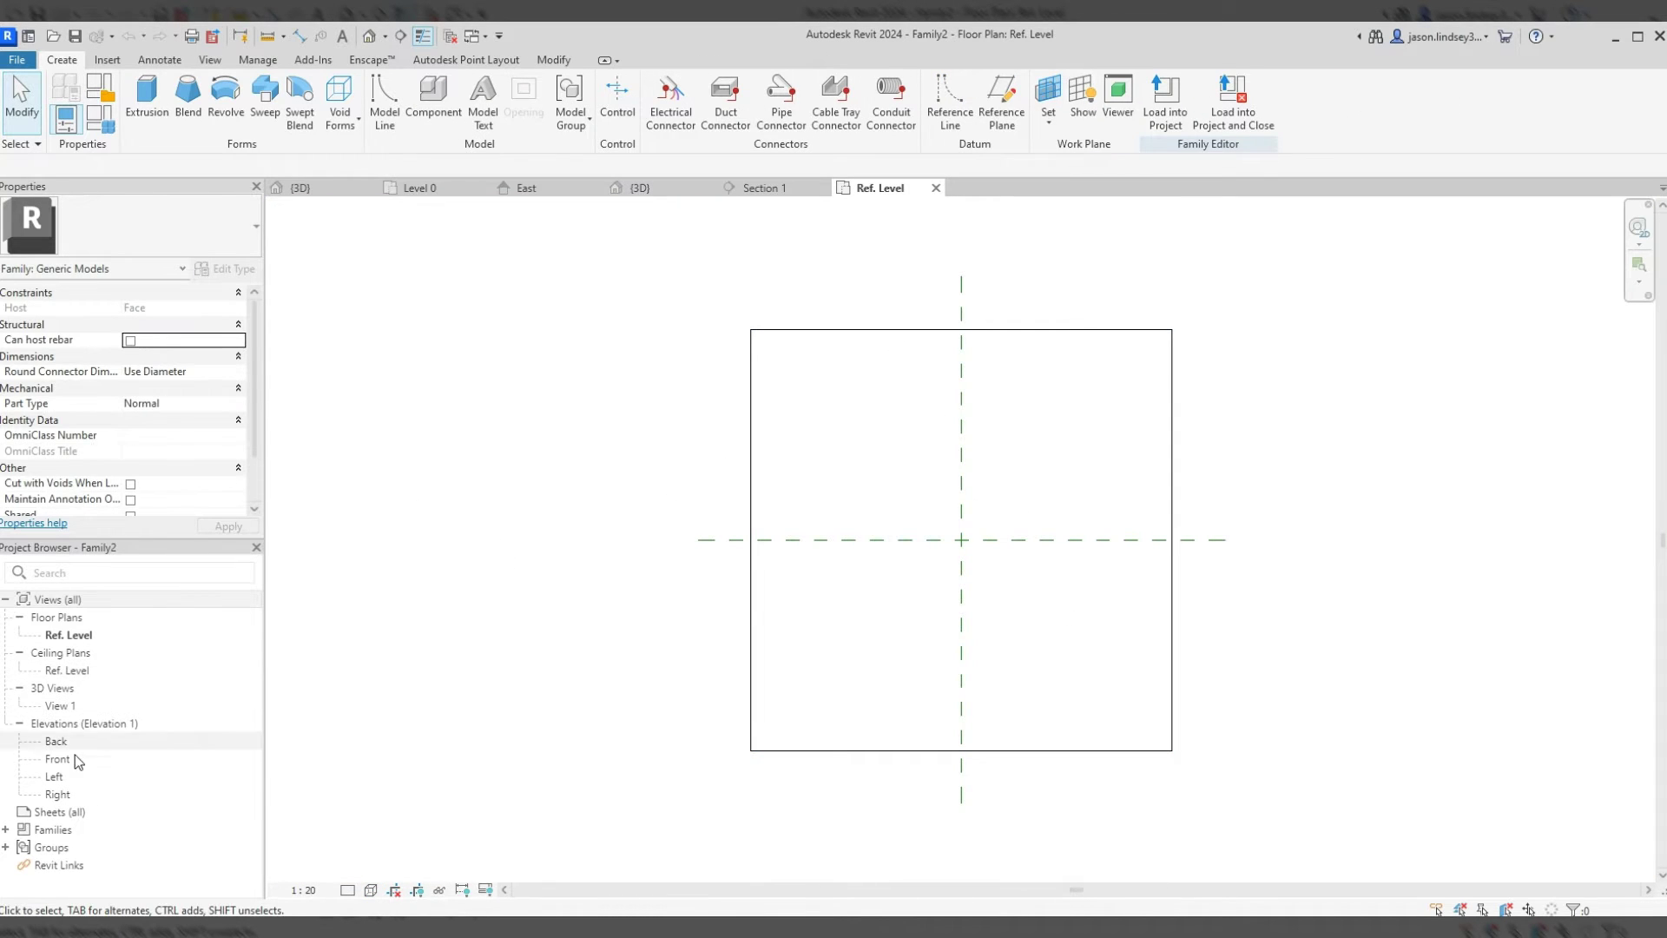
- Open Family2's Front elevation, frame the reference level, and start a solid extrusion sketch
{"action": "double_click", "coordinate": [58, 759]}
{"action": "scroll", "coordinate": [994, 681], "scroll_direction": "up", "scroll_amount": 3}
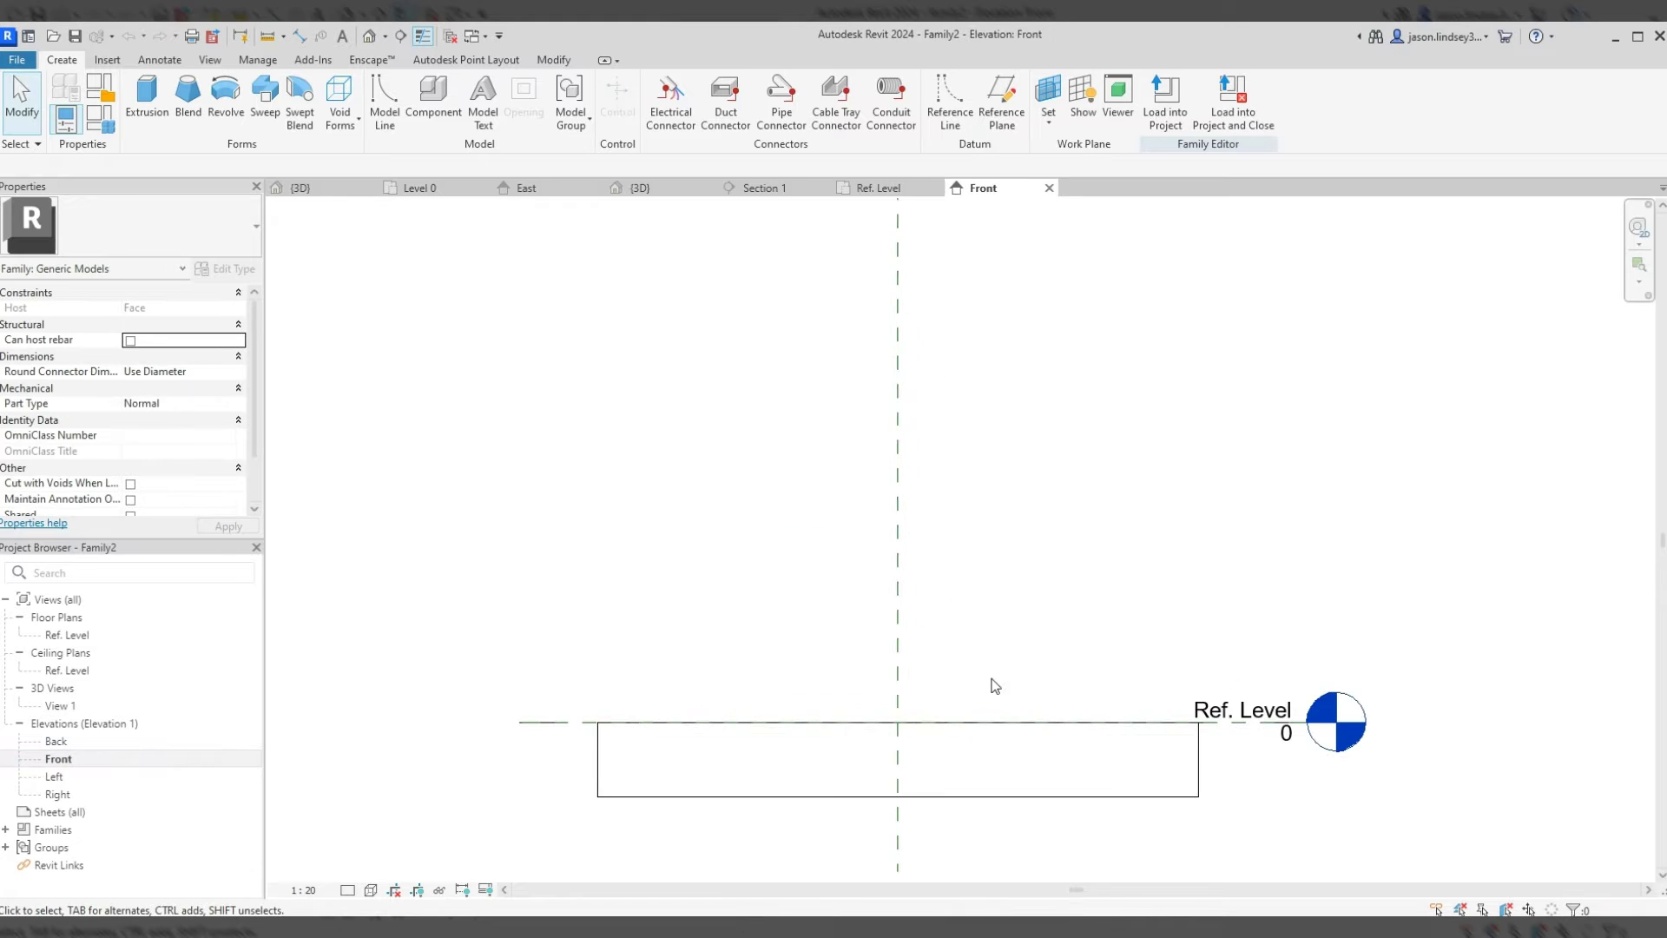
{"action": "middle_click_drag", "start_coordinate": [982, 685], "coordinate": [875, 495]}
{"action": "scroll", "coordinate": [872, 488], "scroll_direction": "up", "scroll_amount": 1}
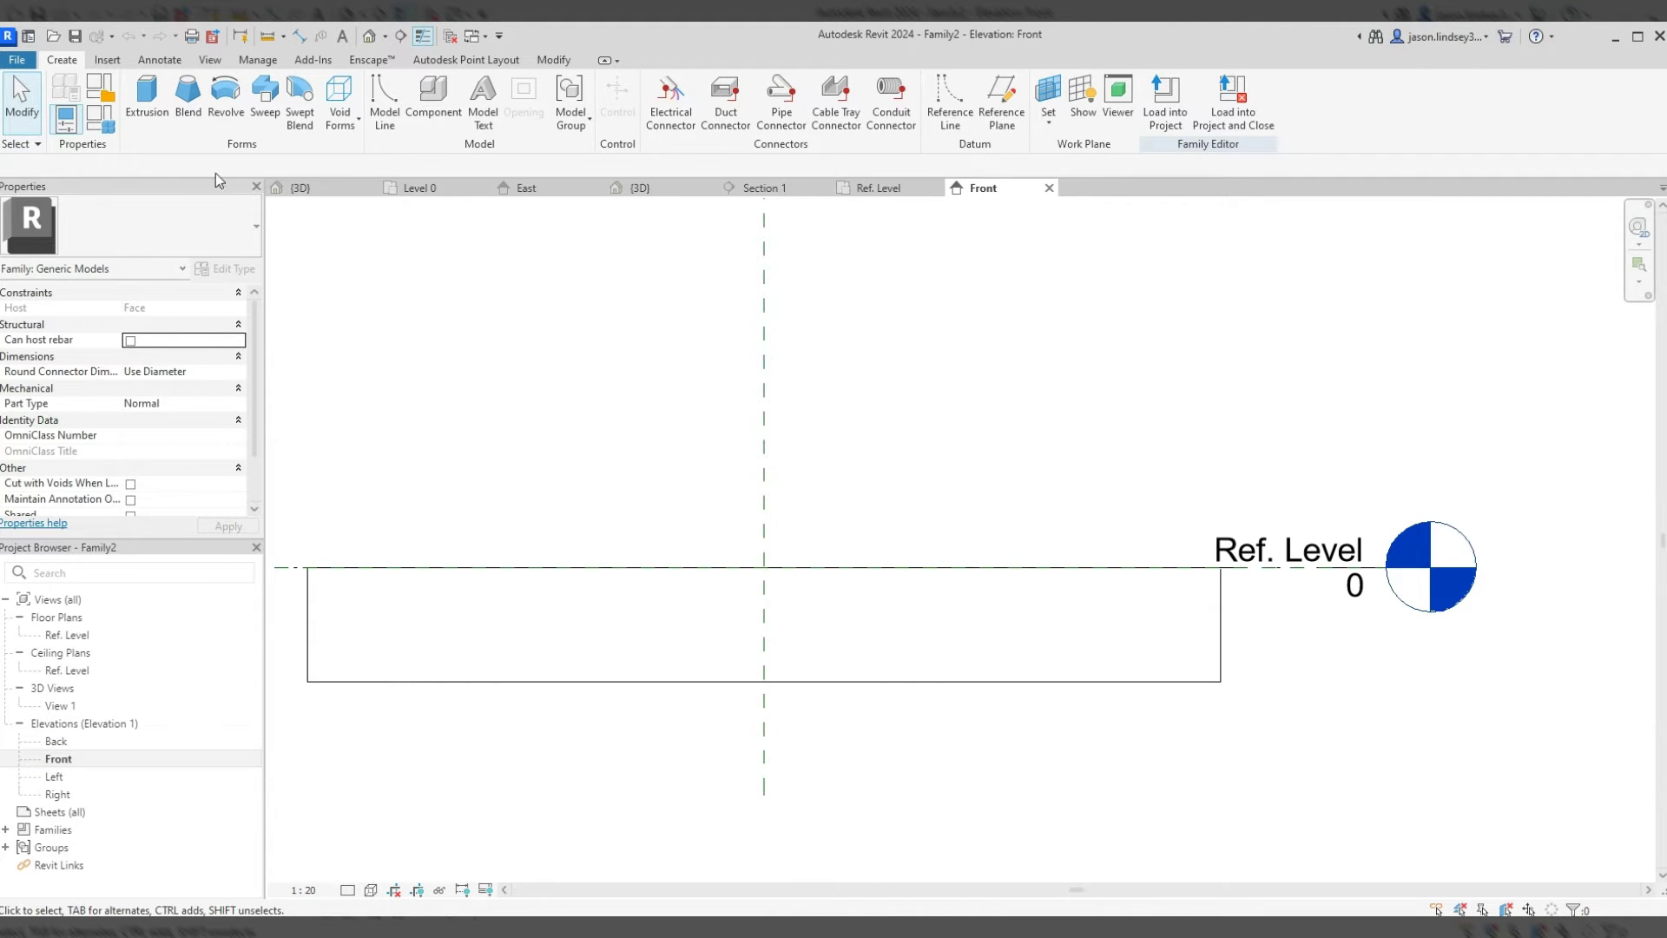
{"action": "left_click", "coordinate": [147, 96]}
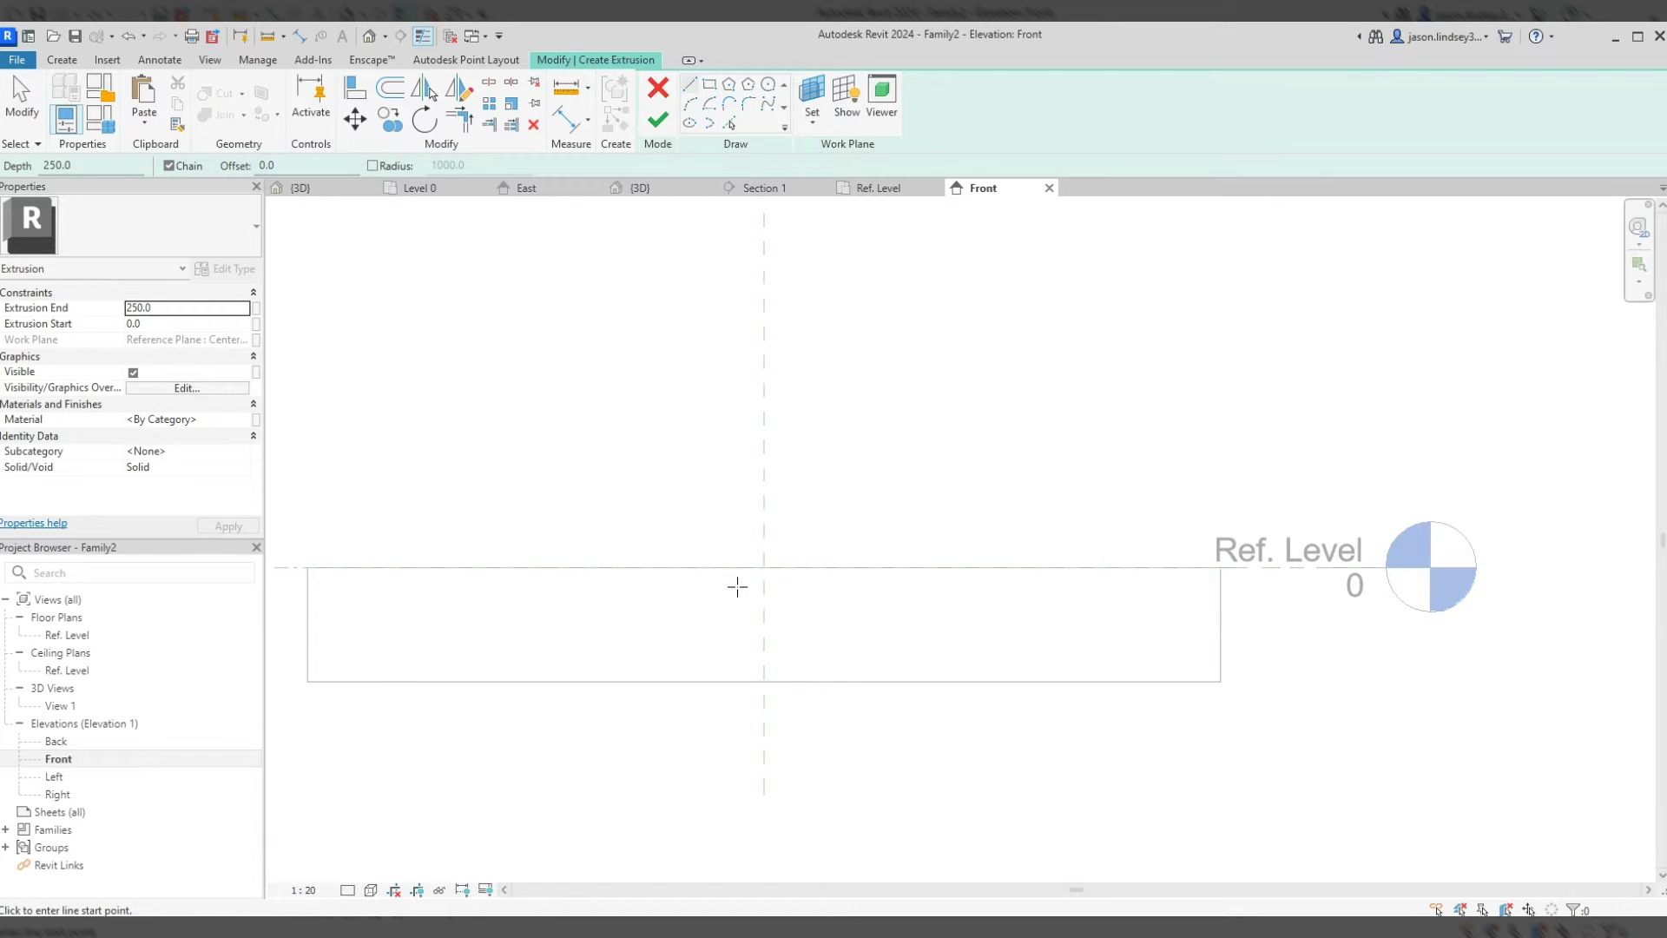
- Draw the straight profile edges: a 500.0 base line, a 100.0 vertical edge, and the top edge
{"action": "left_click", "coordinate": [764, 567]}
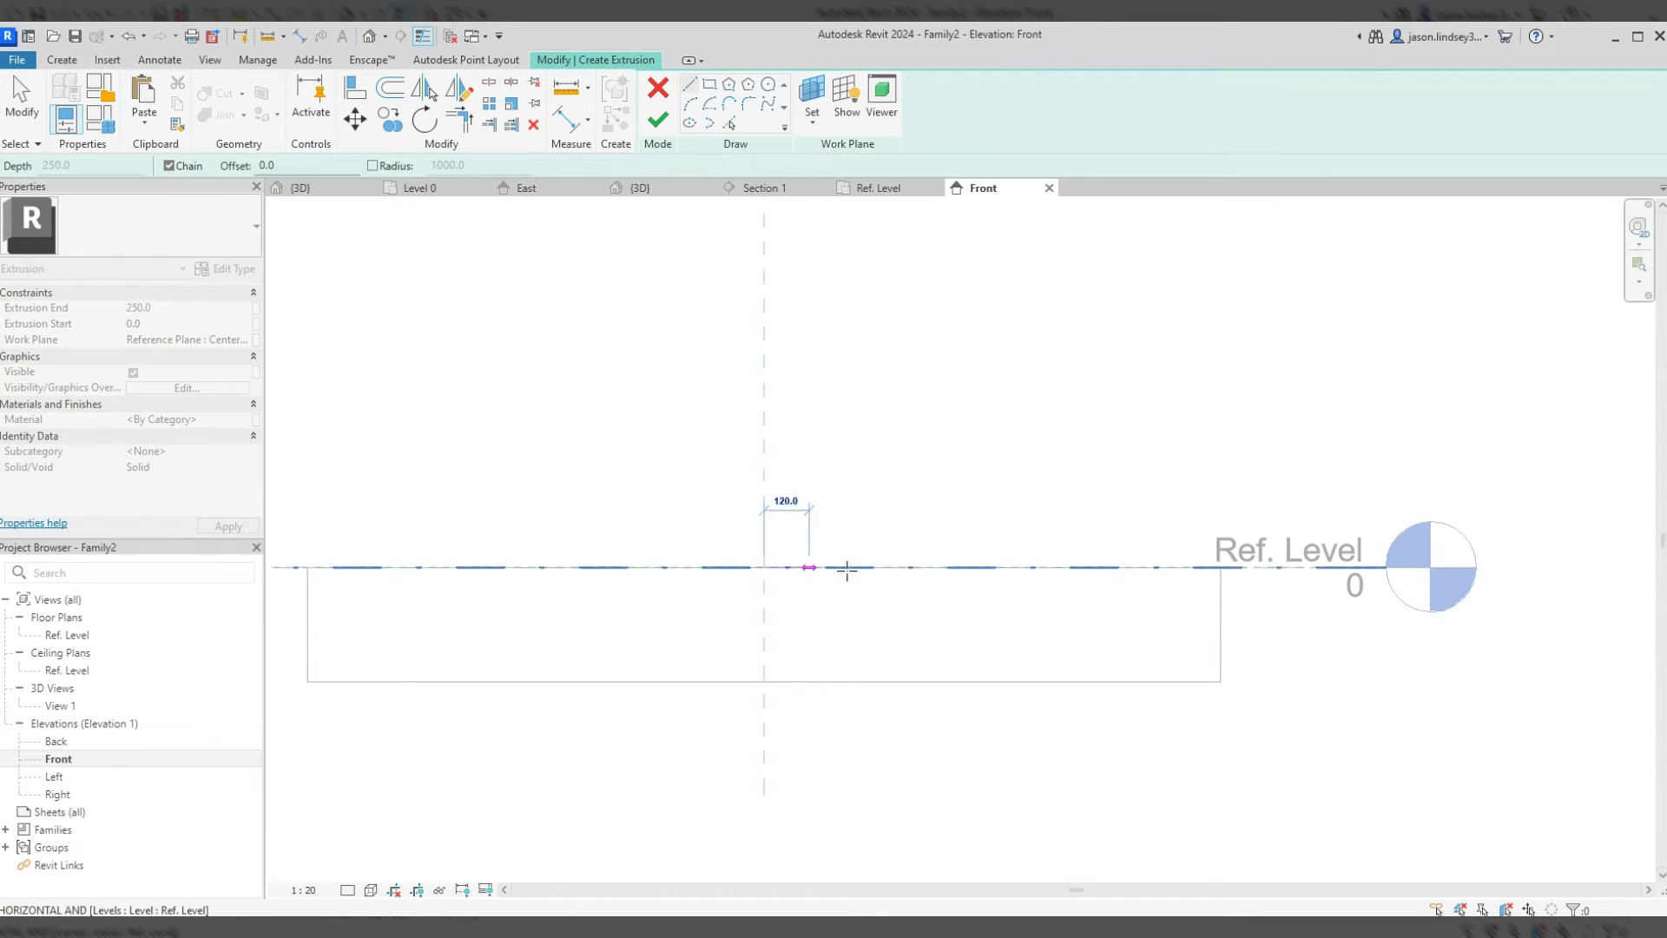
{"action": "left_click", "coordinate": [950, 567]}
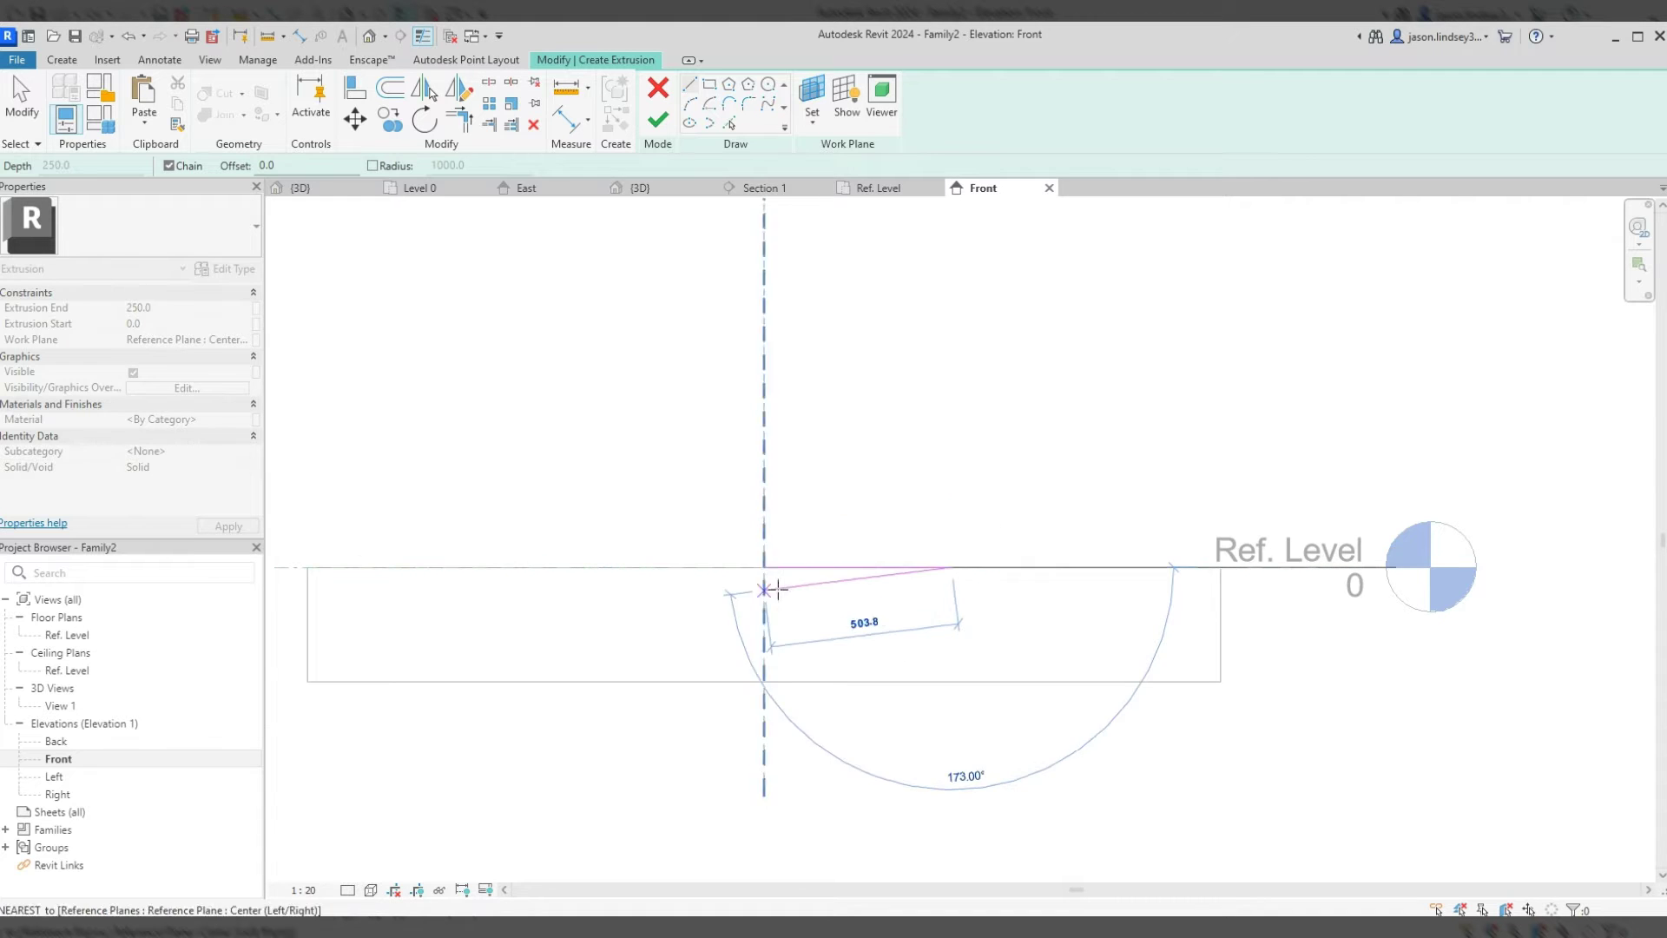
{"action": "key", "text": "Escape"}
{"action": "left_click", "coordinate": [764, 567]}
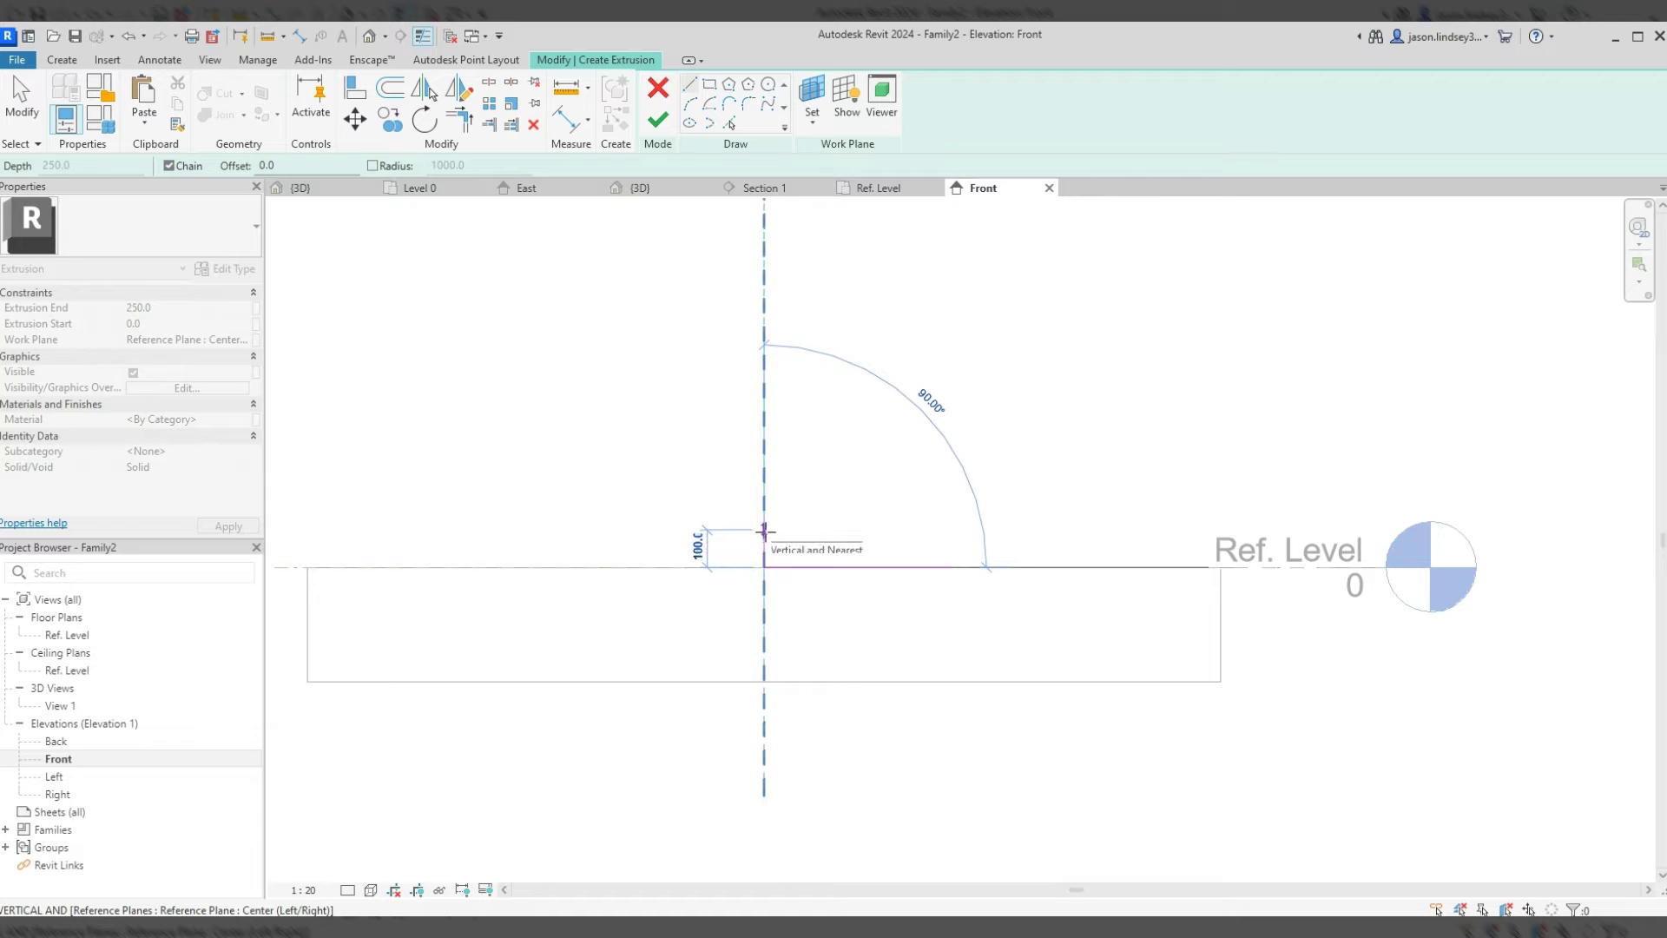
{"action": "left_click", "coordinate": [764, 530]}
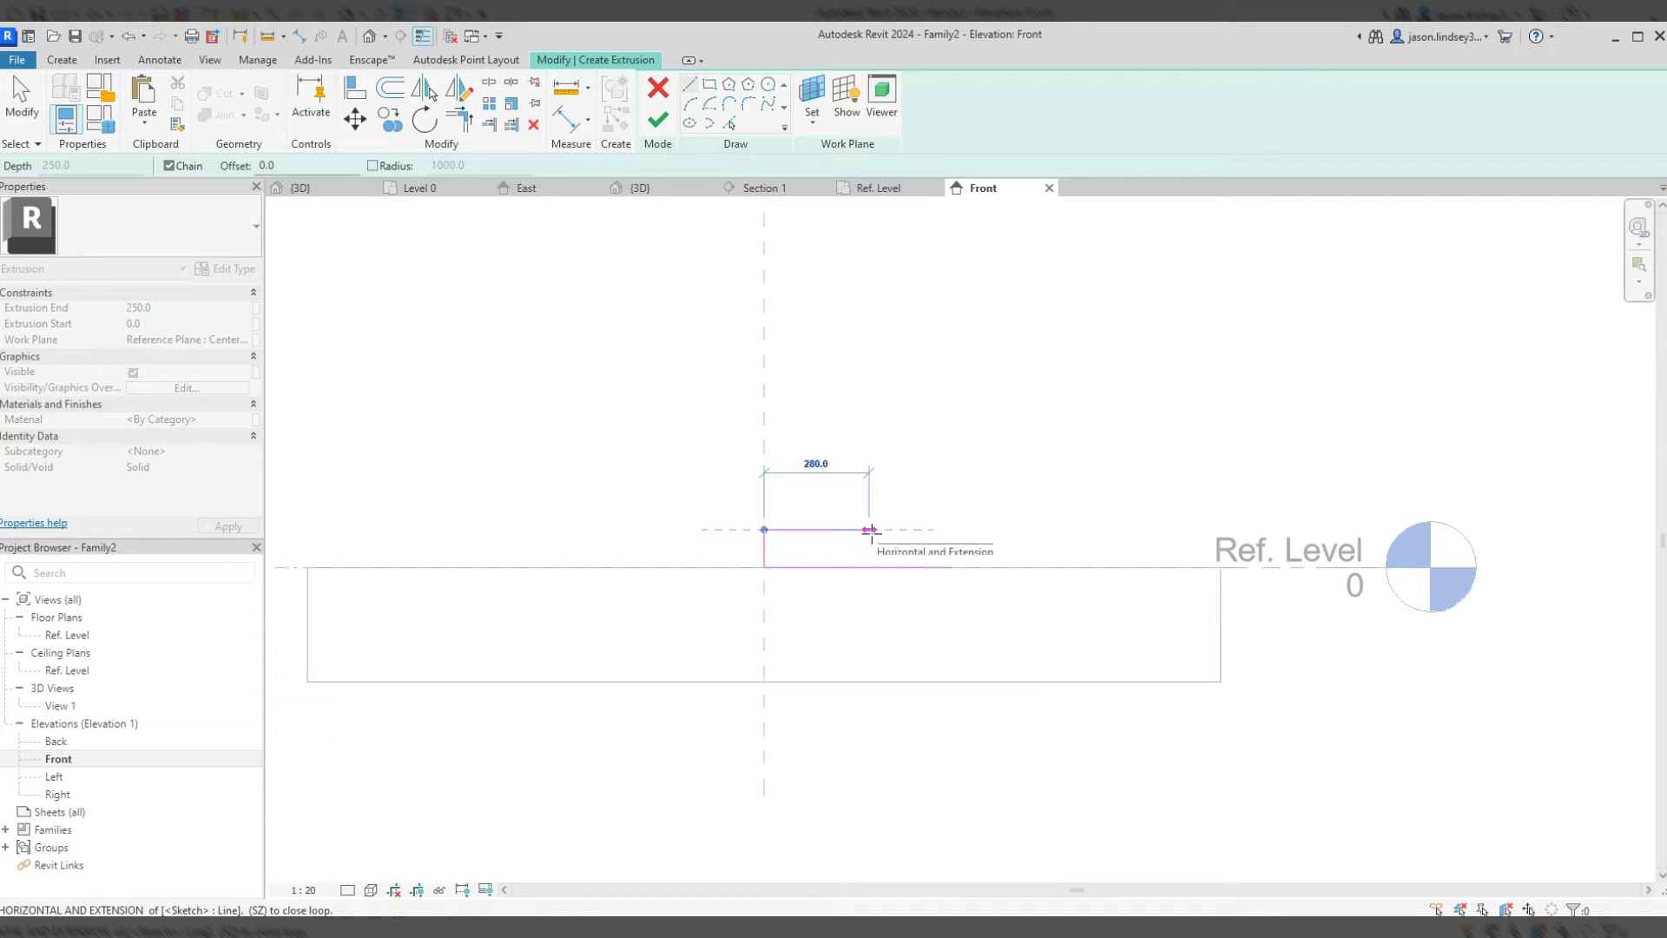
{"action": "left_click", "coordinate": [870, 529]}
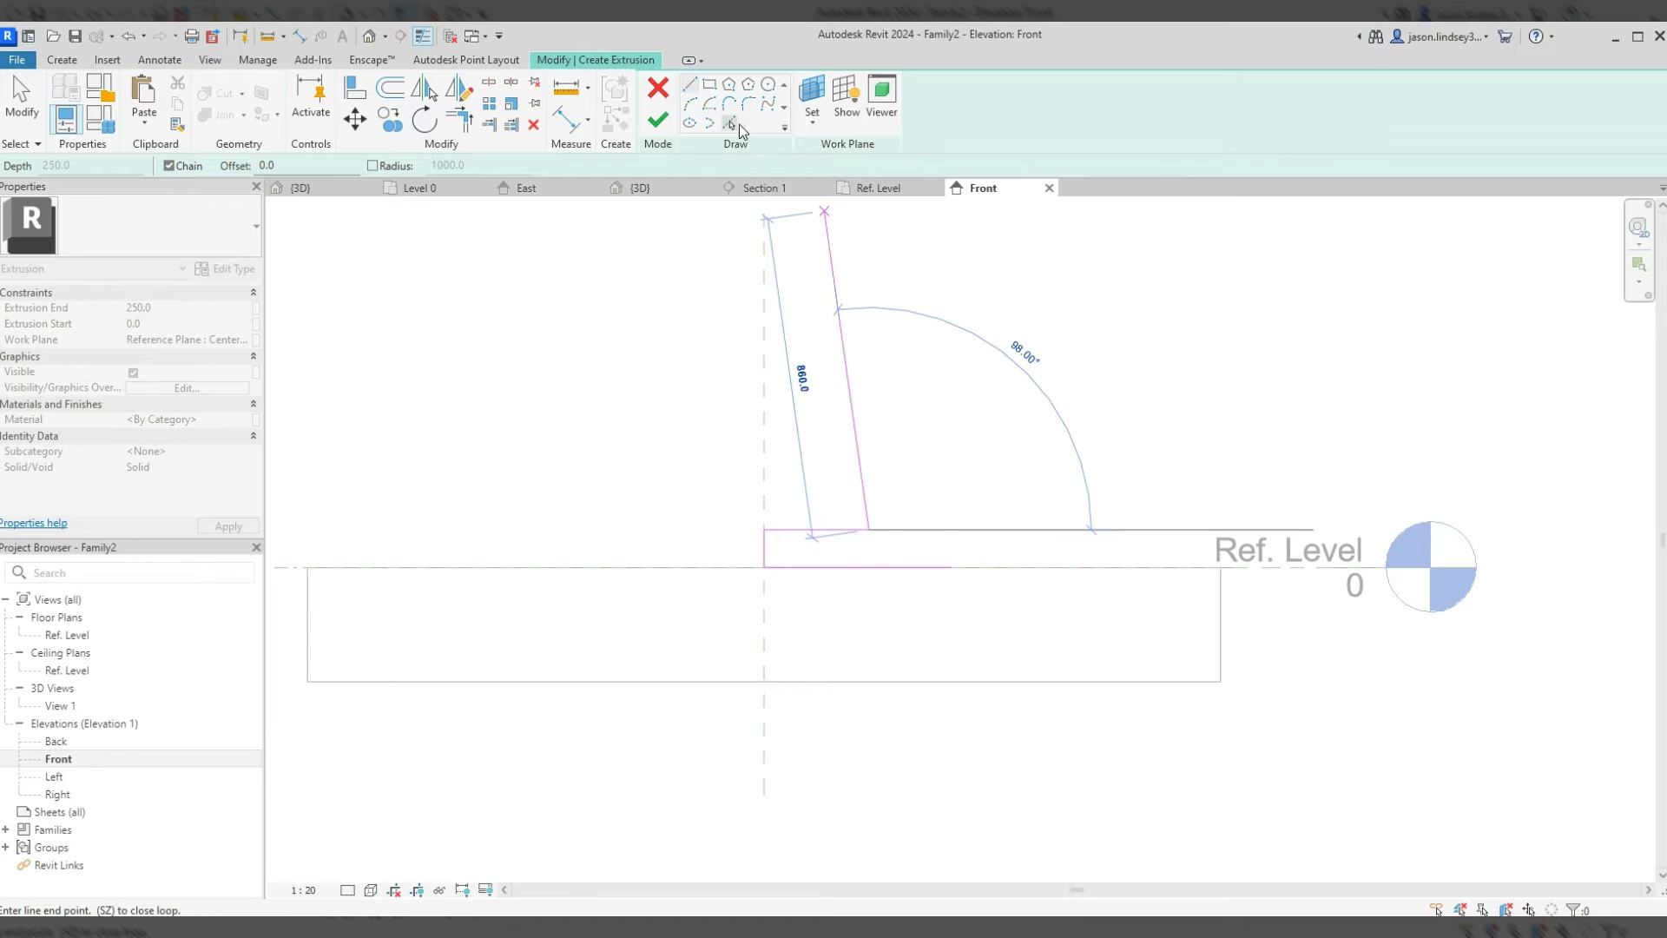
- Draw a spline from the top edge's end down to the base line's end for the nosing curve
{"action": "left_click", "coordinate": [770, 108]}
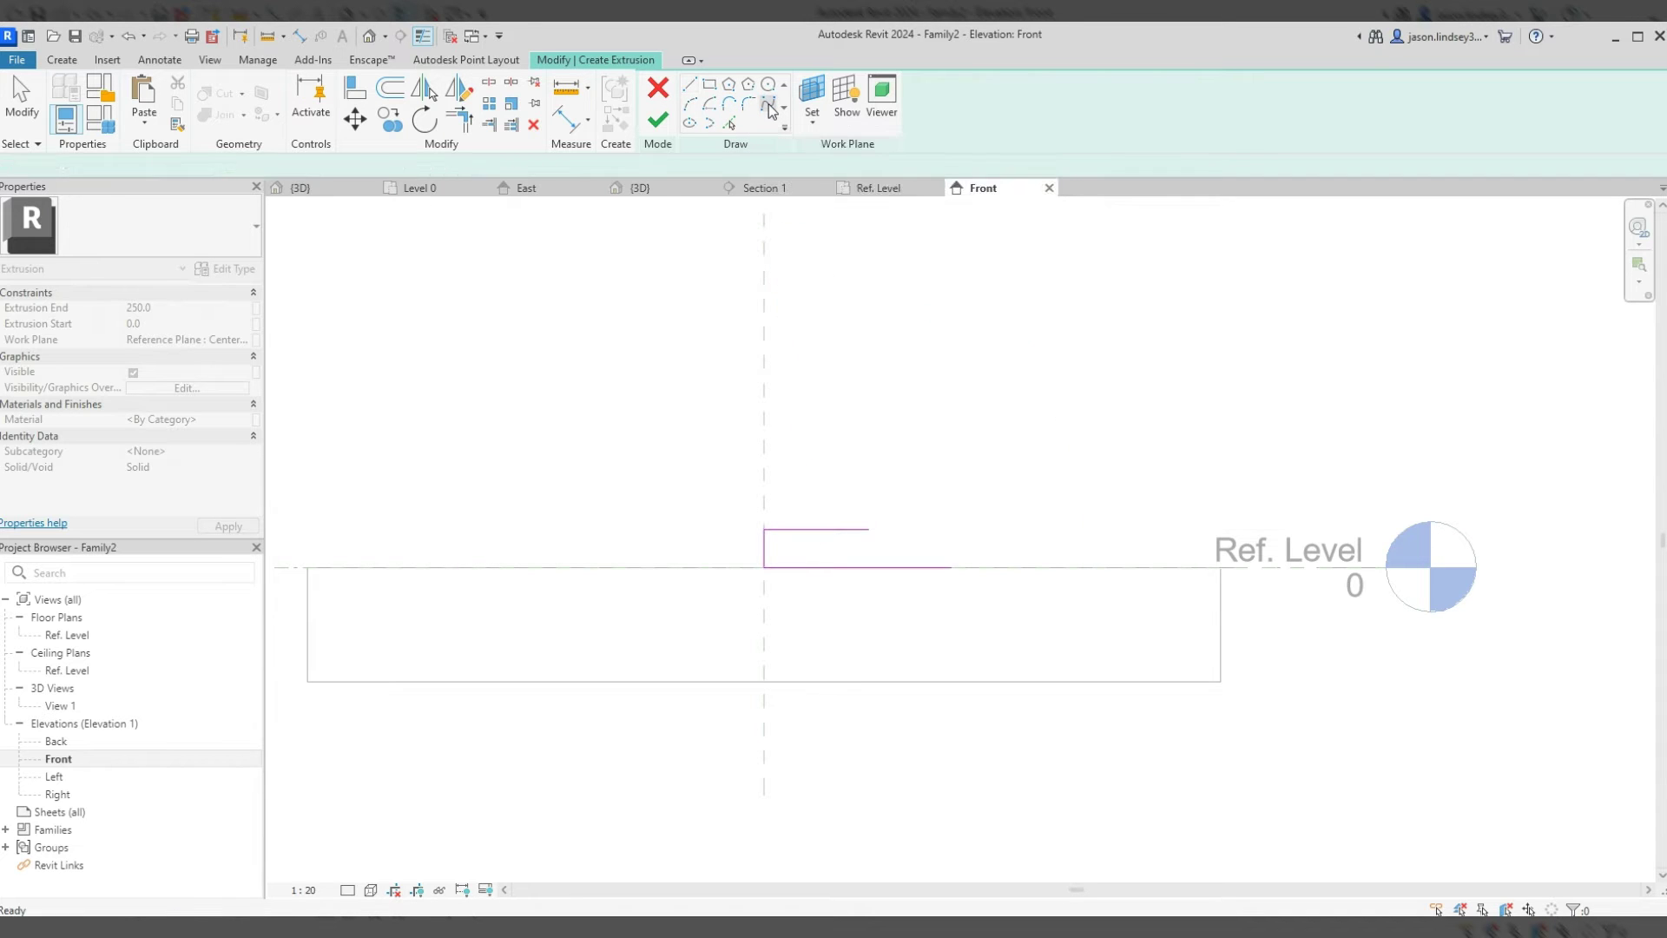
{"action": "left_click", "coordinate": [903, 530]}
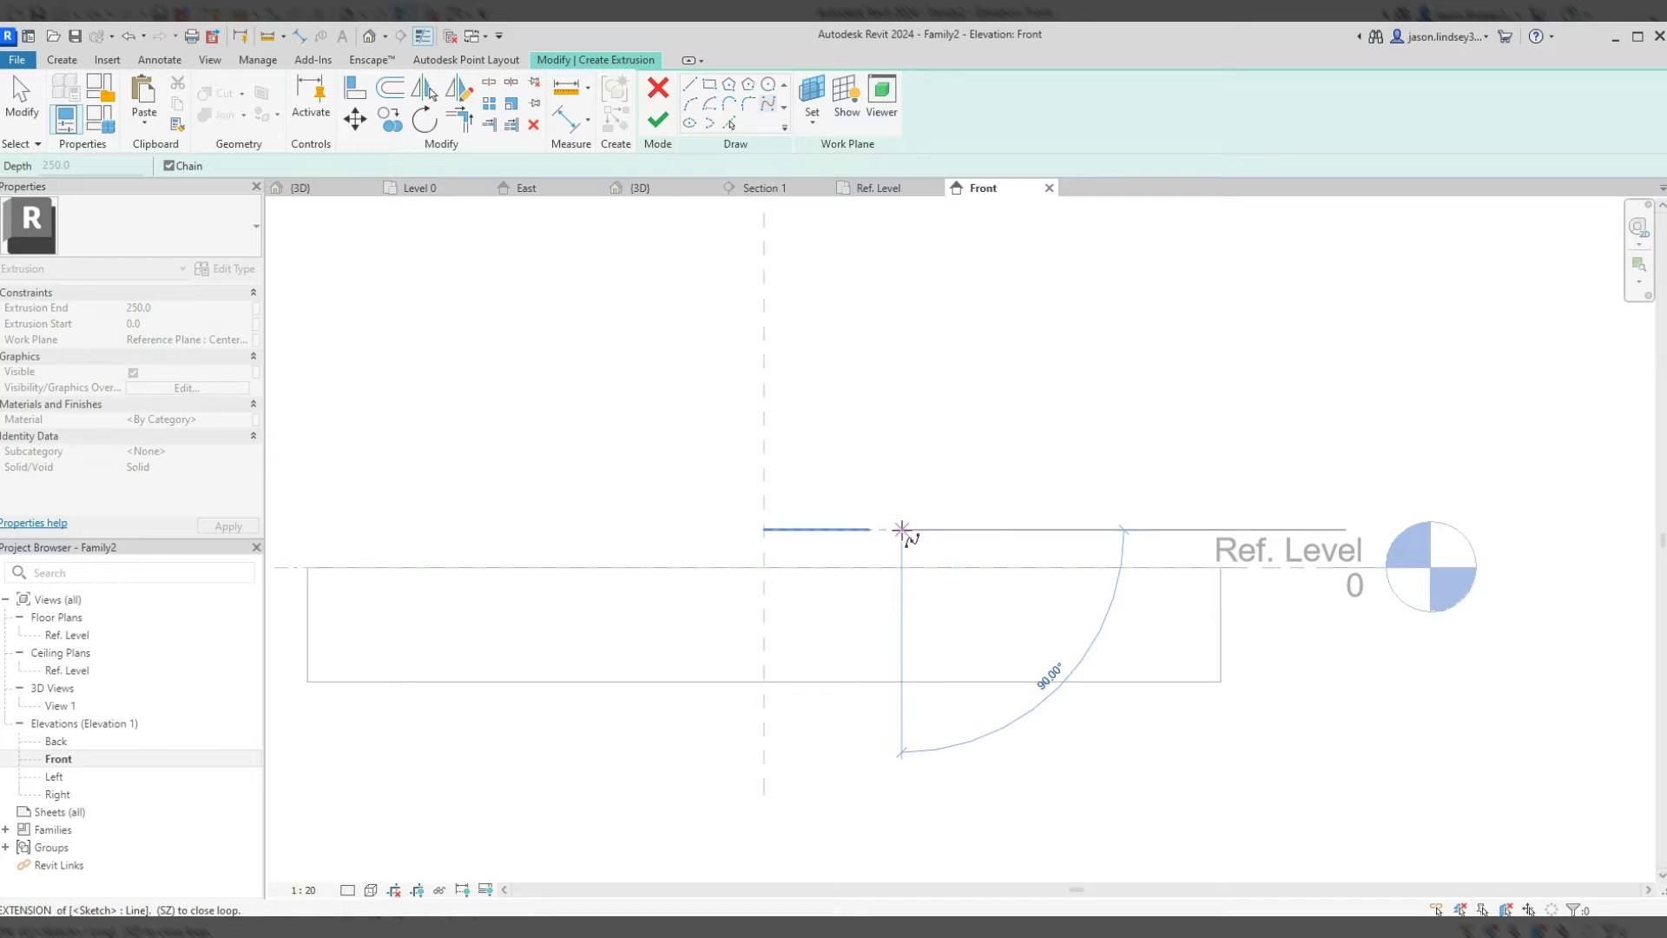
{"action": "scroll", "coordinate": [903, 560], "scroll_direction": "up", "scroll_amount": 6}
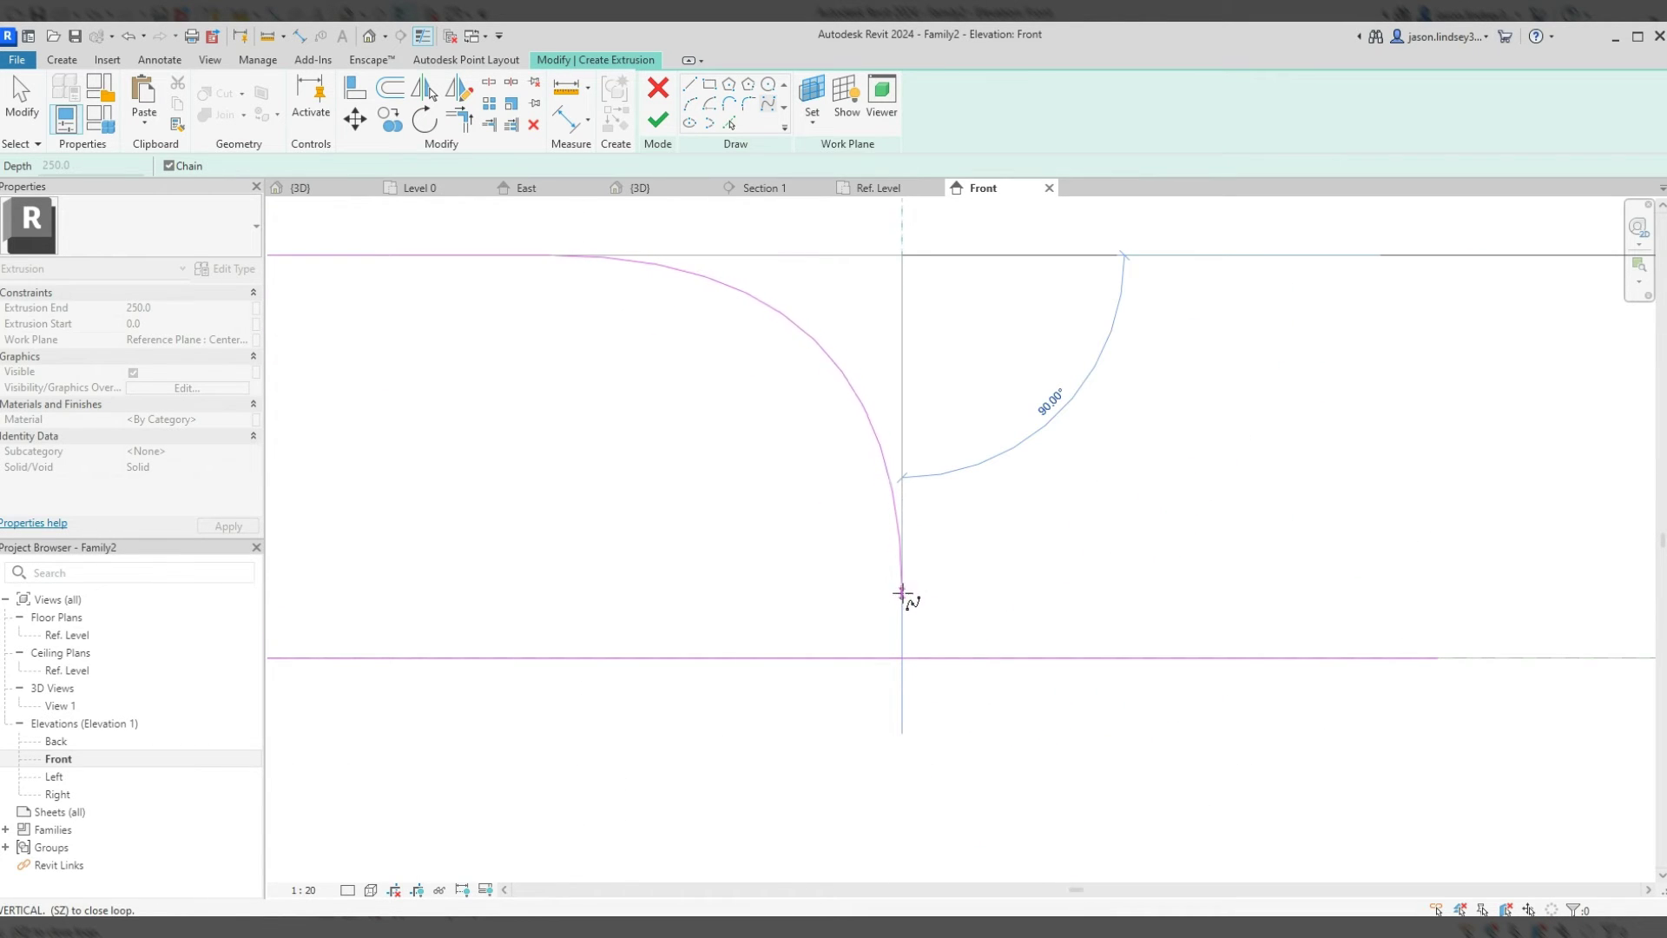
{"action": "left_click", "coordinate": [902, 589]}
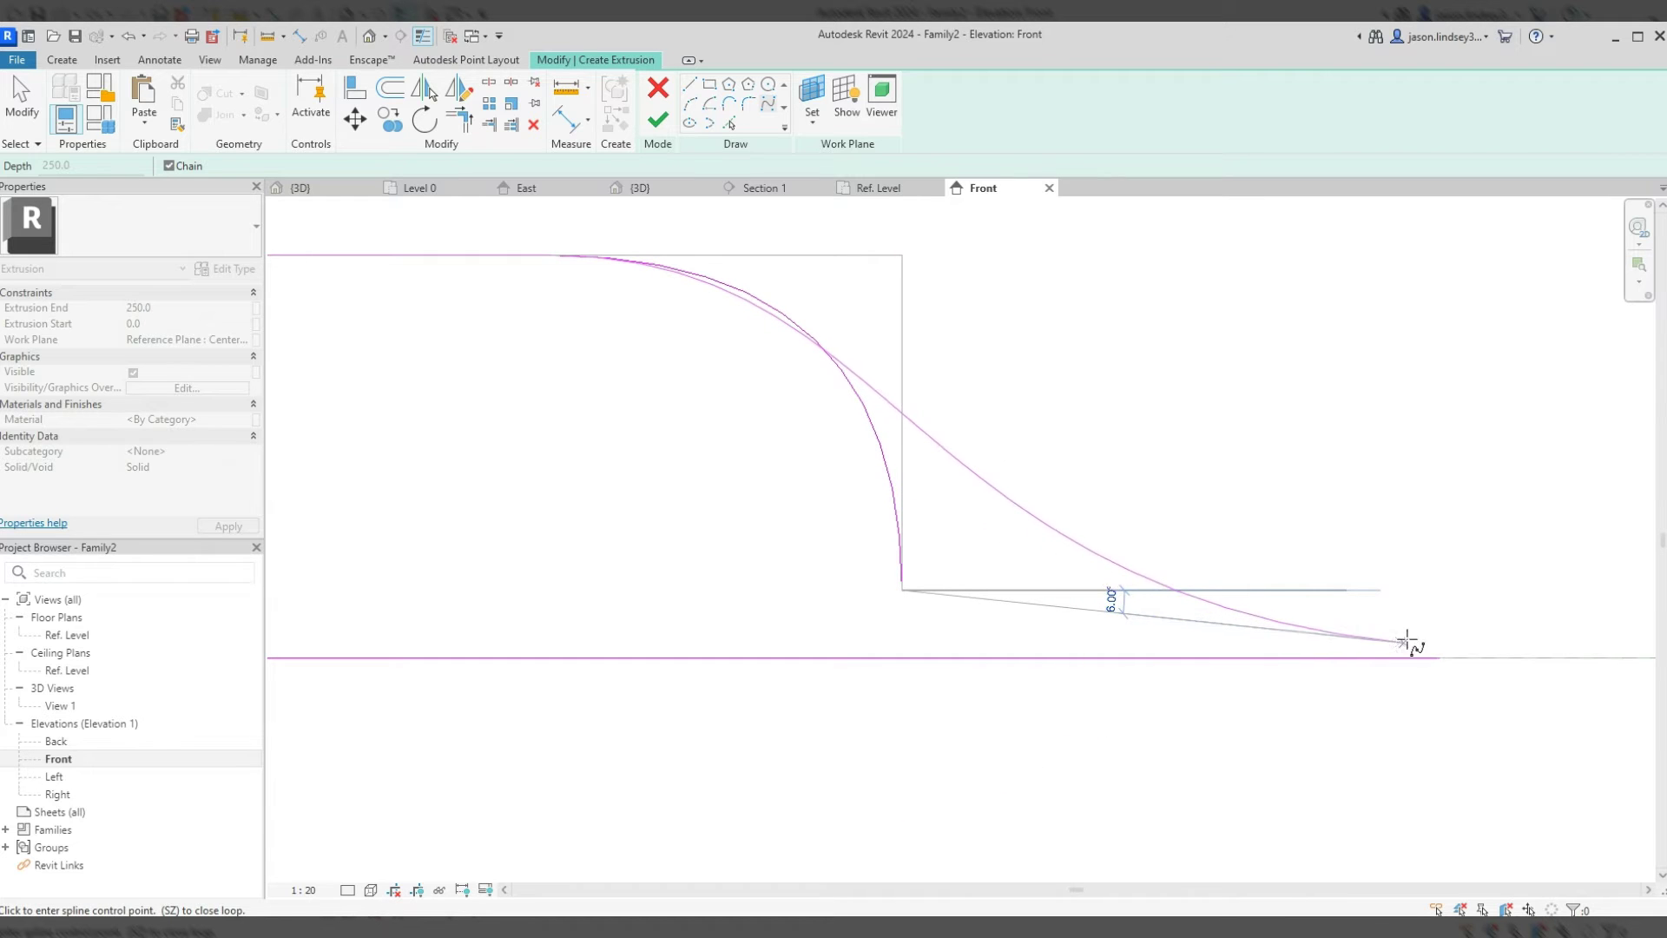
{"action": "double_click", "coordinate": [1437, 658]}
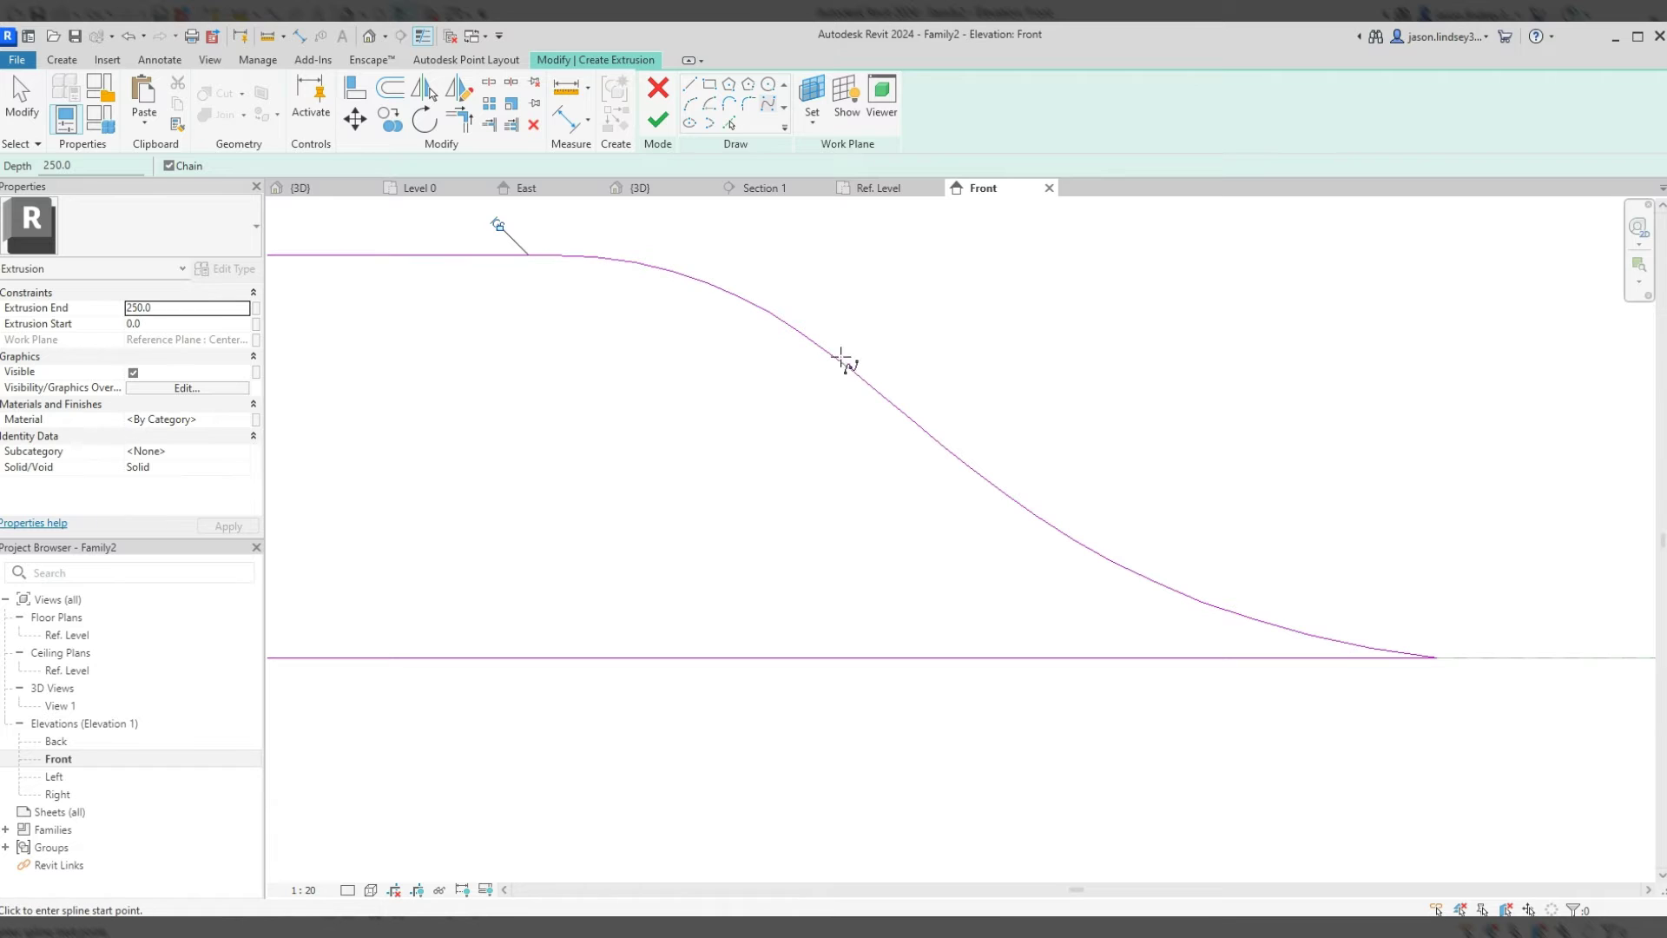
{"action": "scroll", "coordinate": [1264, 599], "scroll_direction": "down", "scroll_amount": 5}
{"action": "key", "text": "Escape"}
- Drag the spline's control points into a smooth S-shaped nosing curve
{"action": "left_click", "coordinate": [1025, 468]}
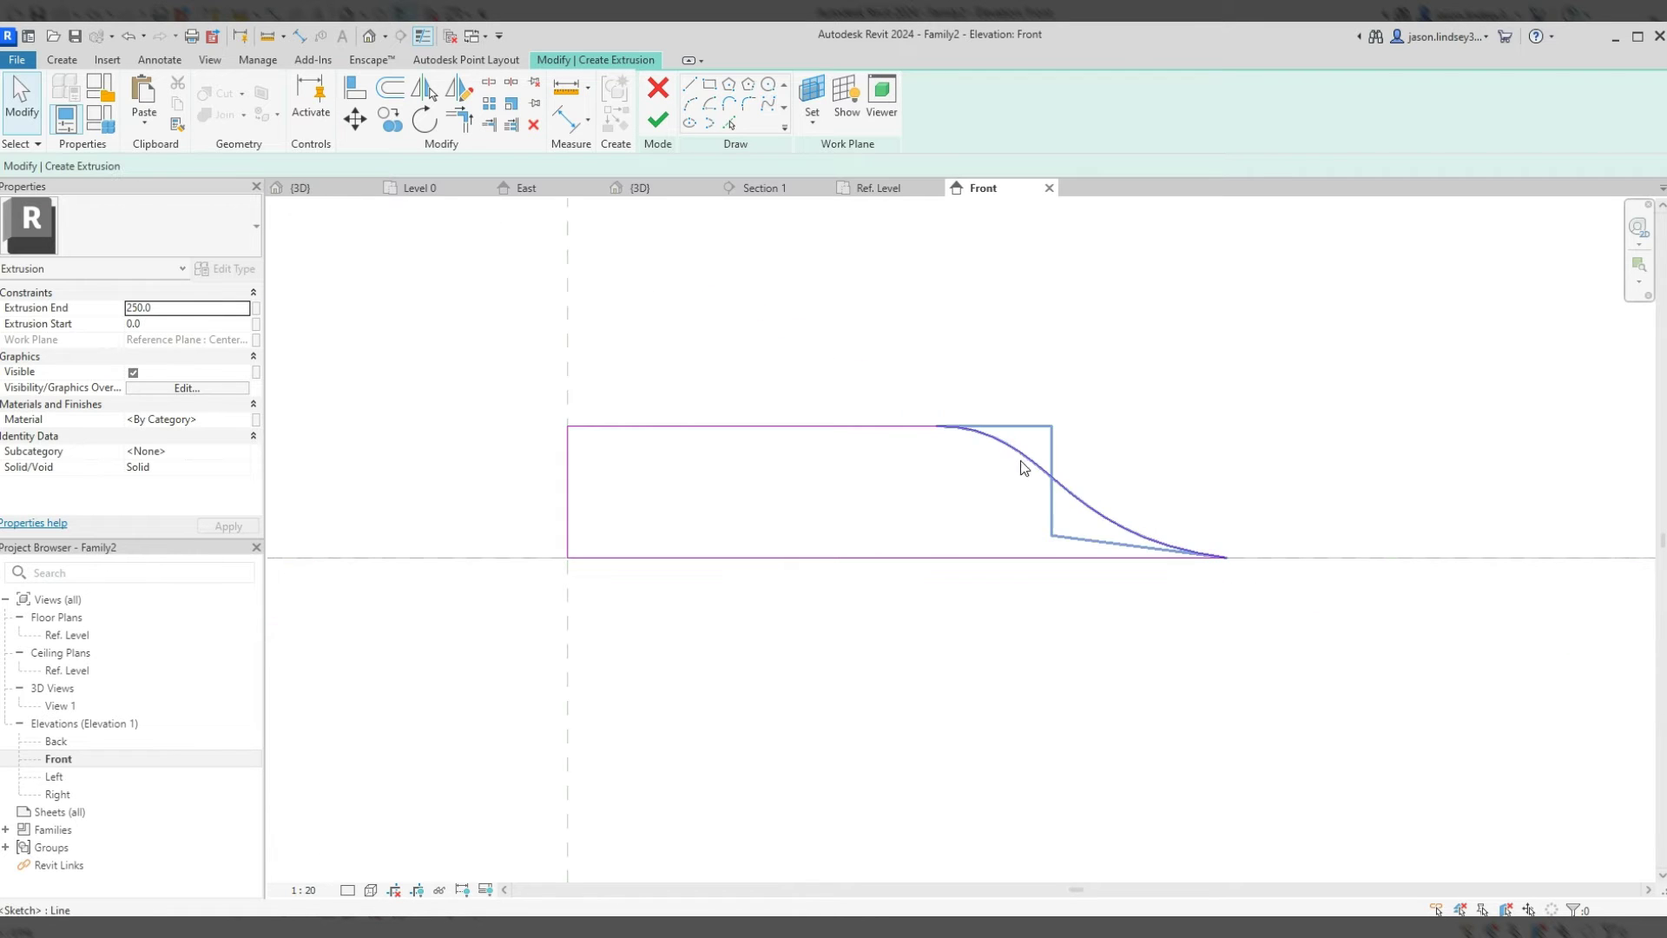
{"action": "mouse_move", "coordinate": [1052, 426]}
{"action": "left_mouse_down"}
{"action": "mouse_move", "coordinate": [1050, 446]}
{"action": "mouse_move", "coordinate": [1049, 426]}
{"action": "left_mouse_up"}
{"action": "left_click_drag", "start_coordinate": [1050, 535], "coordinate": [1023, 557]}
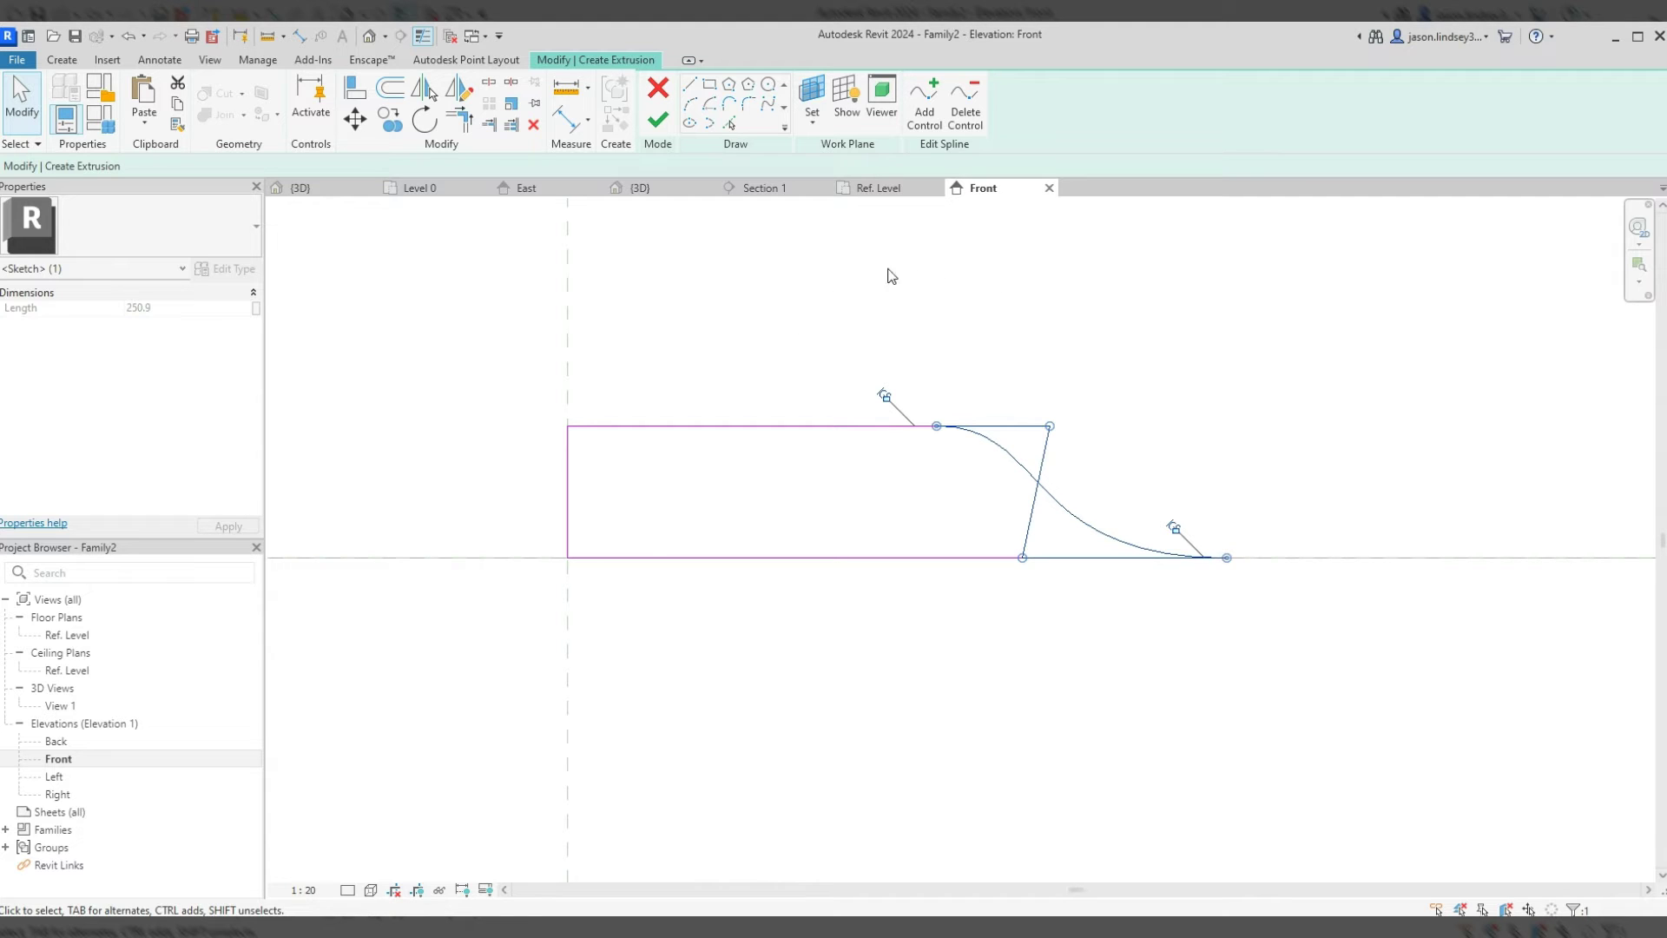
{"action": "left_click", "coordinate": [912, 192]}
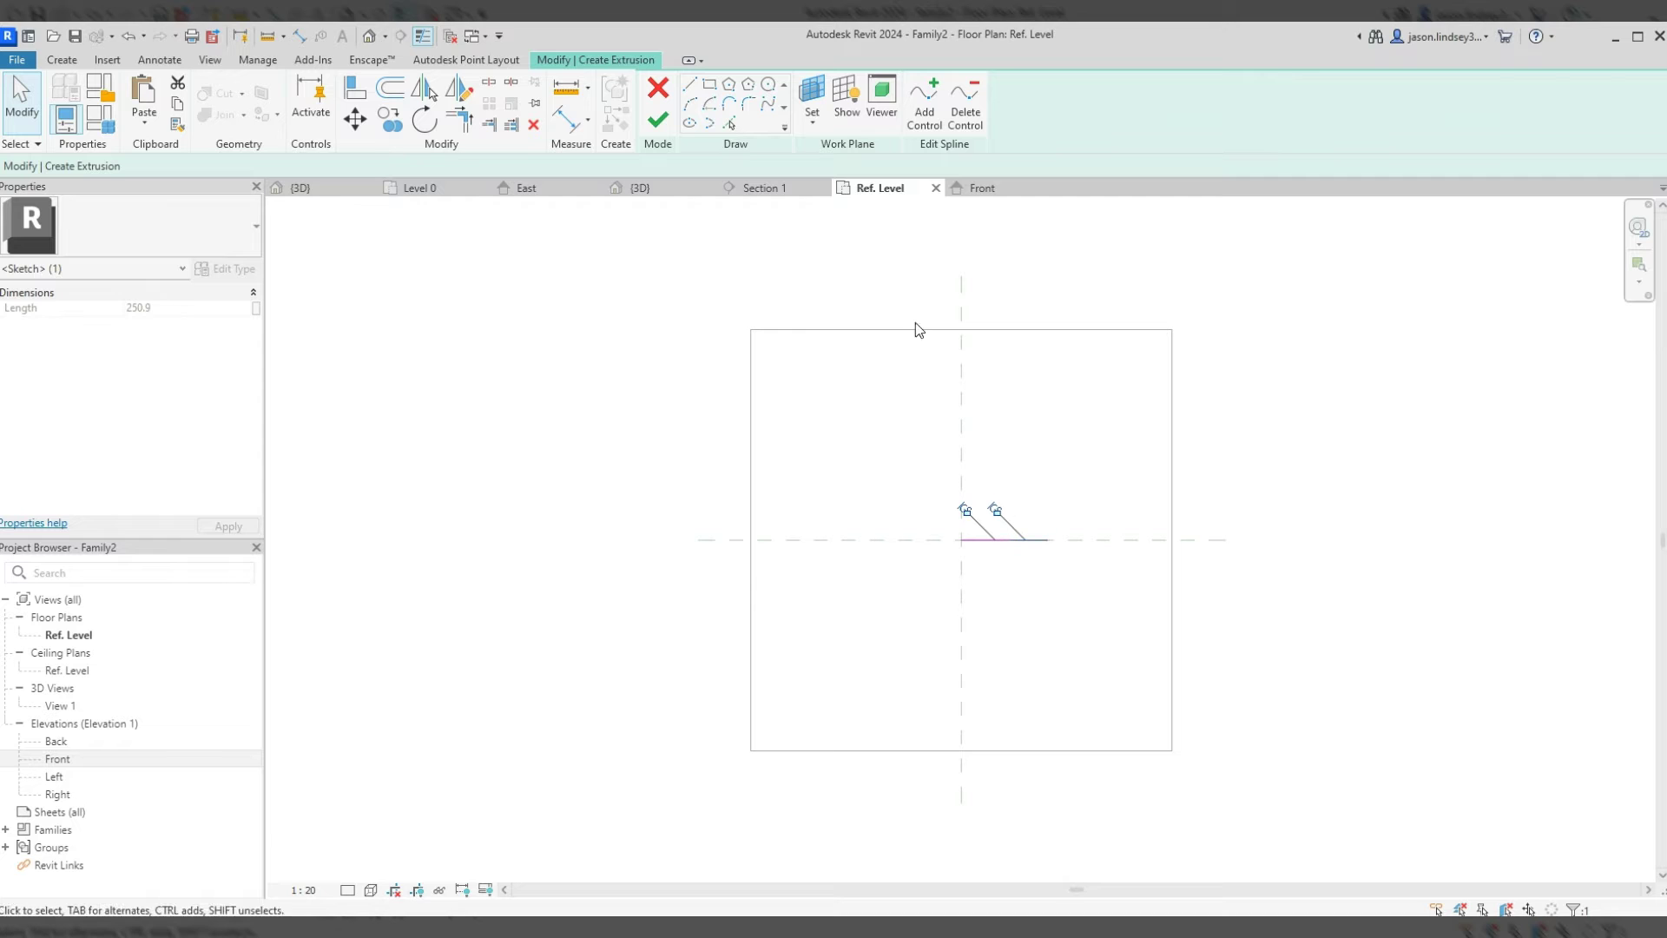
- Finish the extrusion sketch and change its Extrusion End from 250.0 to 50.0
{"action": "left_click", "coordinate": [658, 126]}
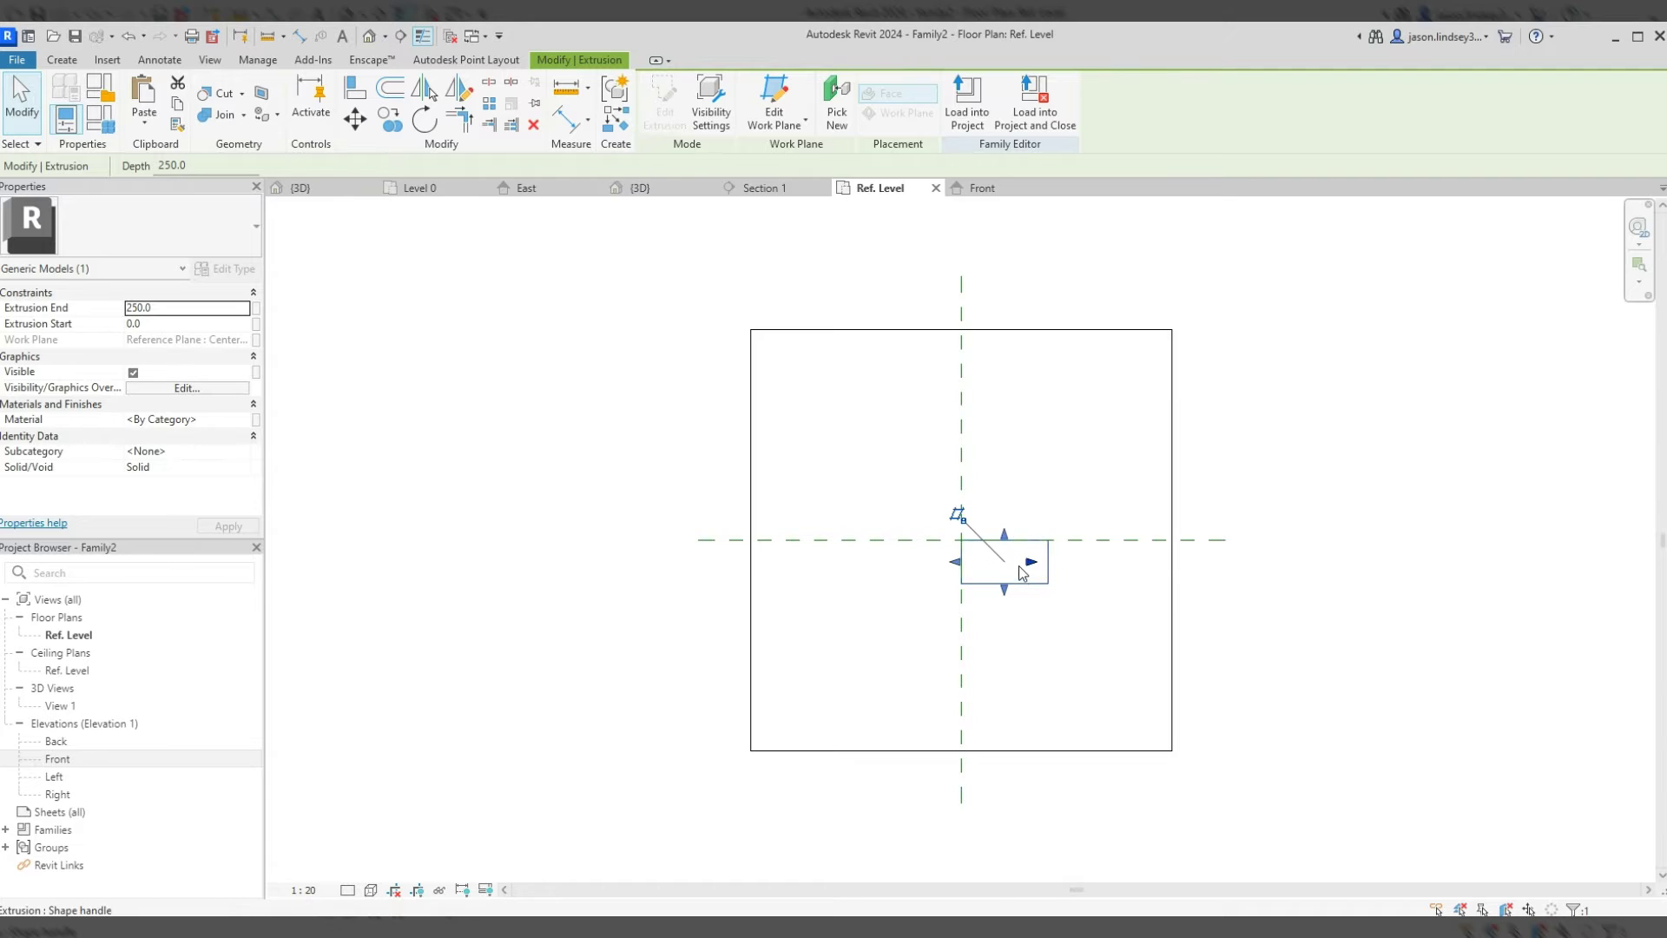
{"action": "left_click", "coordinate": [163, 308]}
{"action": "type", "text": "50"}
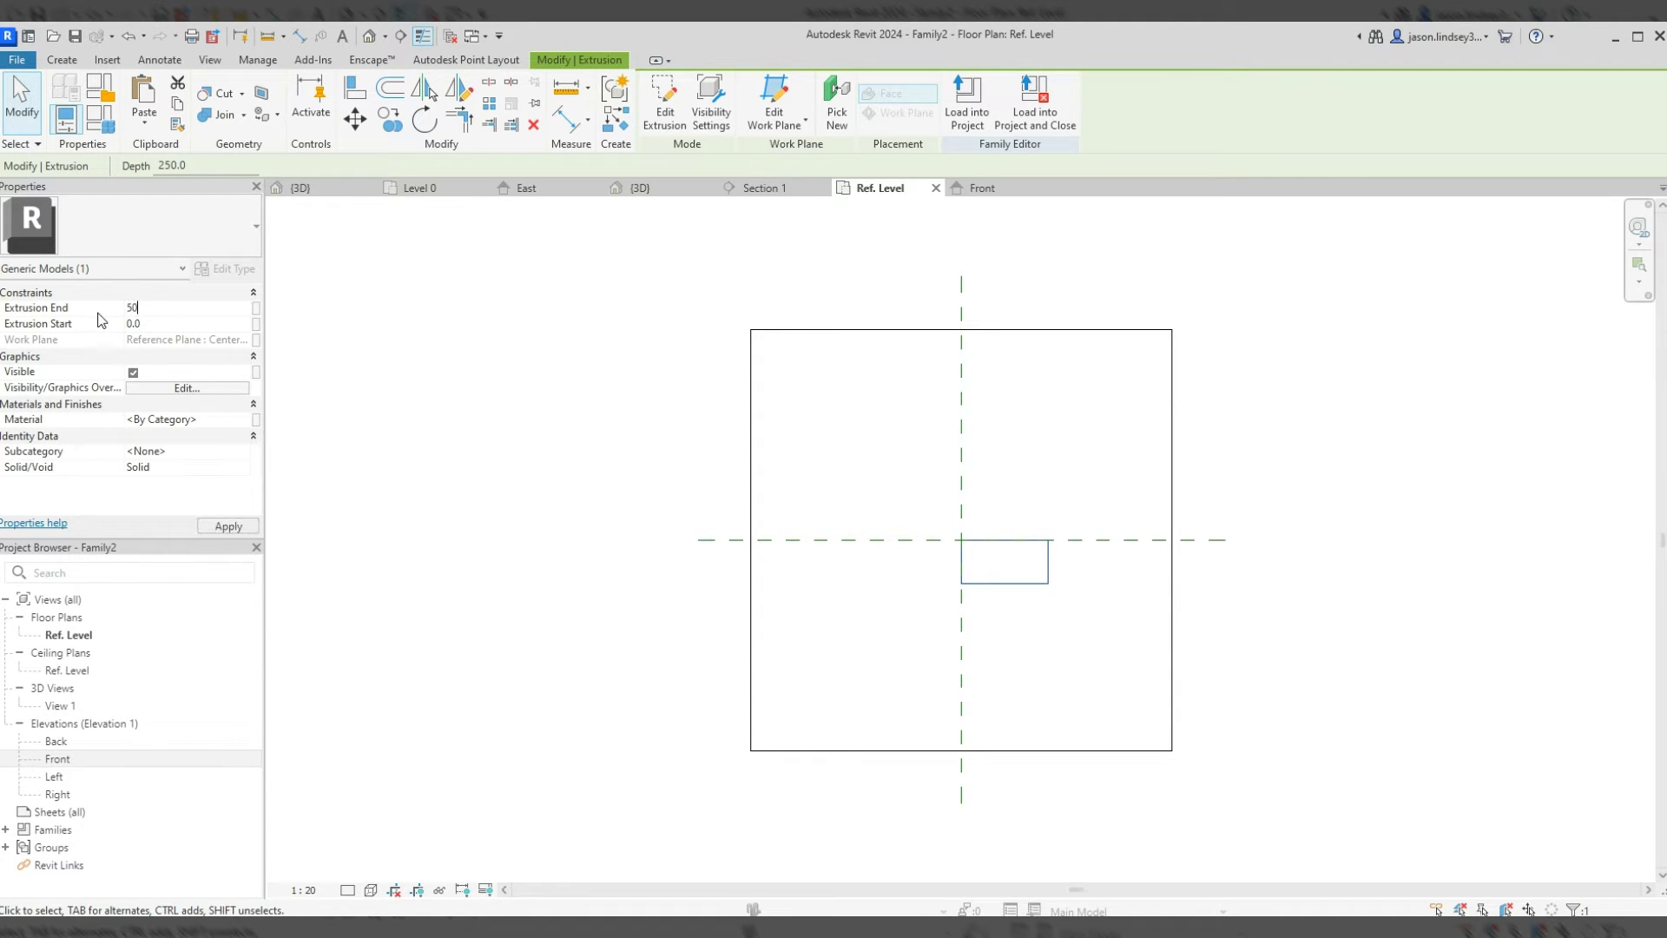
{"action": "left_click", "coordinate": [220, 527]}
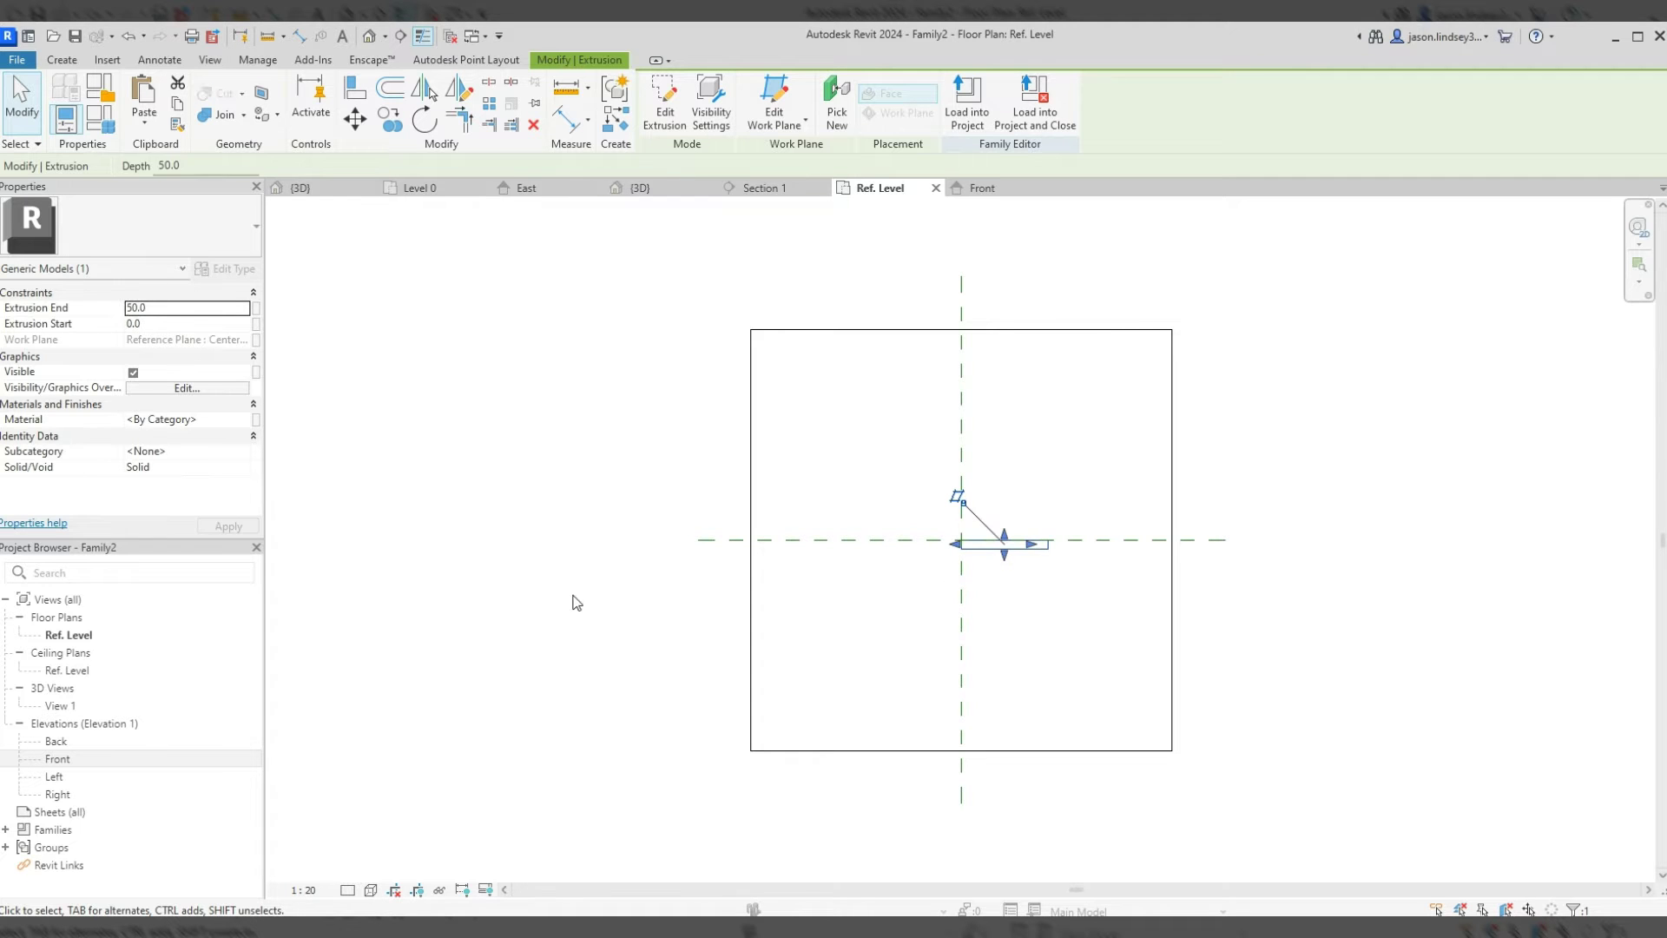
{"action": "scroll", "coordinate": [1009, 558], "scroll_direction": "up", "scroll_amount": 6}
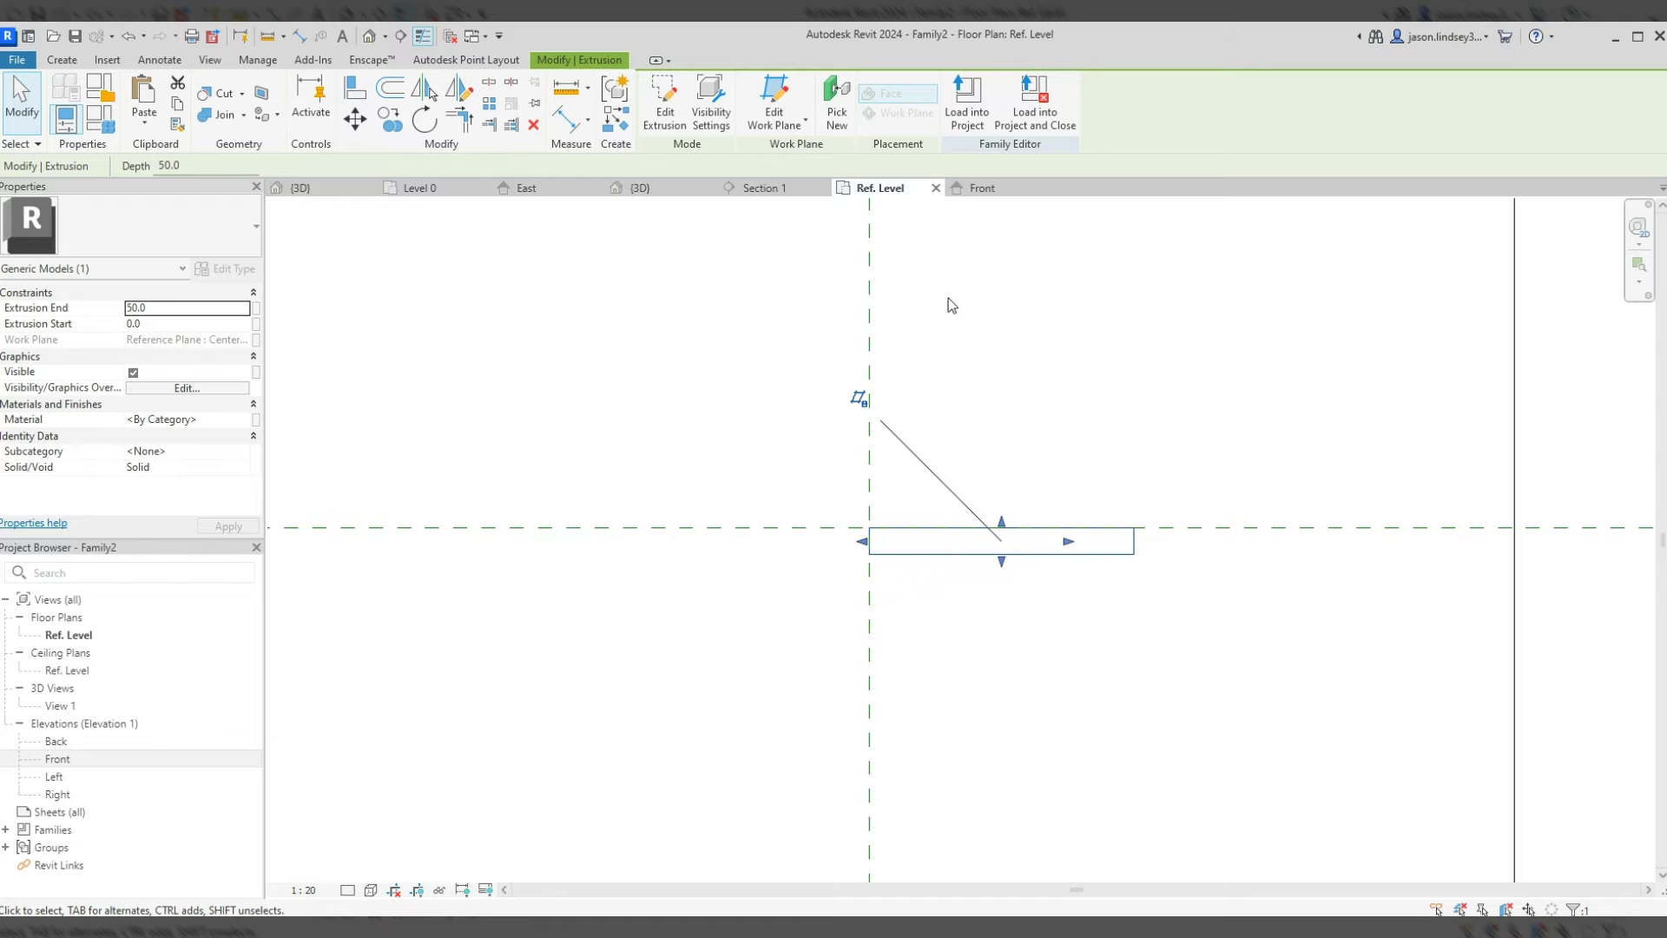
- Load the nosing family into Project3 and close it
{"action": "left_click", "coordinate": [1033, 117]}
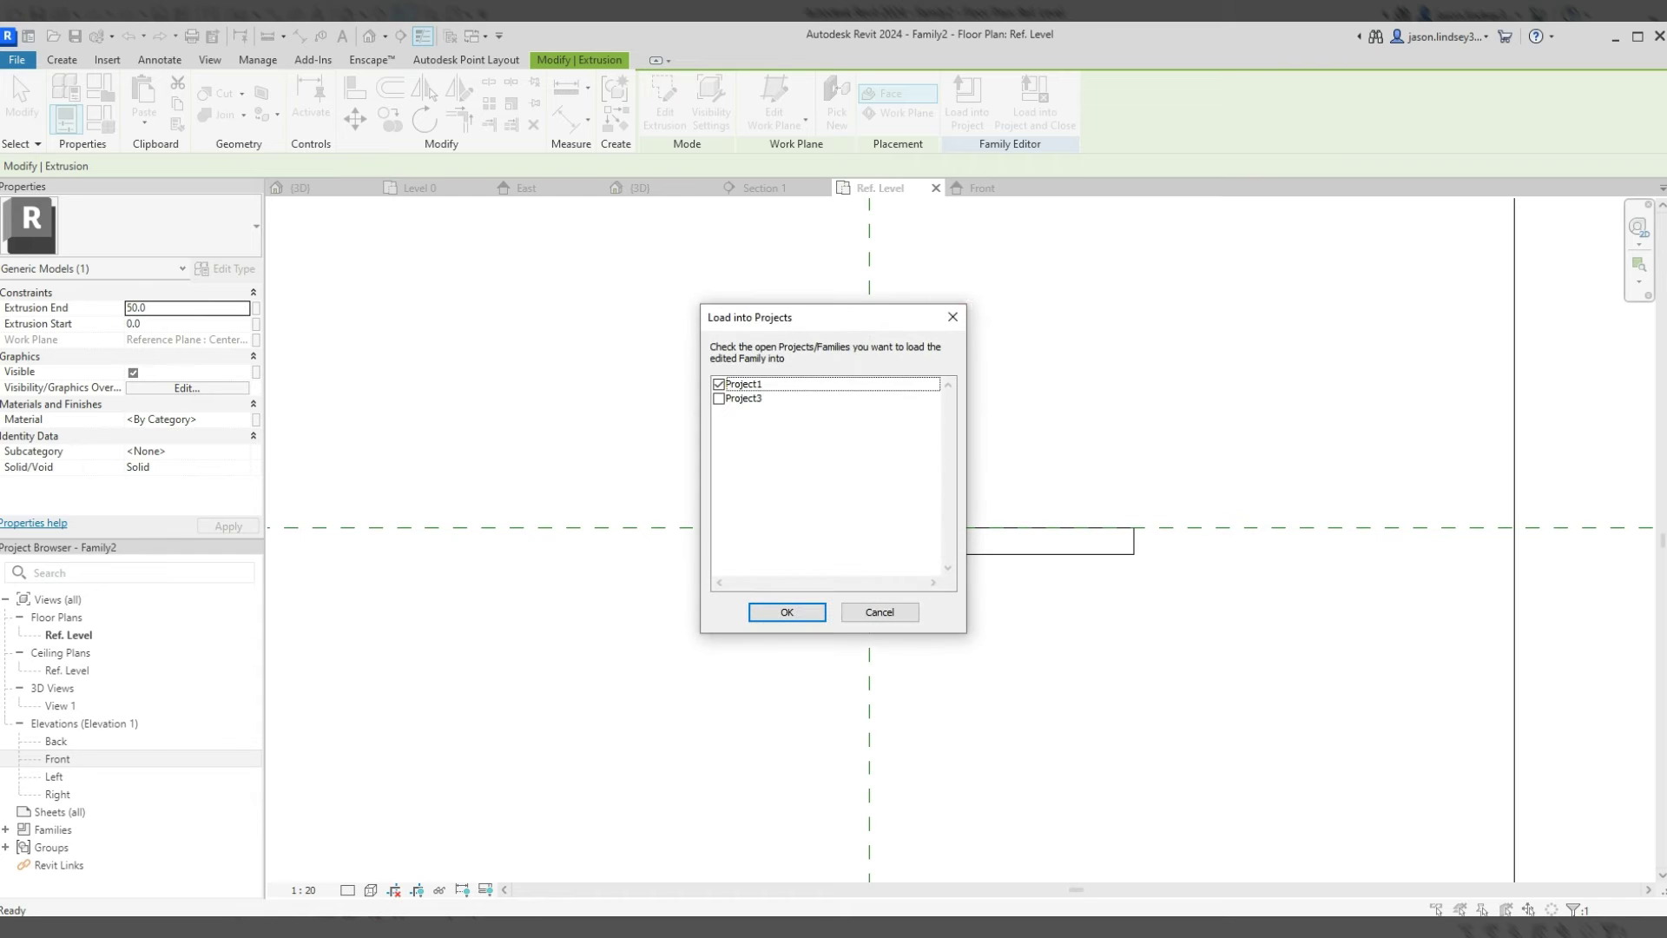
{"action": "left_click", "coordinate": [718, 398]}
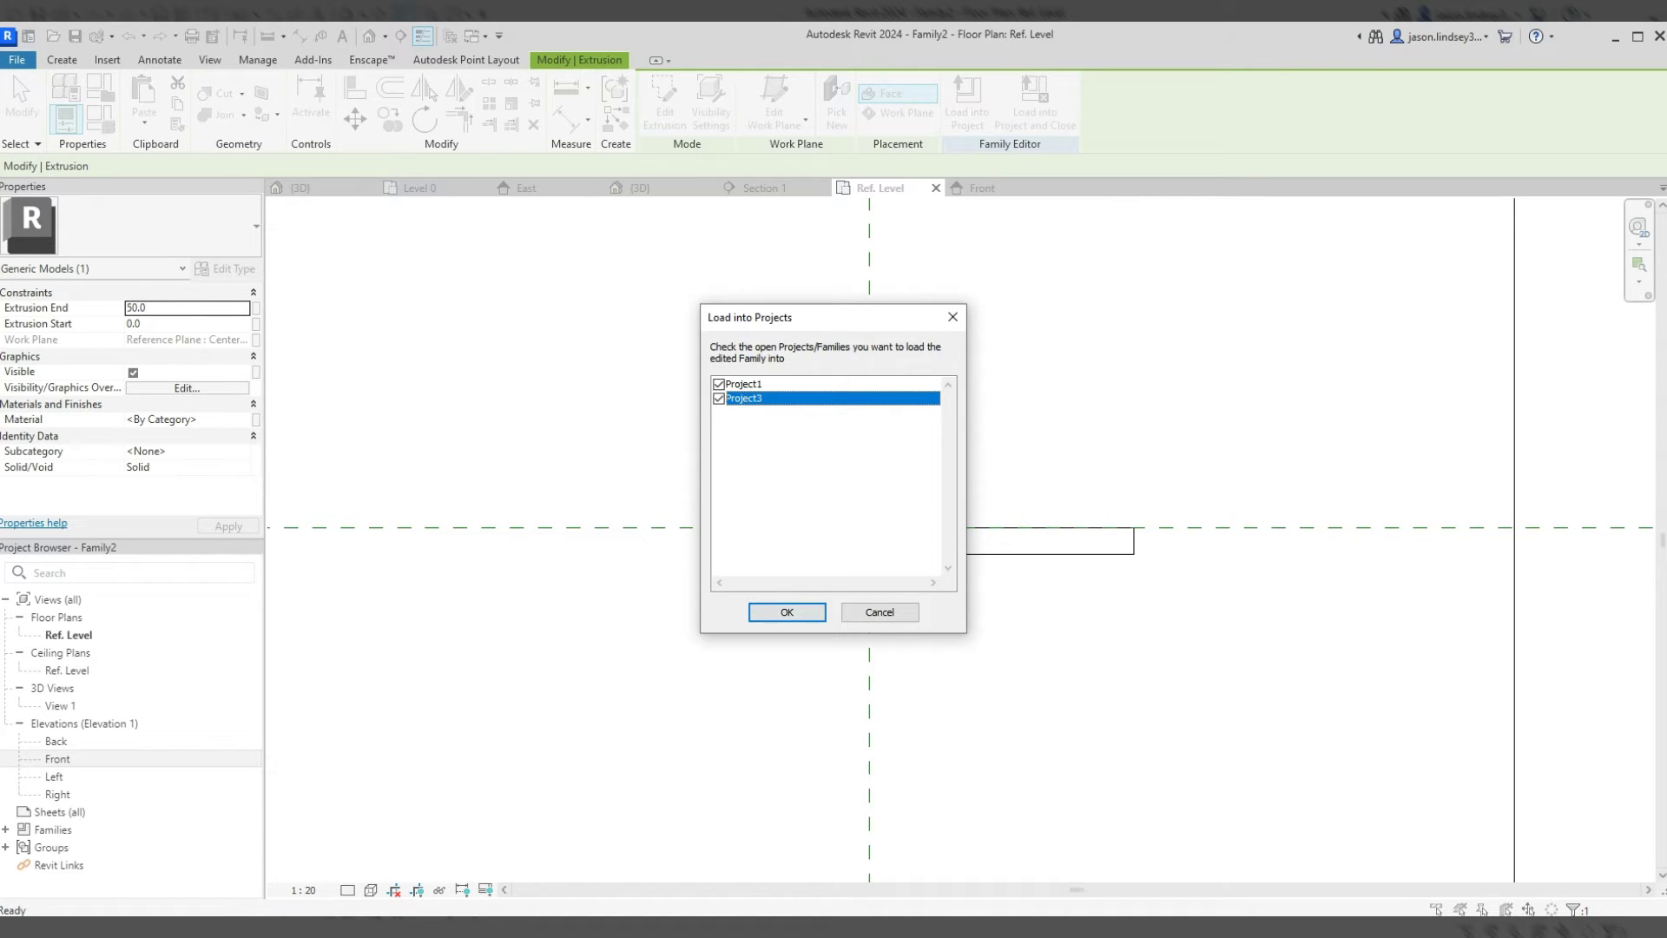
{"action": "left_click", "coordinate": [786, 612]}
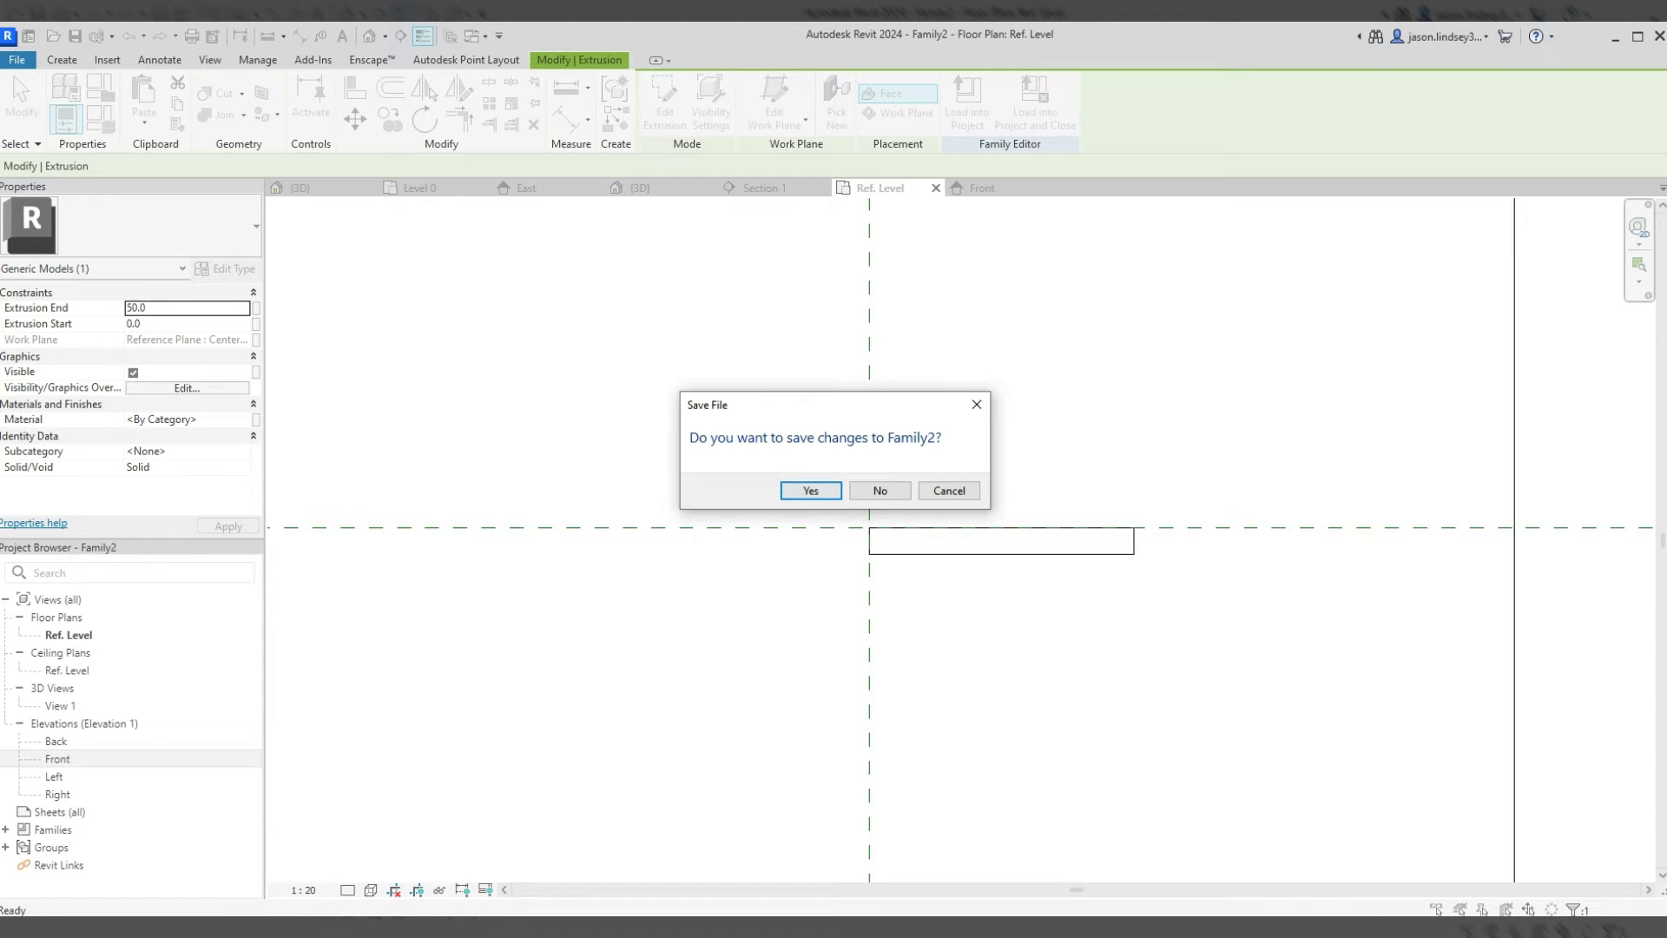
- Save the new family to the Desktop as 'Stair Nosing 2'
{"action": "left_click", "coordinate": [810, 490]}
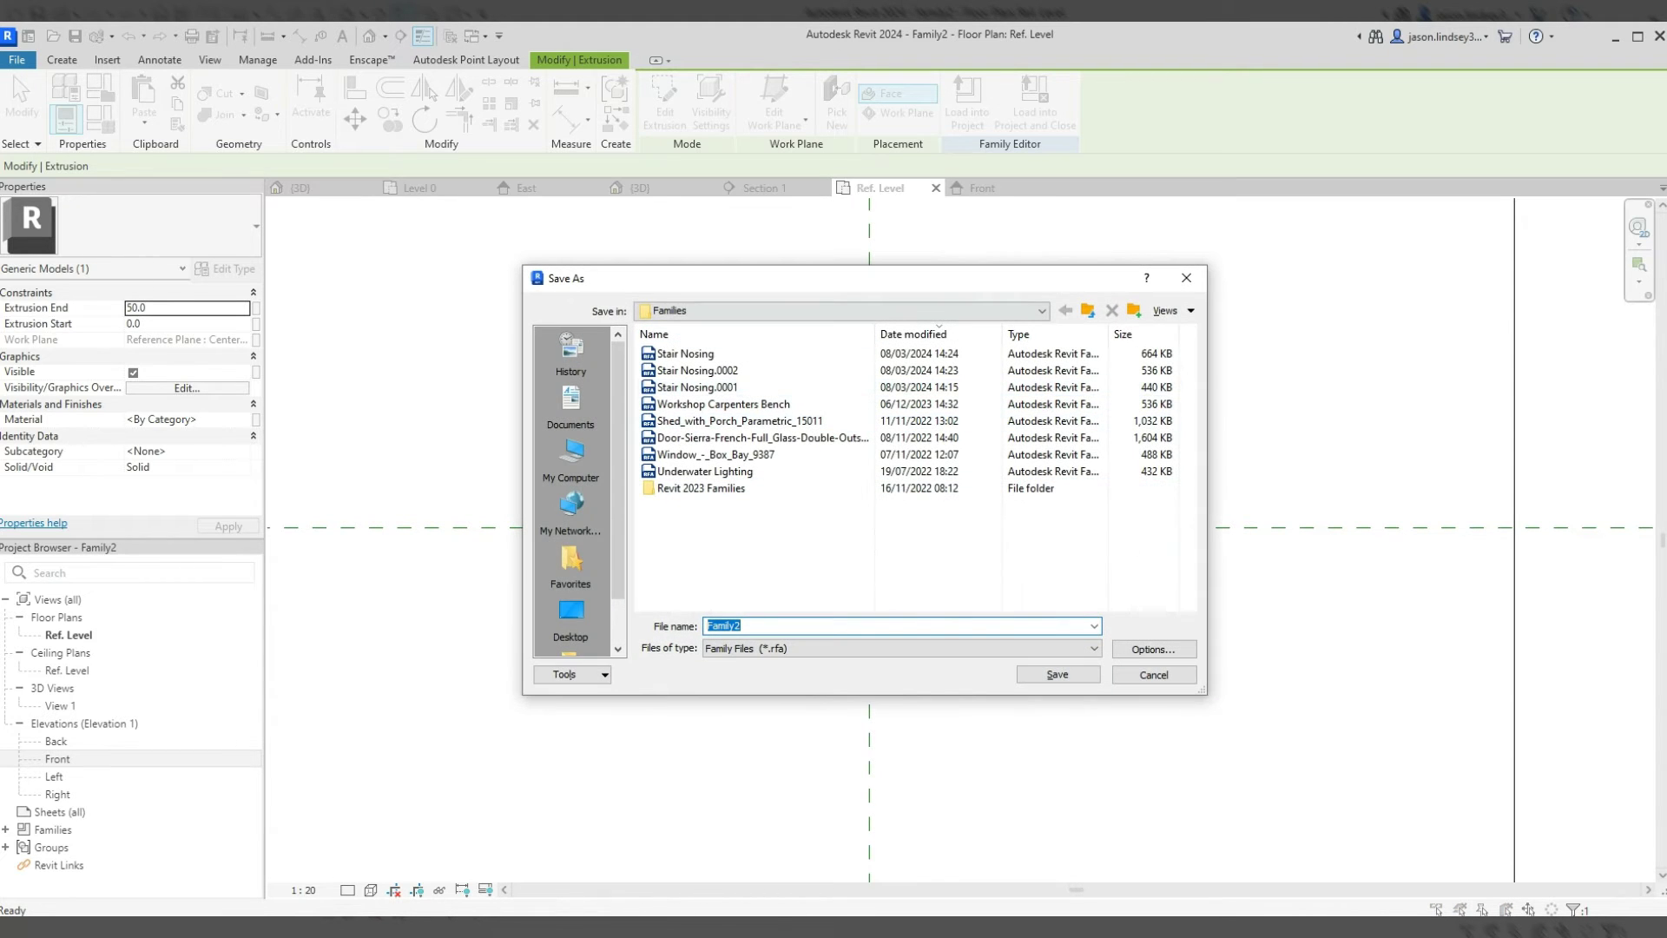
{"action": "left_click", "coordinate": [571, 451]}
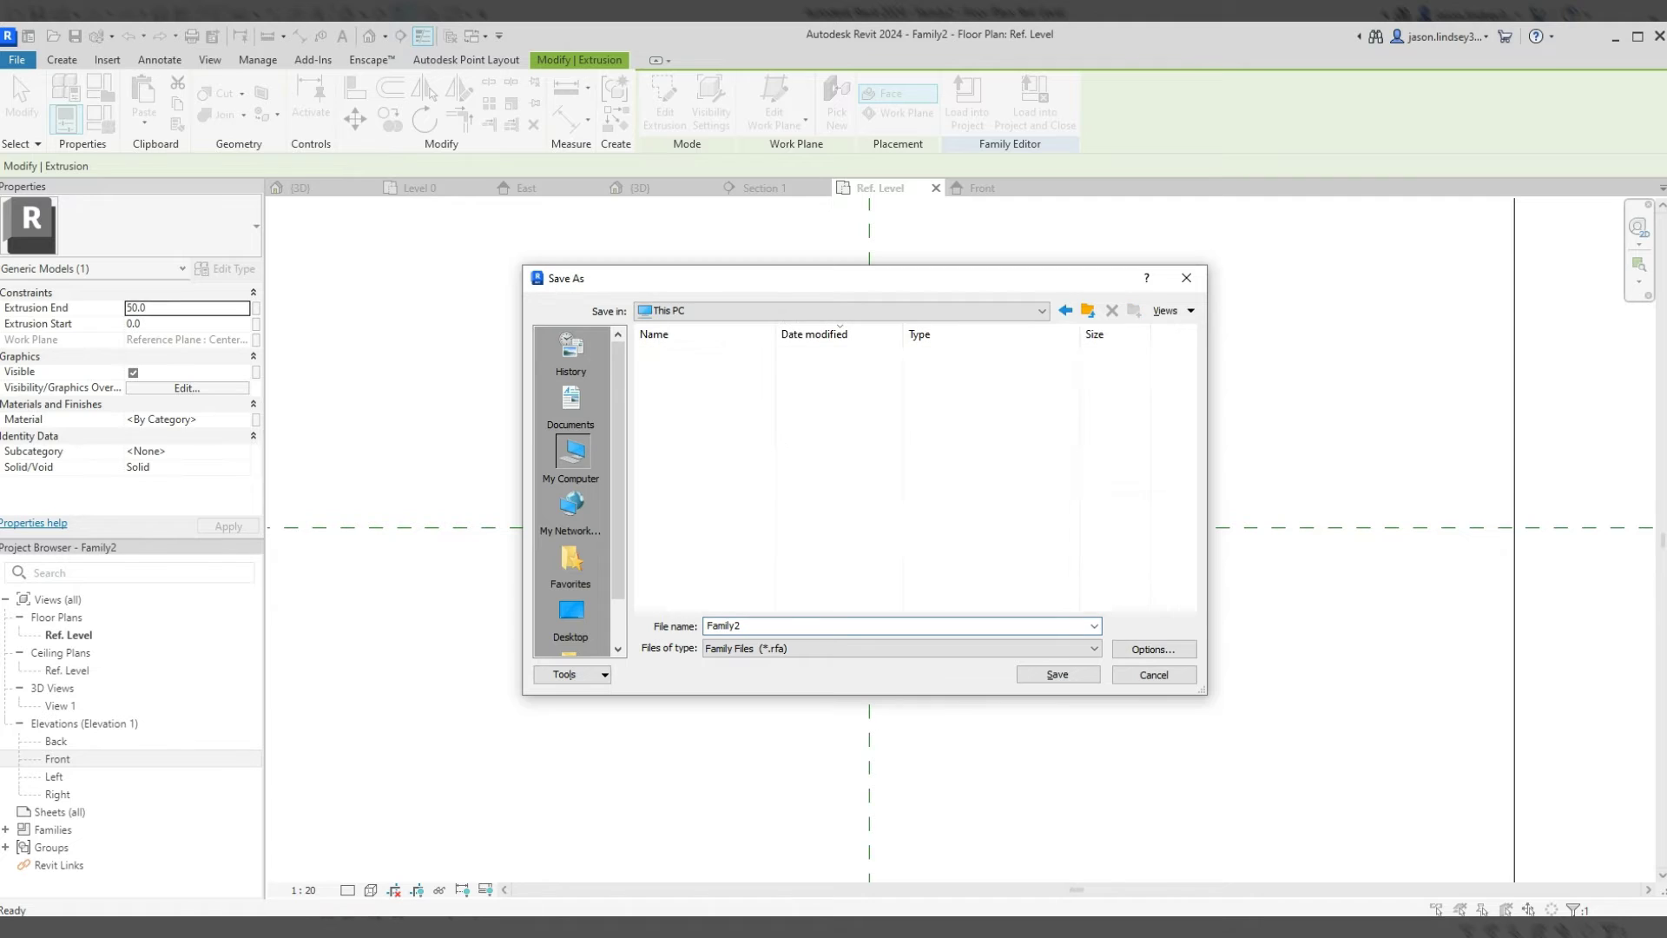
{"action": "double_click", "coordinate": [686, 371]}
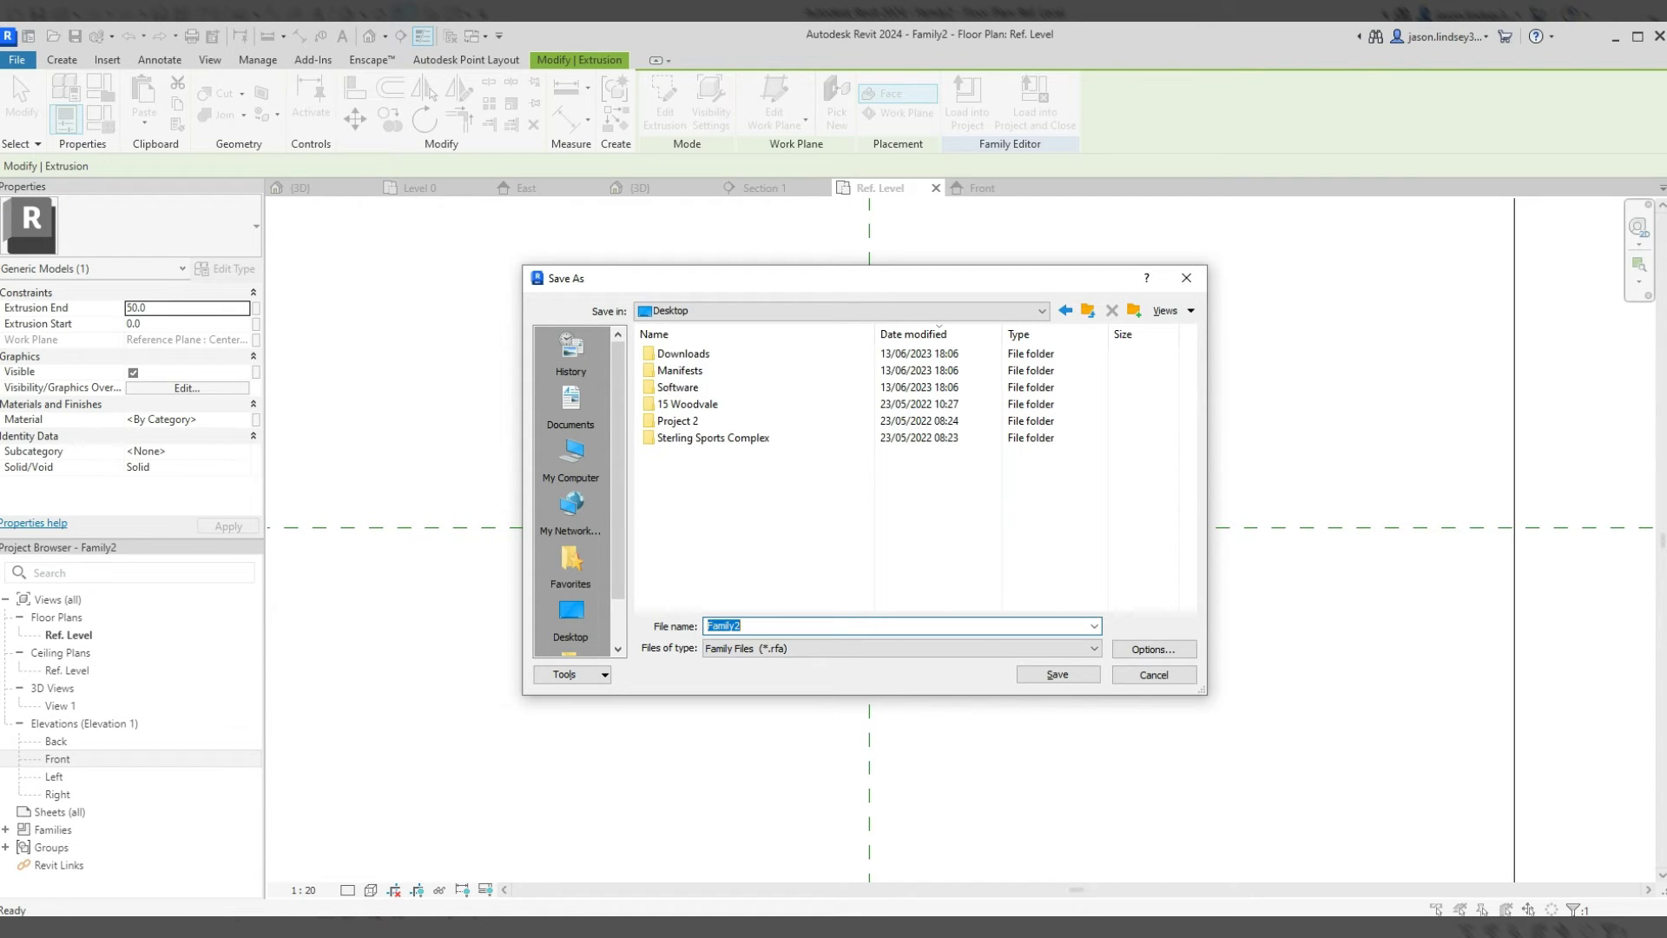
{"action": "type", "text": "Stair "}
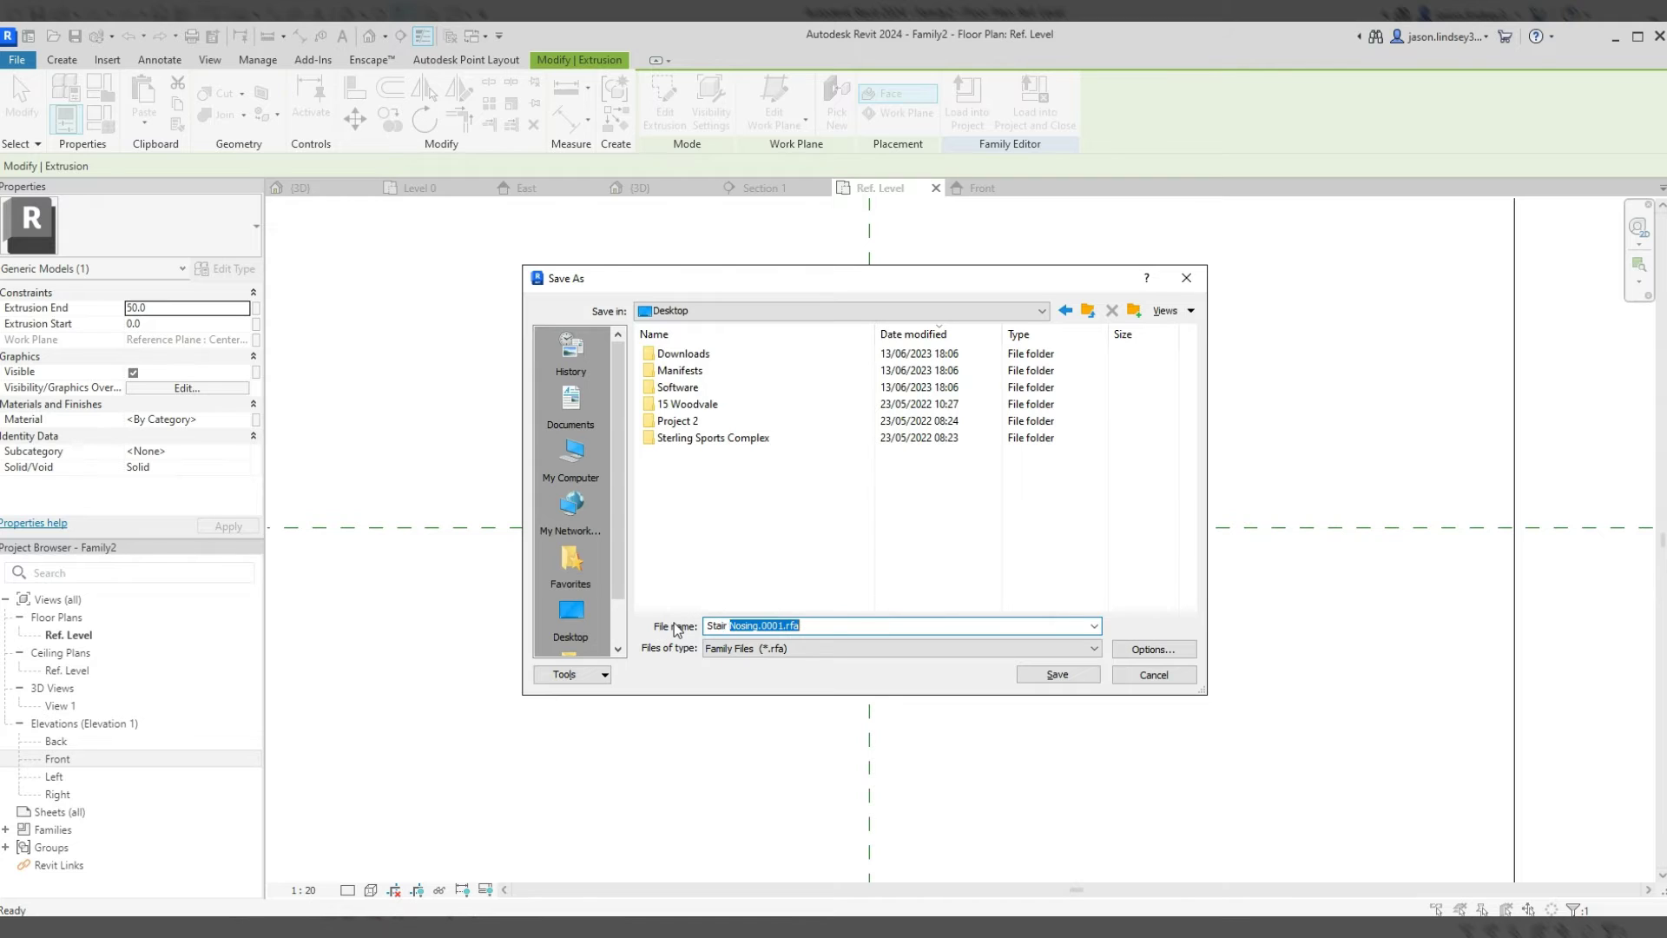
{"action": "type", "text": "Nos"}
{"action": "key", "text": "End"}
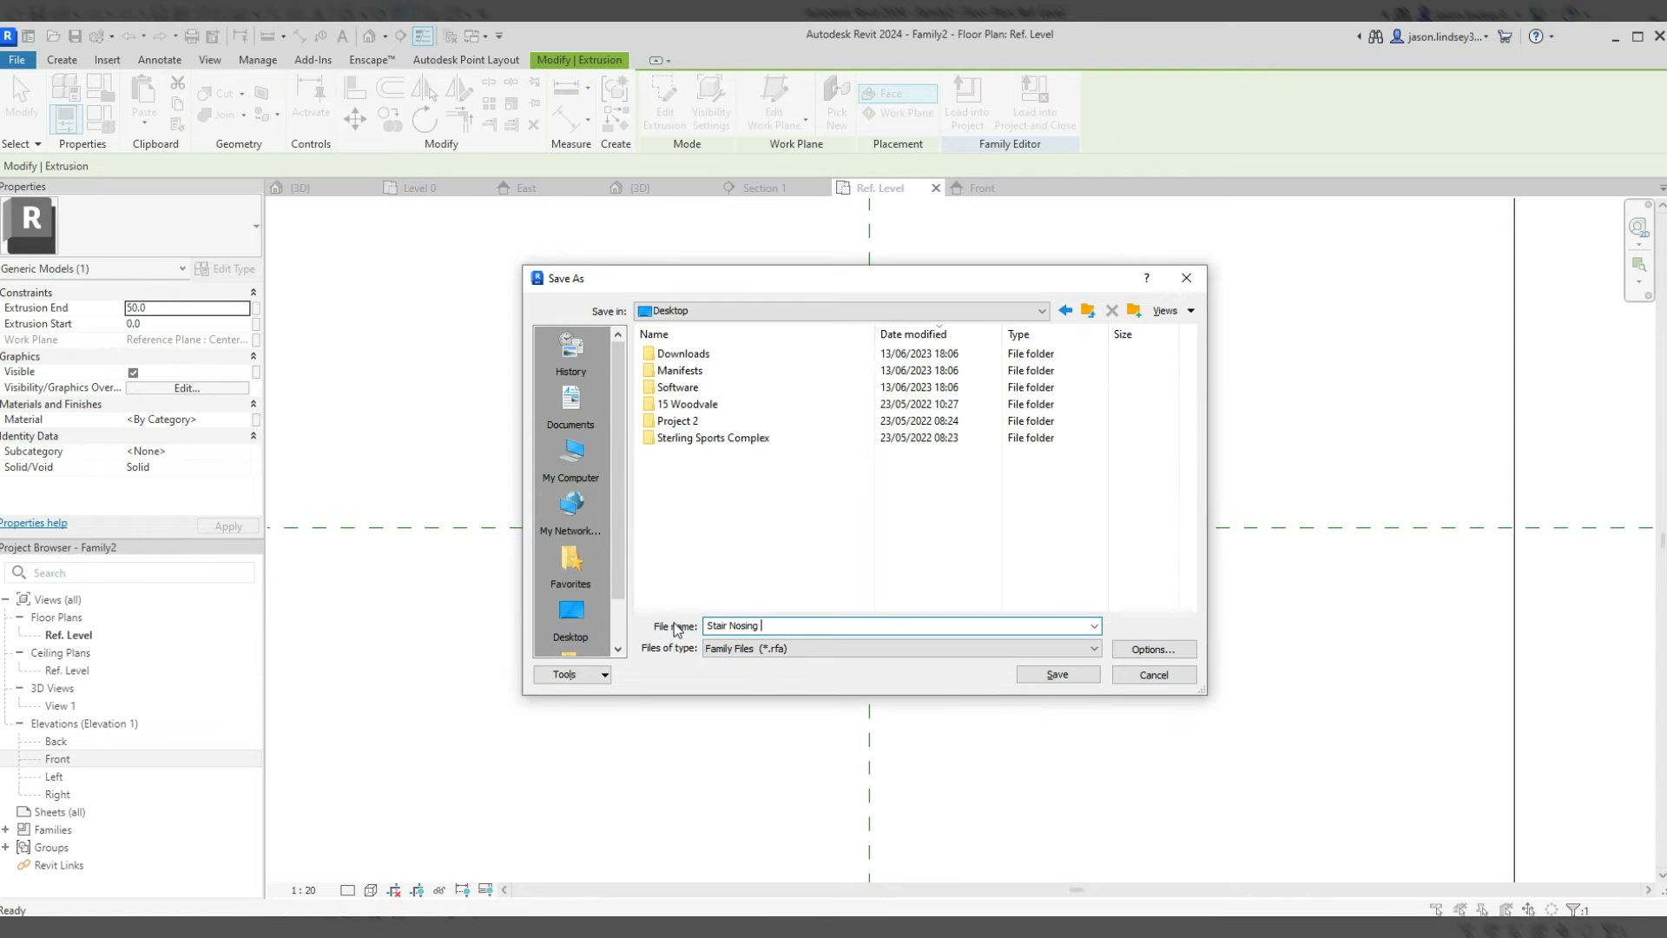
{"action": "type", "text": "2"}
{"action": "key", "text": "Return"}
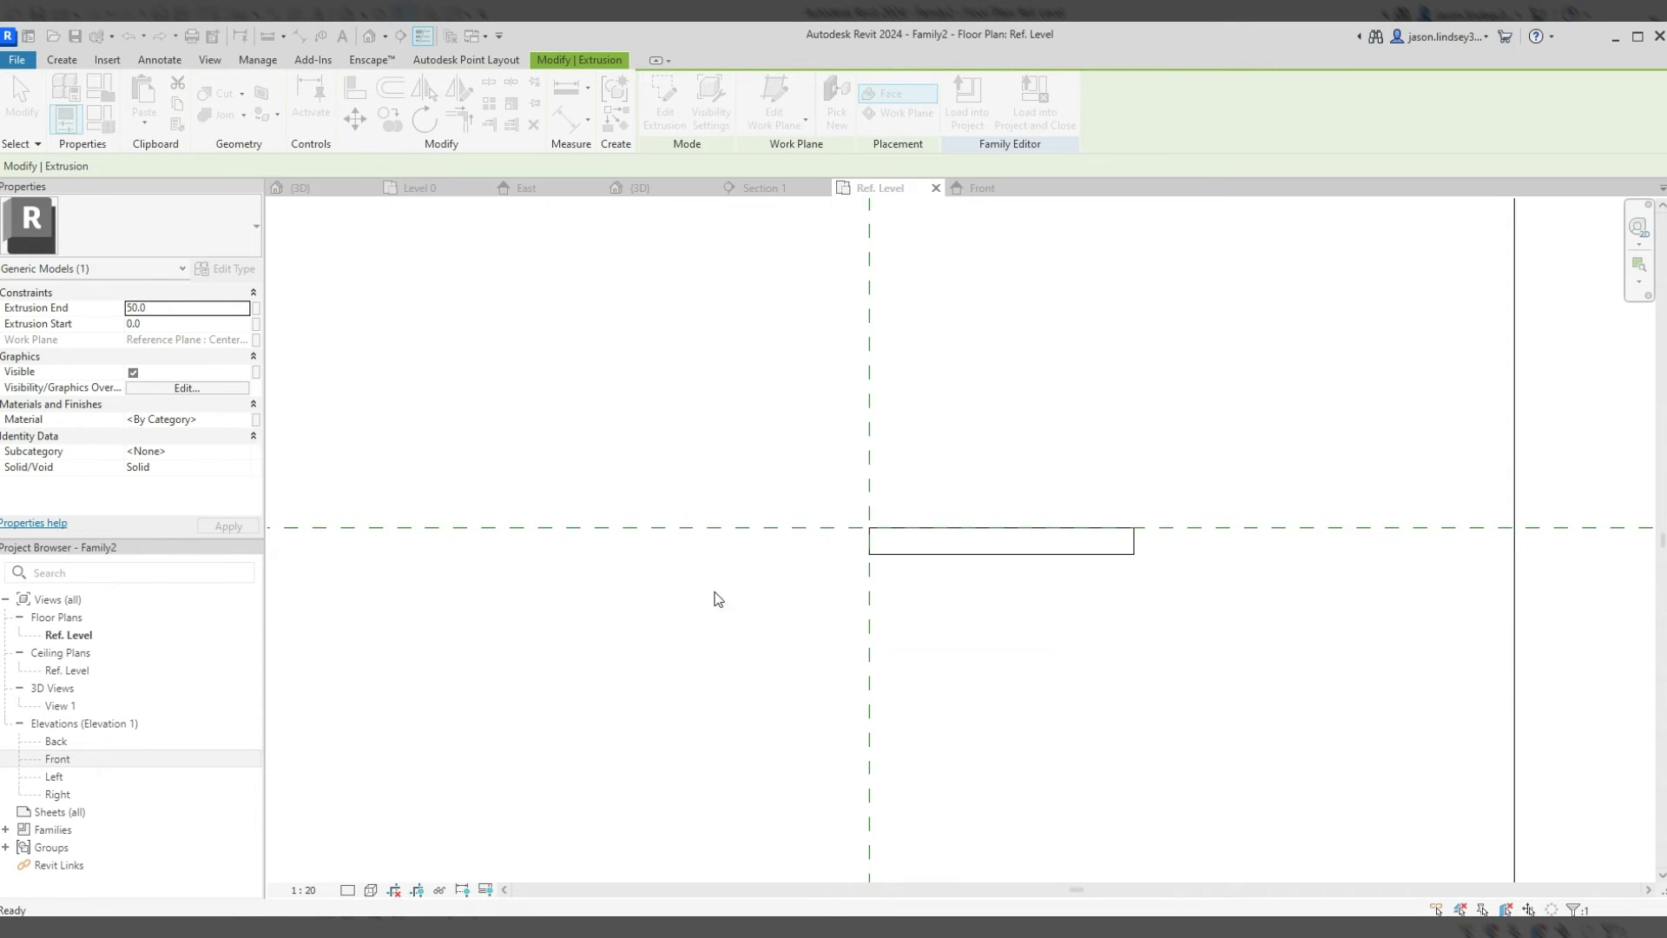
- In Project3's 3D view, place a Stair Nosing 2 on the bottom tread's front edge
{"action": "key", "text": "ctrl+Tab"}
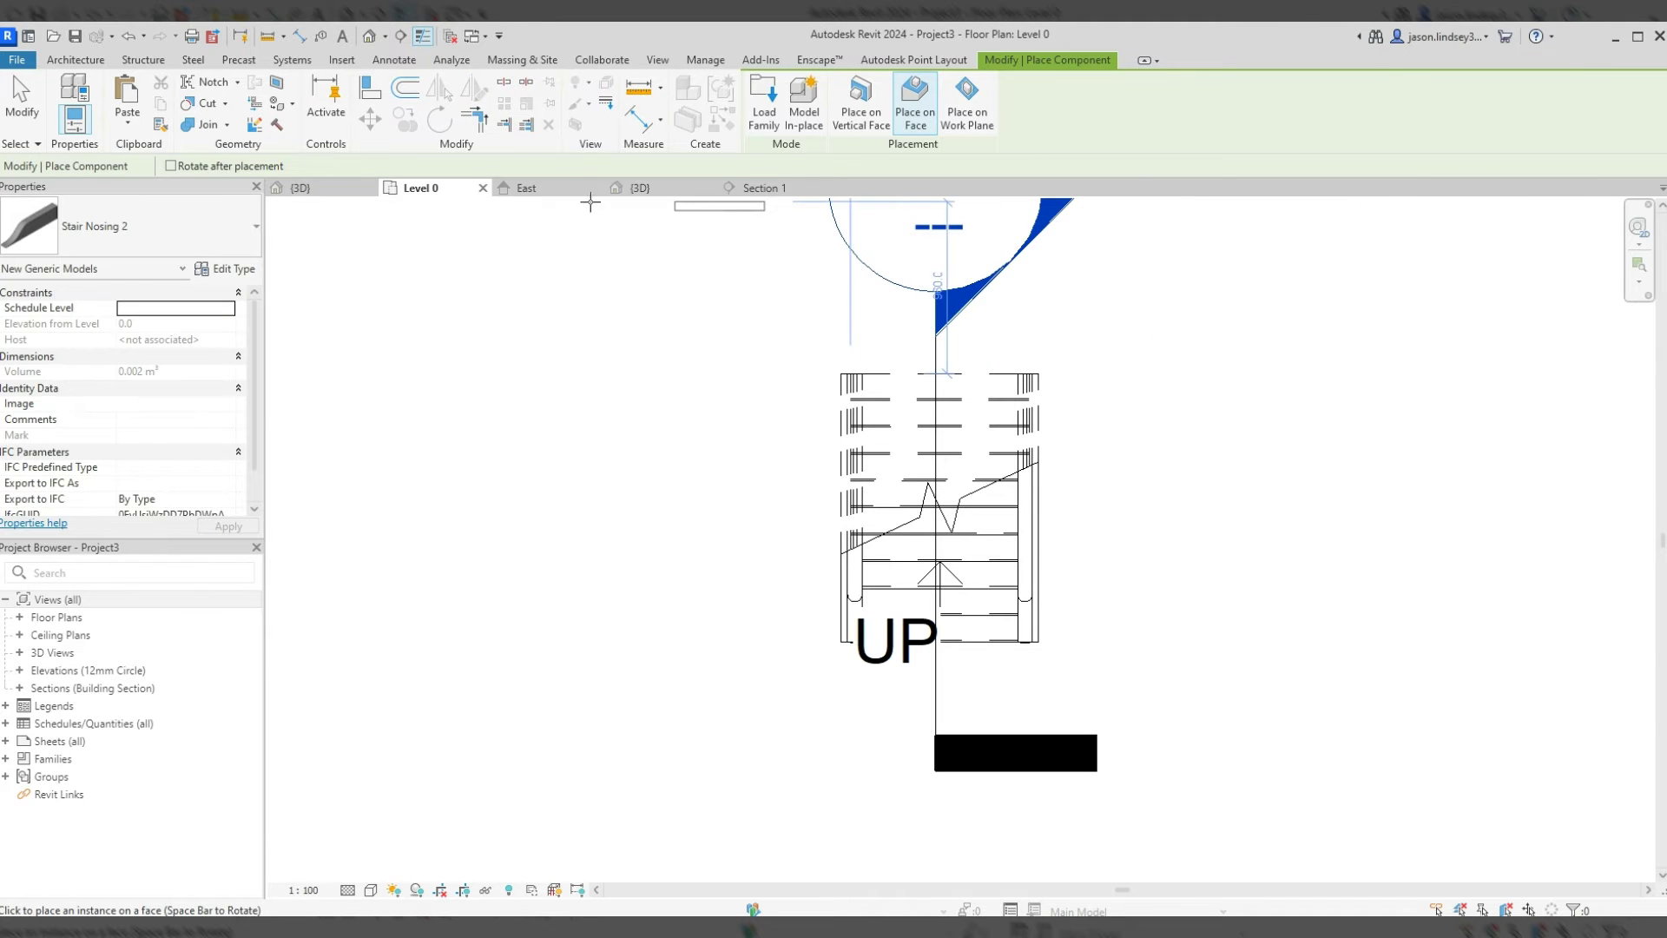
{"action": "left_click", "coordinate": [643, 188]}
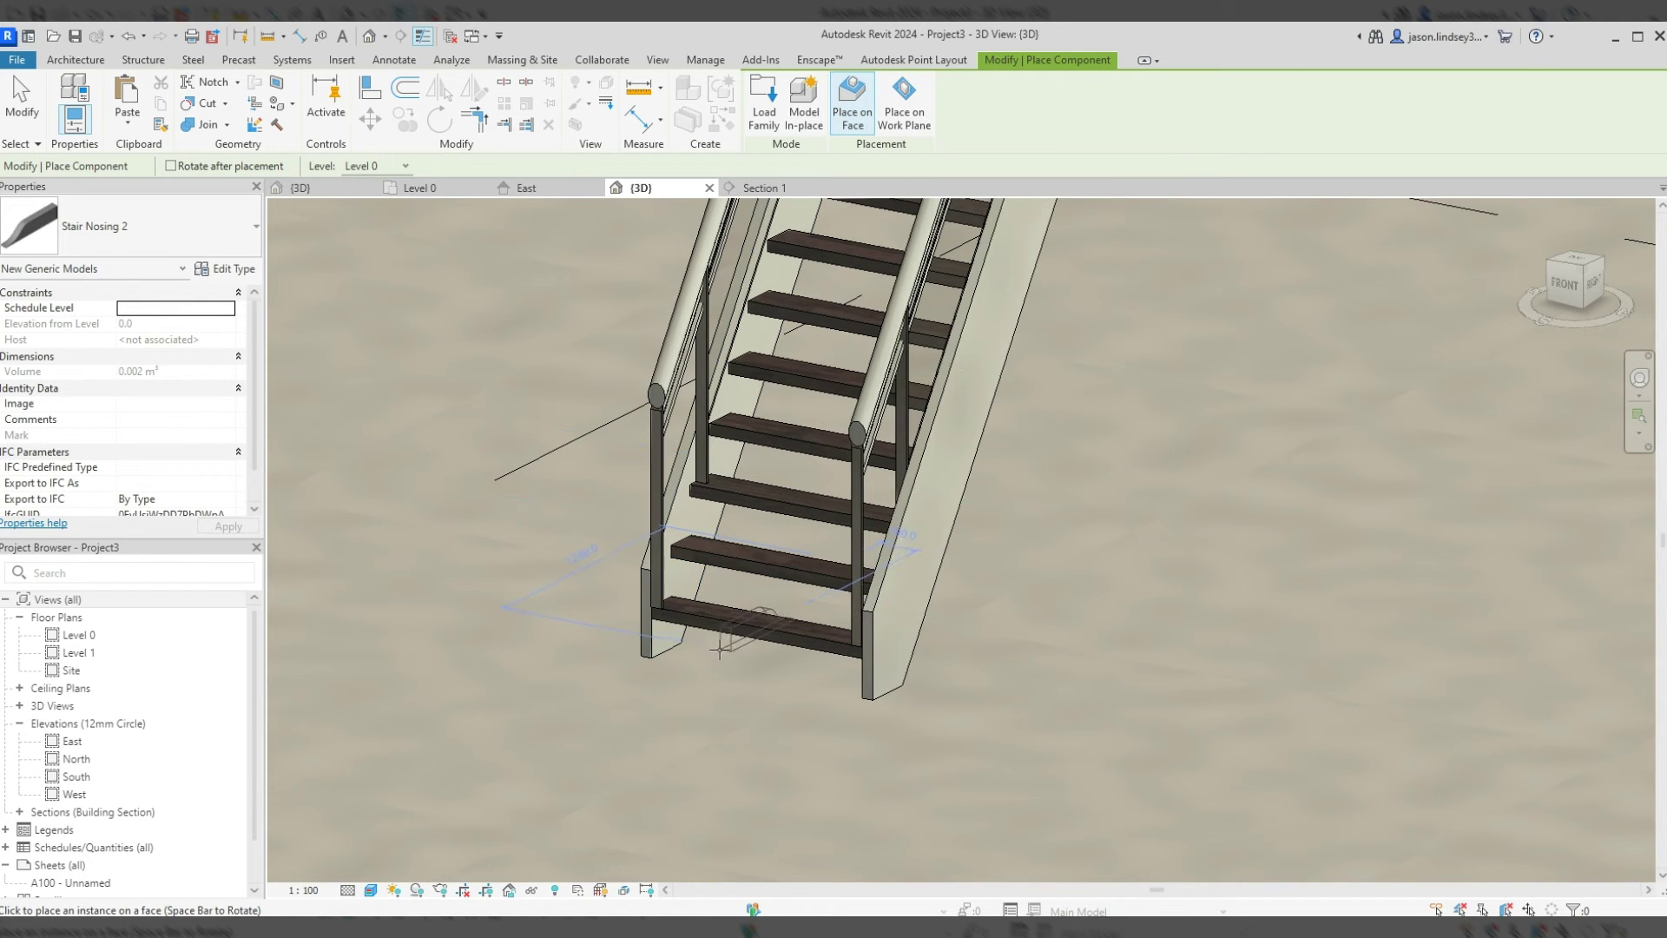
{"action": "scroll", "coordinate": [746, 653], "scroll_direction": "up", "scroll_amount": 6}
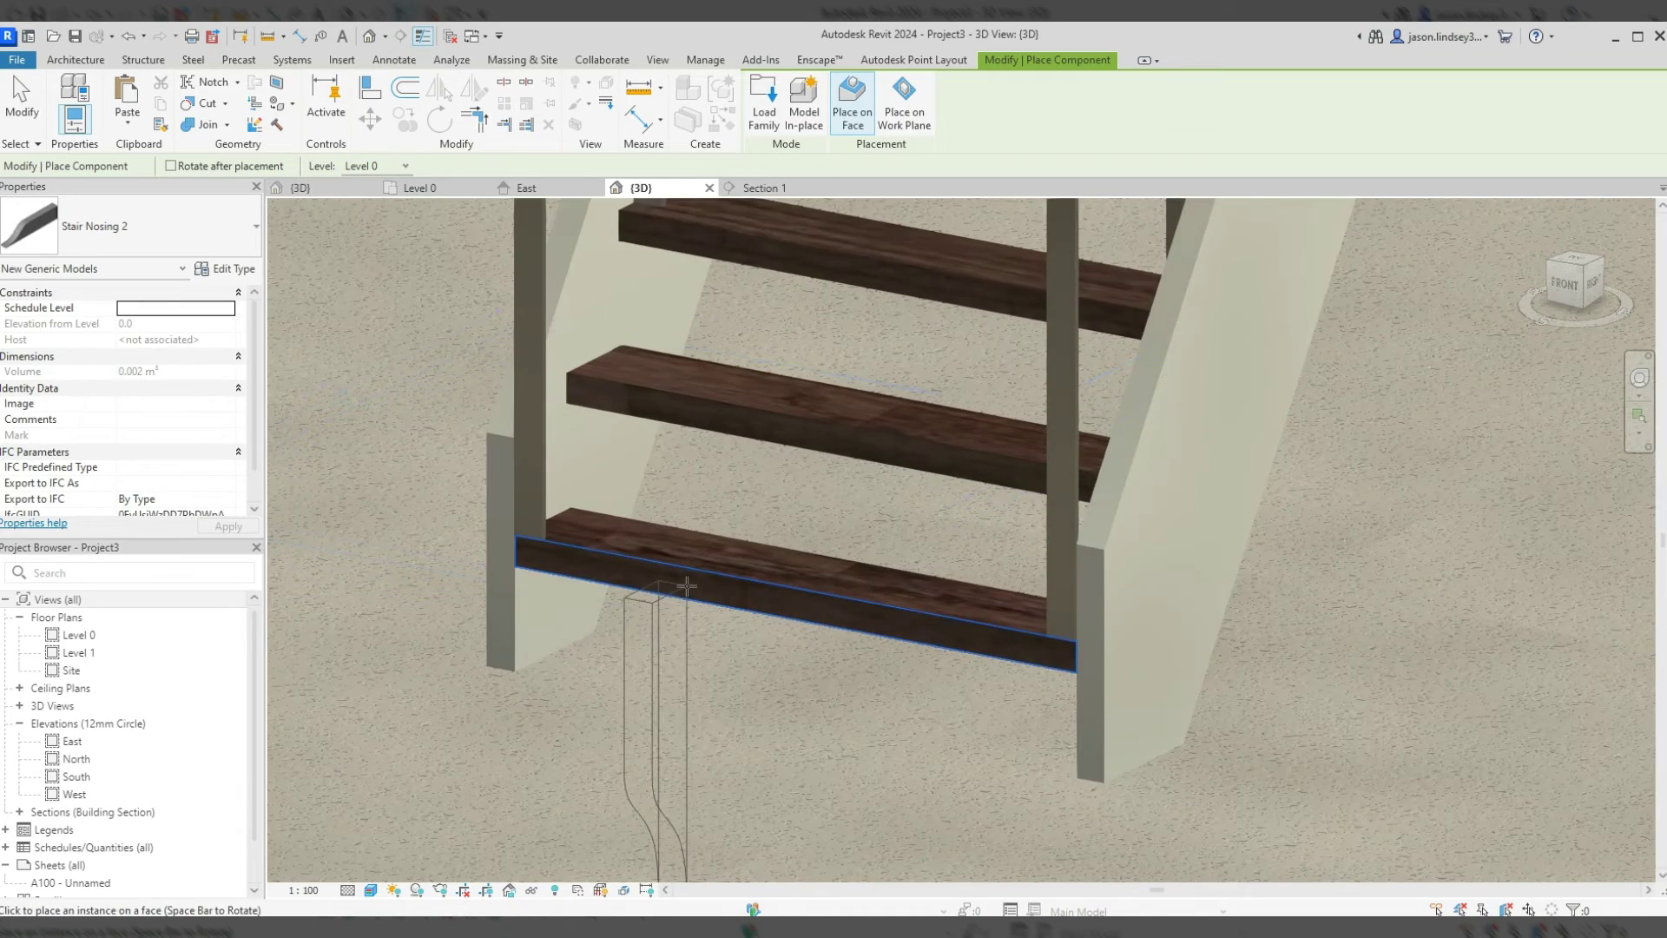
{"action": "middle_click_drag", "start_coordinate": [680, 692], "coordinate": [772, 612], "text": "shift"}
{"action": "scroll", "coordinate": [773, 611], "scroll_direction": "down", "scroll_amount": 5}
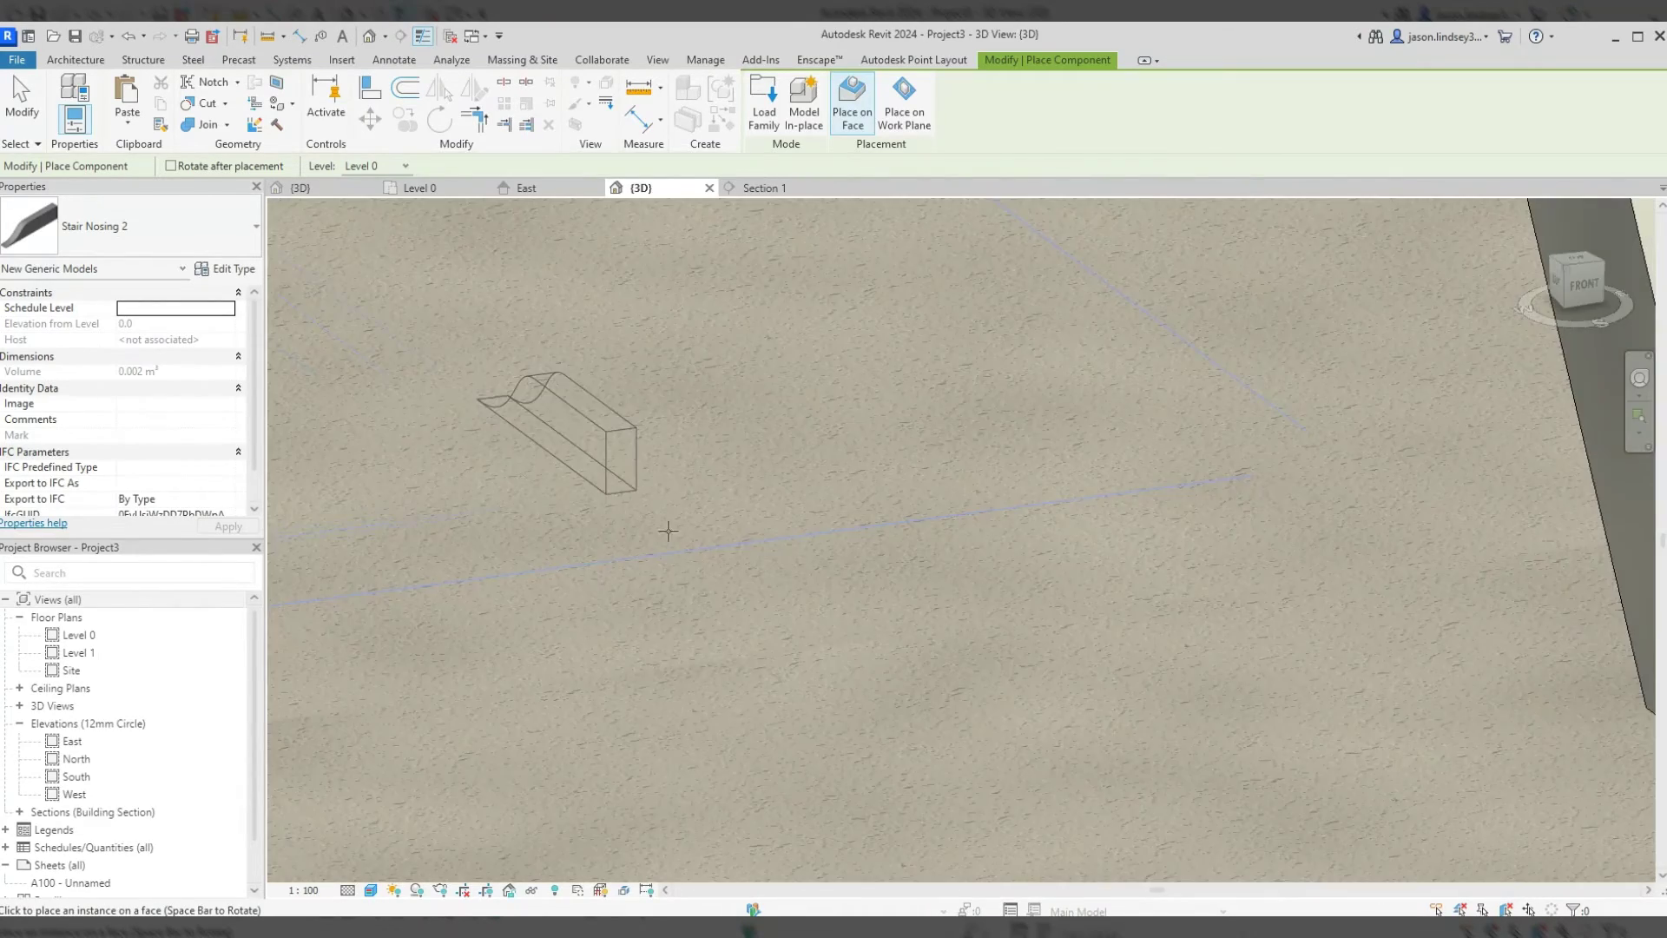
{"action": "middle_click_drag", "start_coordinate": [671, 525], "coordinate": [1096, 562], "text": "shift"}
{"action": "scroll", "coordinate": [1205, 543], "scroll_direction": "up", "scroll_amount": 6}
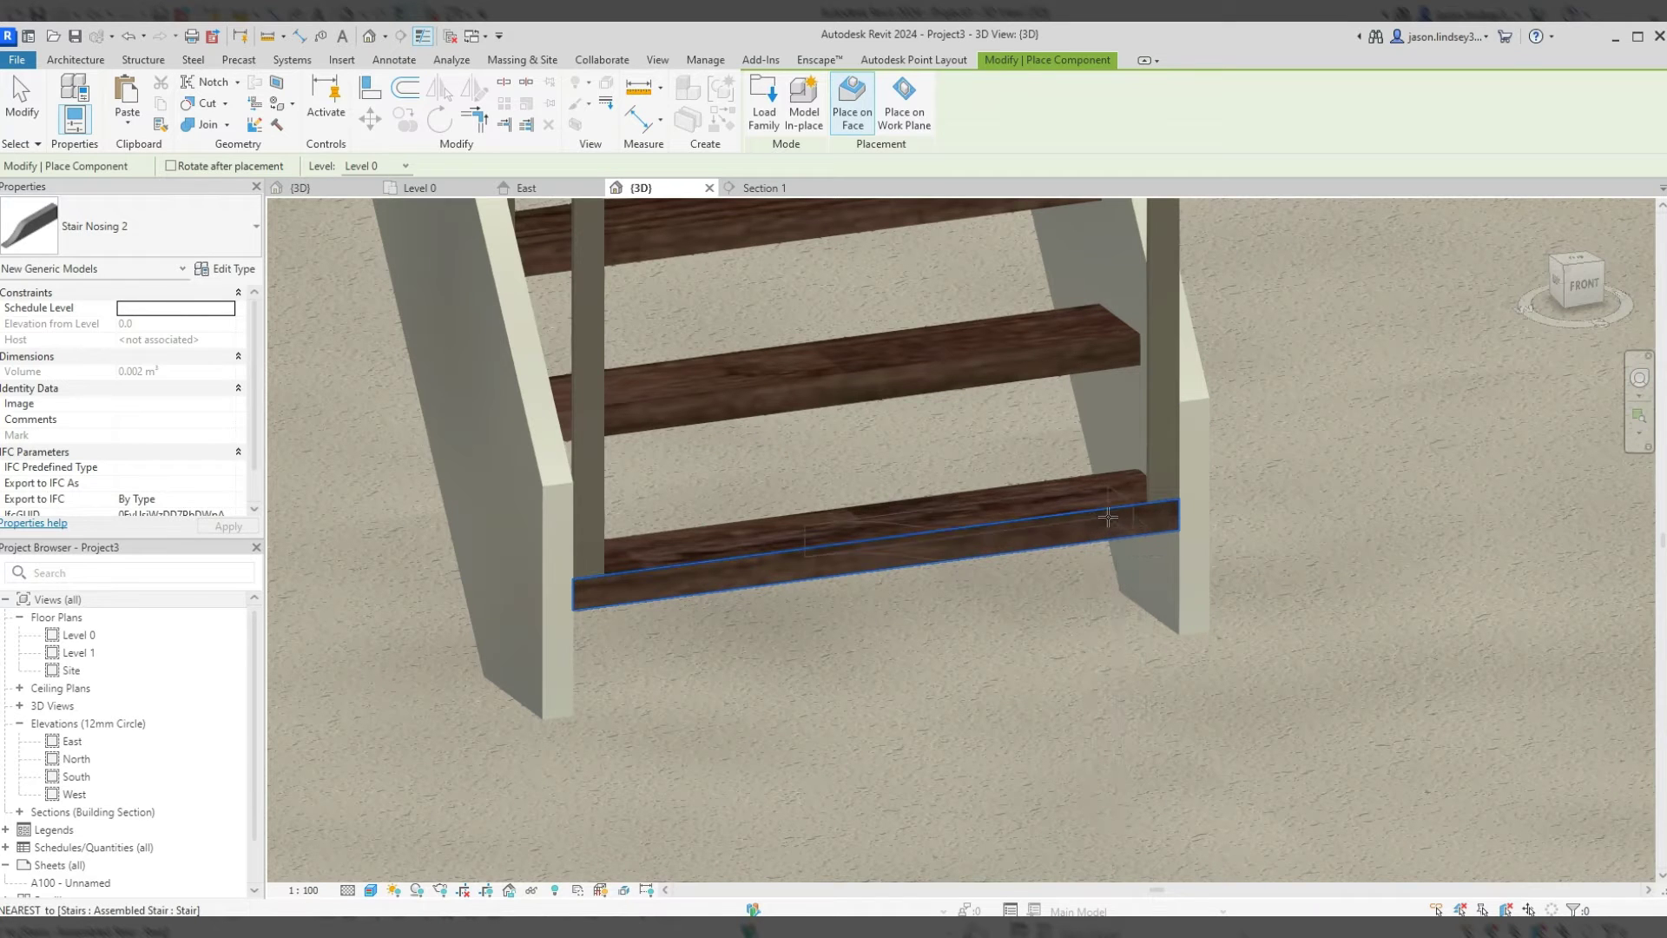
{"action": "left_click", "coordinate": [1174, 525]}
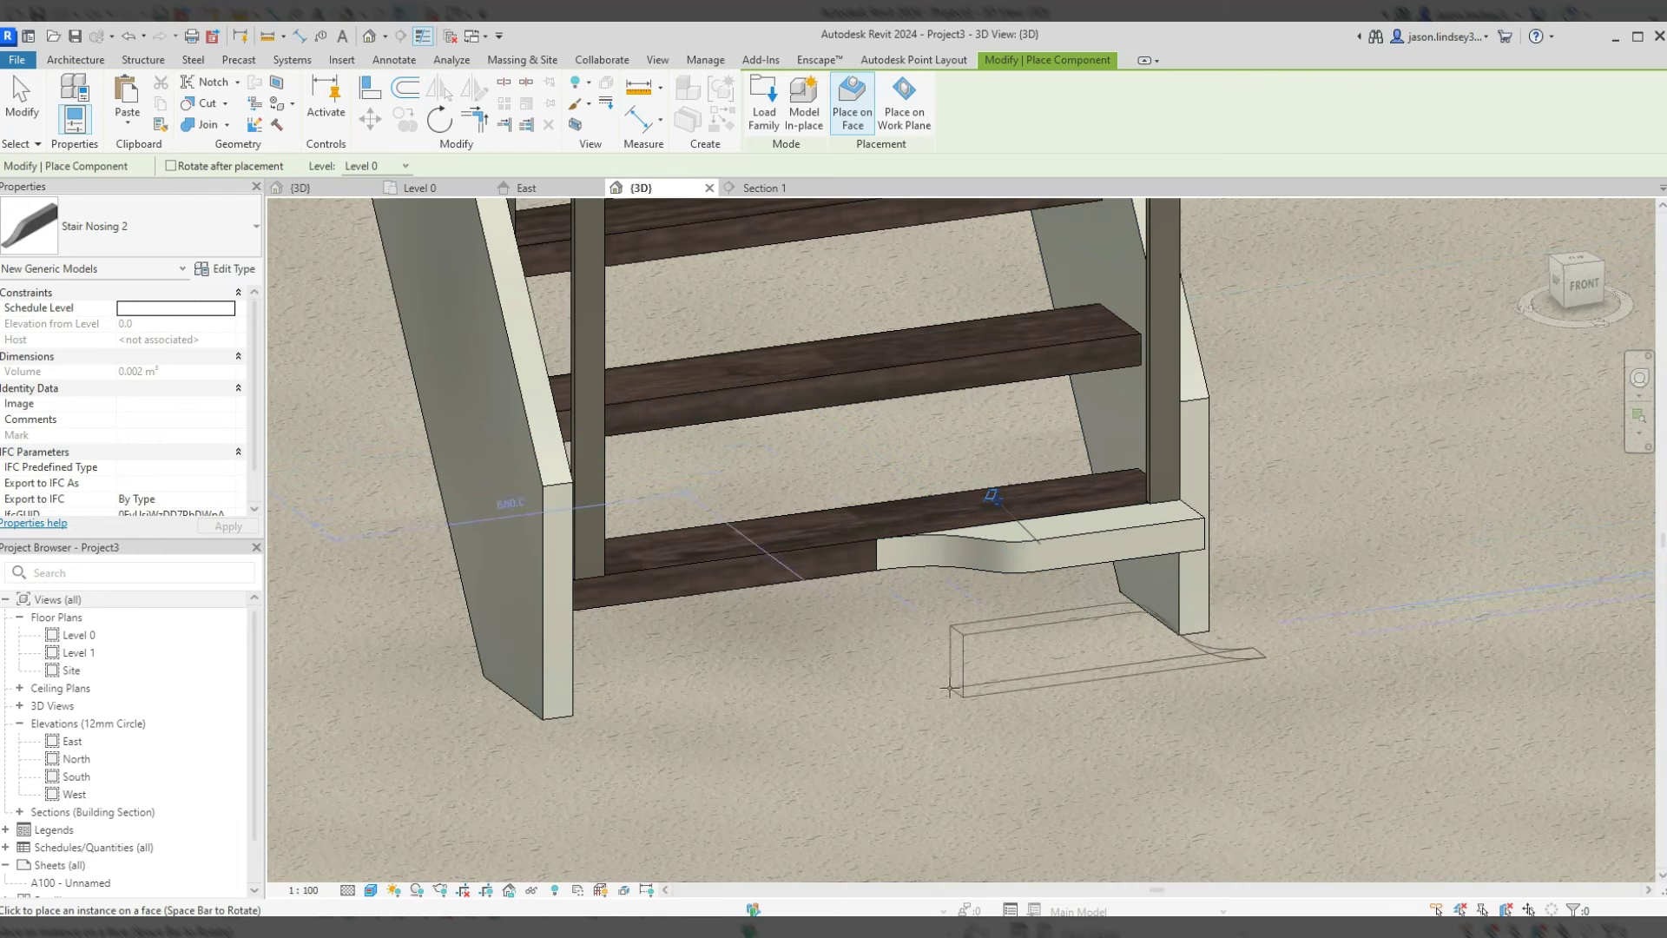
{"action": "key", "text": "Escape"}
{"action": "key", "text": "Escape"}
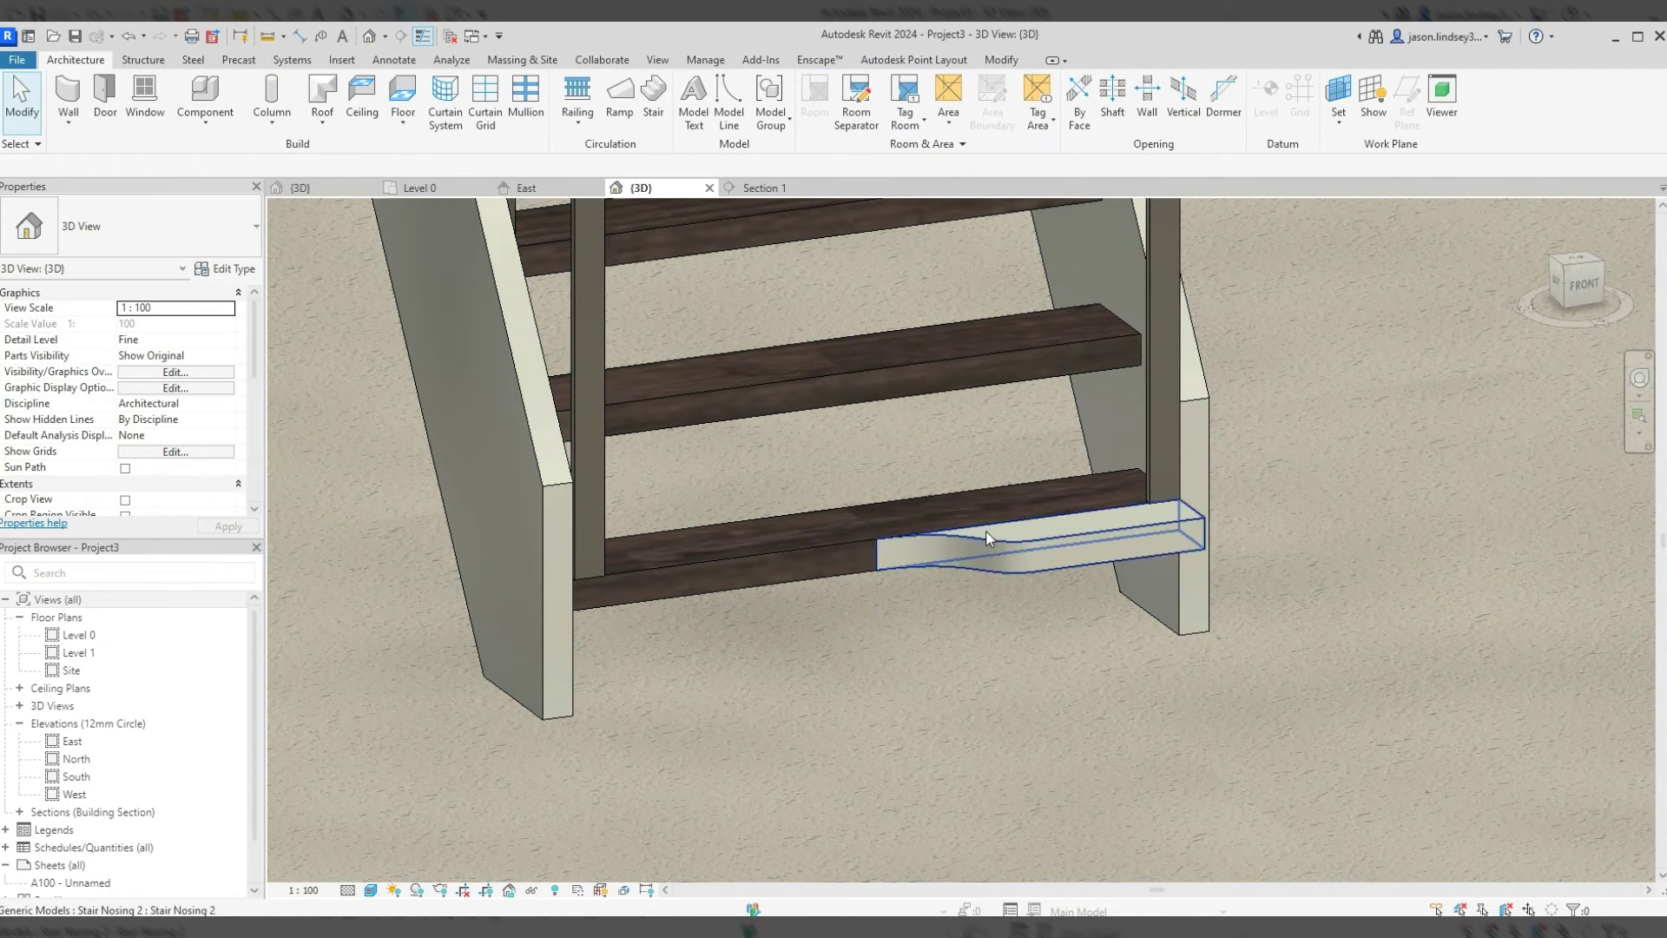
- Give the nosing extrusion the Oak Flooring, Espresso material and load the family back into Project3
{"action": "double_click", "coordinate": [1035, 541]}
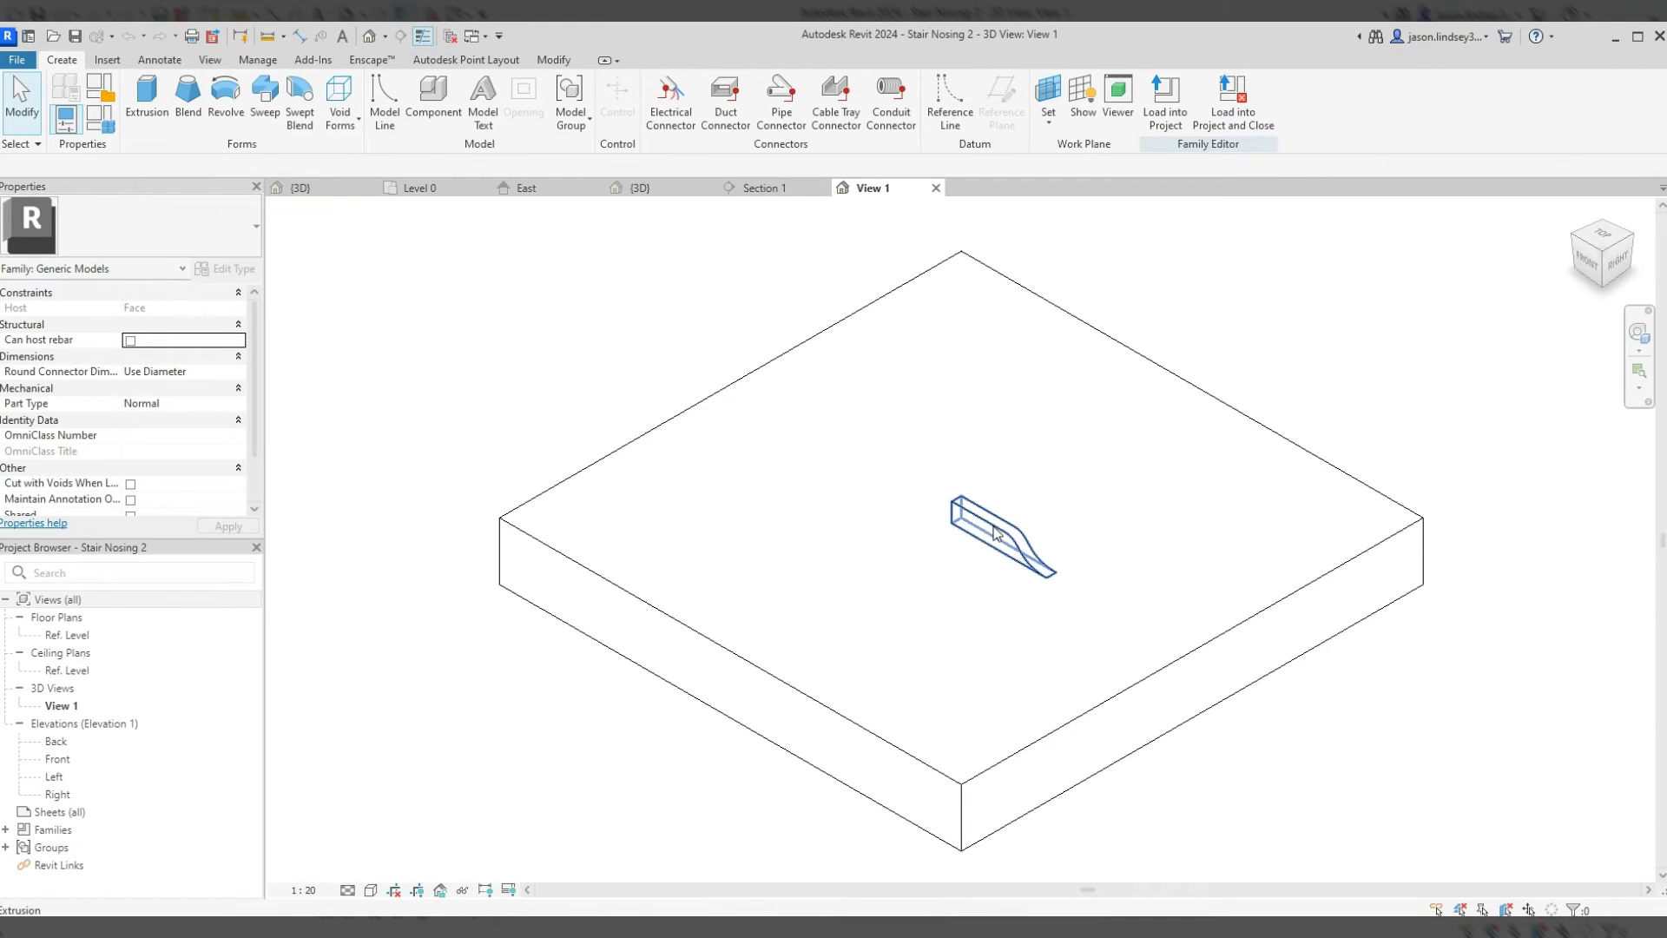
{"action": "left_click", "coordinate": [996, 533]}
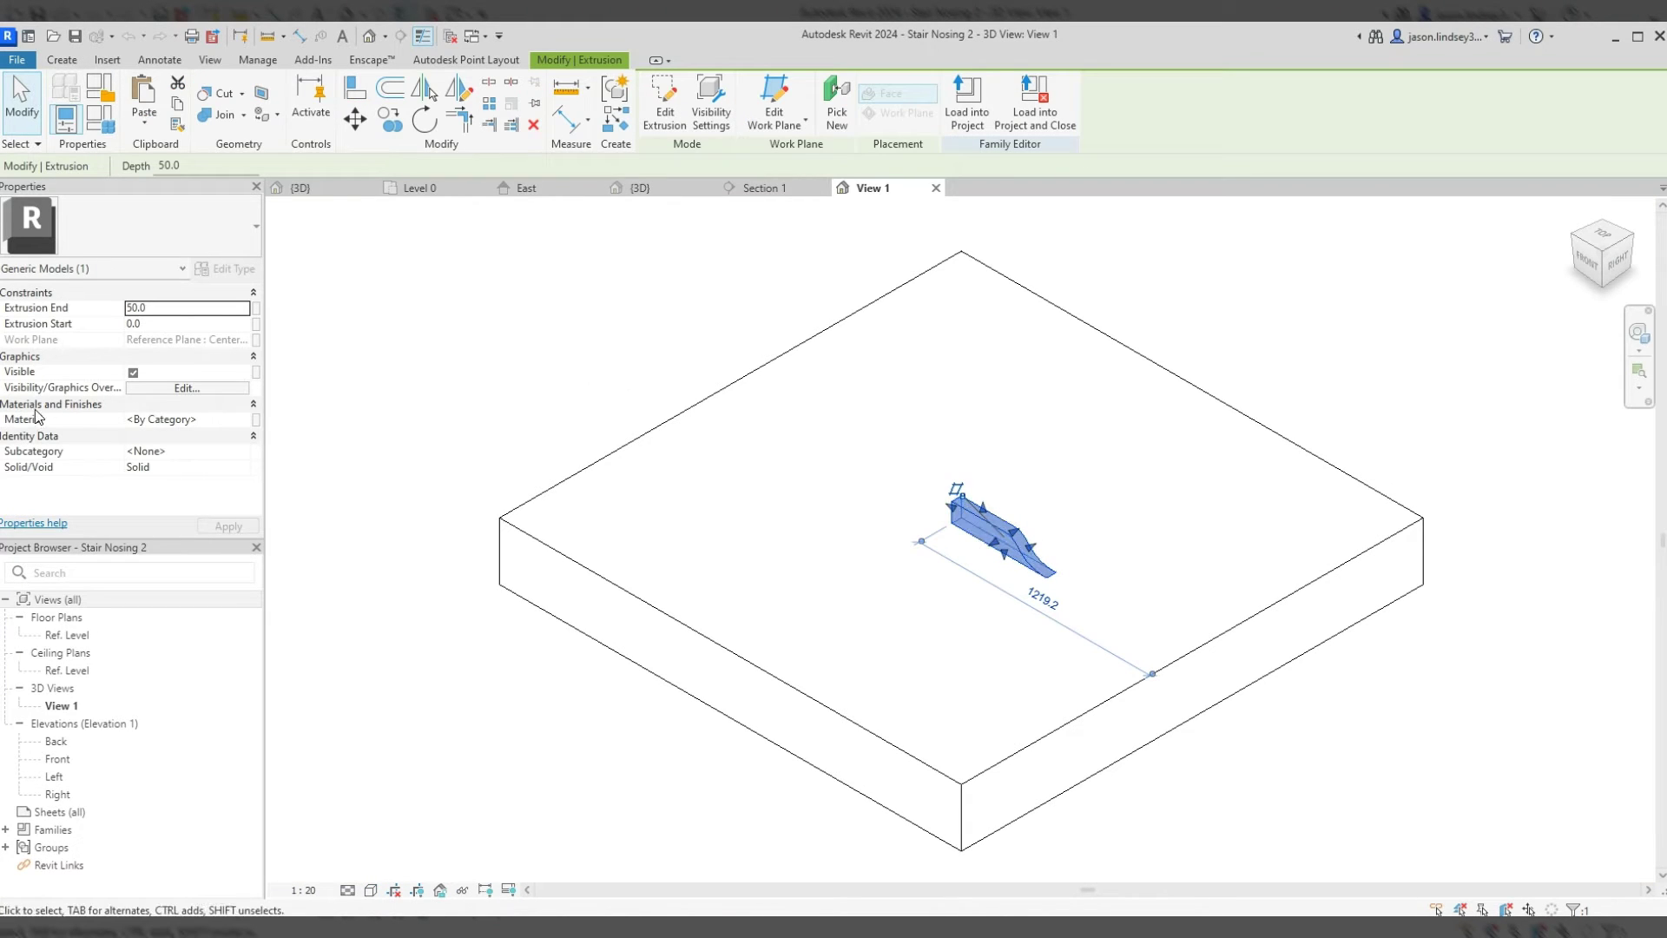
{"action": "left_click", "coordinate": [228, 422]}
{"action": "left_click", "coordinate": [244, 419]}
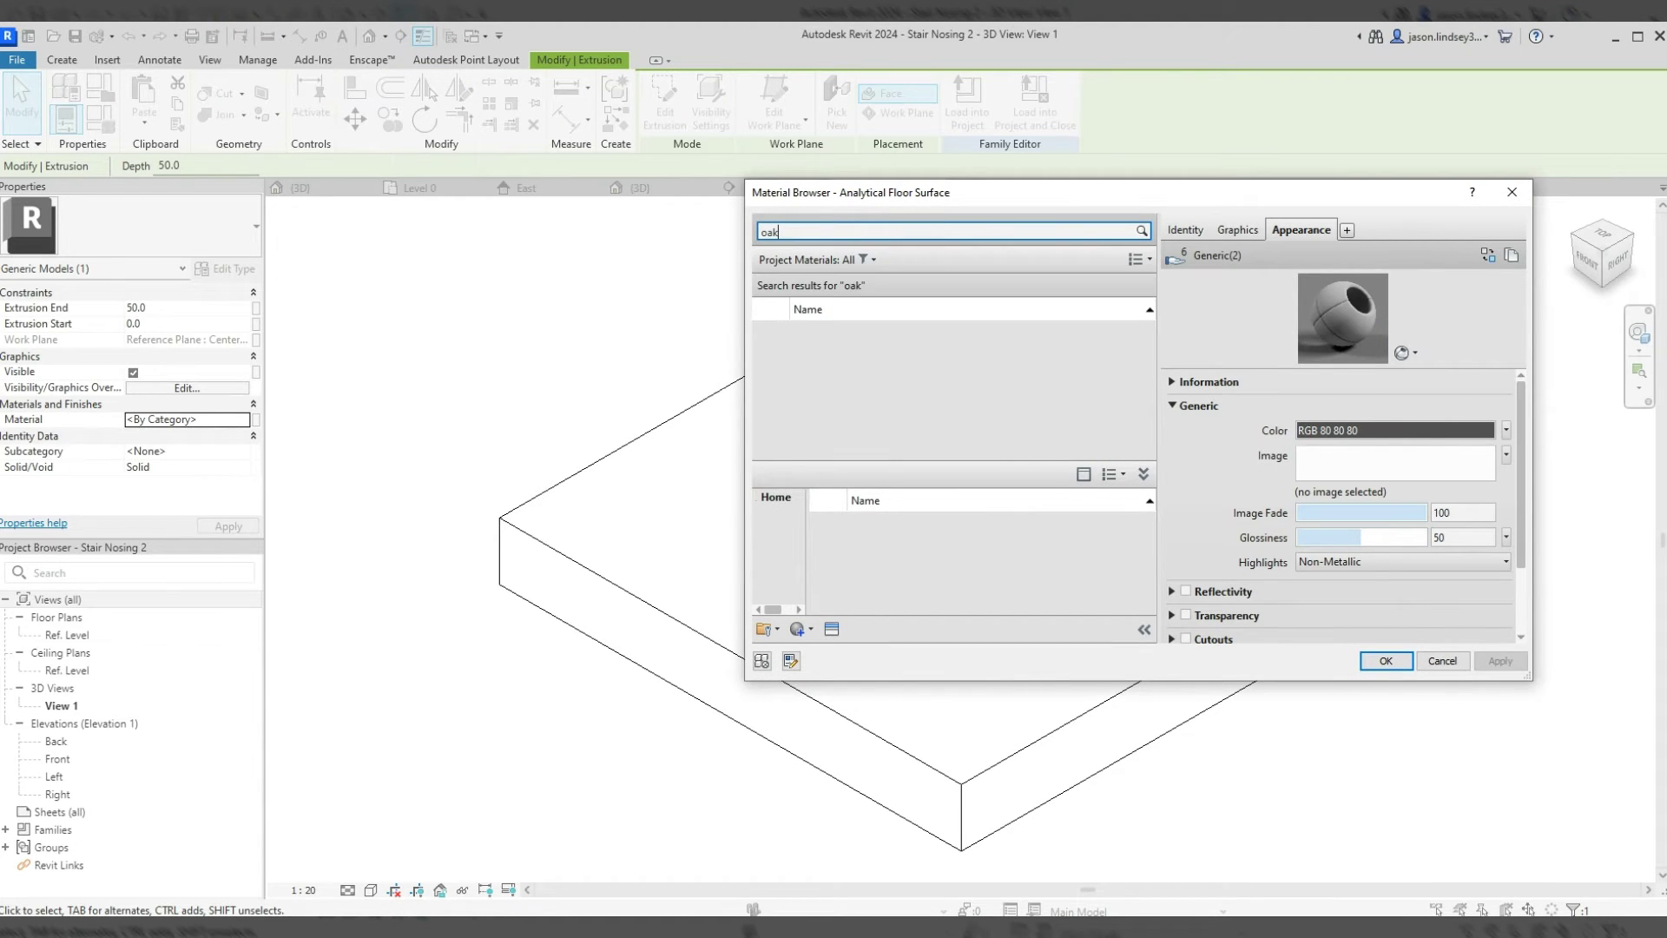
{"action": "scroll", "coordinate": [955, 547], "scroll_direction": "down", "scroll_amount": 3}
{"action": "scroll", "coordinate": [976, 560], "scroll_direction": "down", "scroll_amount": 3}
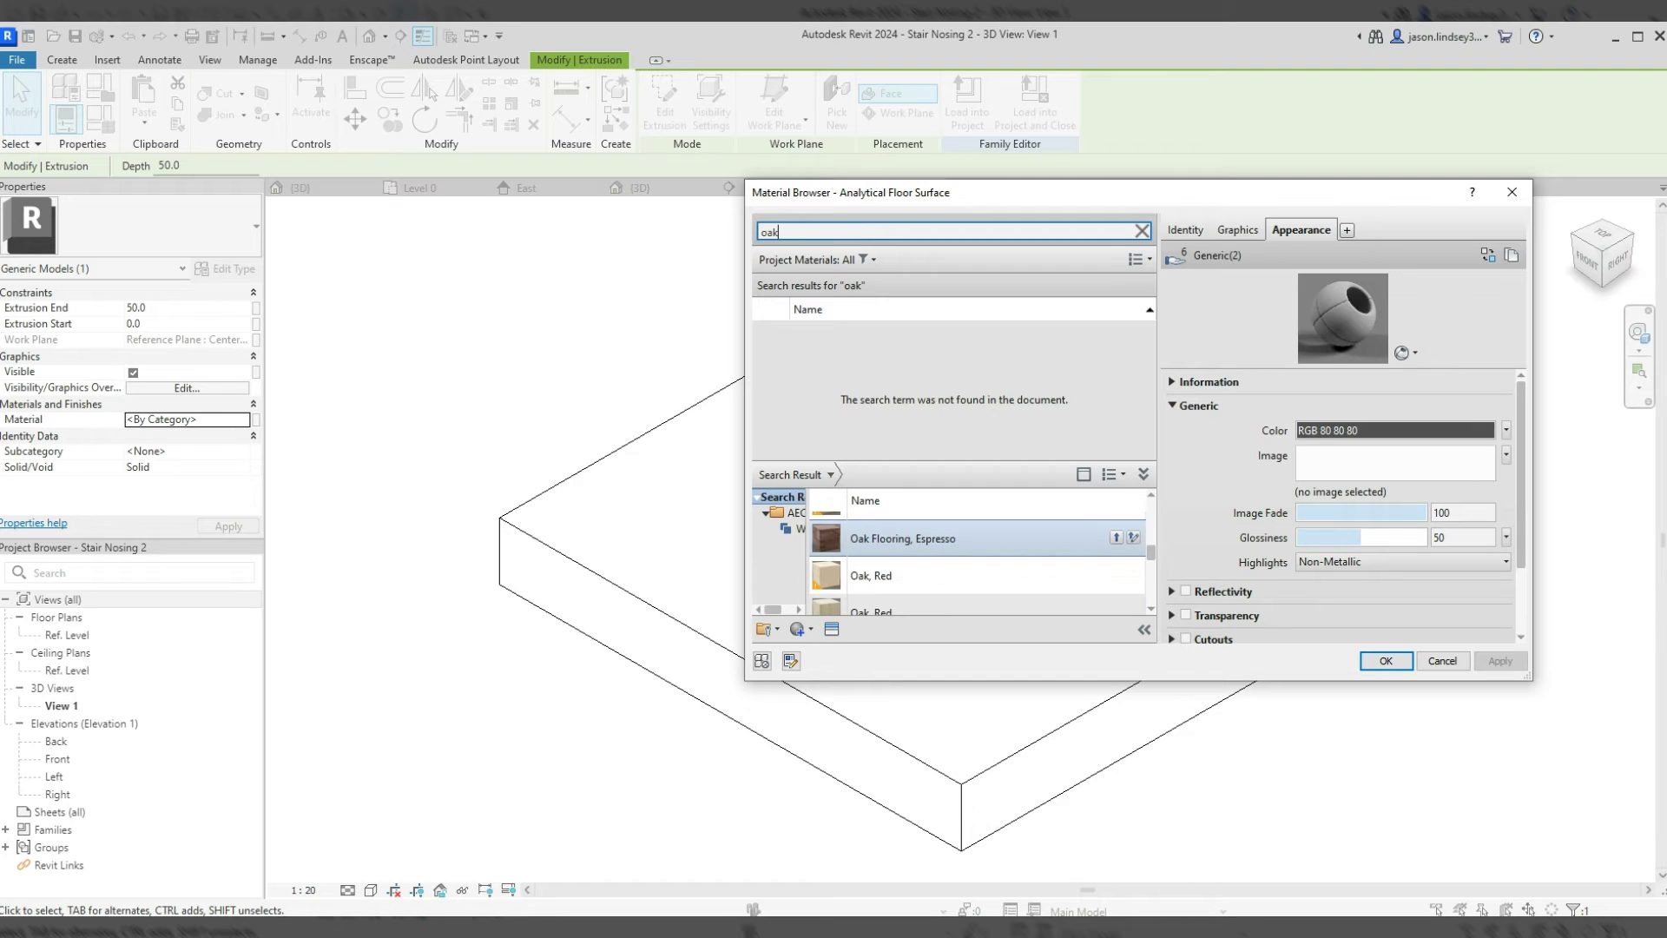
{"action": "left_click", "coordinate": [1117, 538]}
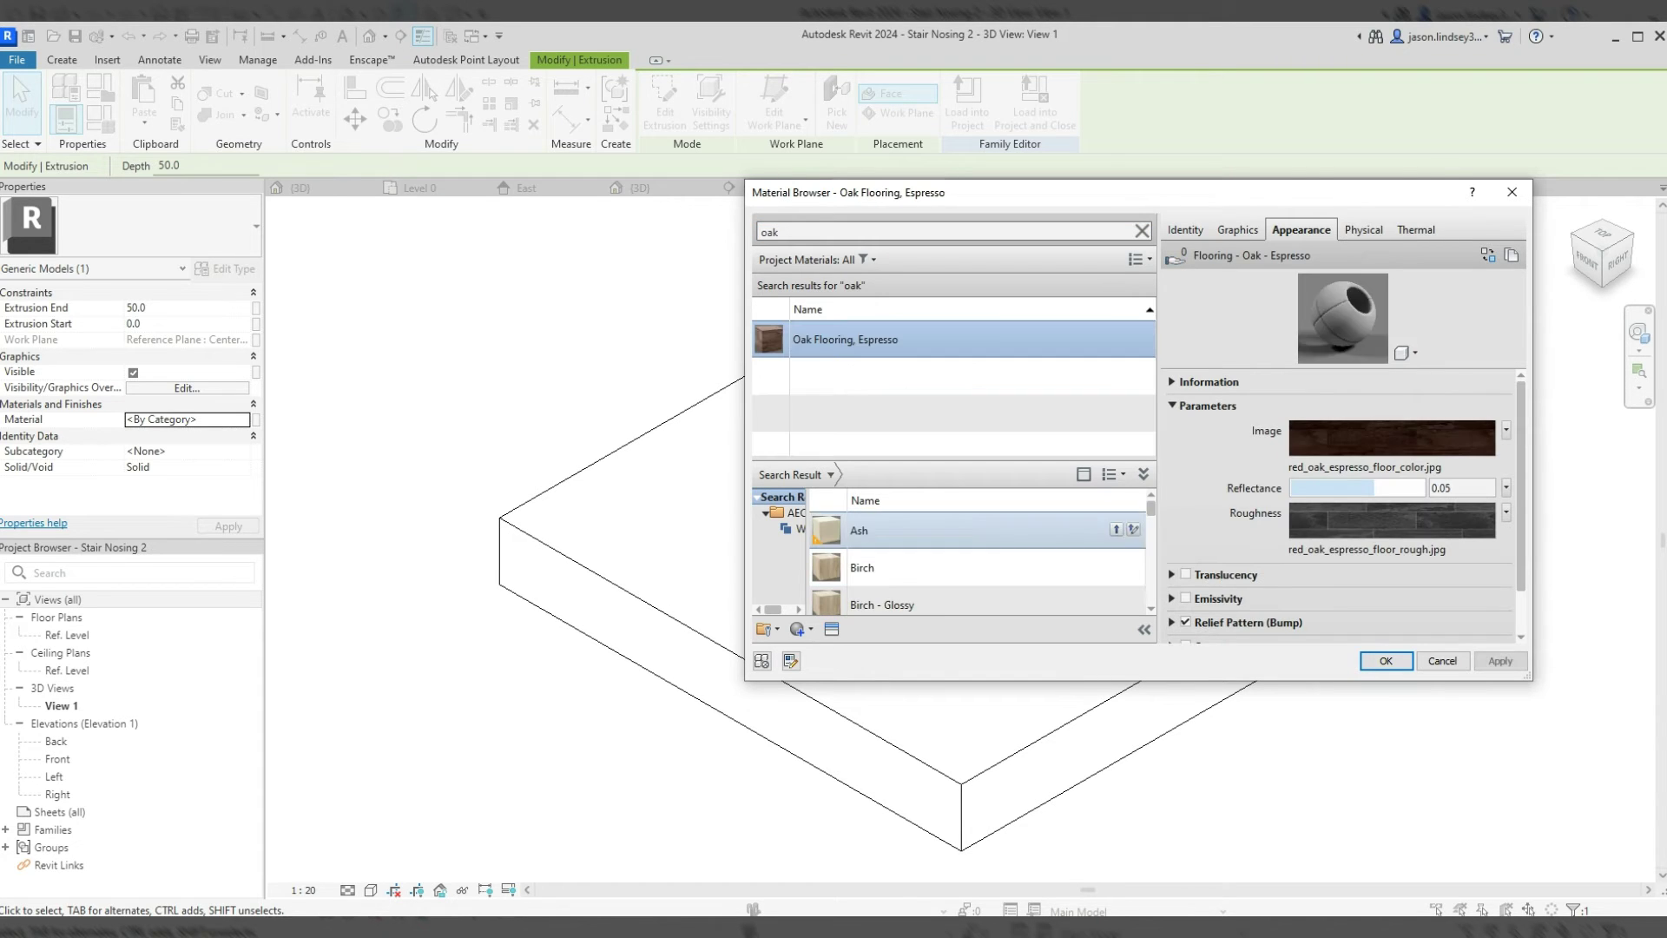
{"action": "key", "text": "Return"}
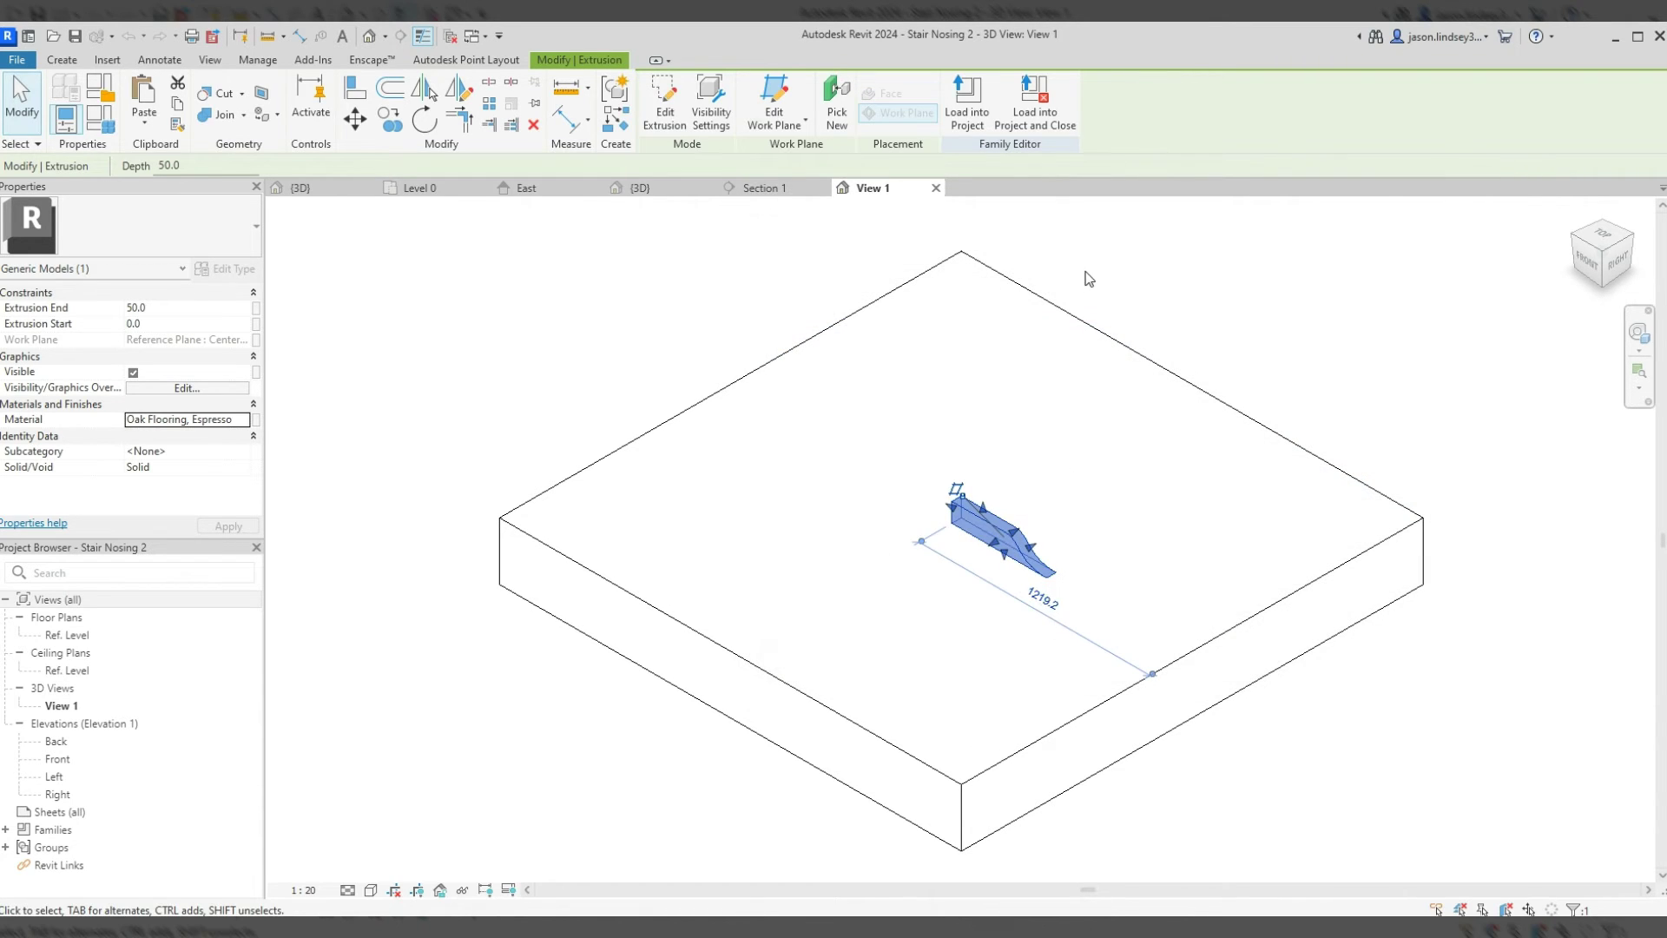
{"action": "left_click", "coordinate": [1034, 100]}
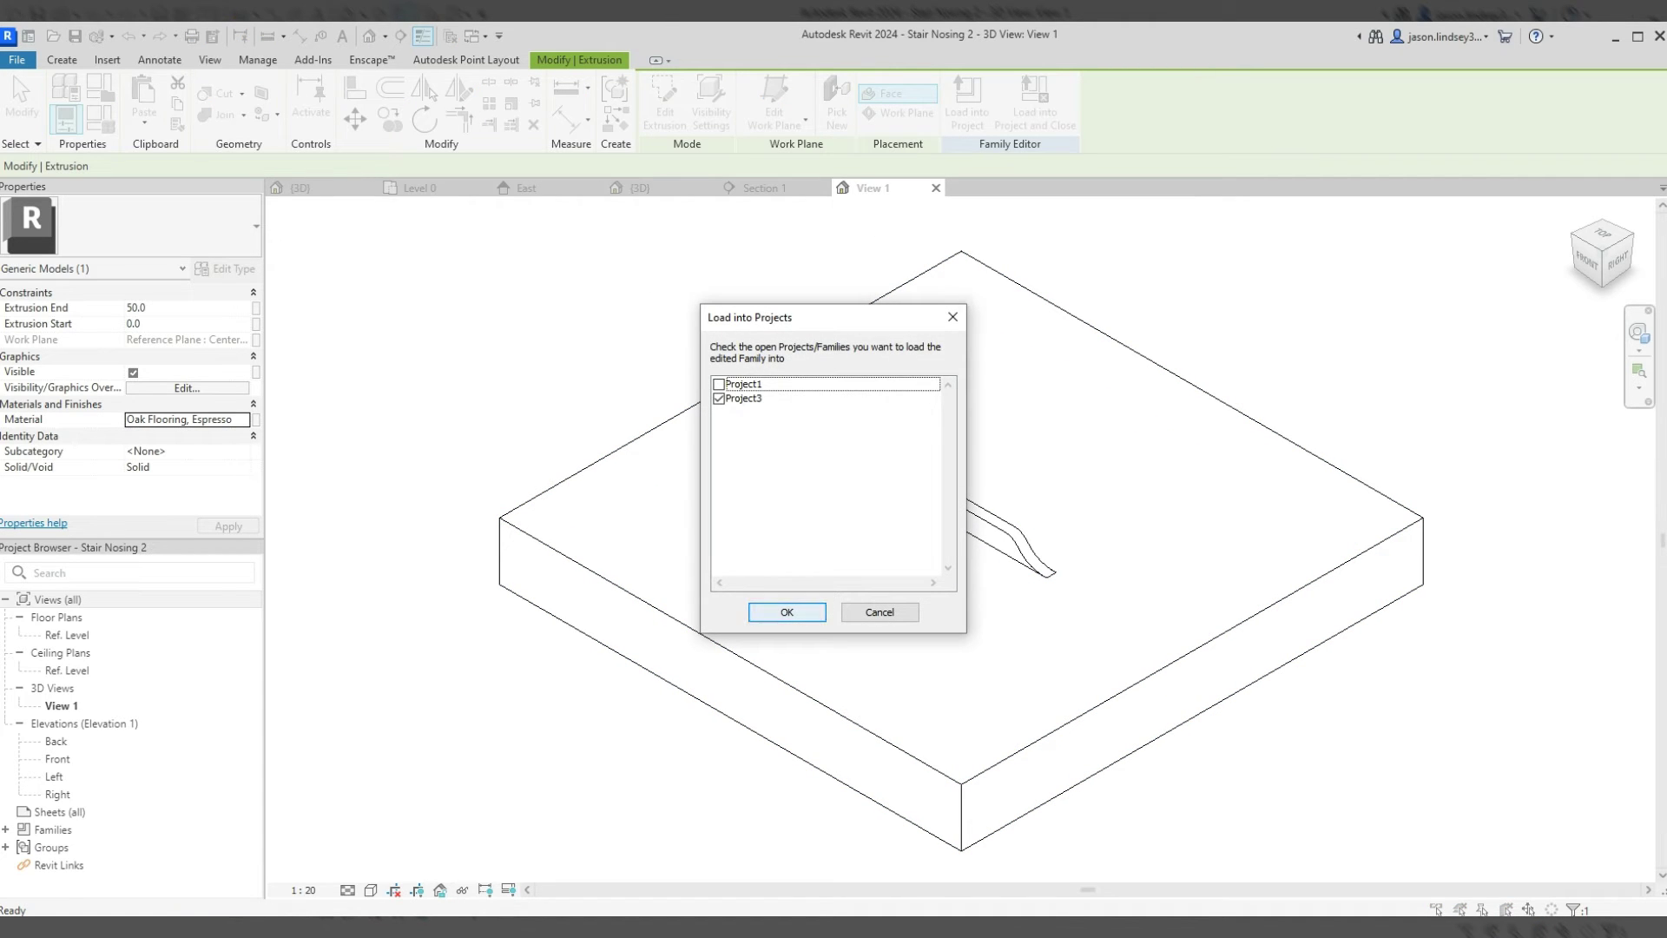
- Save Stair Nosing 2.rfa and overwrite the existing version in Project3
{"action": "left_click", "coordinate": [783, 613]}
{"action": "left_click", "coordinate": [810, 491]}
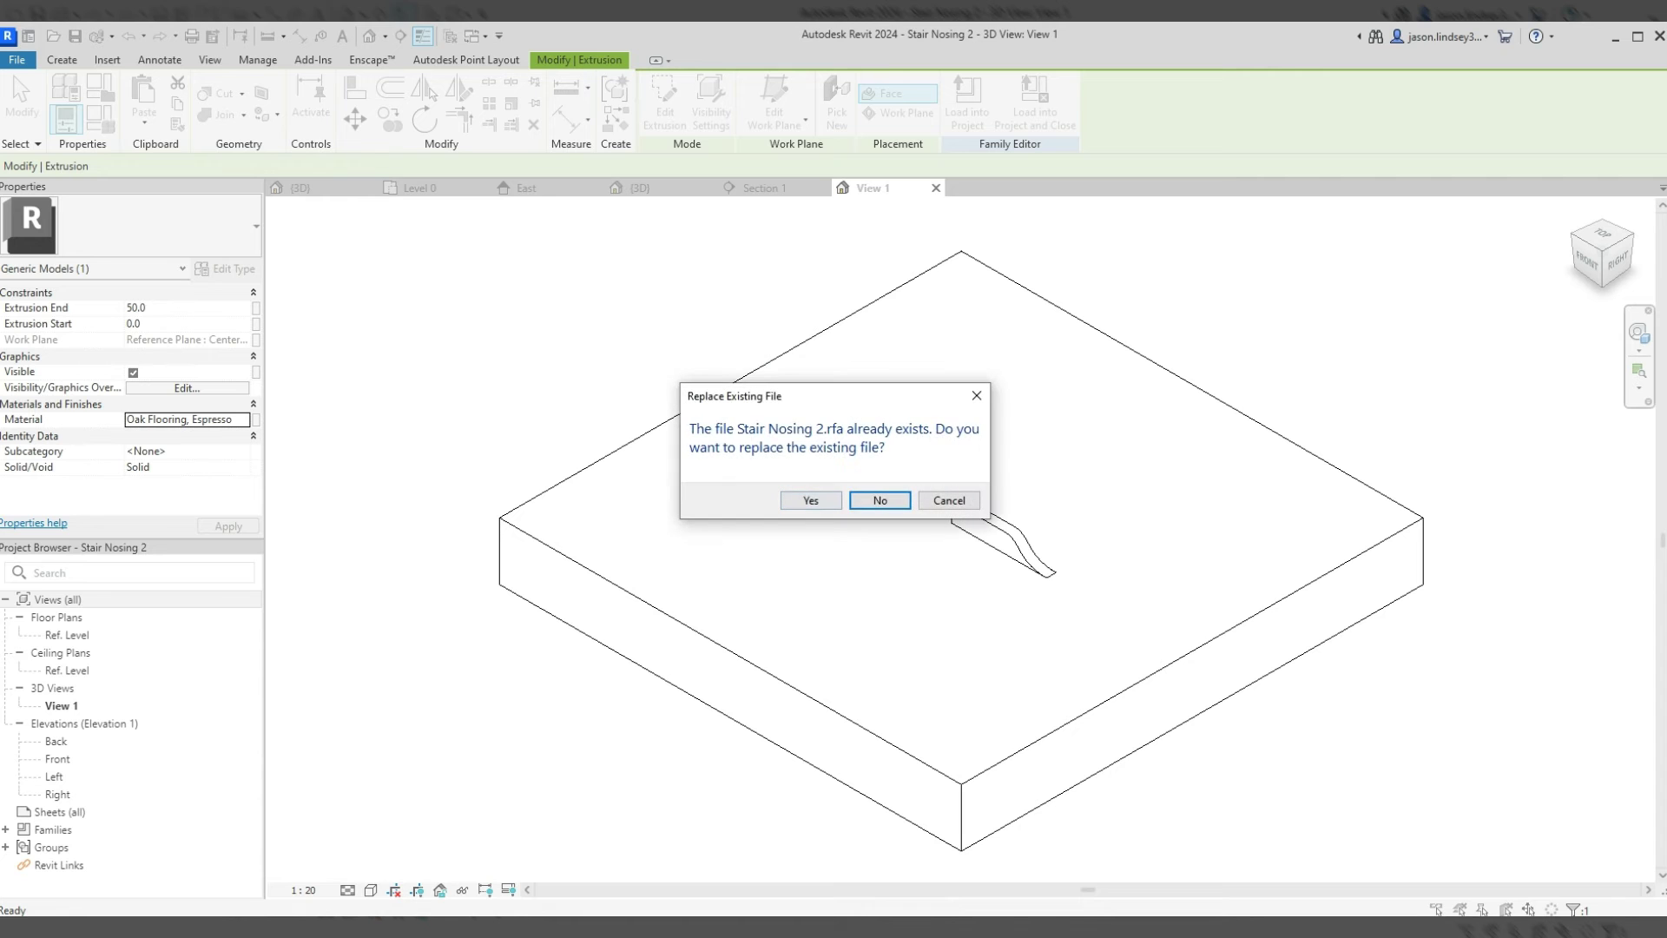
{"action": "left_click", "coordinate": [810, 500]}
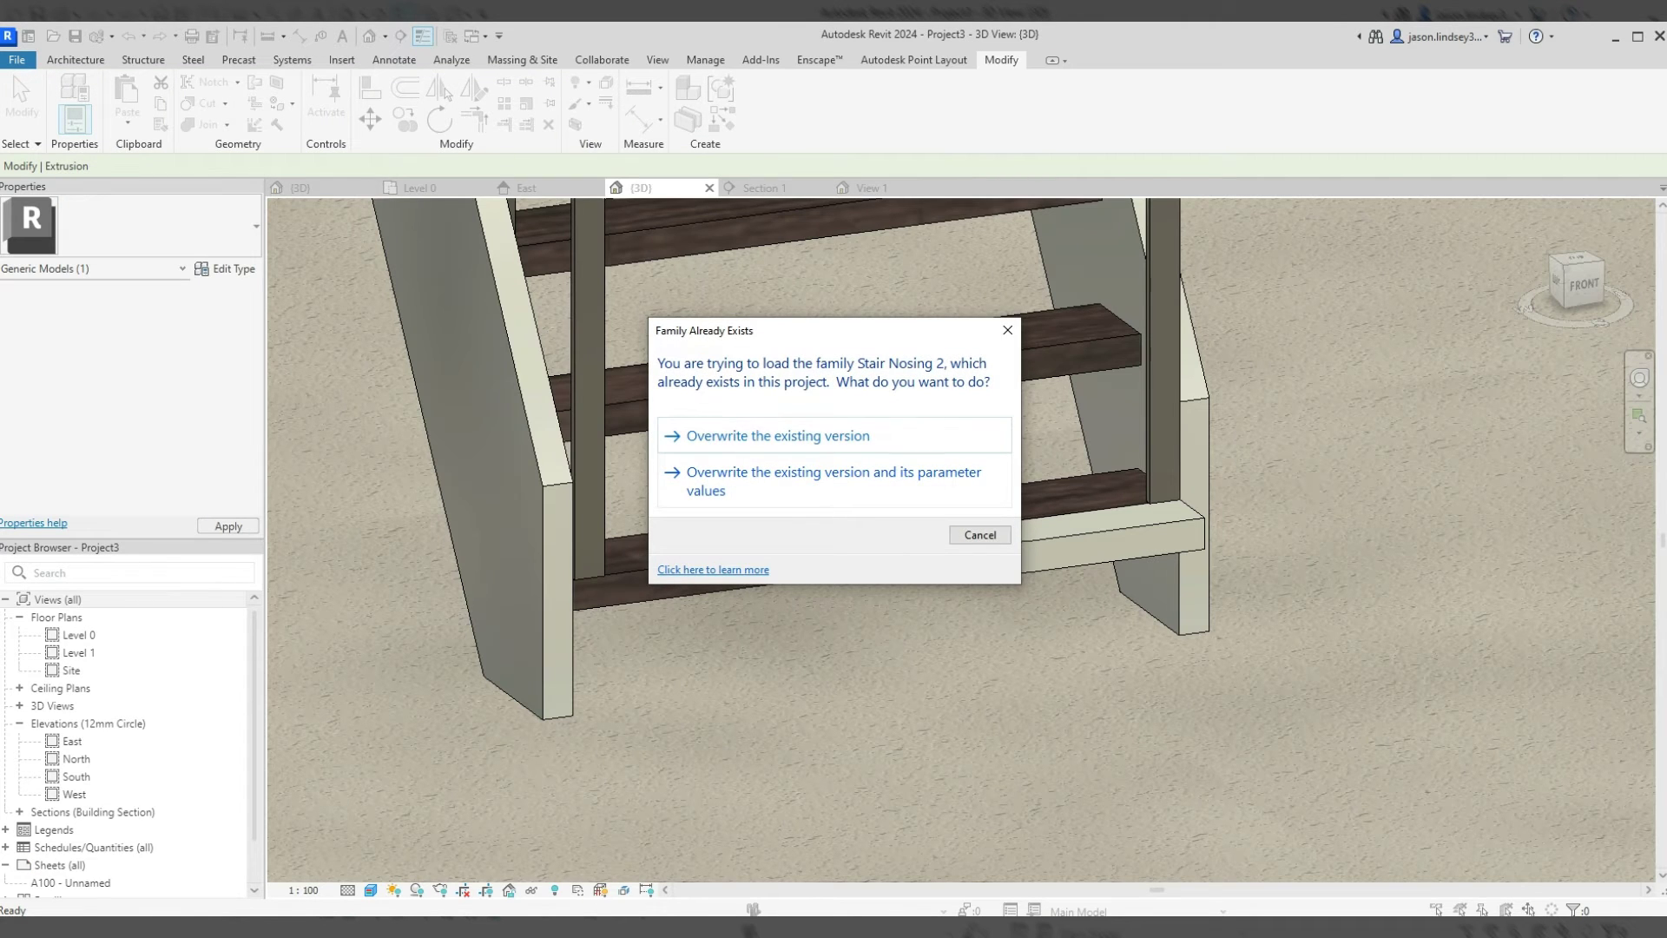
{"action": "left_click", "coordinate": [789, 470]}
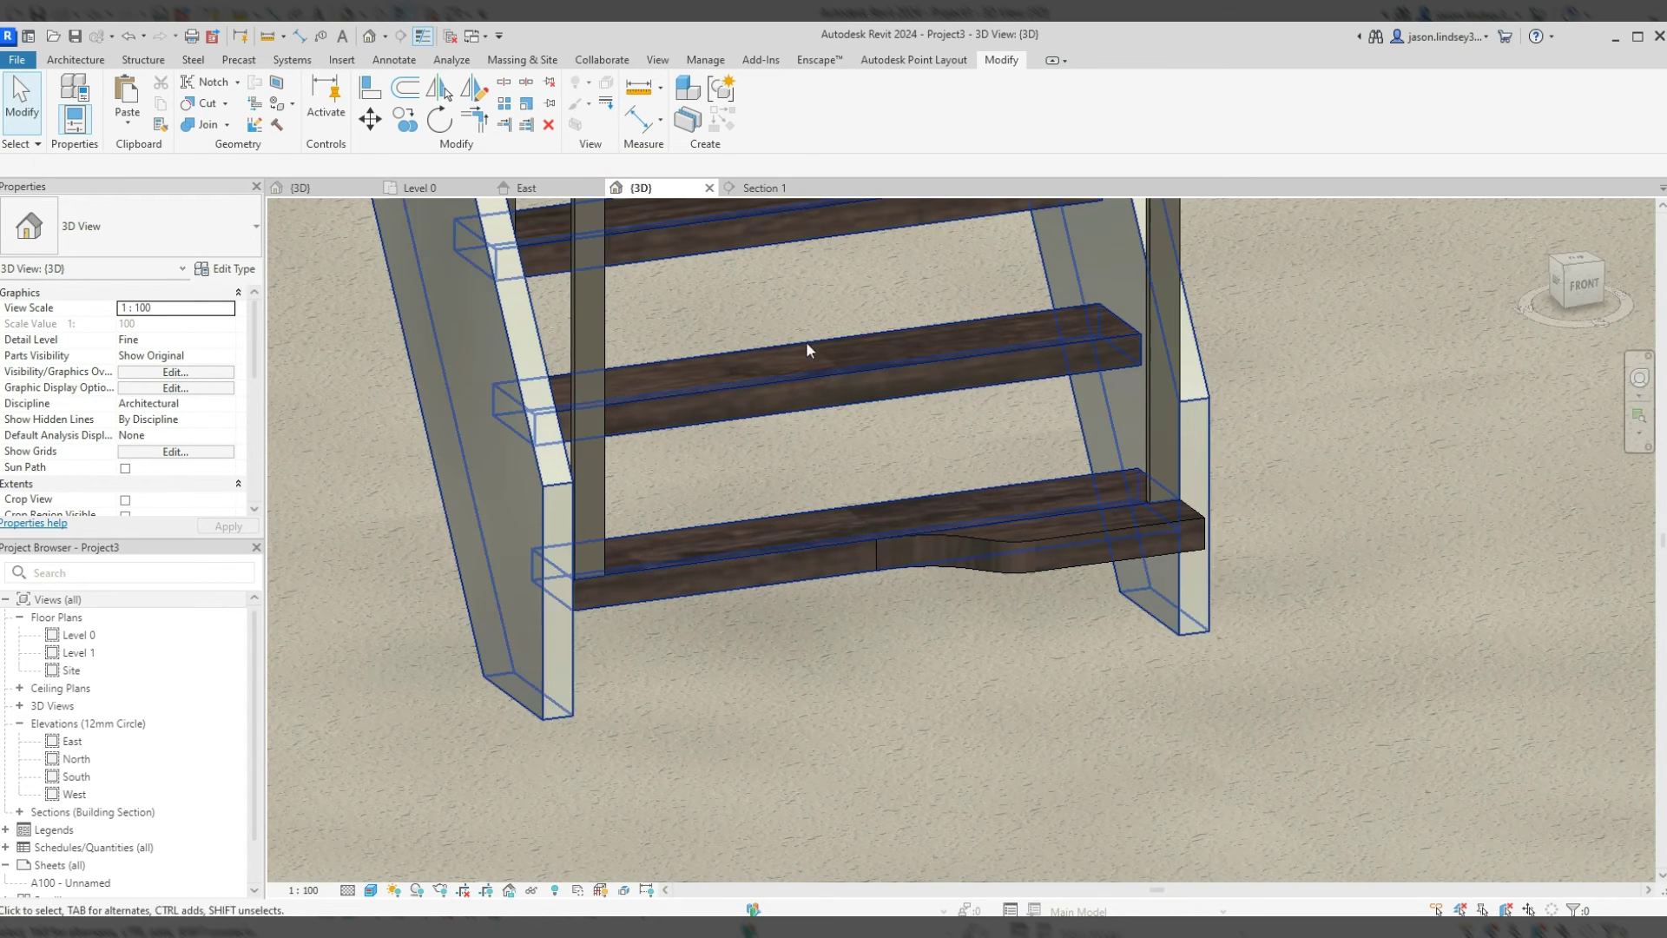
- Place two more Stair Nosing 2 pieces on higher treads, viewed from the left front
{"action": "left_click", "coordinate": [75, 59]}
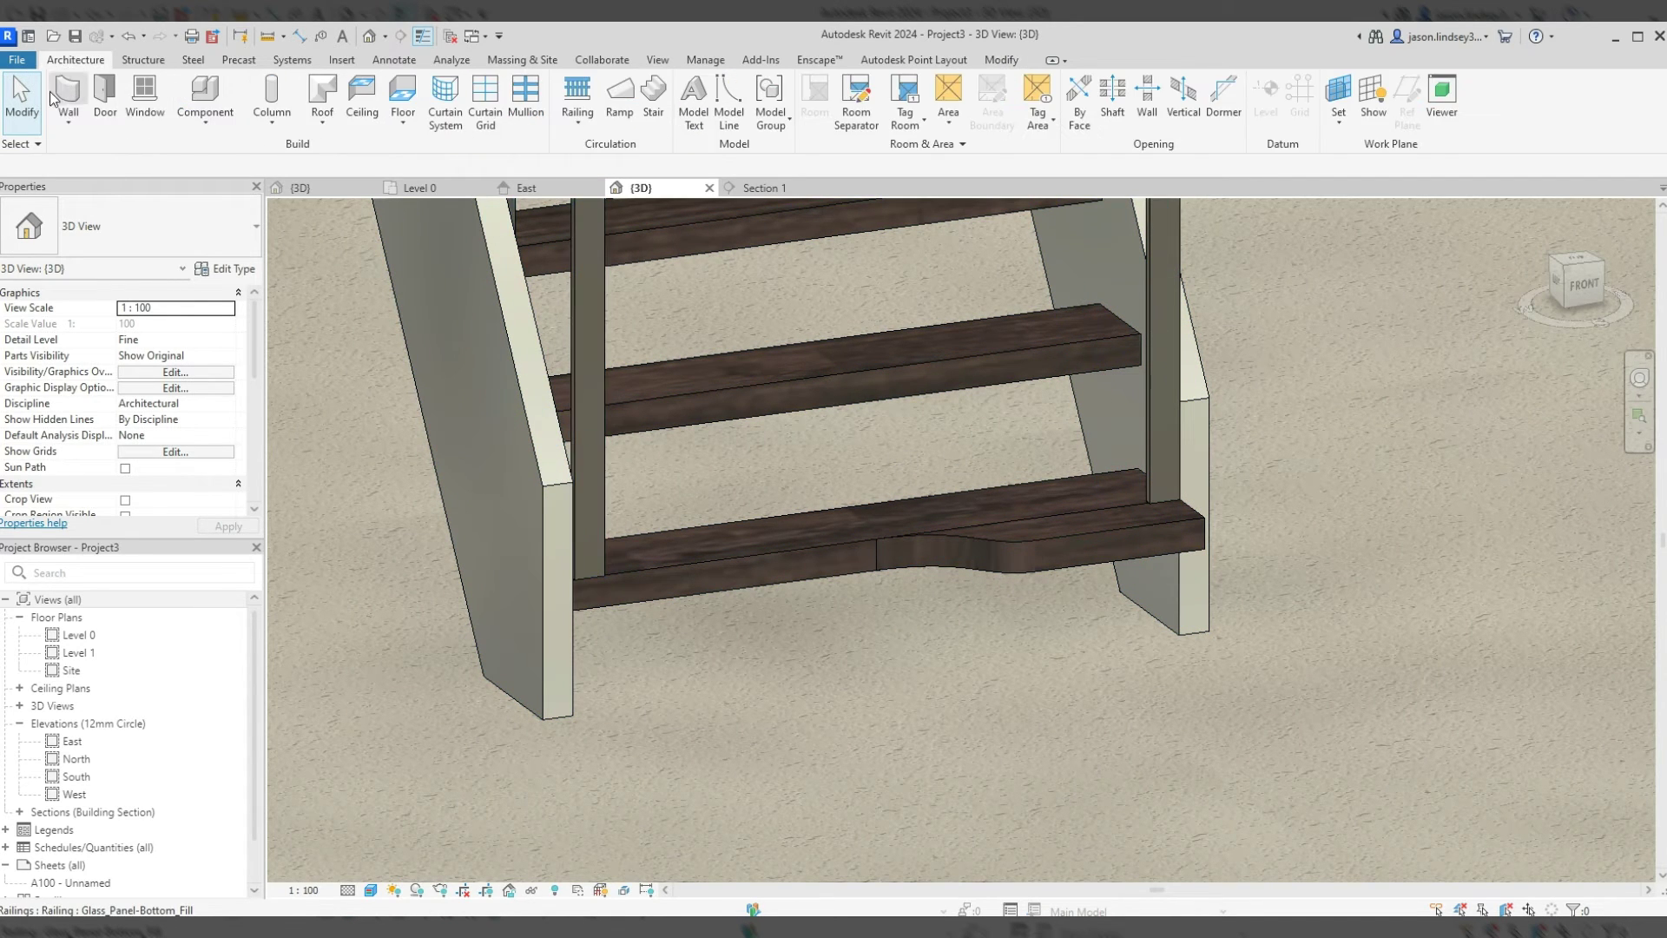
{"action": "left_click", "coordinate": [200, 88]}
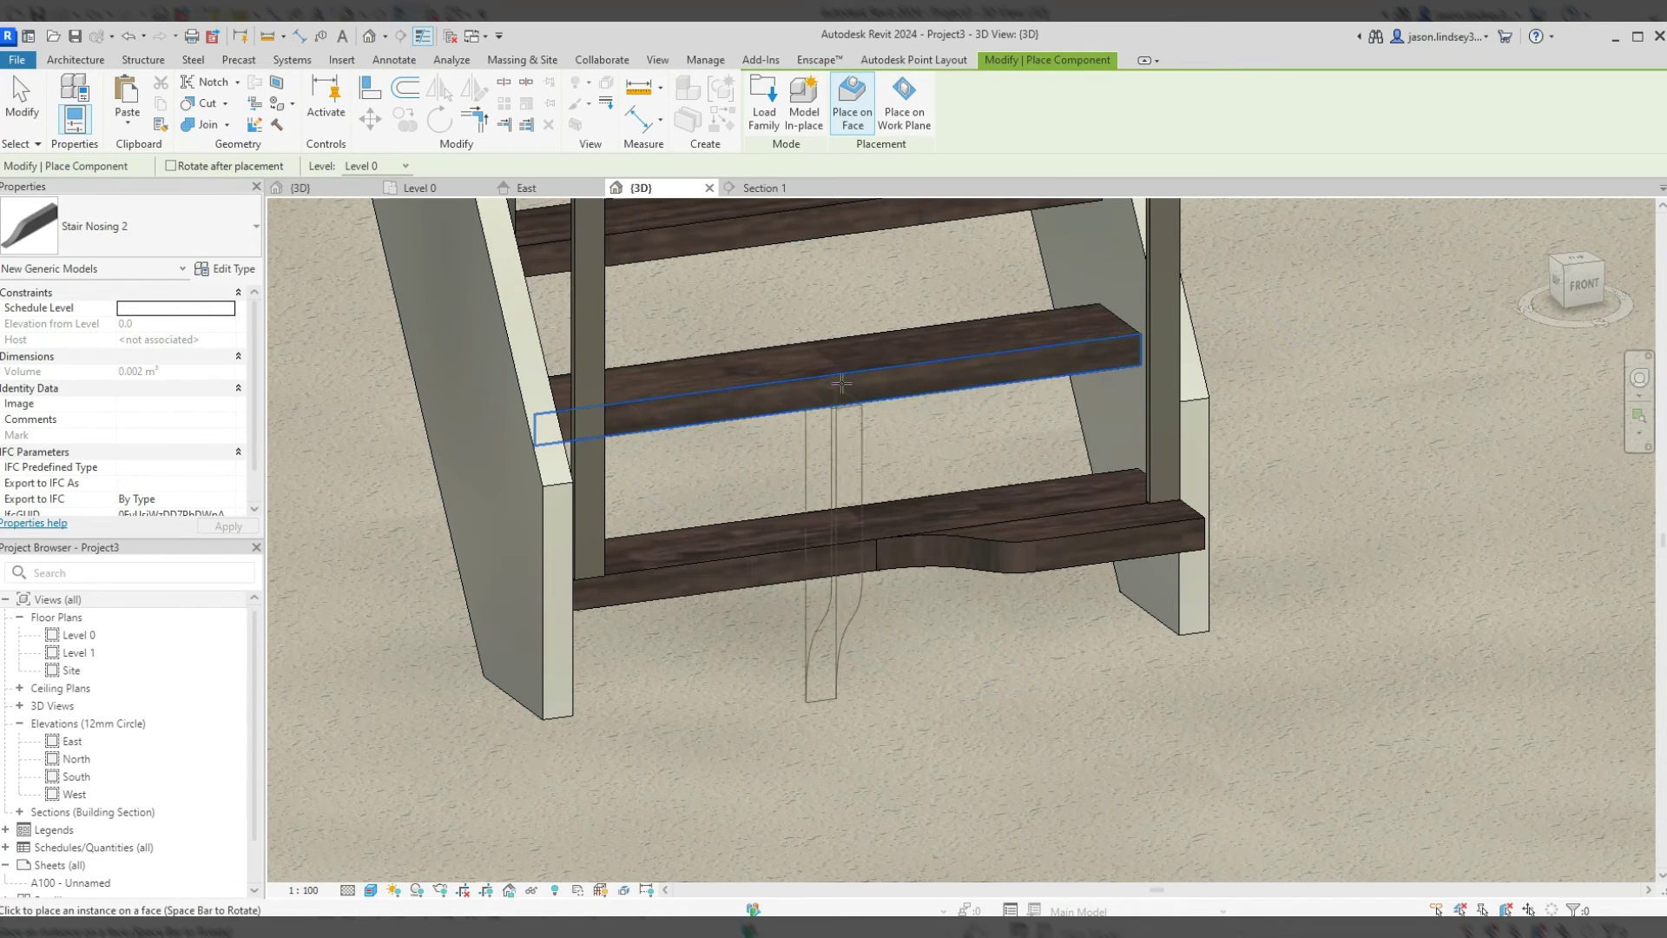
{"action": "scroll", "coordinate": [922, 389], "scroll_direction": "down", "scroll_amount": 3}
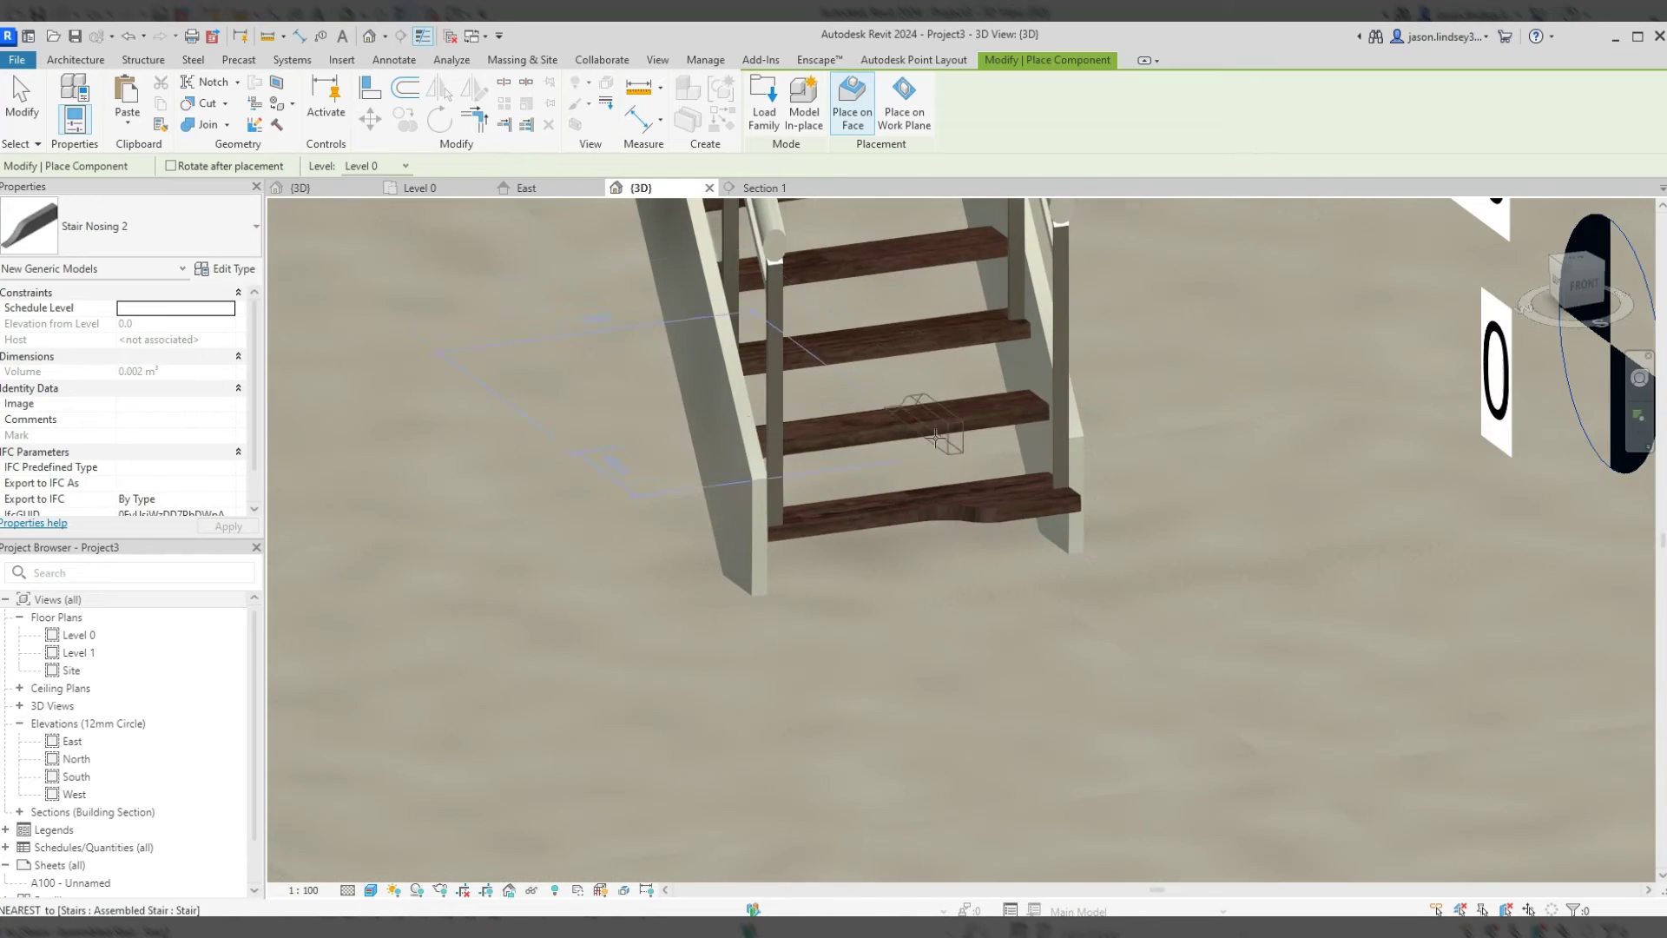
{"action": "middle_click_drag", "start_coordinate": [922, 389], "coordinate": [942, 597]}
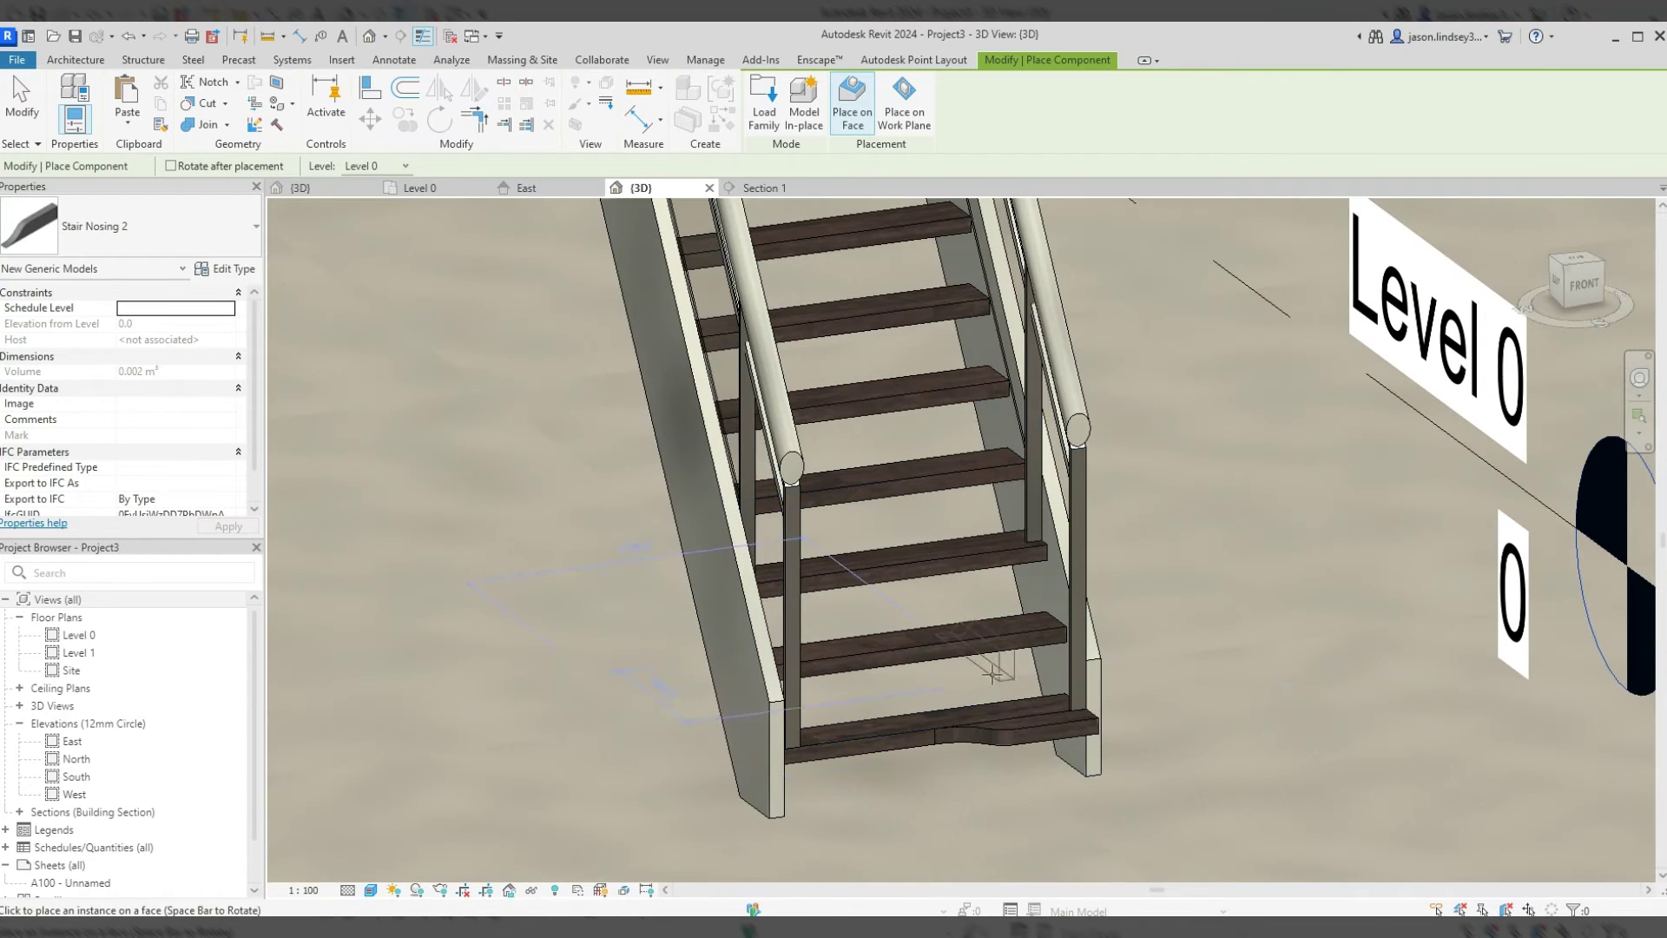
{"action": "middle_click_drag", "start_coordinate": [991, 674], "coordinate": [978, 637], "text": "shift"}
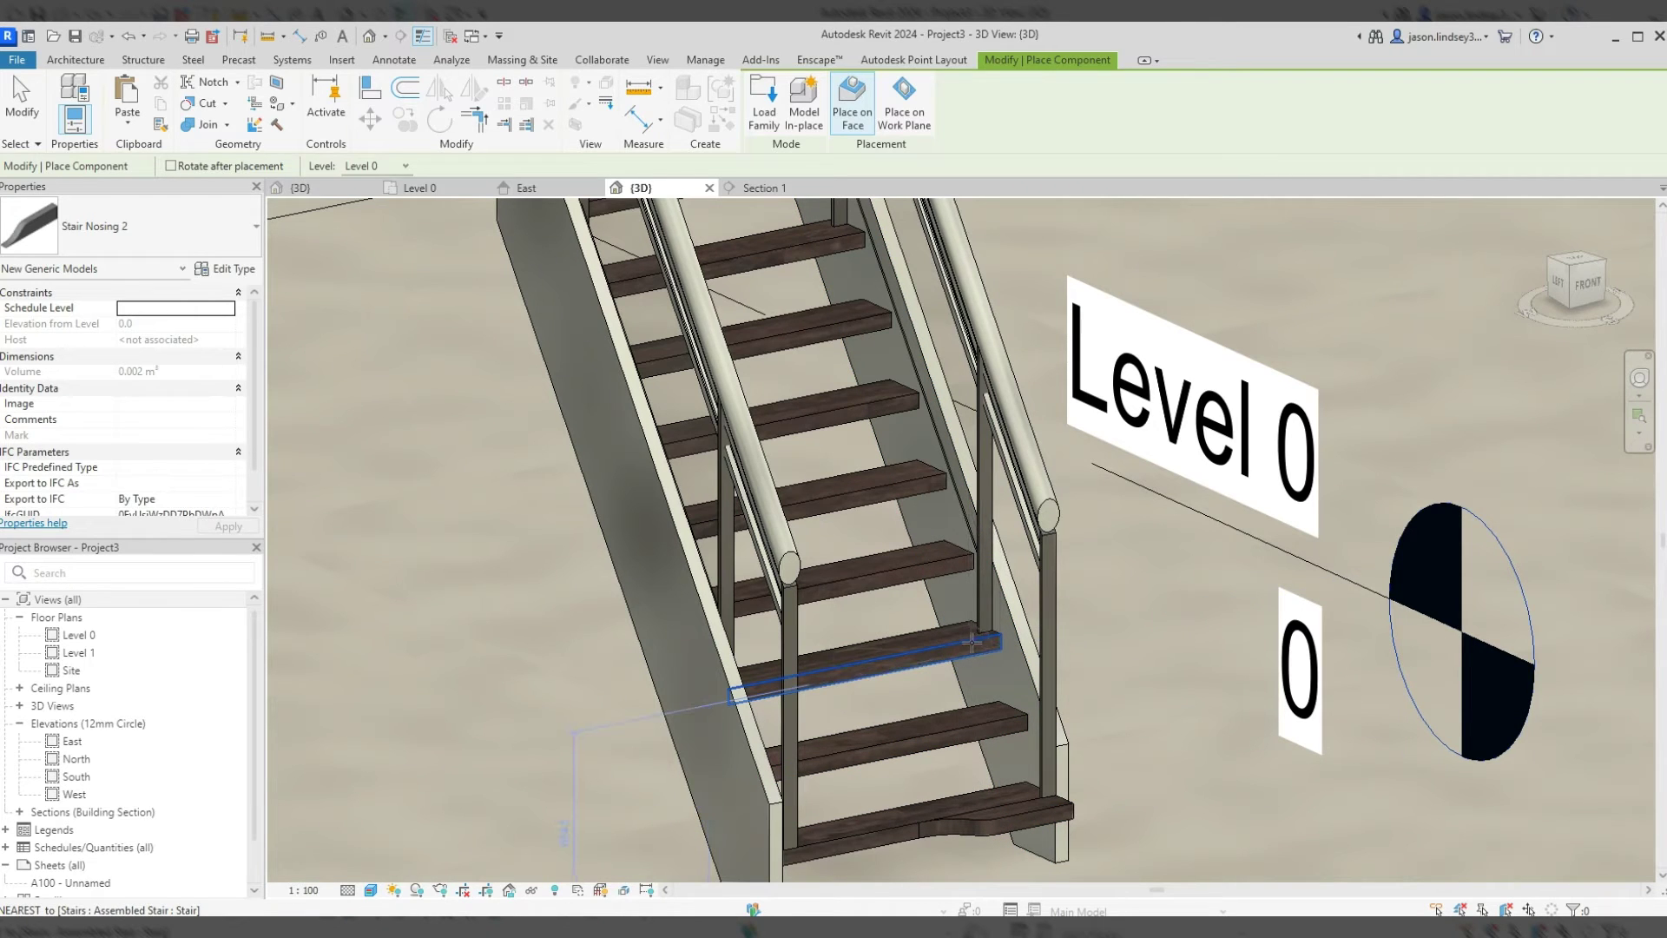
{"action": "left_click", "coordinate": [979, 638]}
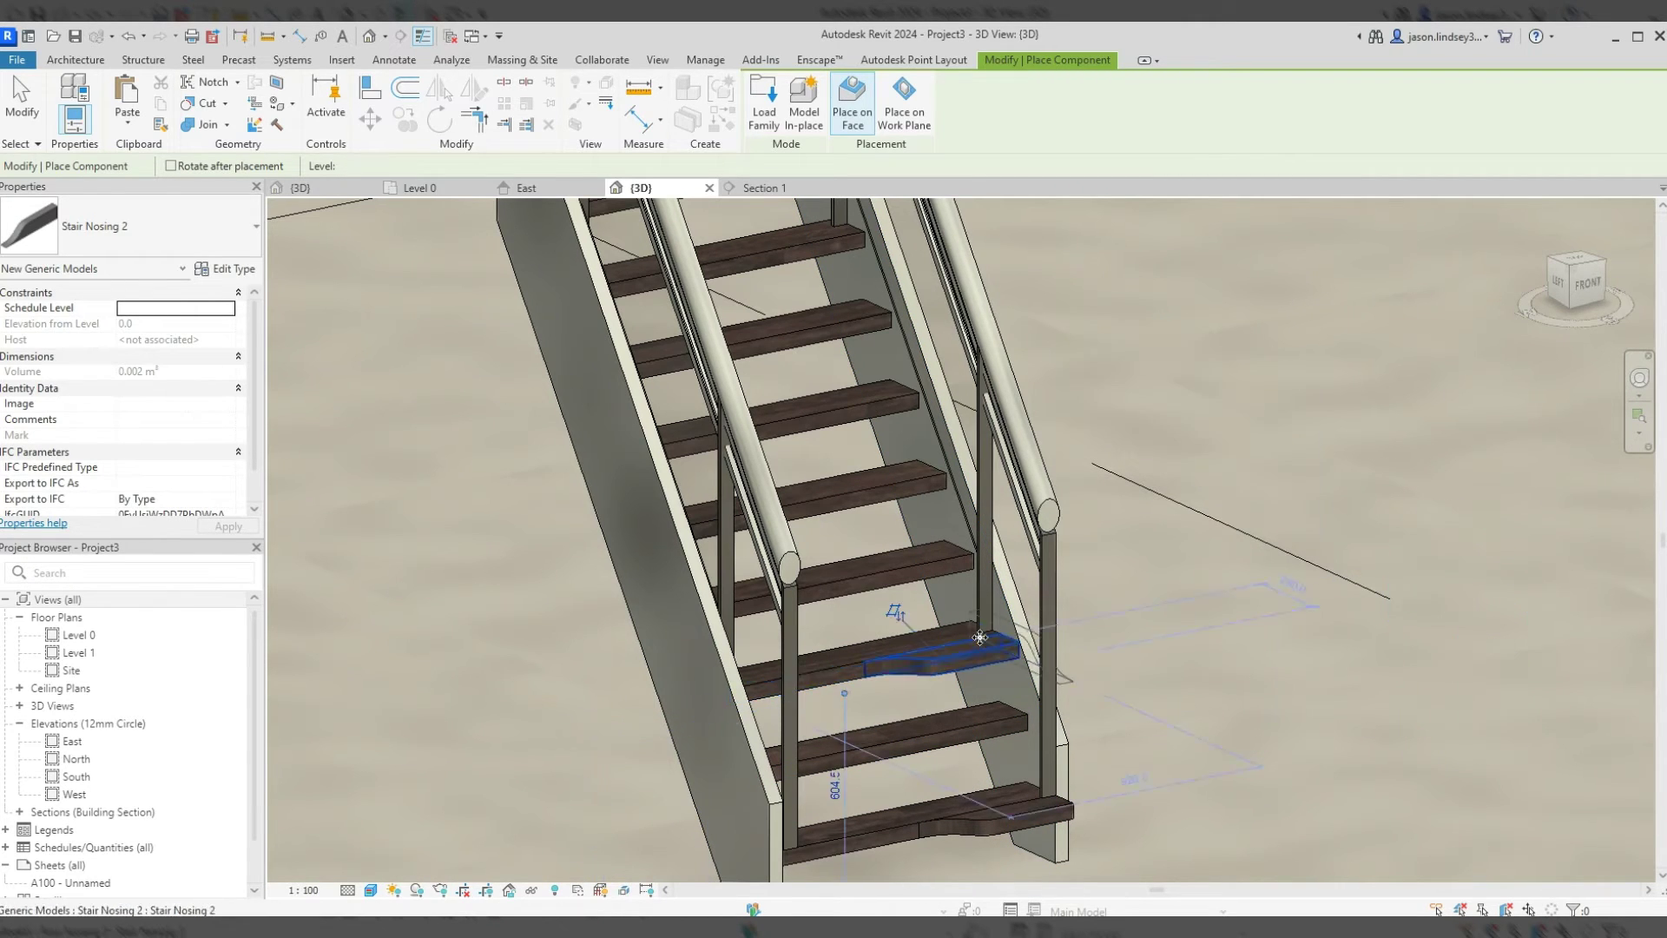
{"action": "left_click", "coordinate": [943, 488]}
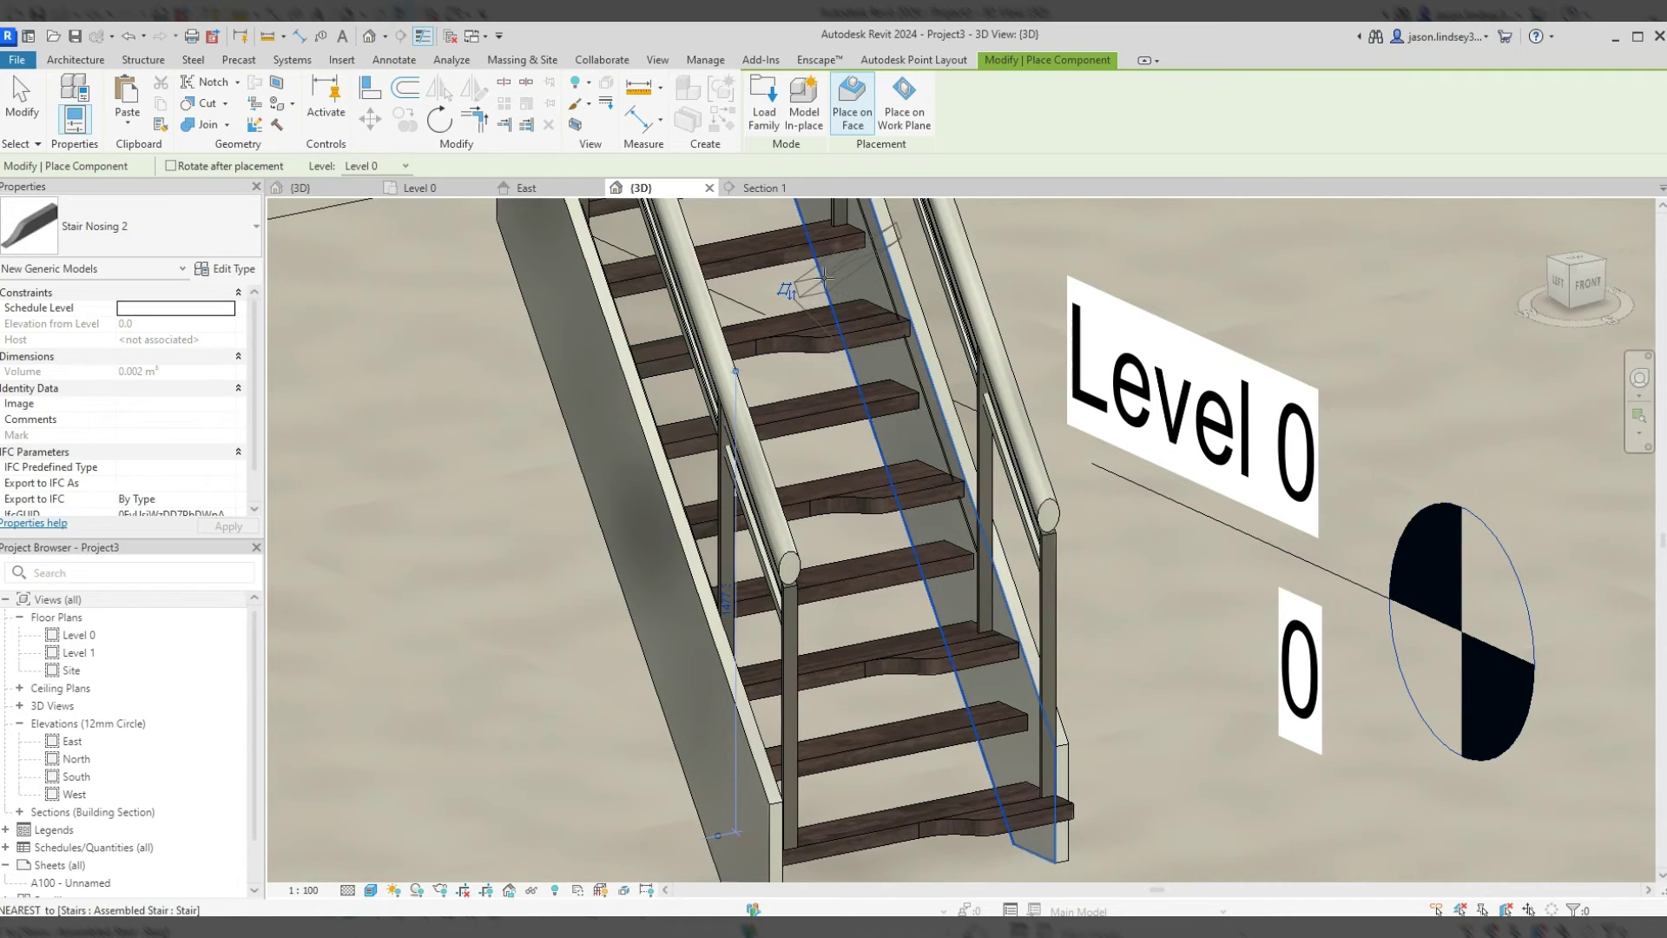
- Orbit to the stair's other side, place a nosing on the top tread, and finish placing
{"action": "middle_click_drag", "start_coordinate": [803, 317], "coordinate": [890, 481]}
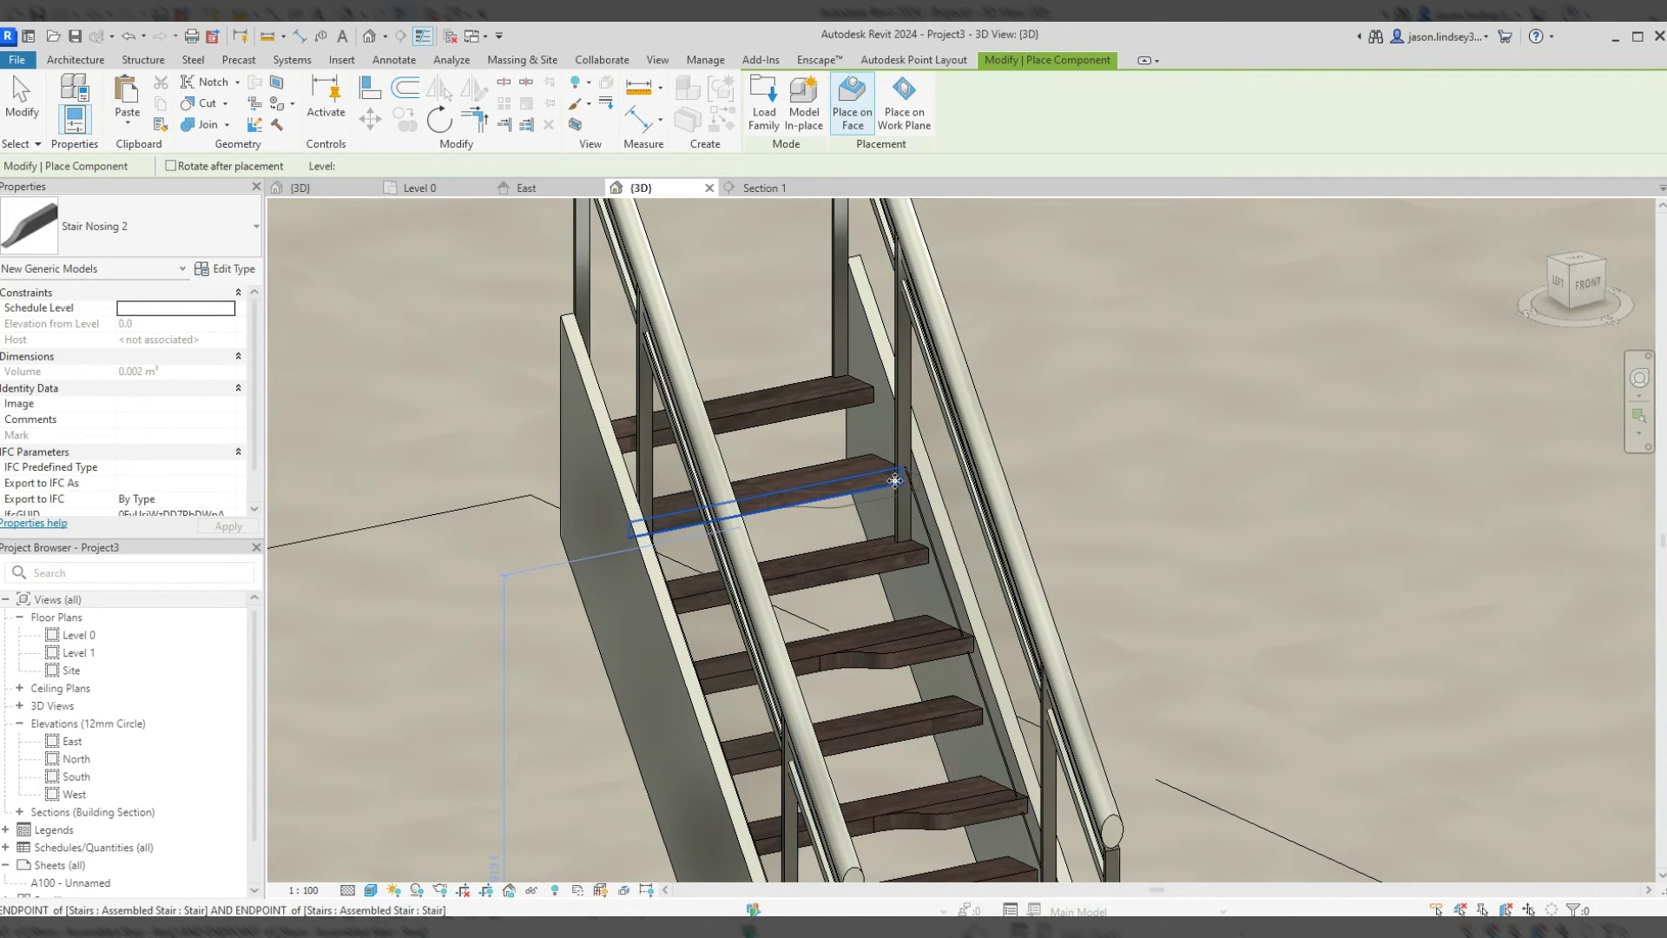
{"action": "middle_click_drag", "start_coordinate": [793, 444], "coordinate": [687, 659], "text": "shift"}
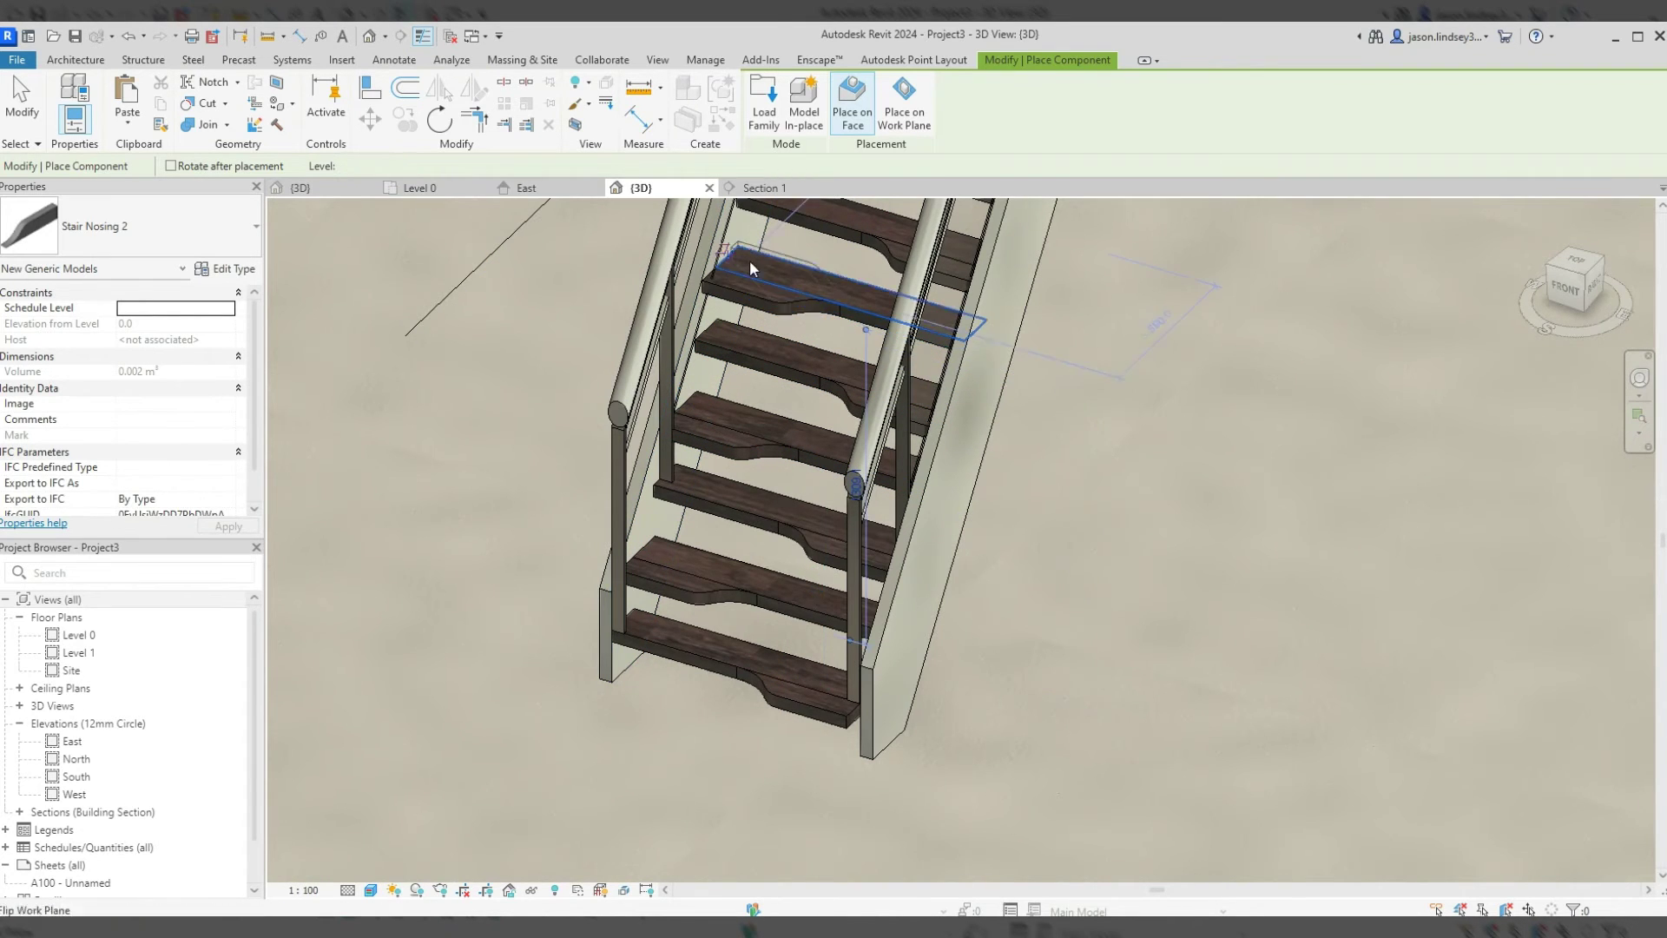
{"action": "middle_click_drag", "start_coordinate": [751, 269], "coordinate": [747, 421]}
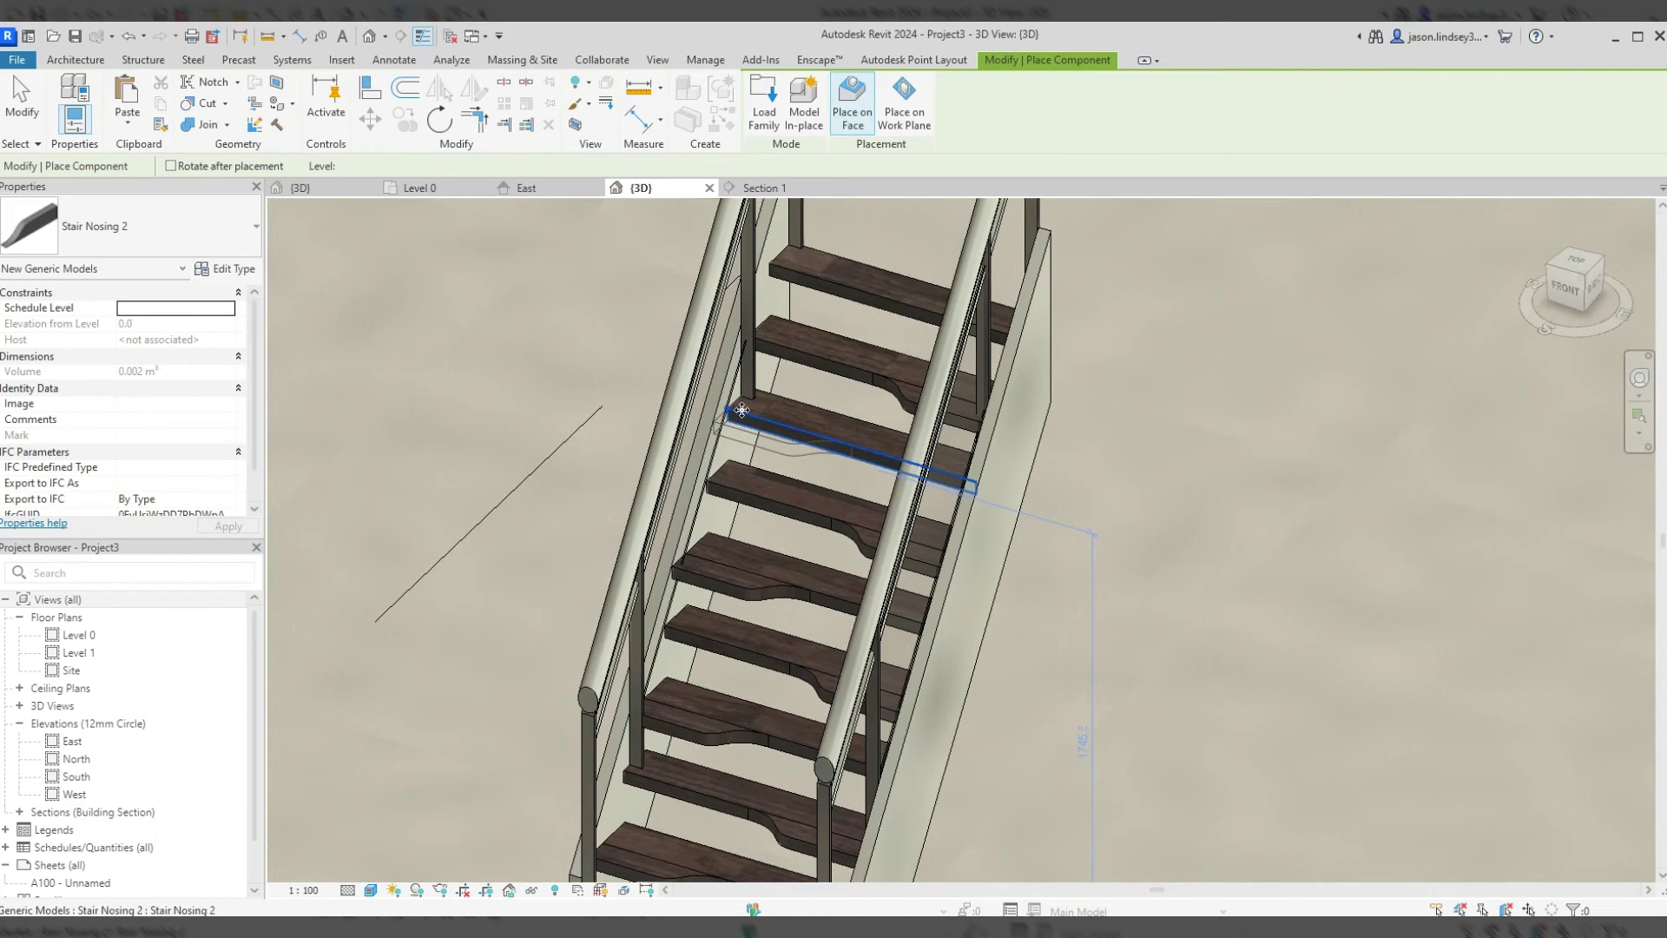
{"action": "middle_click_drag", "start_coordinate": [784, 287], "coordinate": [786, 369]}
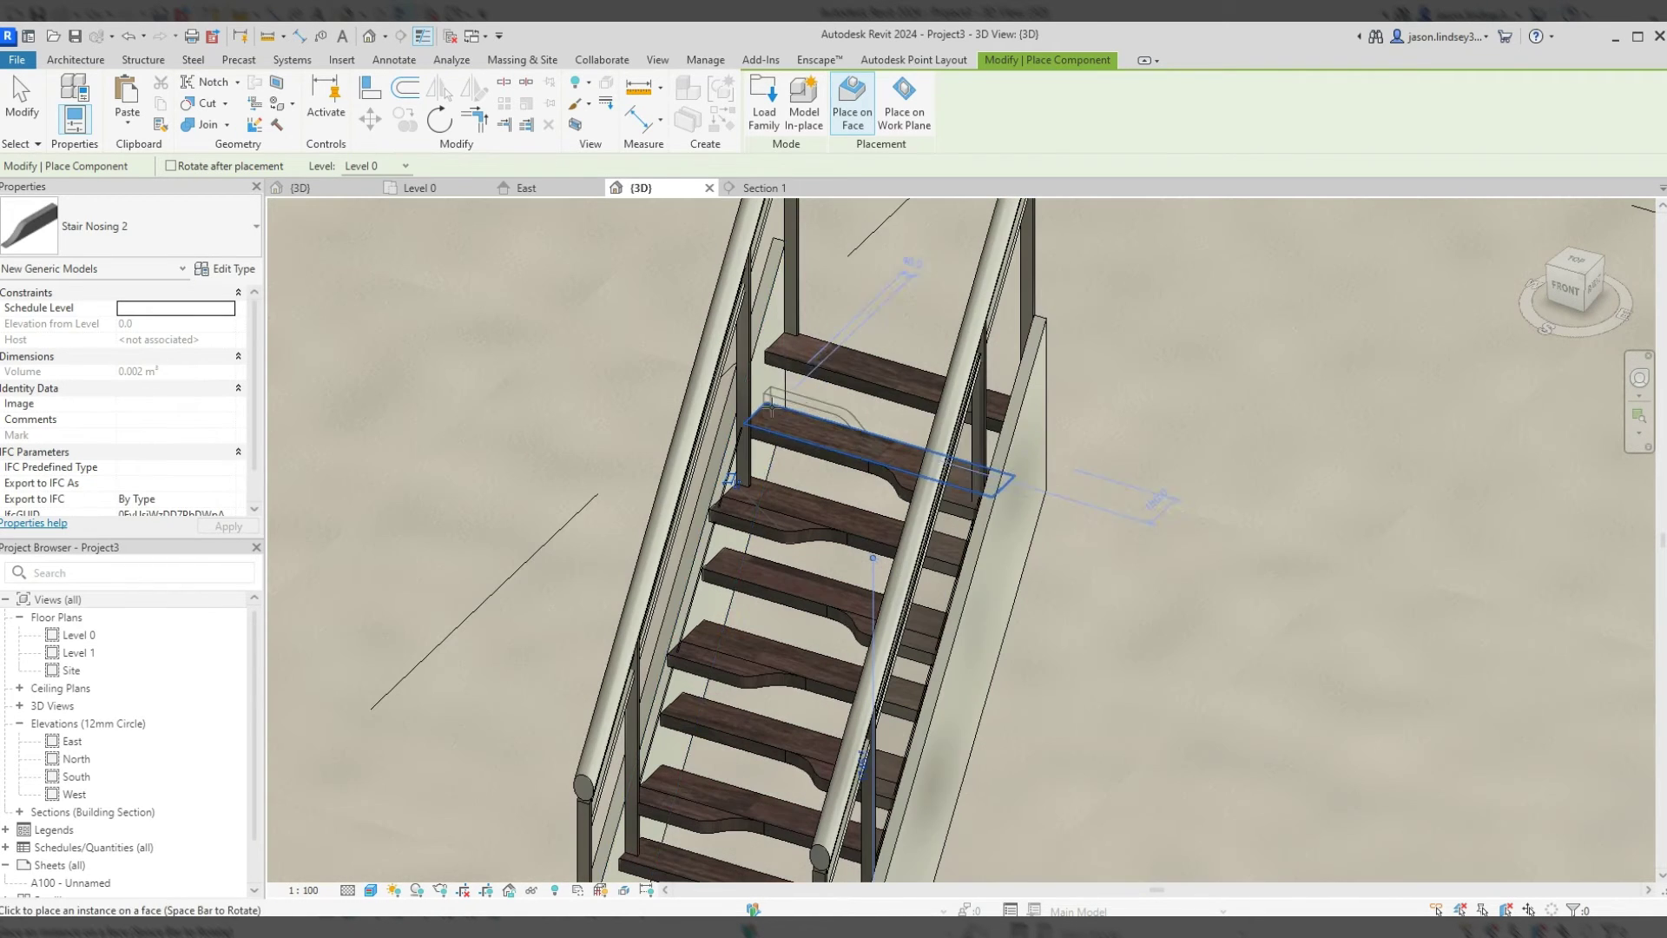
{"action": "left_click", "coordinate": [771, 356]}
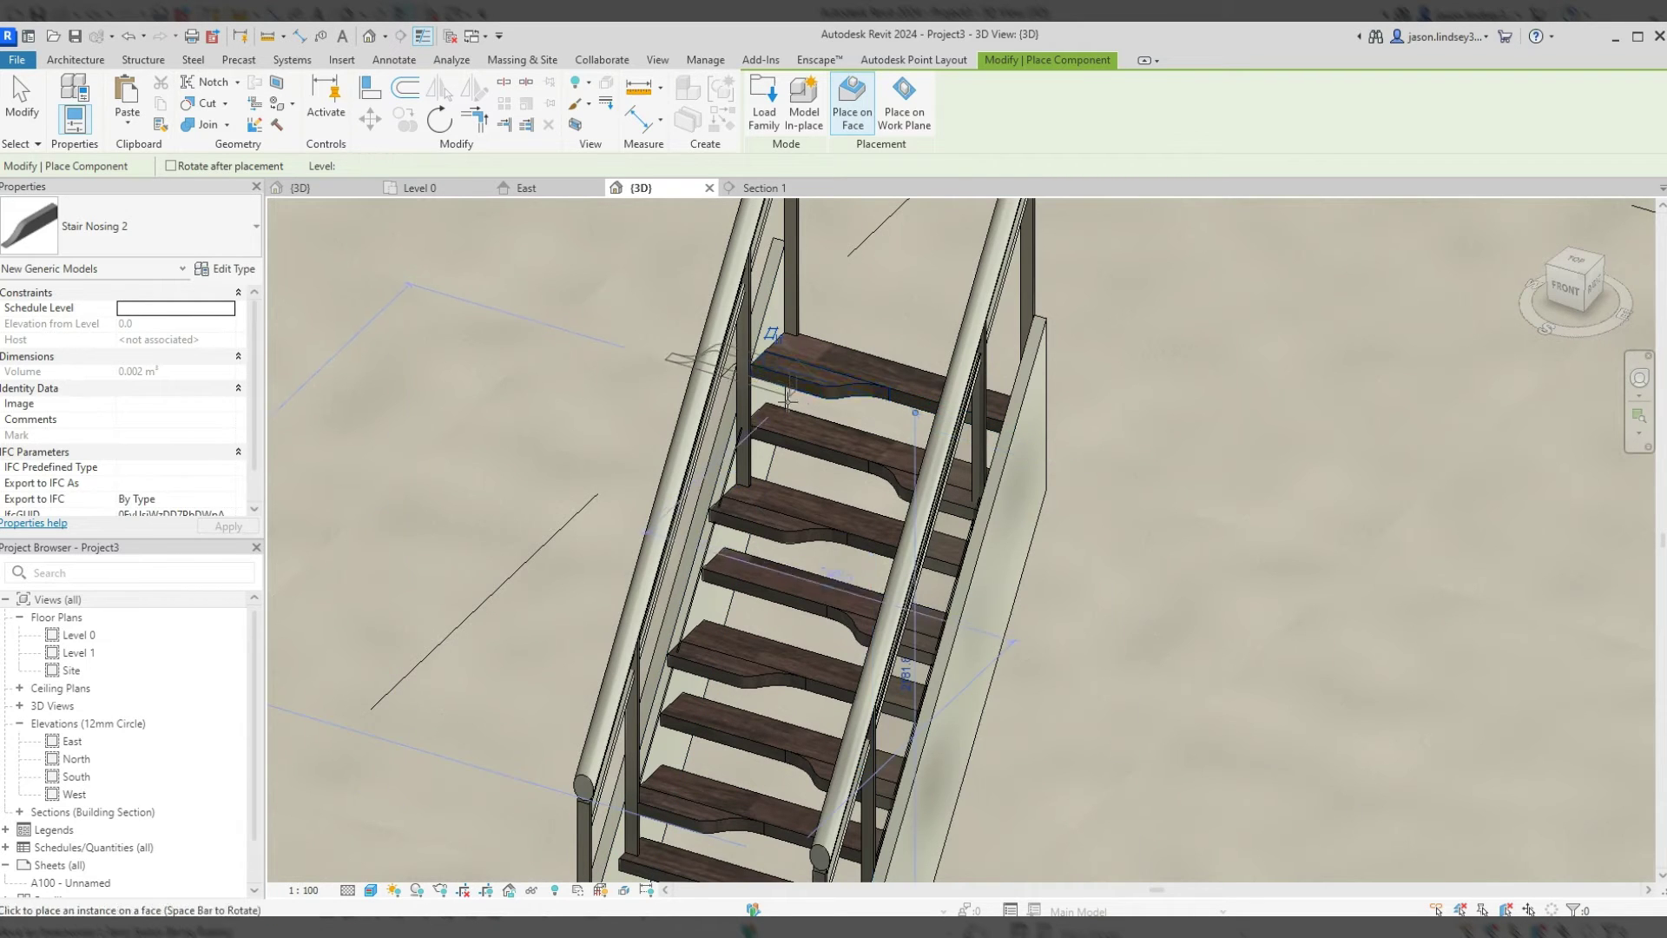
{"action": "scroll", "coordinate": [777, 369], "scroll_direction": "down", "scroll_amount": 4}
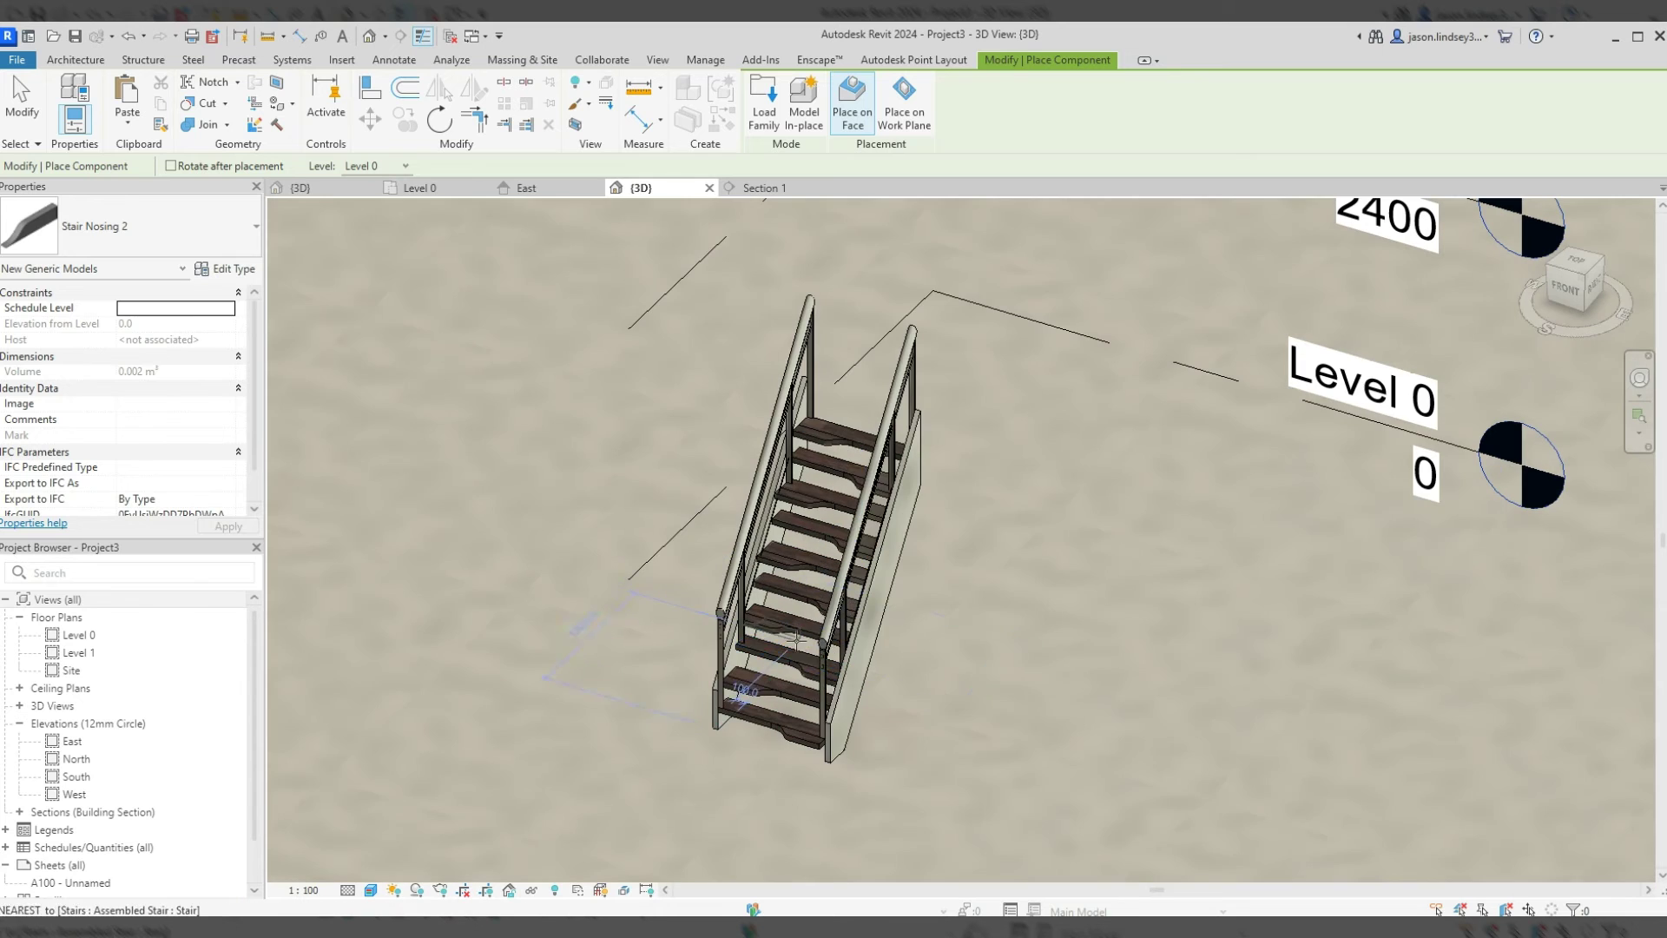
{"action": "scroll", "coordinate": [794, 638], "scroll_direction": "down", "scroll_amount": 2}
{"action": "scroll", "coordinate": [807, 608], "scroll_direction": "up", "scroll_amount": 5}
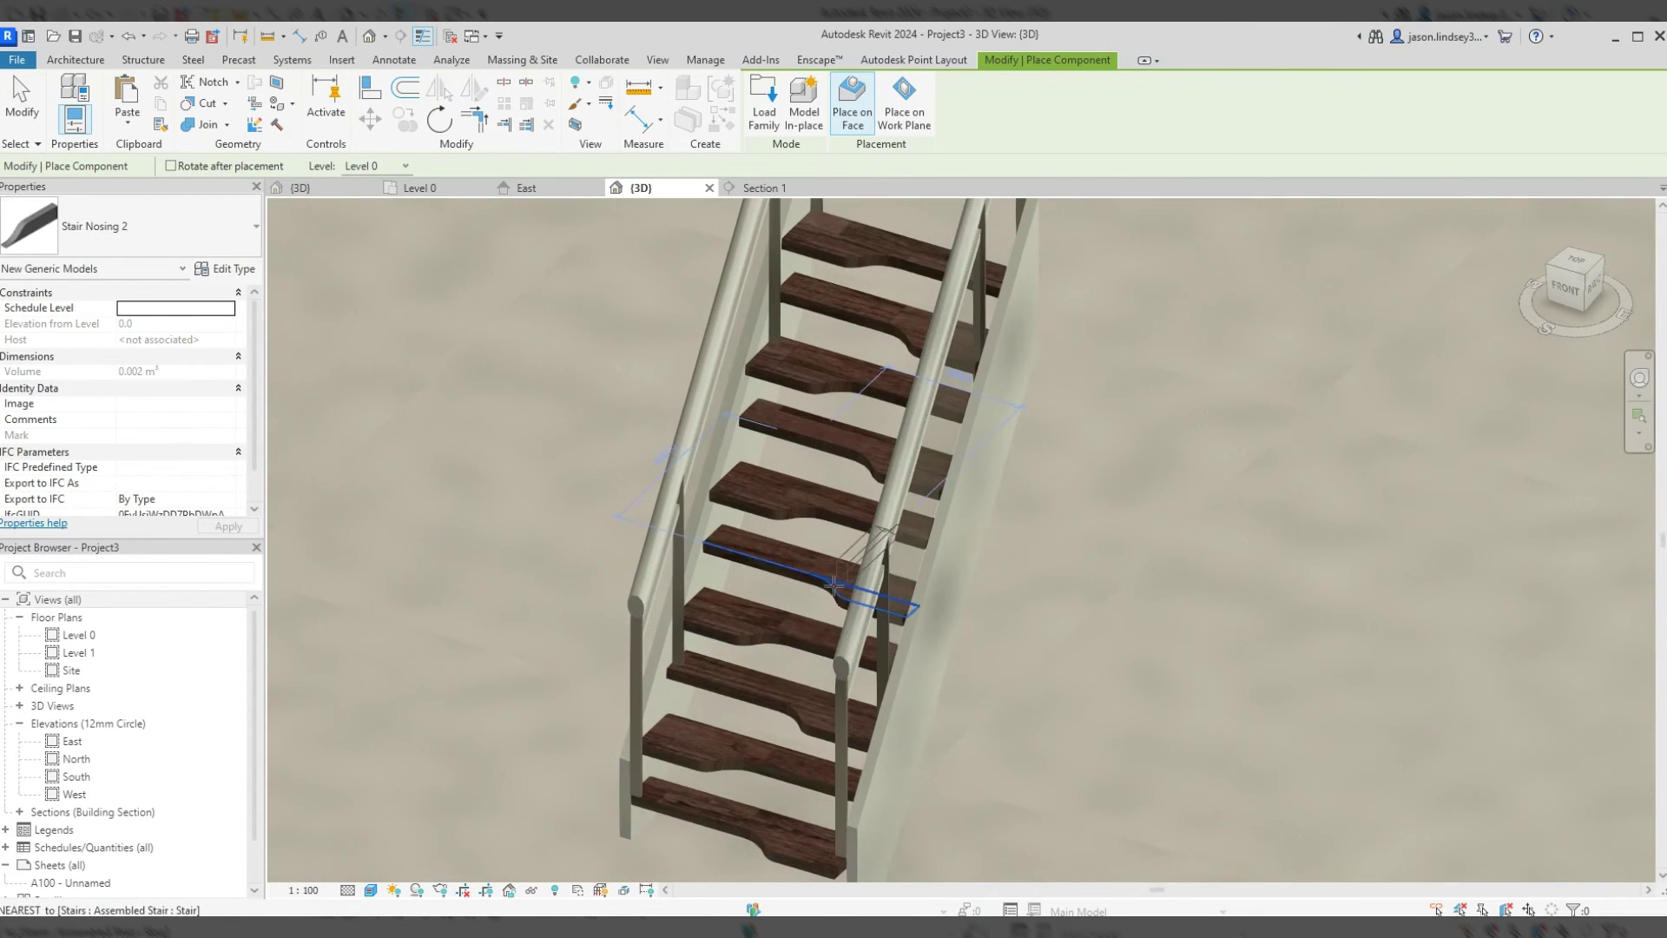
{"action": "key", "text": "Escape"}
{"action": "key", "text": "Escape"}
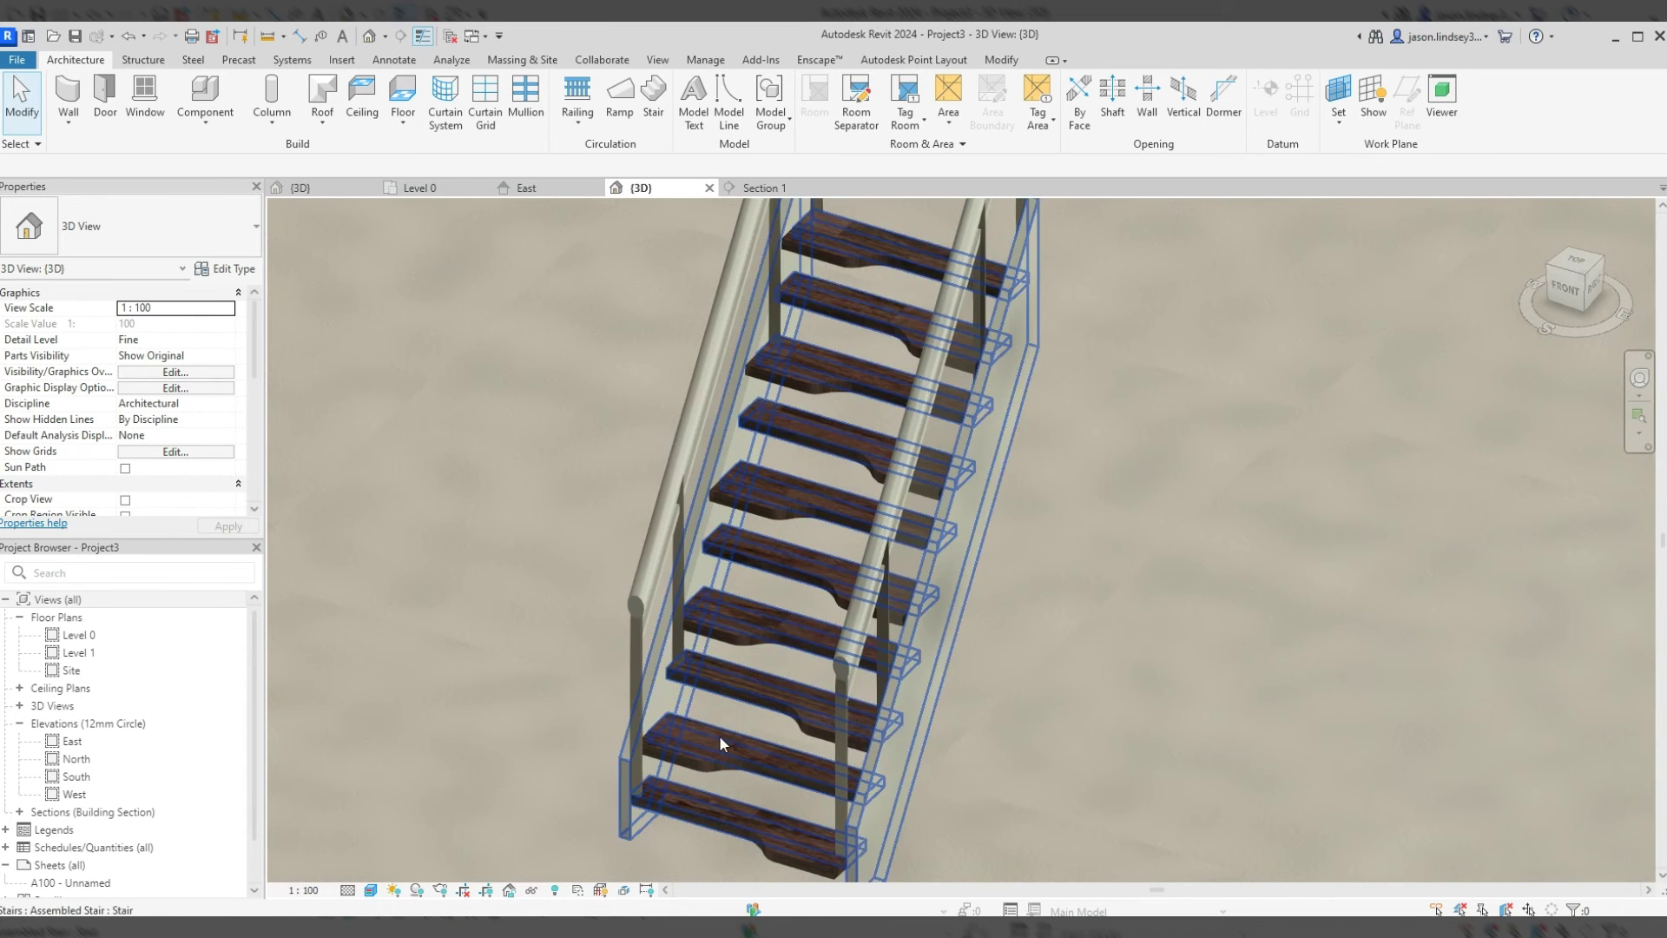
{"action": "scroll", "coordinate": [719, 781], "scroll_direction": "down", "scroll_amount": 2}
{"action": "middle_click_drag", "start_coordinate": [741, 721], "coordinate": [817, 690], "text": "shift"}
{"action": "scroll", "coordinate": [803, 660], "scroll_direction": "up", "scroll_amount": 4}
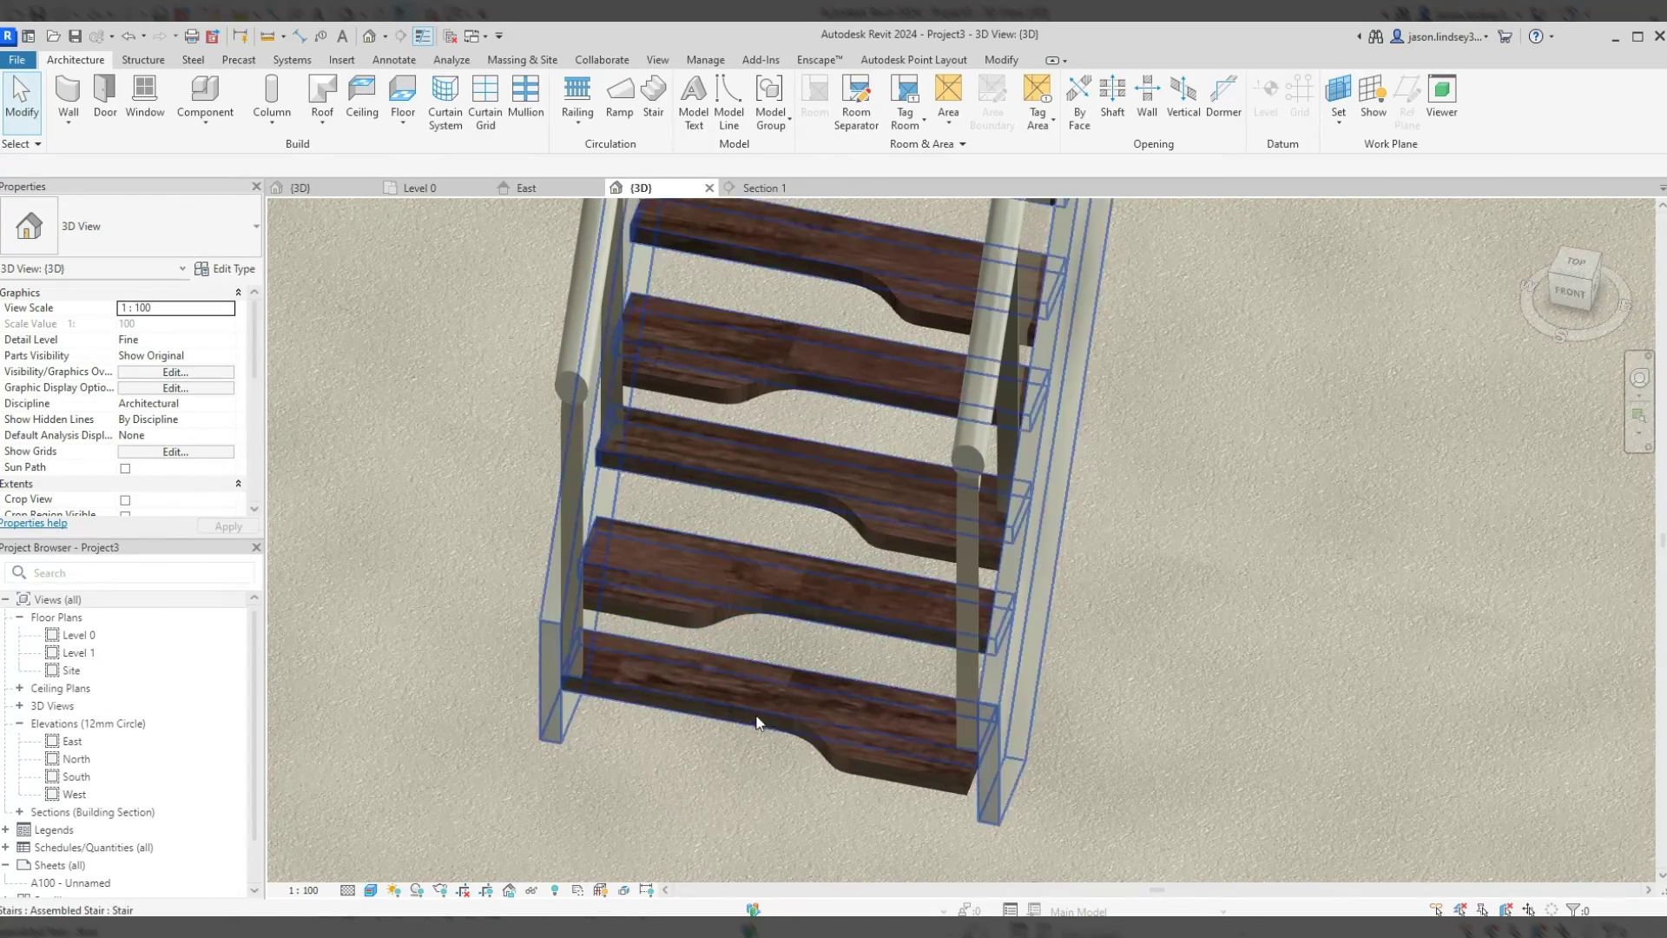
{"action": "scroll", "coordinate": [764, 708], "scroll_direction": "up", "scroll_amount": 5}
{"action": "scroll", "coordinate": [820, 555], "scroll_direction": "down", "scroll_amount": 3}
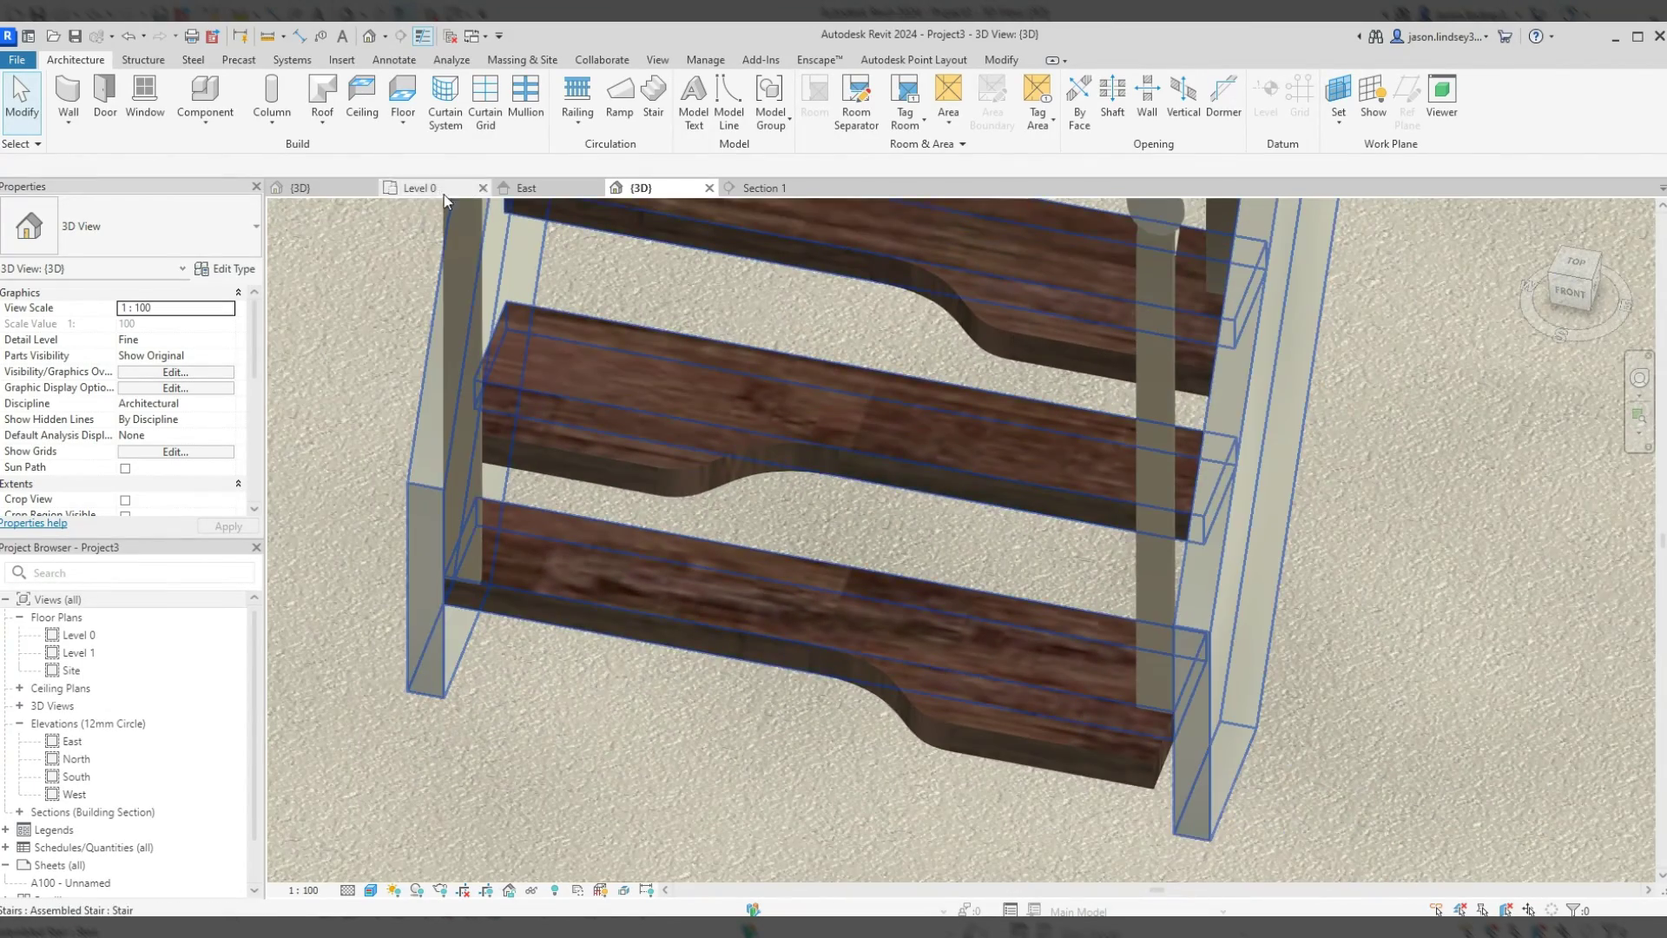
{"action": "scroll", "coordinate": [859, 608], "scroll_direction": "down", "scroll_amount": 3}
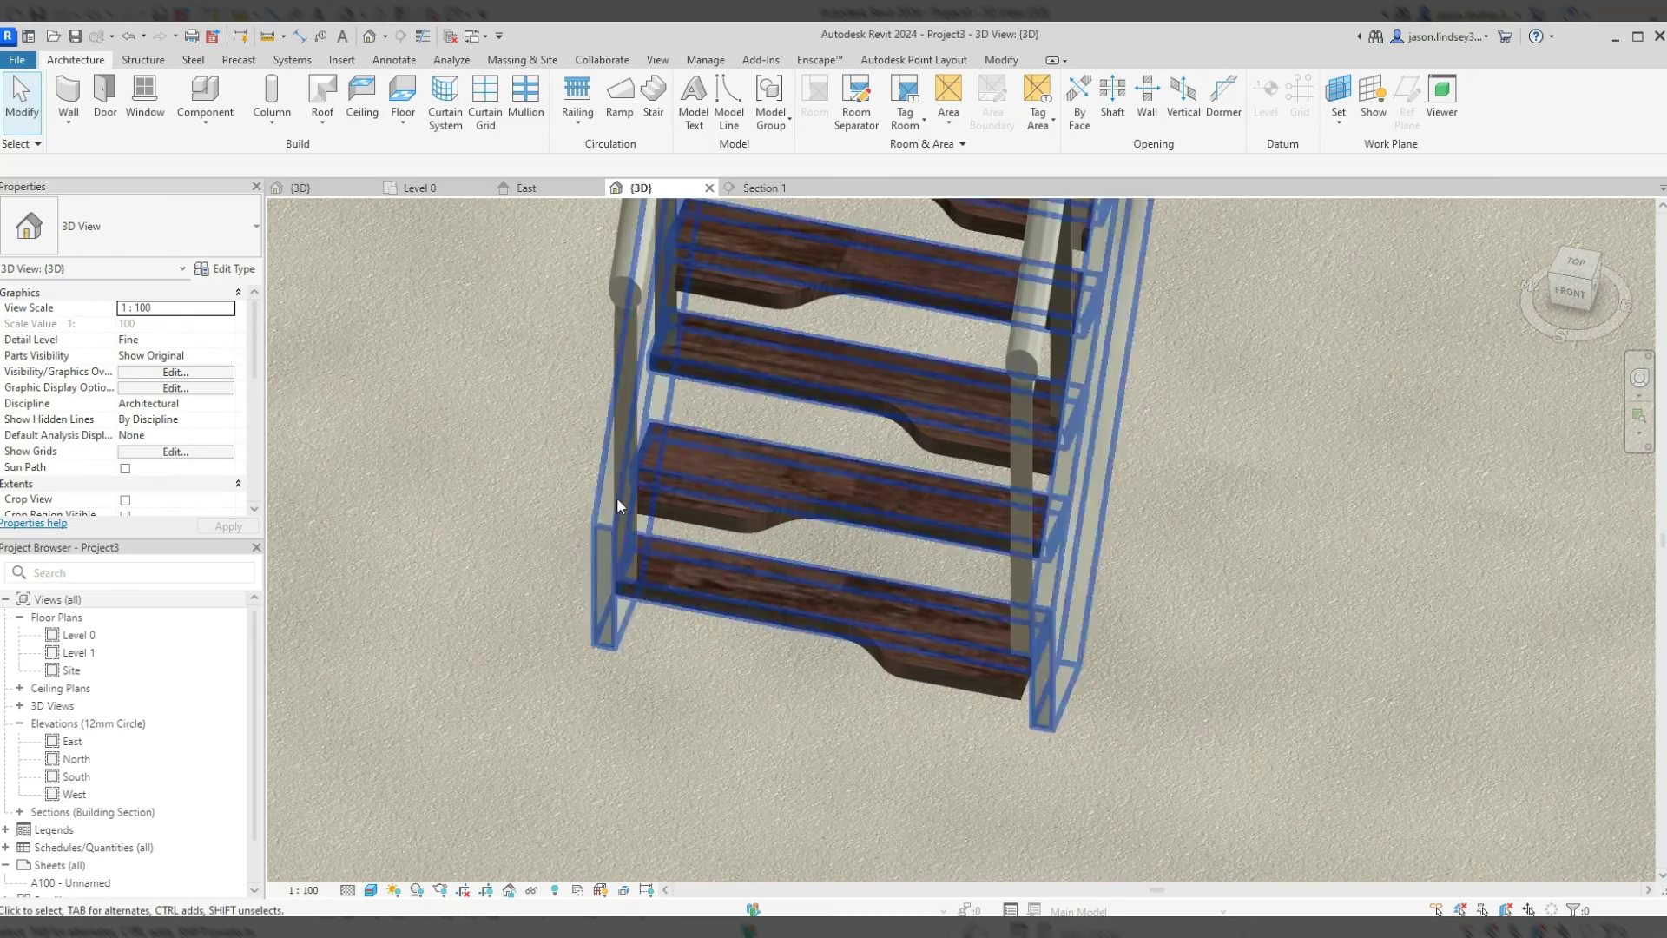
{"action": "scroll", "coordinate": [776, 557], "scroll_direction": "up", "scroll_amount": 2}
{"action": "middle_click_drag", "start_coordinate": [775, 551], "coordinate": [807, 414], "text": "shift"}
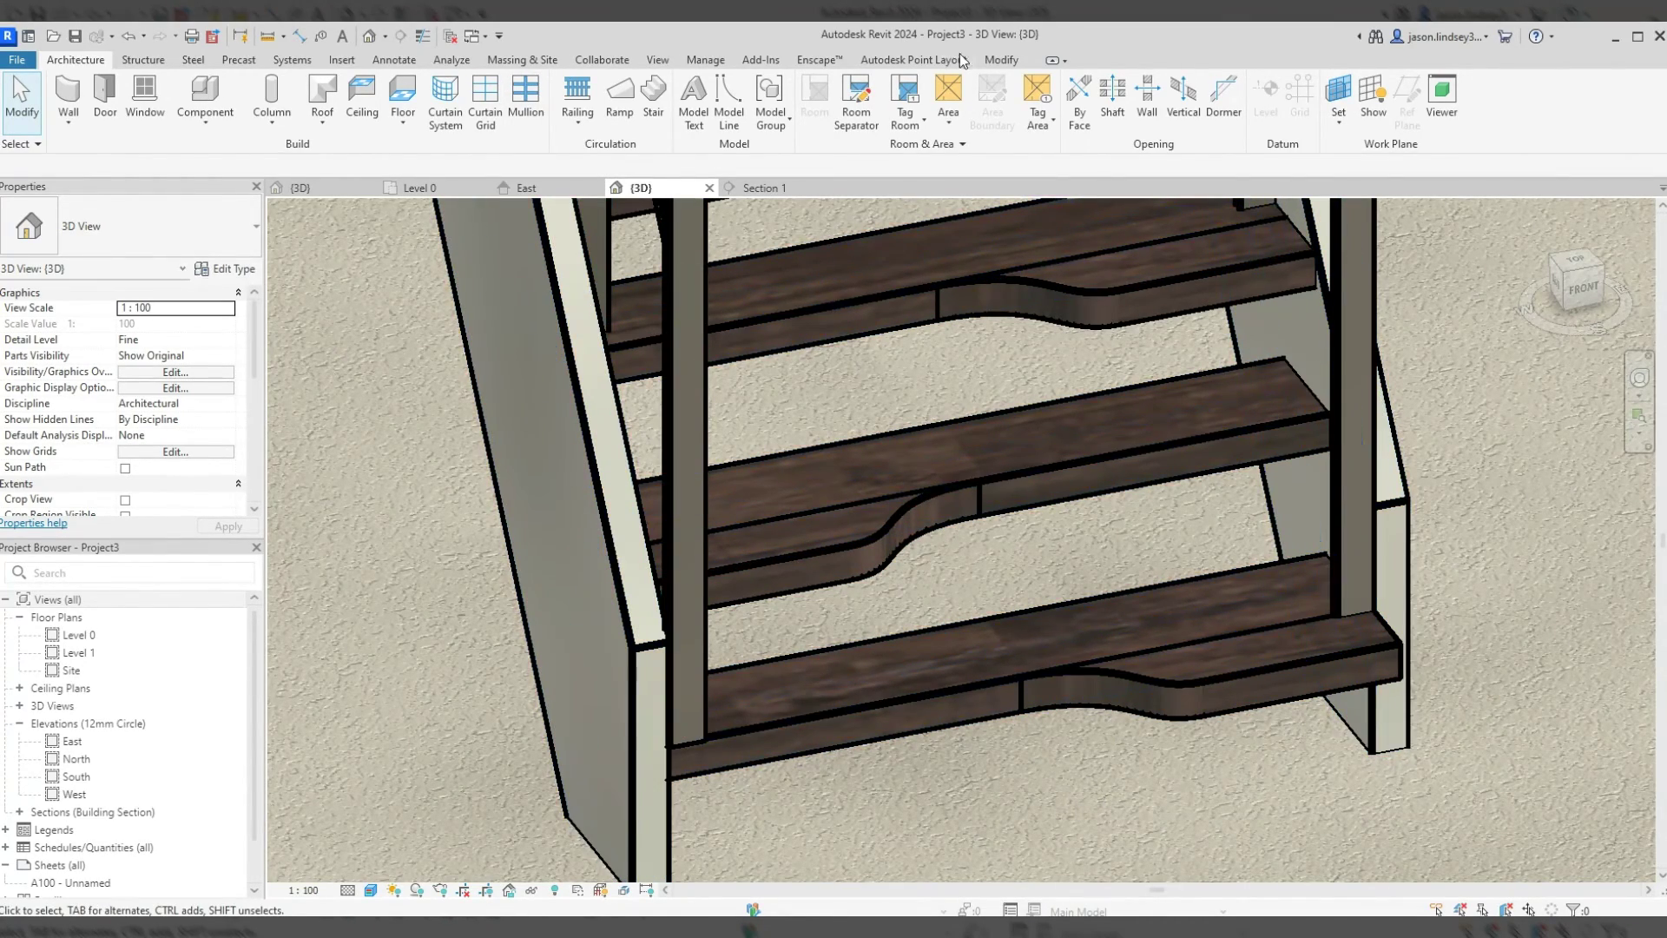
- Set the Linework style to Invisible lines and hide the short seam edge on the nosing
{"action": "left_click", "coordinate": [1003, 61]}
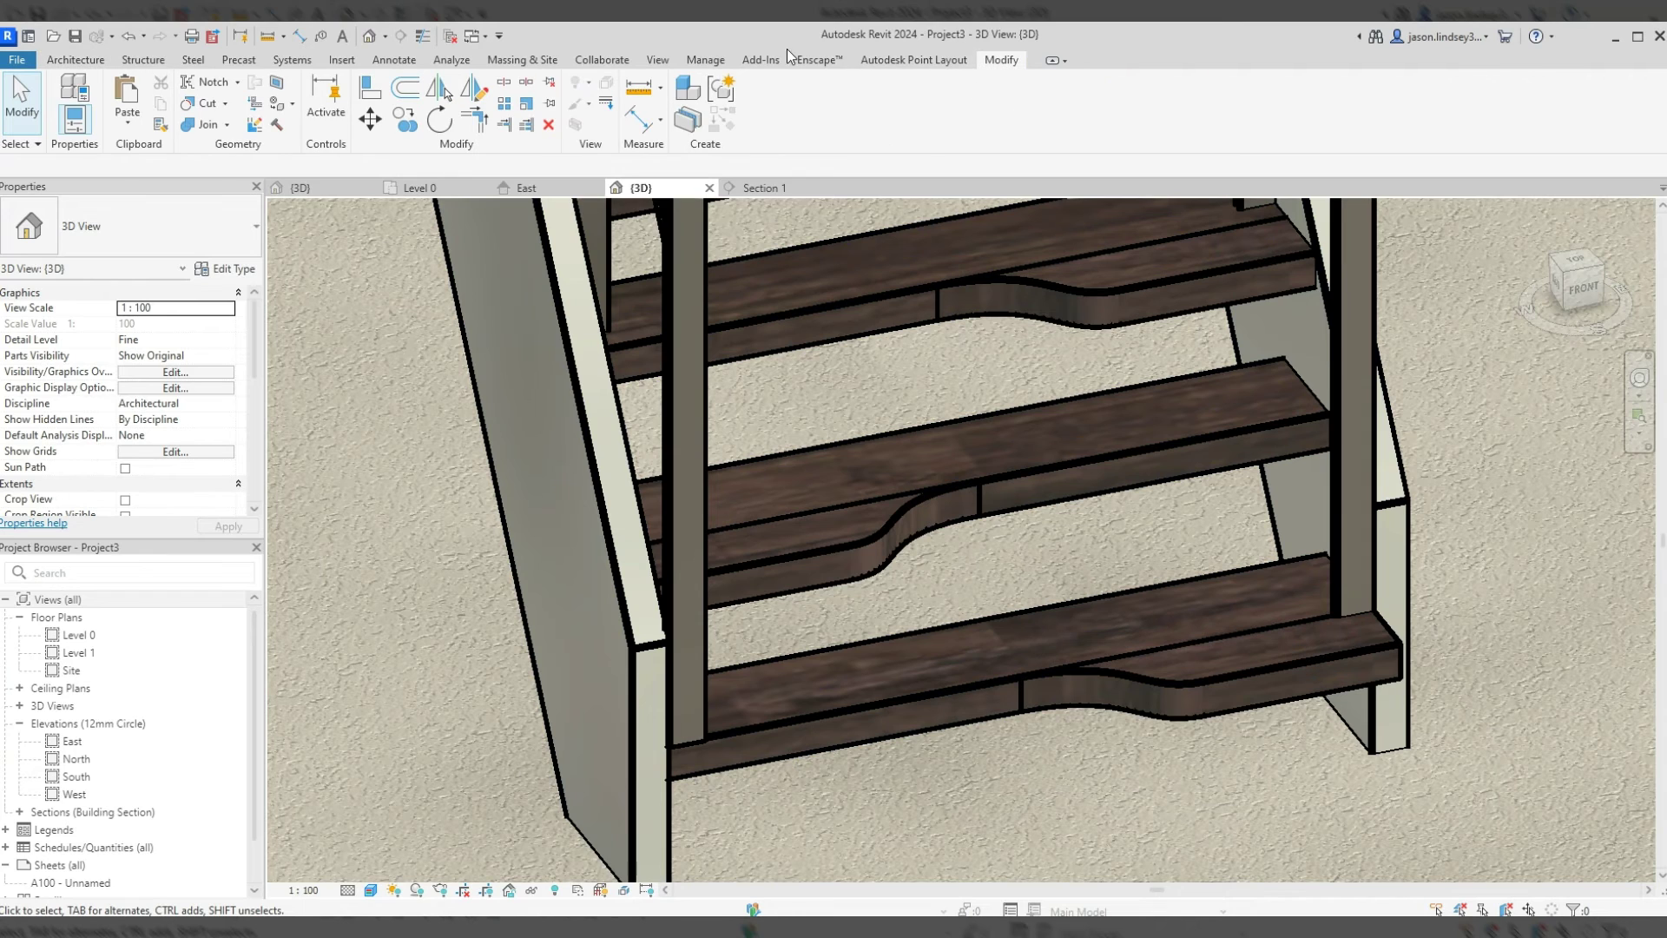
{"action": "left_click", "coordinate": [607, 106]}
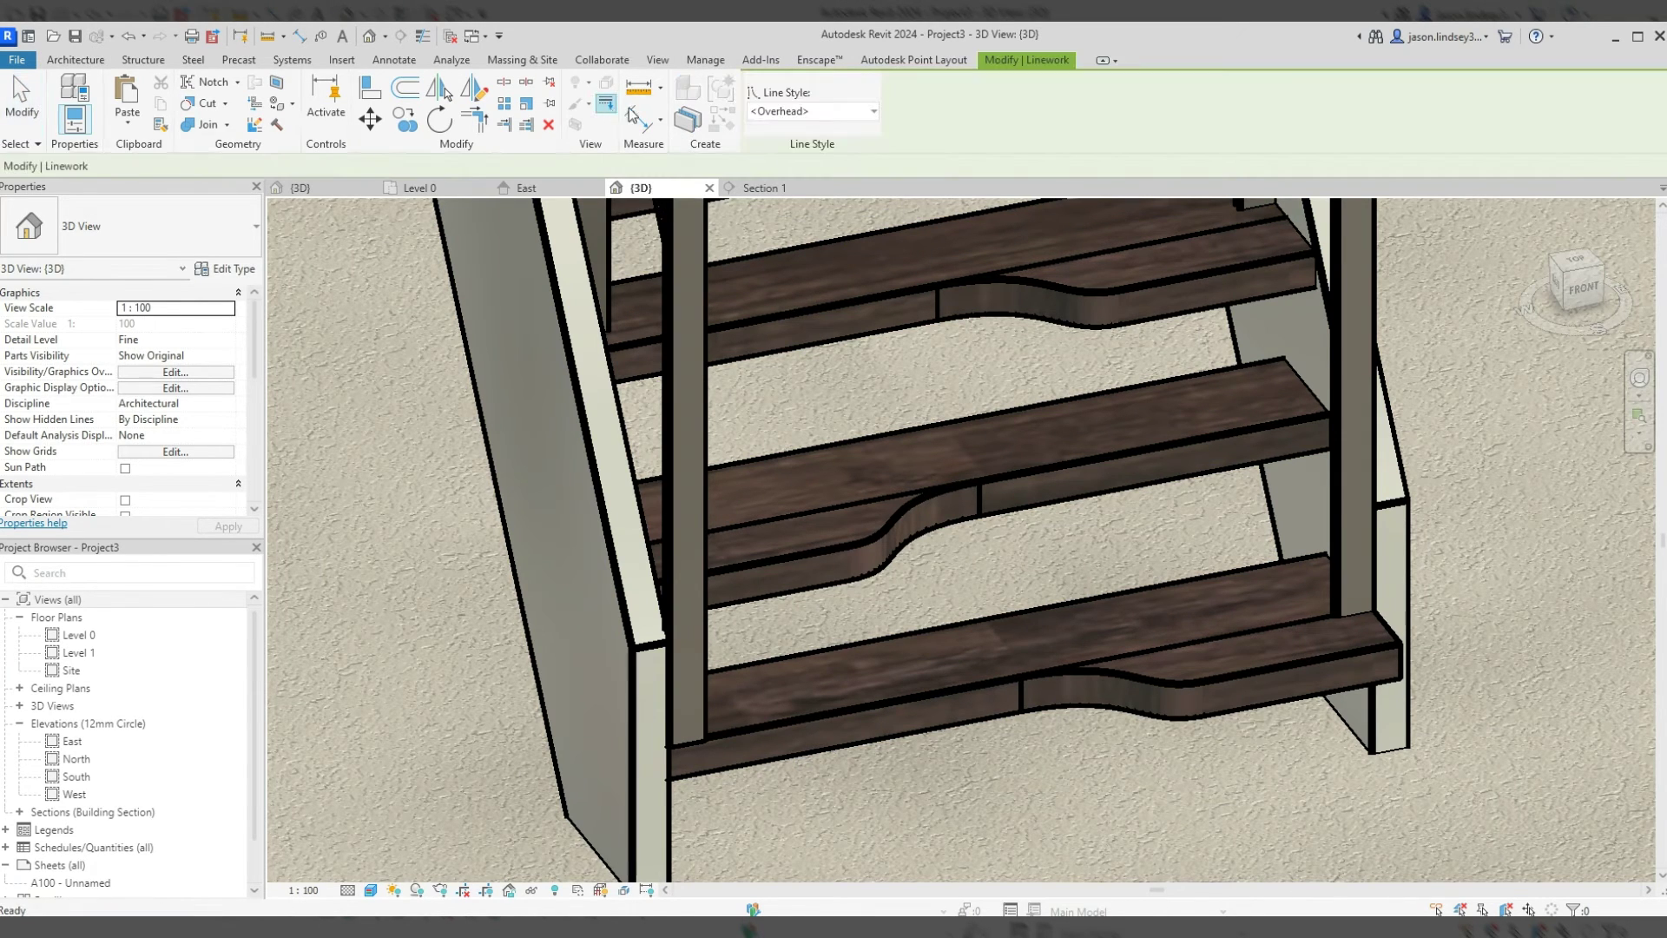
{"action": "left_click", "coordinate": [806, 113]}
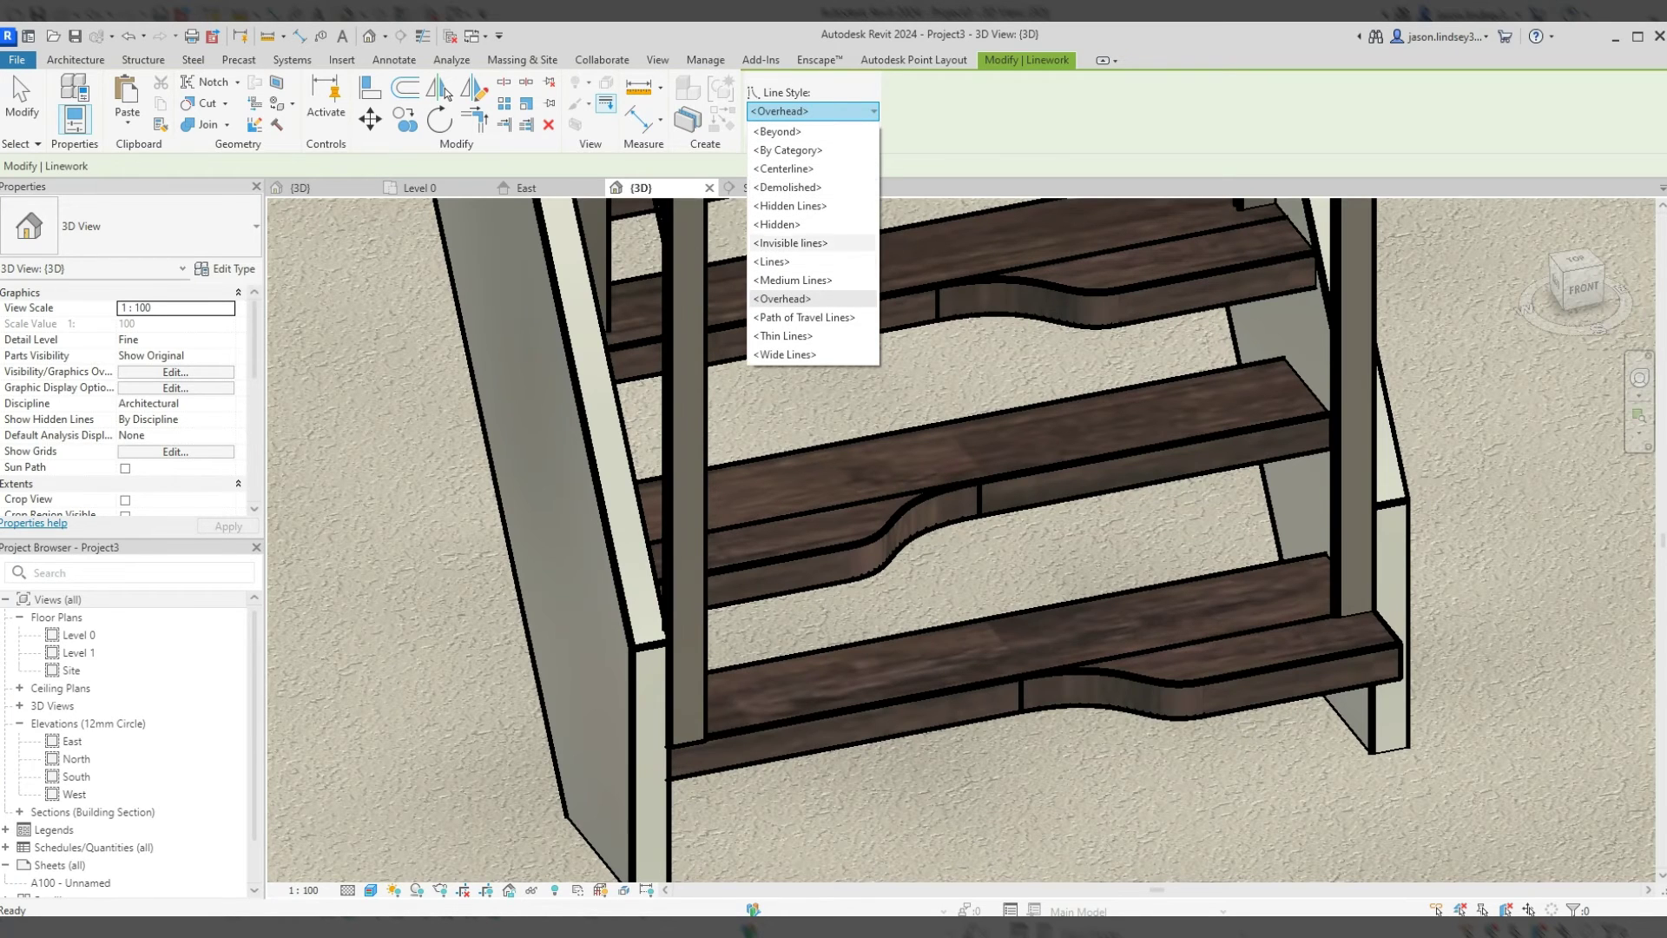
{"action": "left_click", "coordinate": [791, 243]}
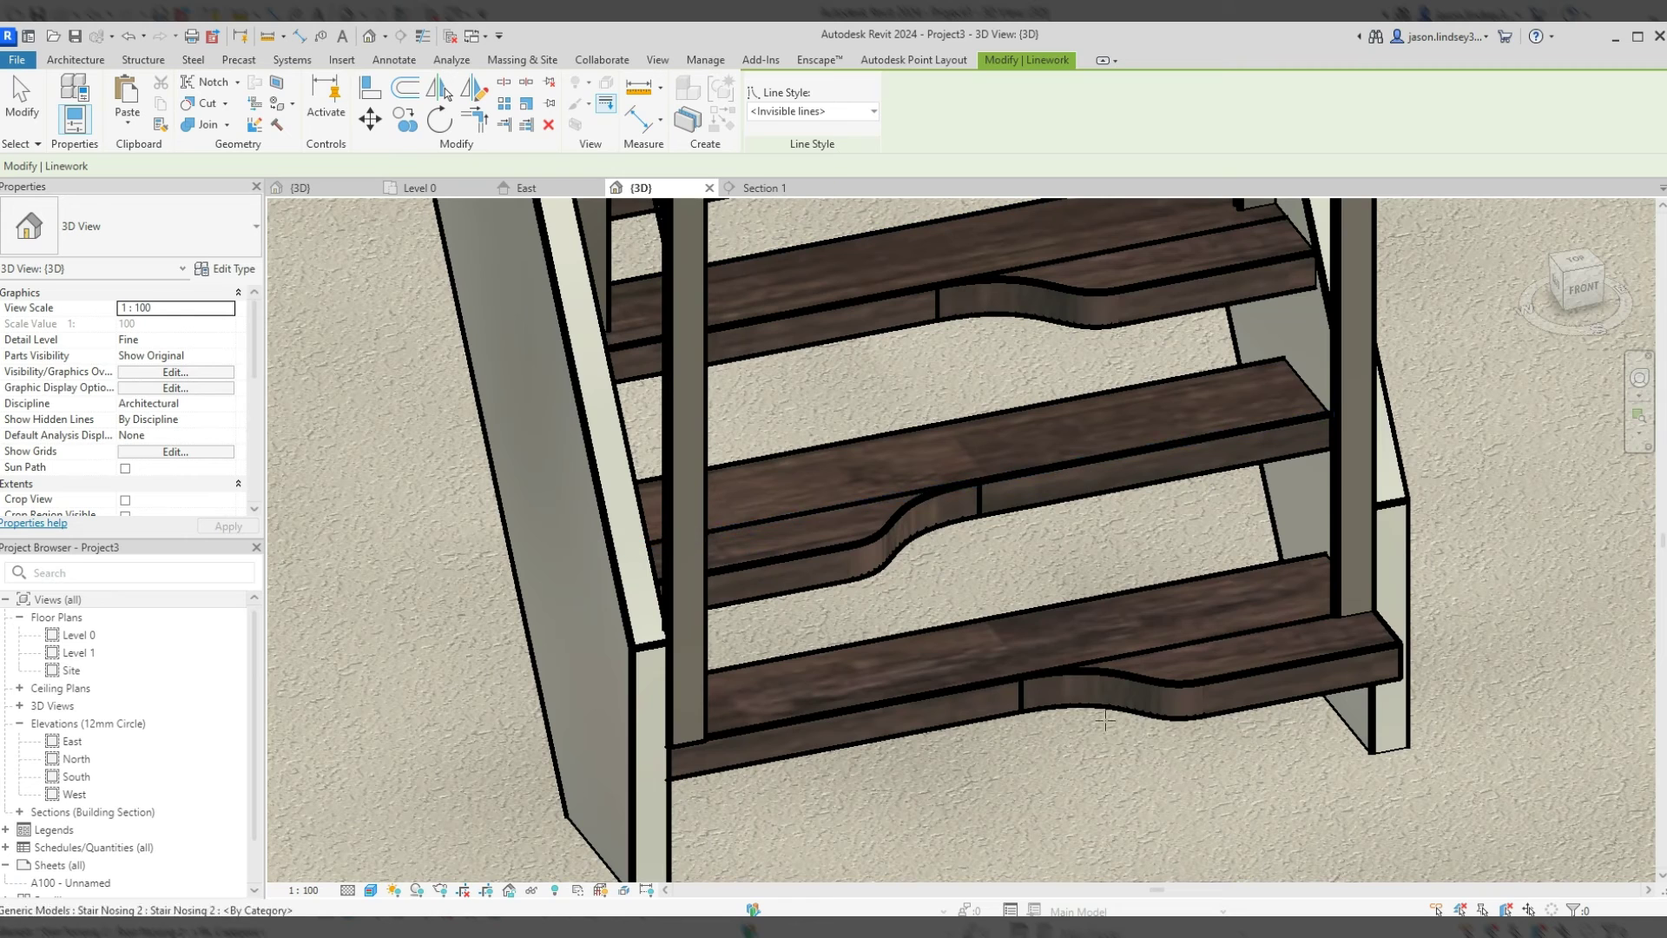
{"action": "left_click", "coordinate": [1019, 696]}
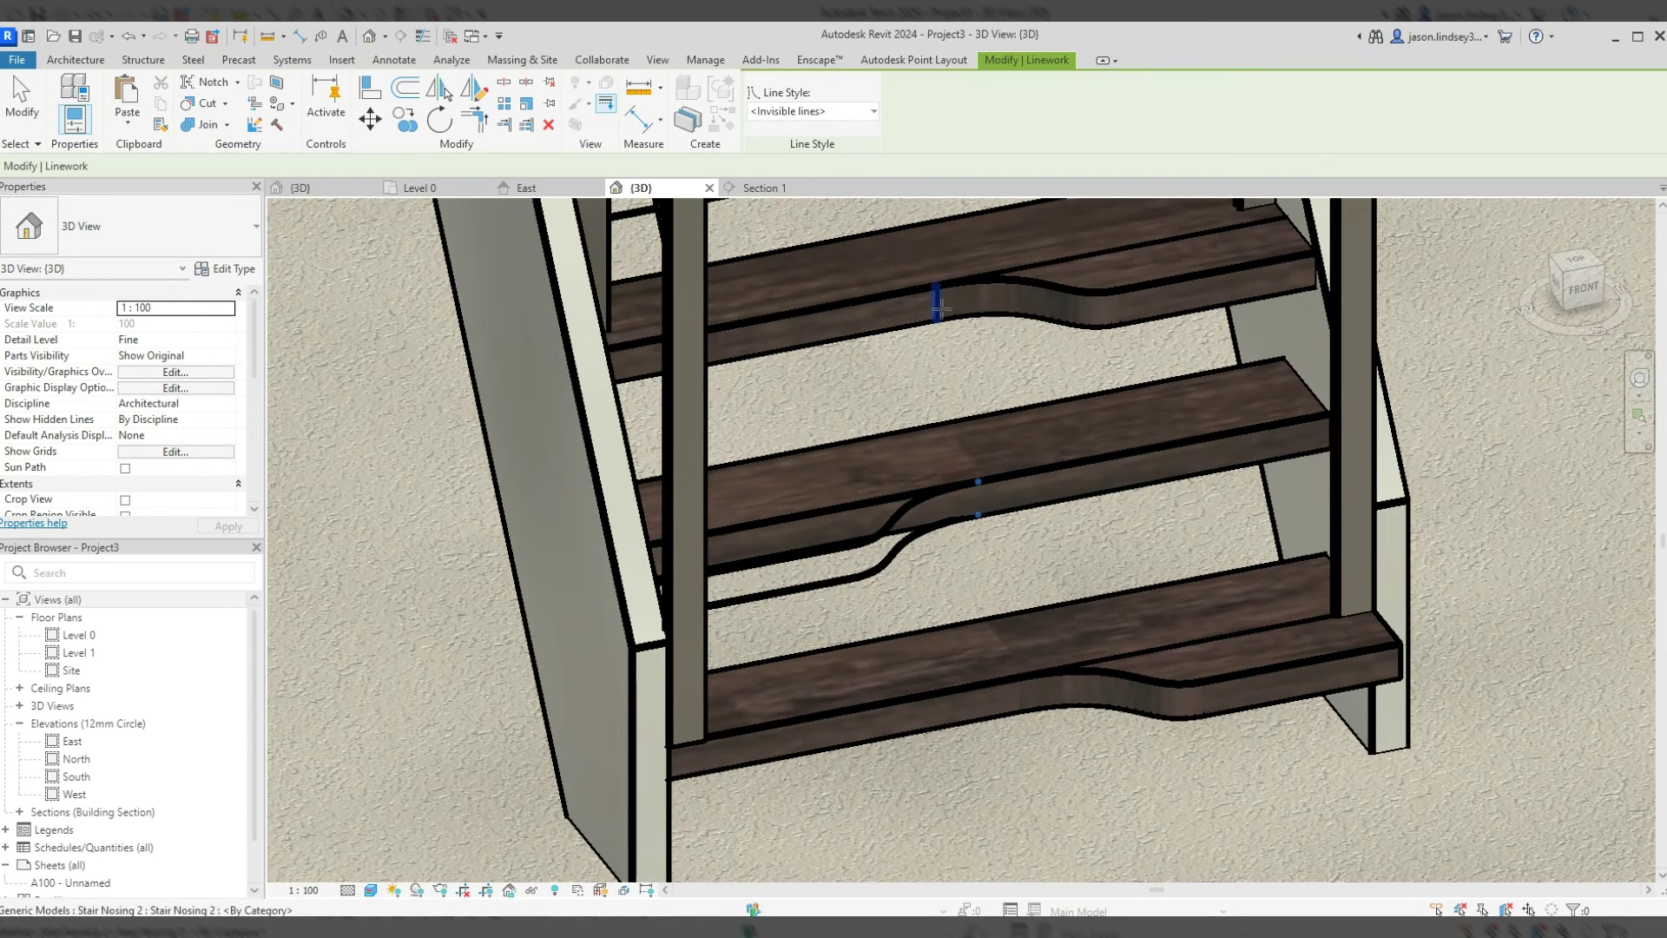
- Move down the stair and hide an edge line on the lower tread
{"action": "scroll", "coordinate": [961, 287], "scroll_direction": "down", "scroll_amount": 3}
{"action": "middle_click_drag", "start_coordinate": [960, 283], "coordinate": [990, 366]}
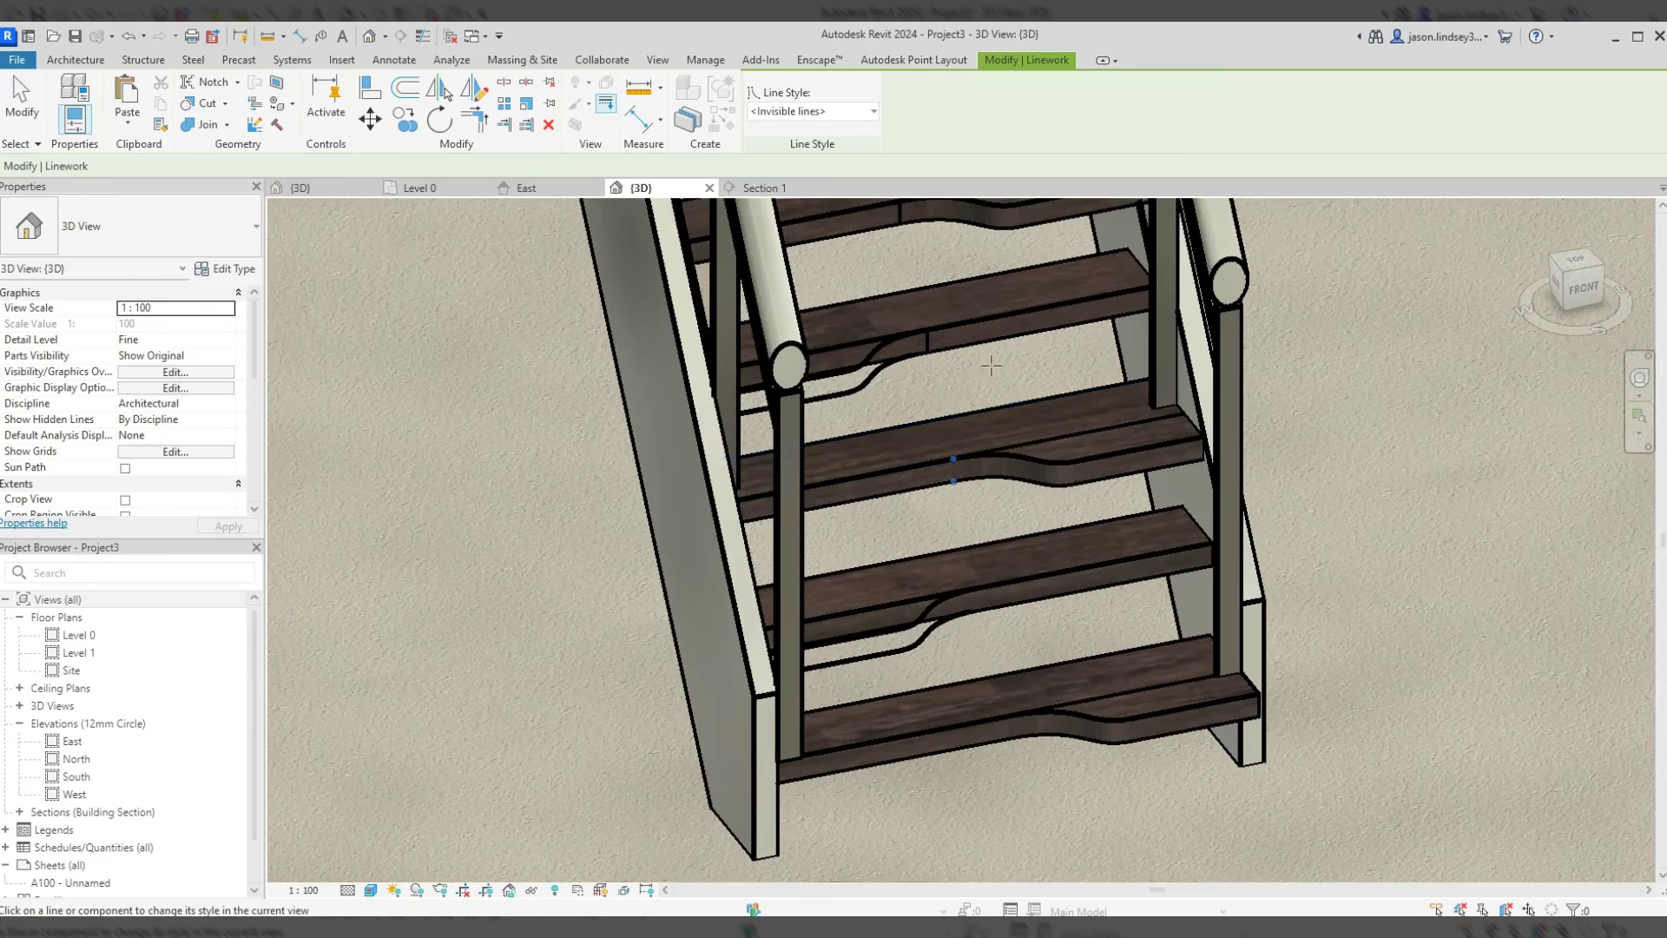
{"action": "scroll", "coordinate": [975, 367], "scroll_direction": "down", "scroll_amount": 2}
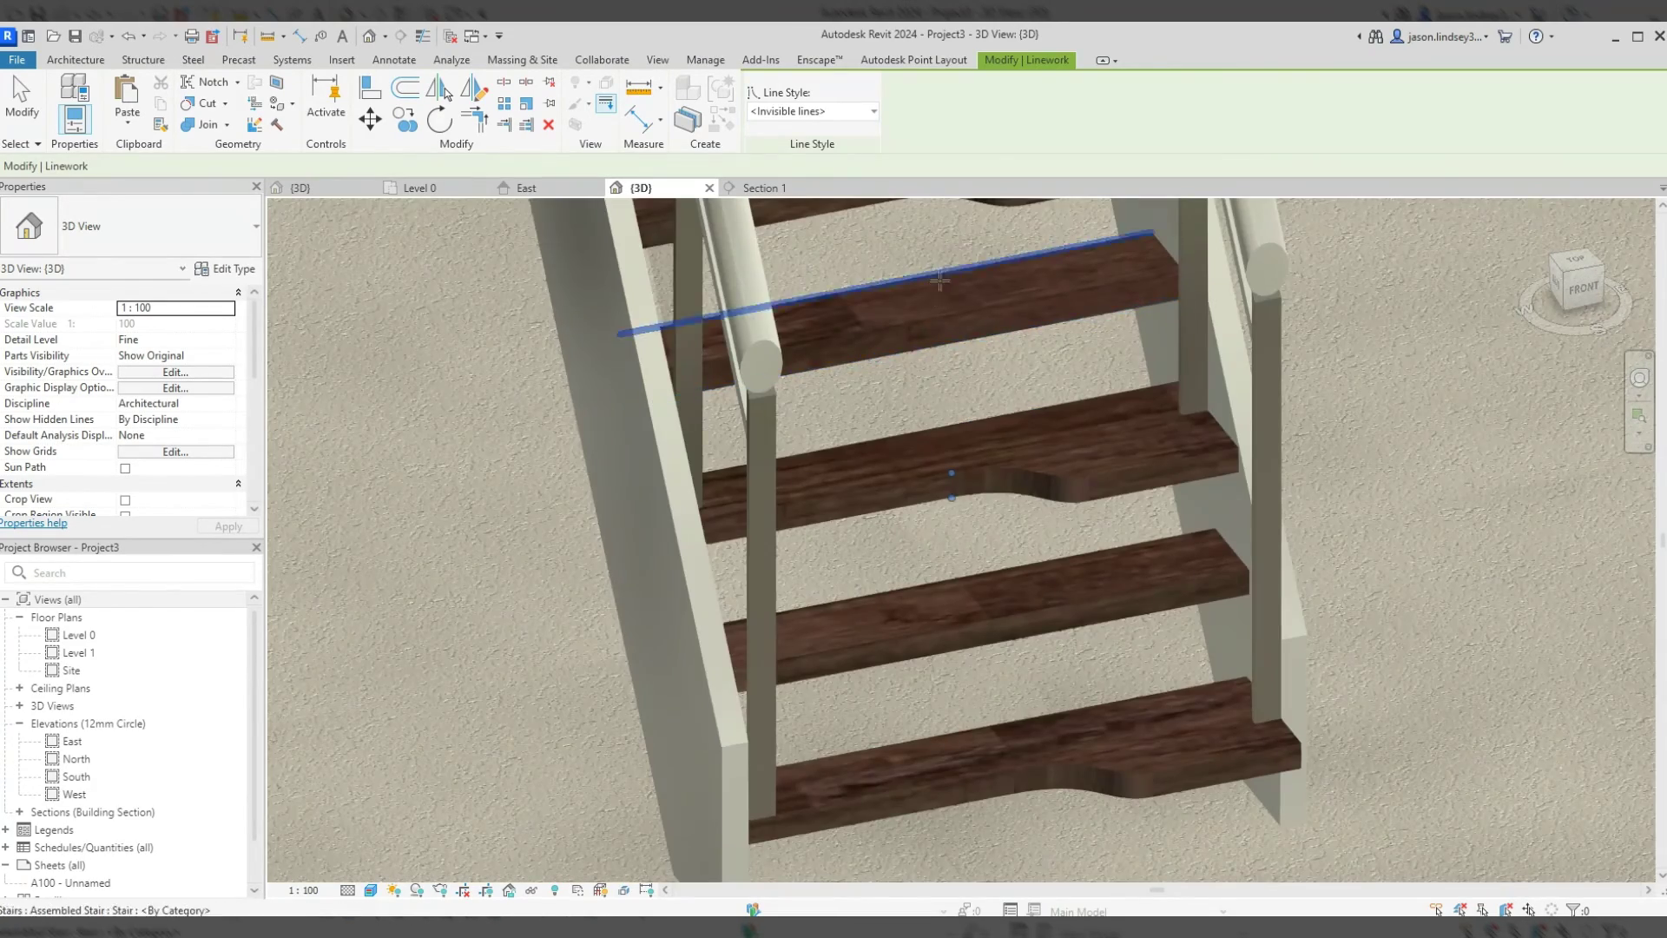
{"action": "middle_click_drag", "start_coordinate": [934, 276], "coordinate": [909, 434]}
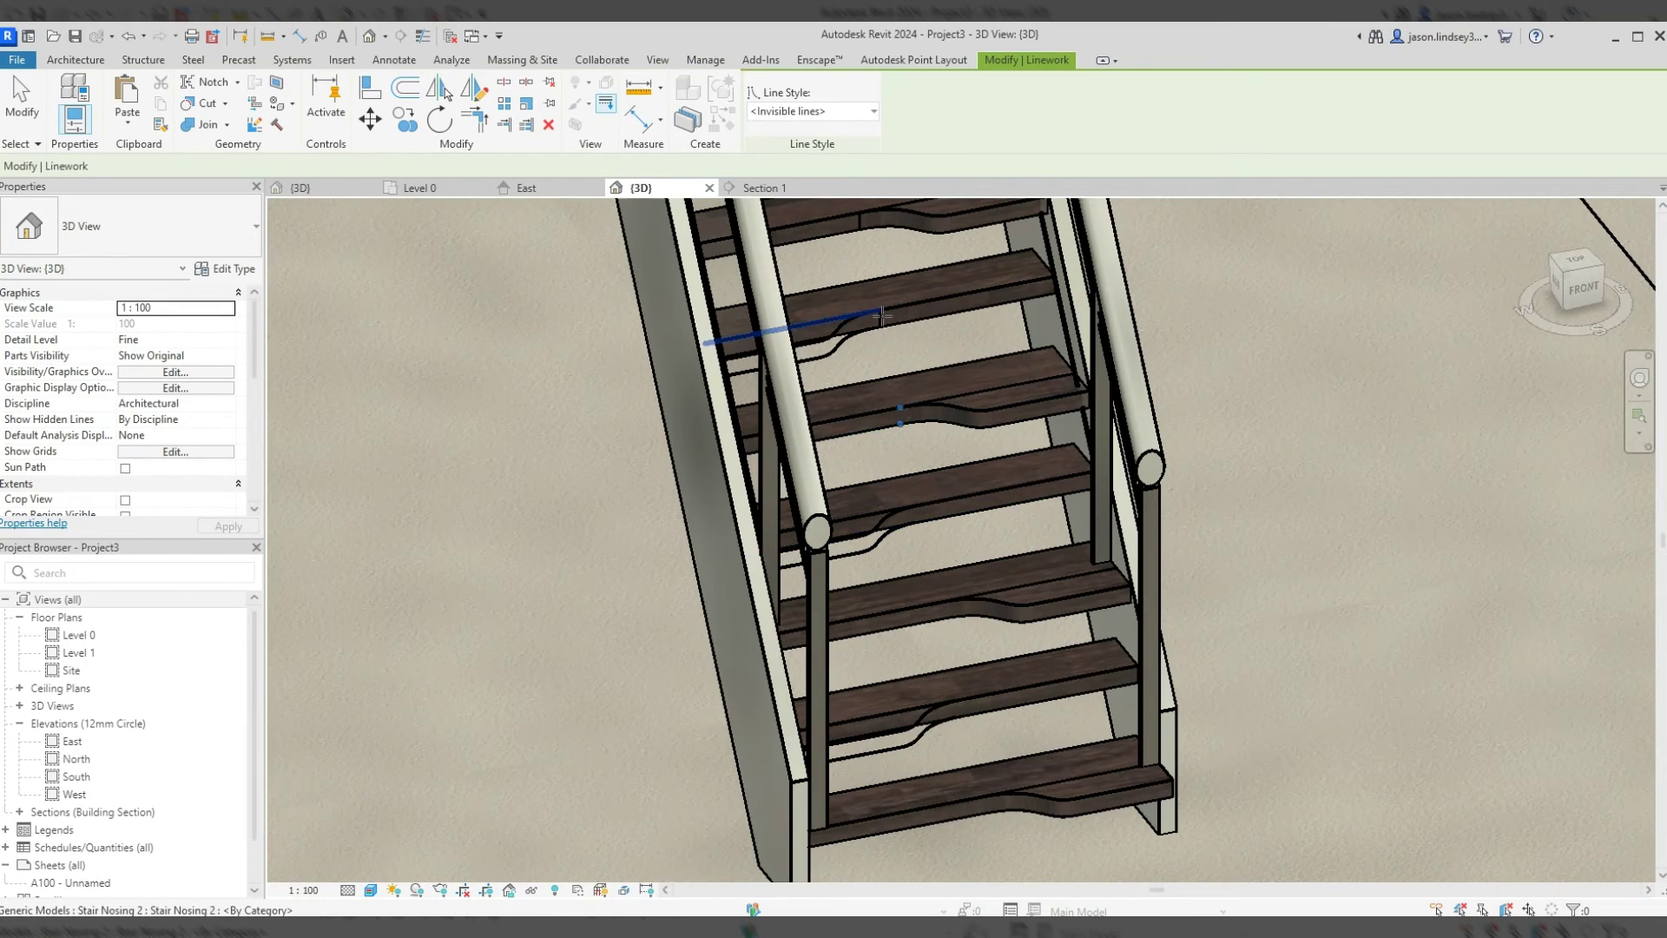
{"action": "scroll", "coordinate": [951, 554], "scroll_direction": "up", "scroll_amount": 5}
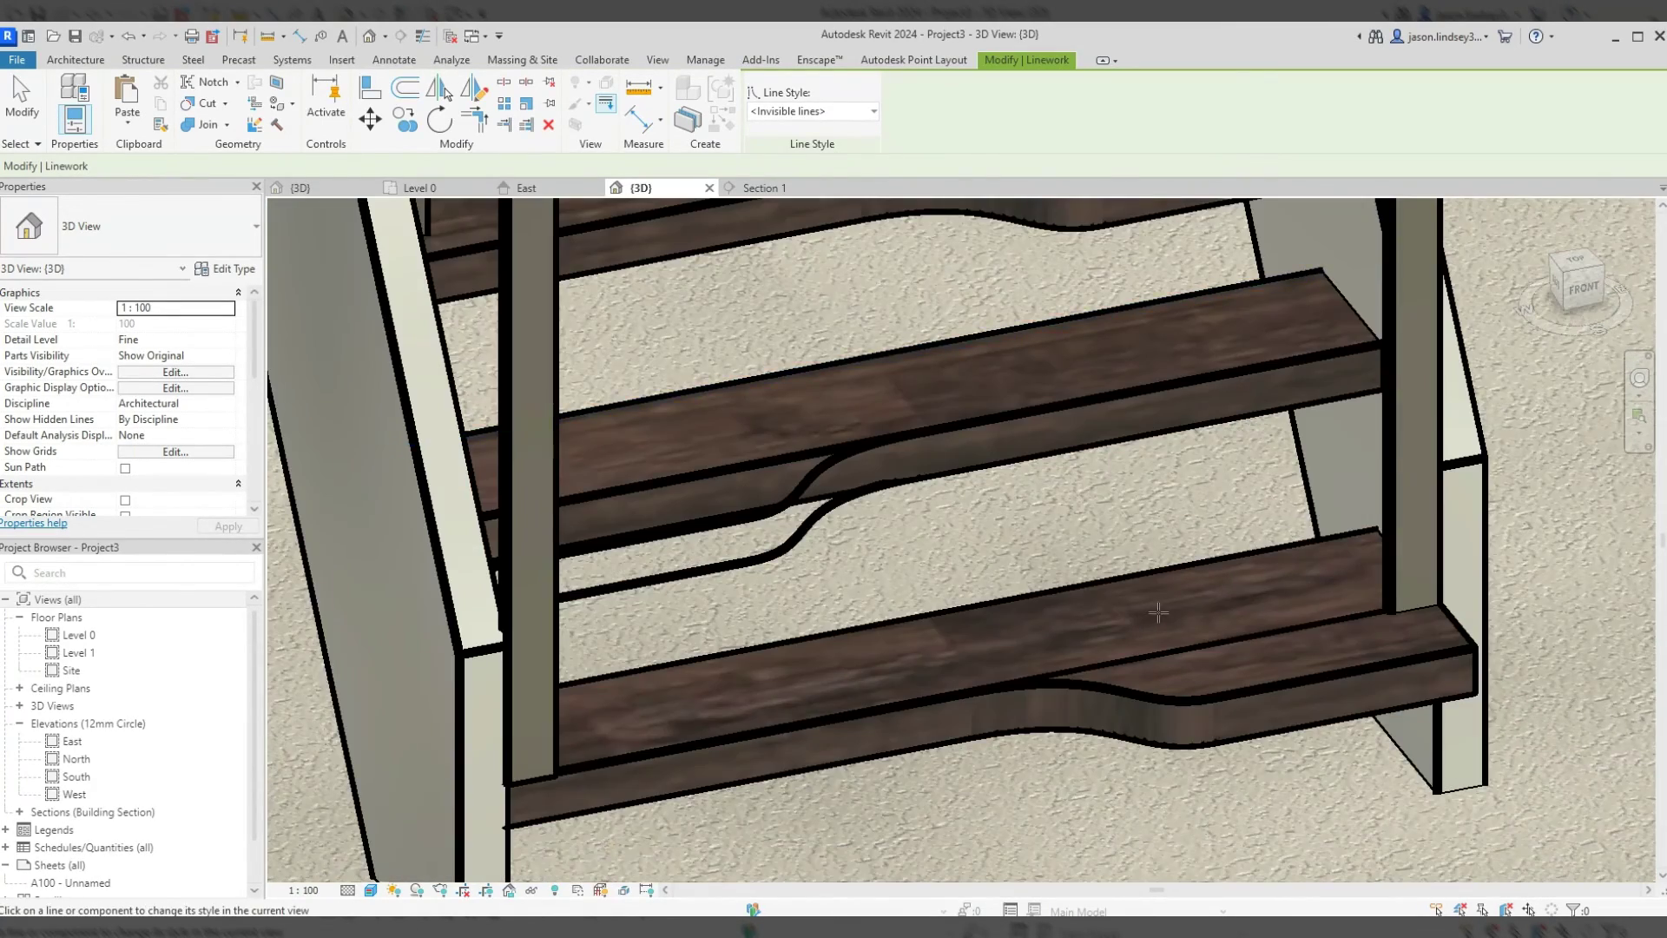
{"action": "middle_click_drag", "start_coordinate": [1158, 613], "coordinate": [988, 487]}
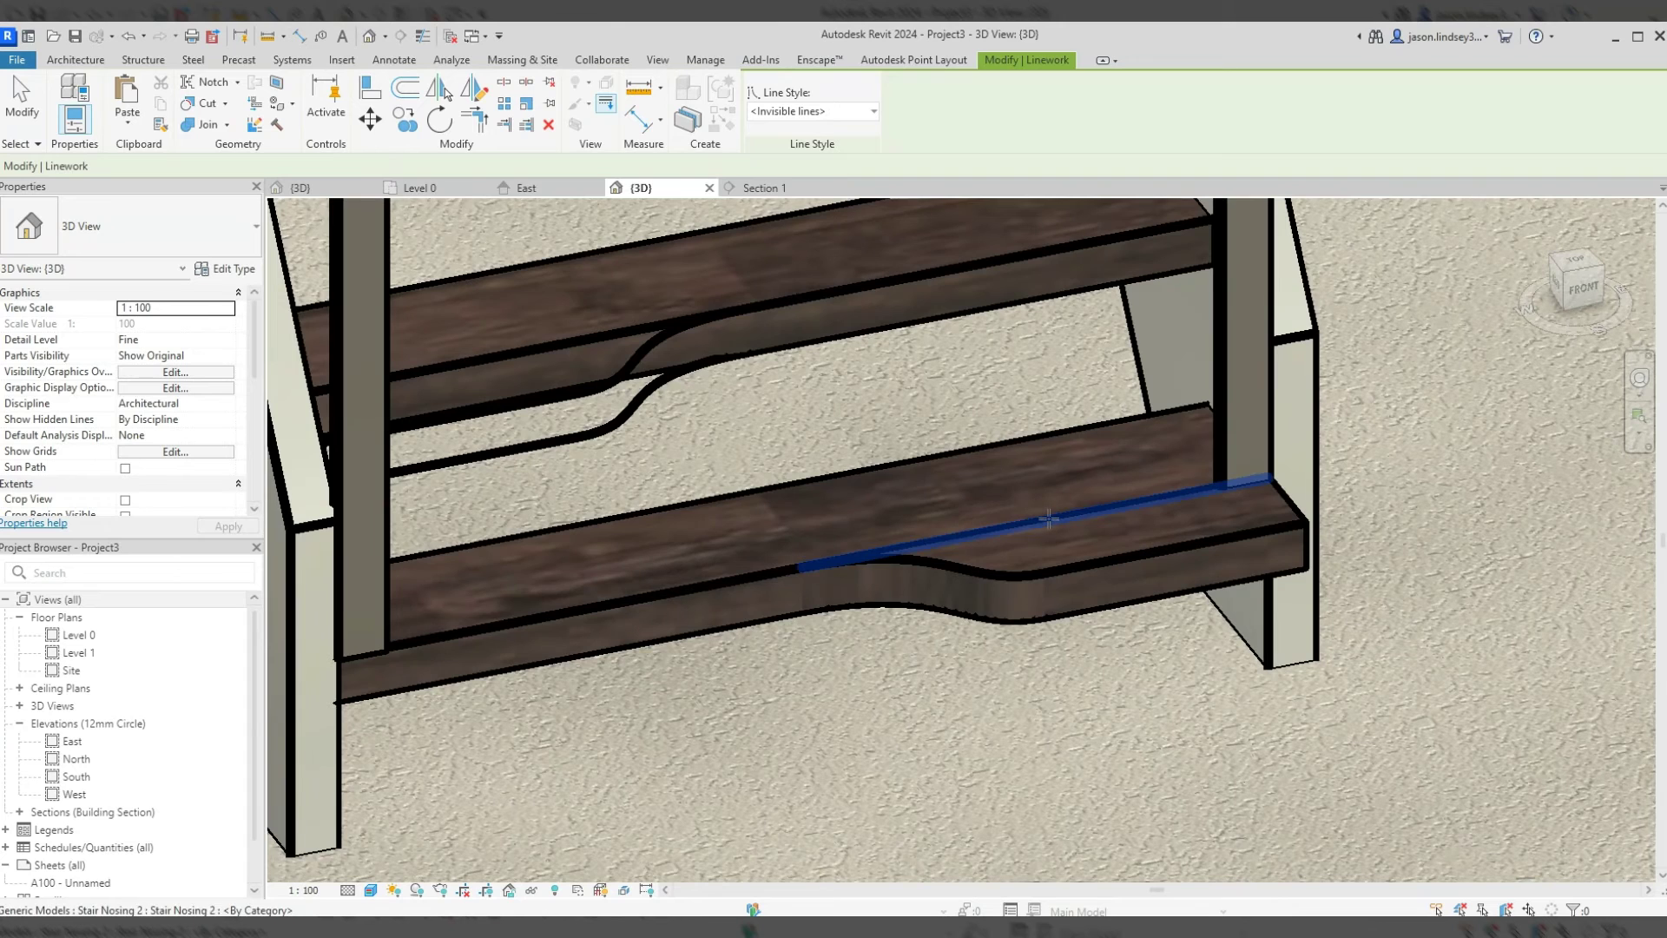
{"action": "left_click", "coordinate": [1002, 531]}
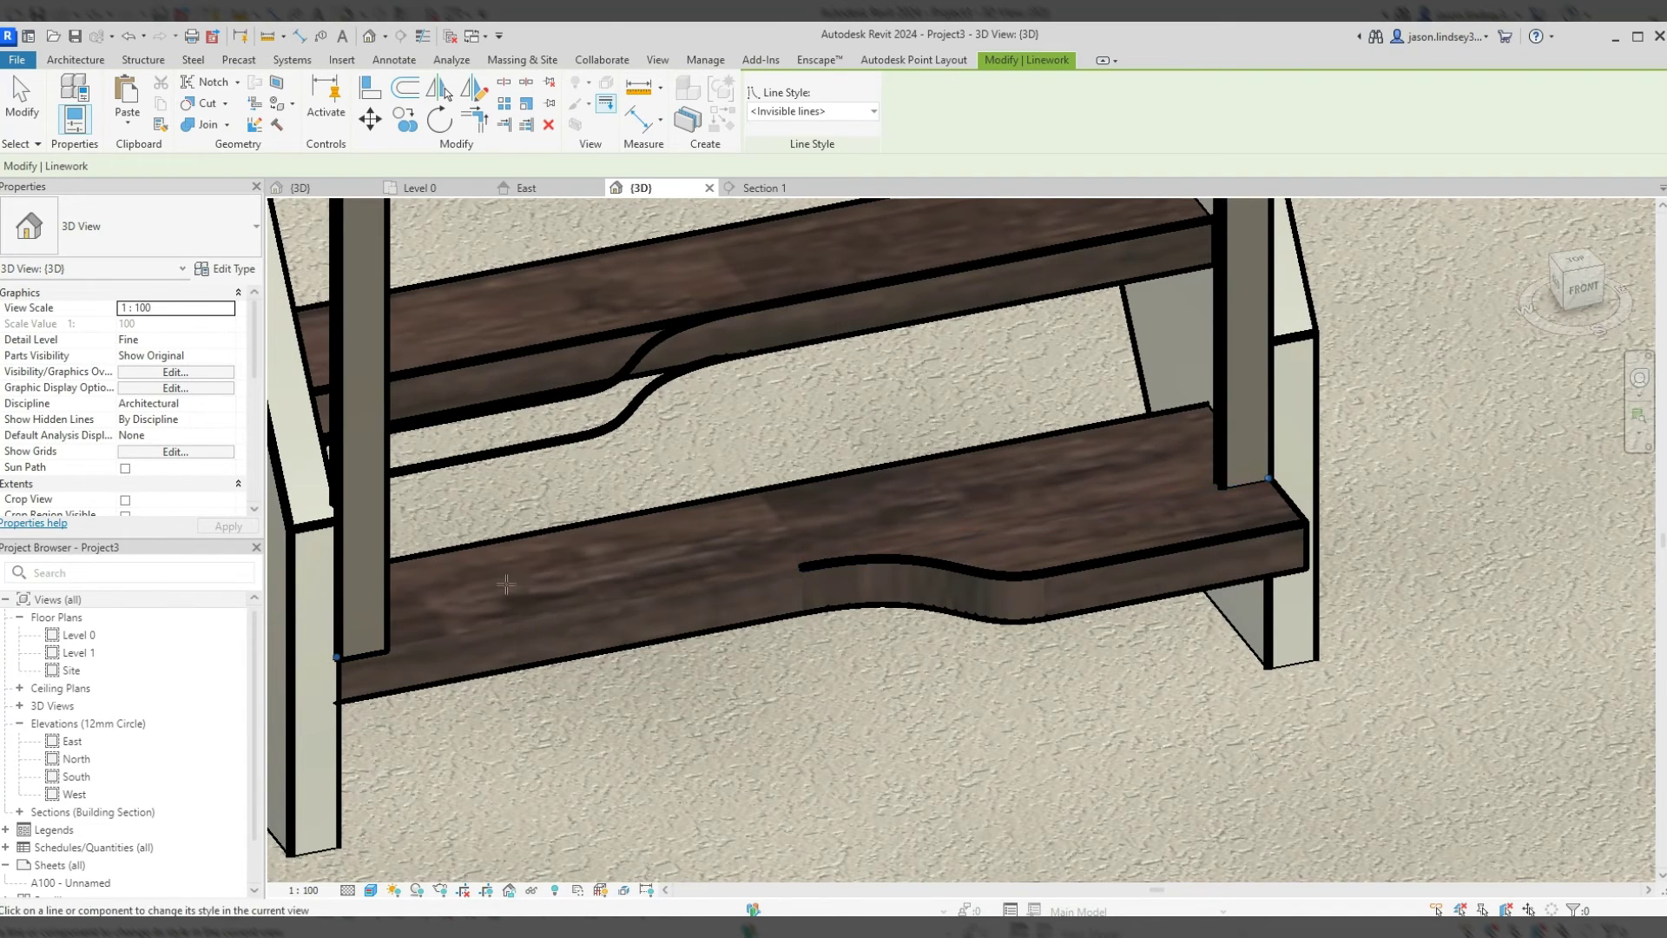
- Restore the lower tread's wrongly hidden front edges with the By Category line style
{"action": "left_click", "coordinate": [812, 111]}
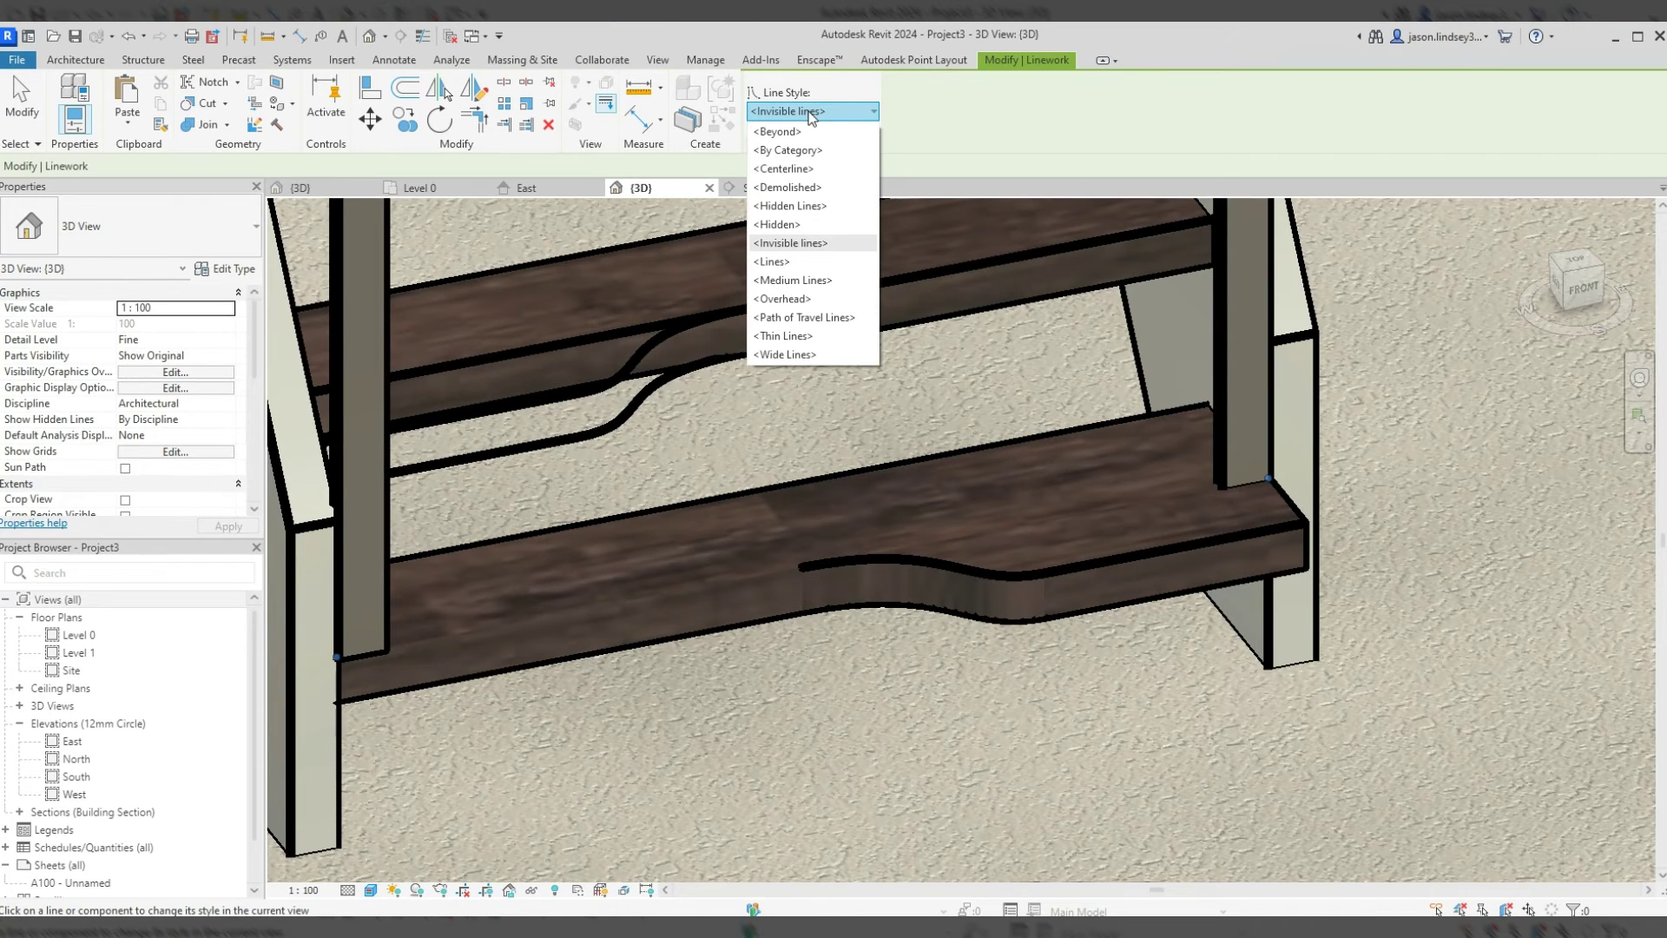
{"action": "left_click", "coordinate": [787, 151]}
{"action": "left_click", "coordinate": [687, 607]}
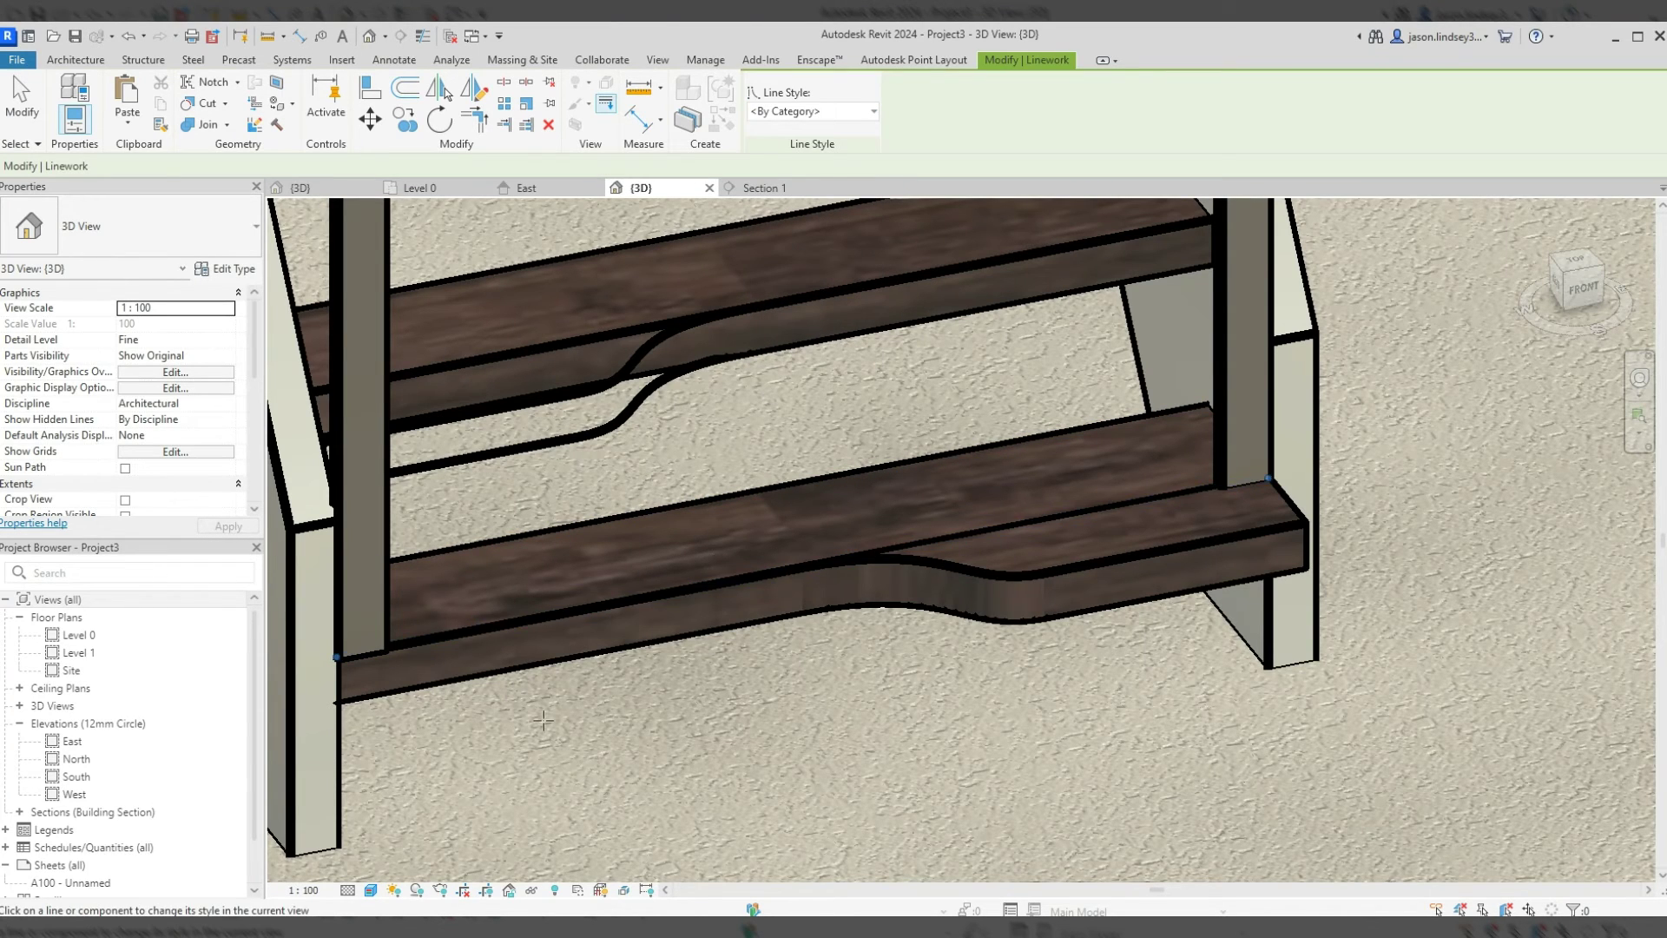
{"action": "left_click", "coordinate": [1259, 479]}
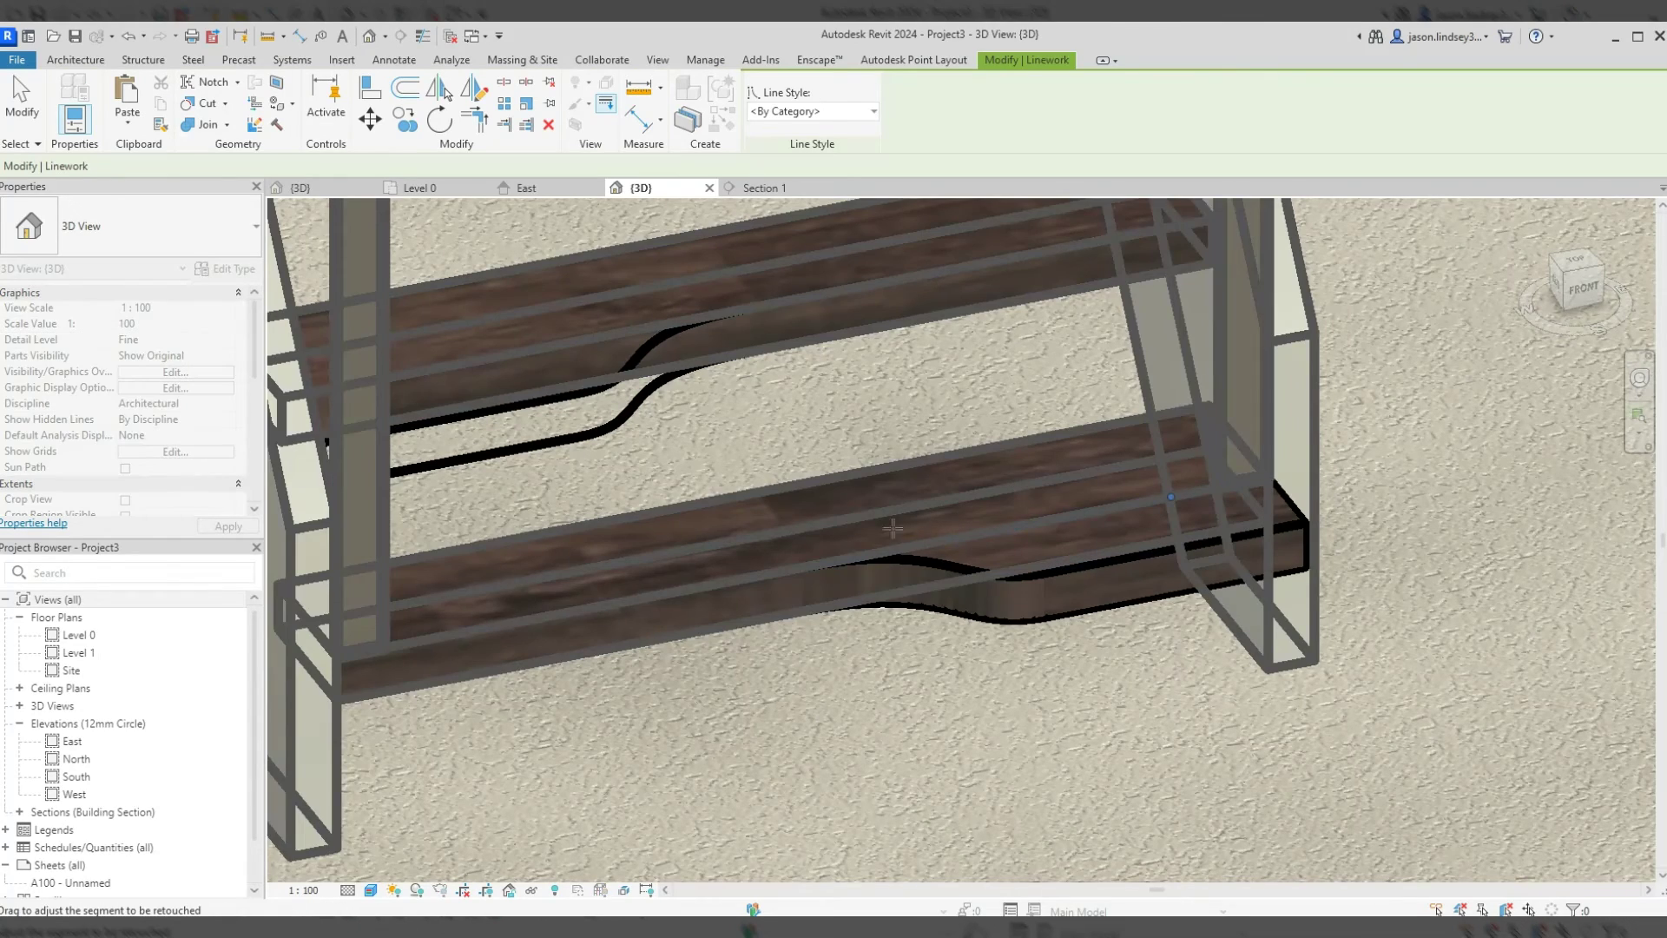
{"action": "left_click", "coordinate": [831, 560]}
{"action": "scroll", "coordinate": [1001, 452], "scroll_direction": "down", "scroll_amount": 5}
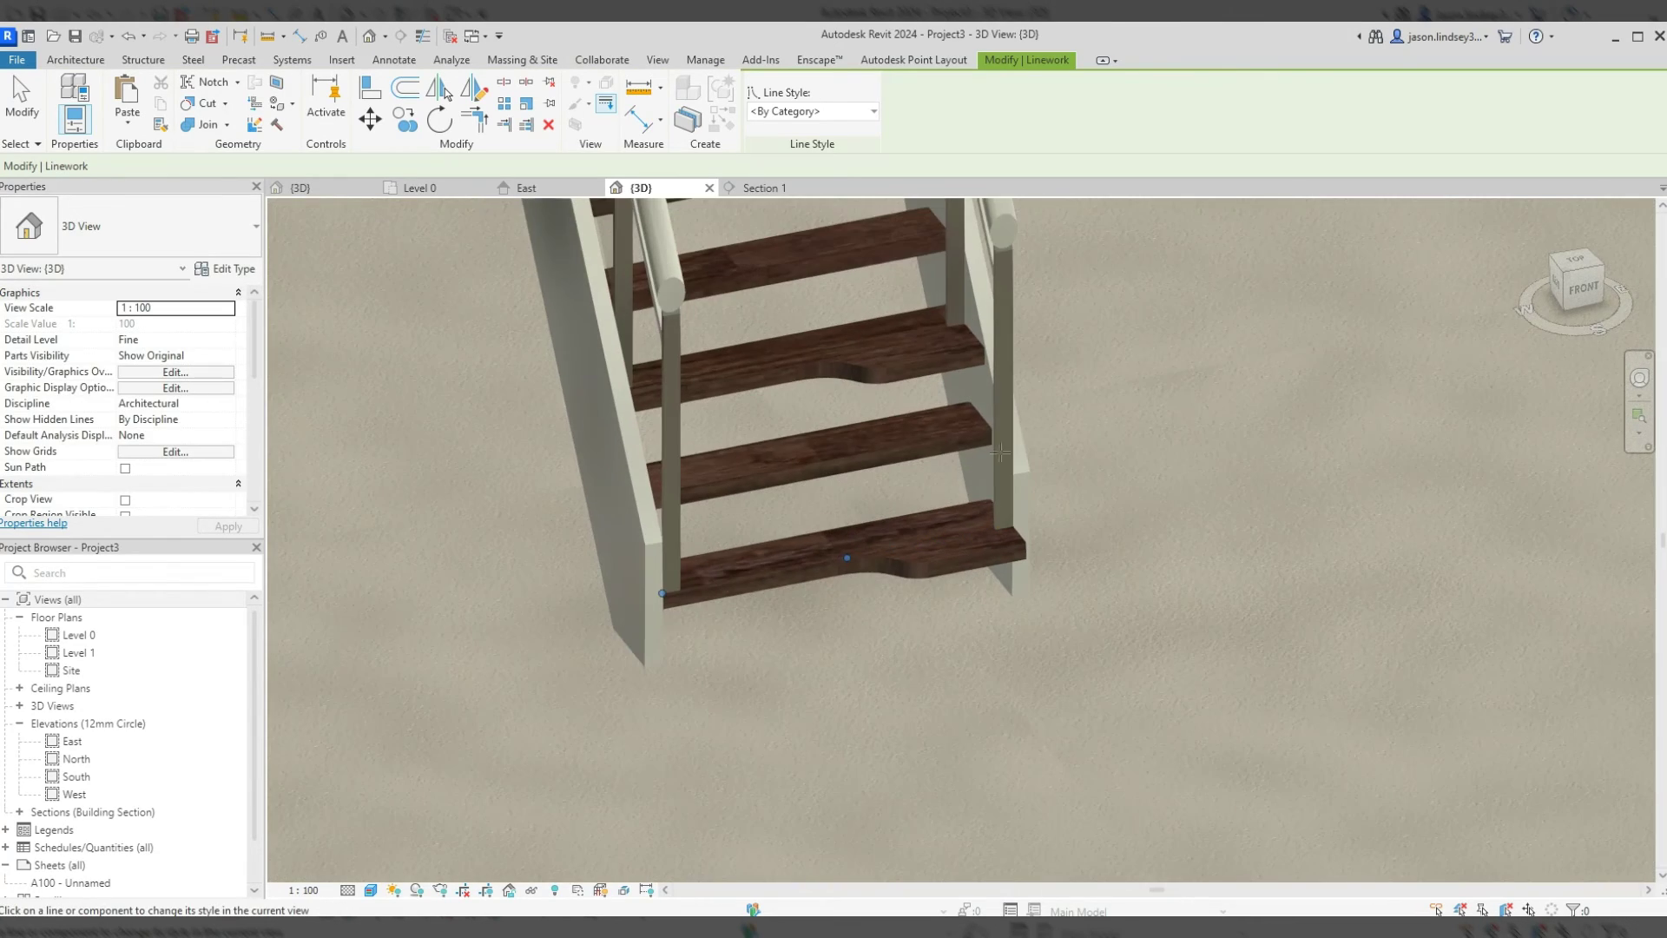
{"action": "scroll", "coordinate": [769, 599], "scroll_direction": "up", "scroll_amount": 3}
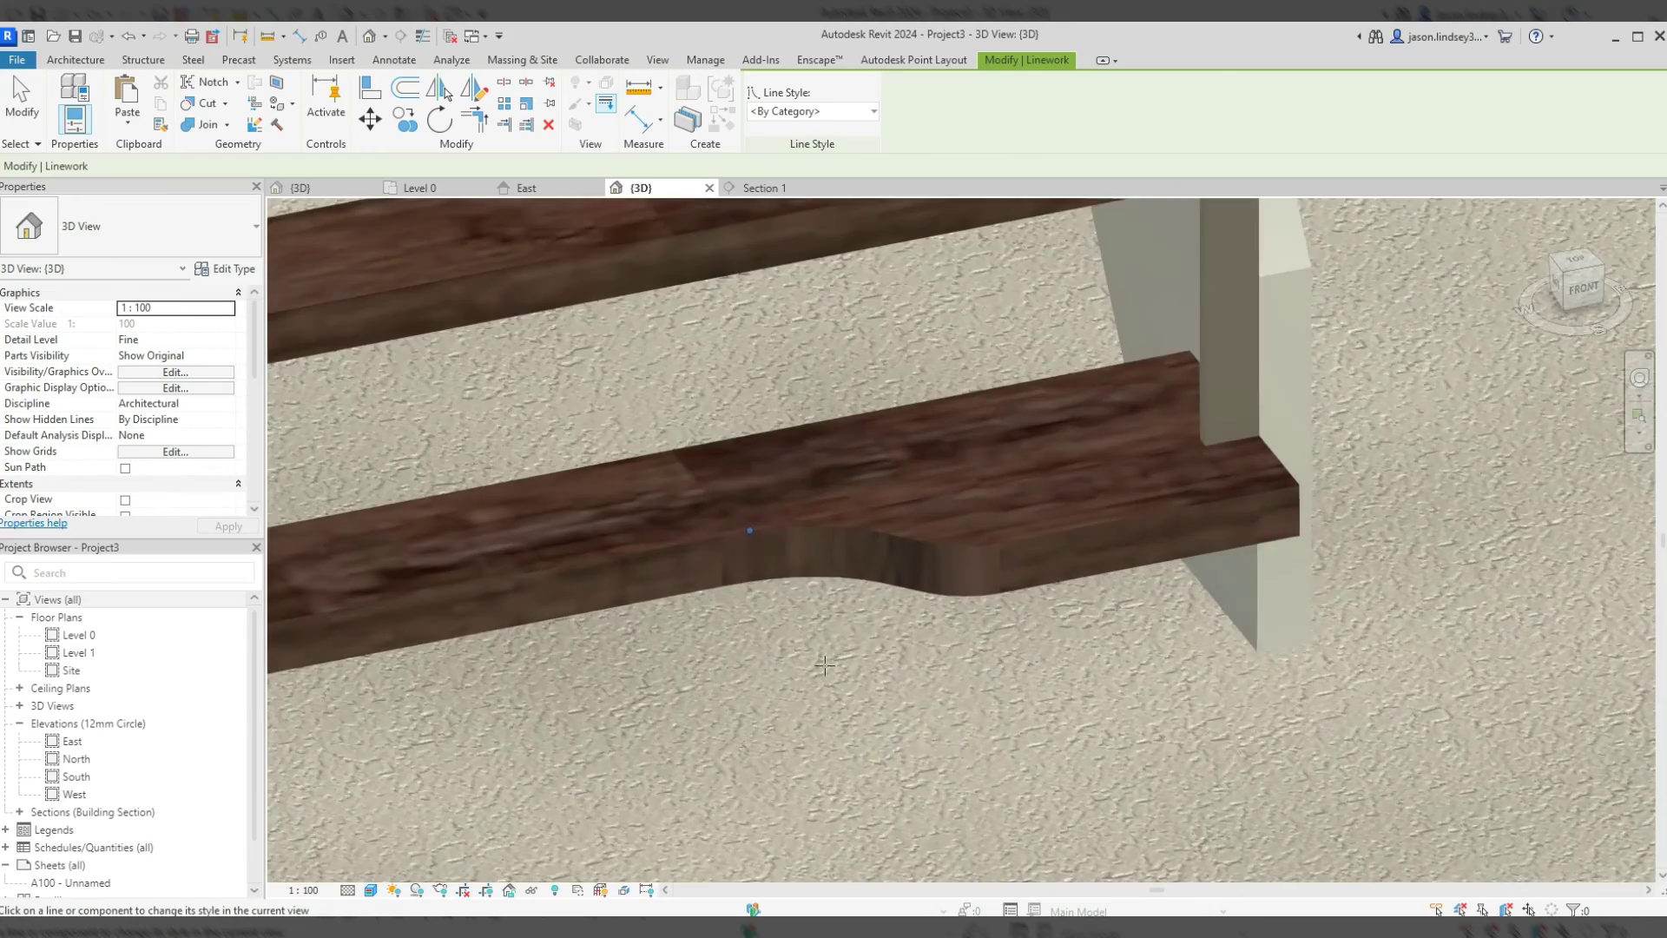
{"action": "key", "text": "Escape"}
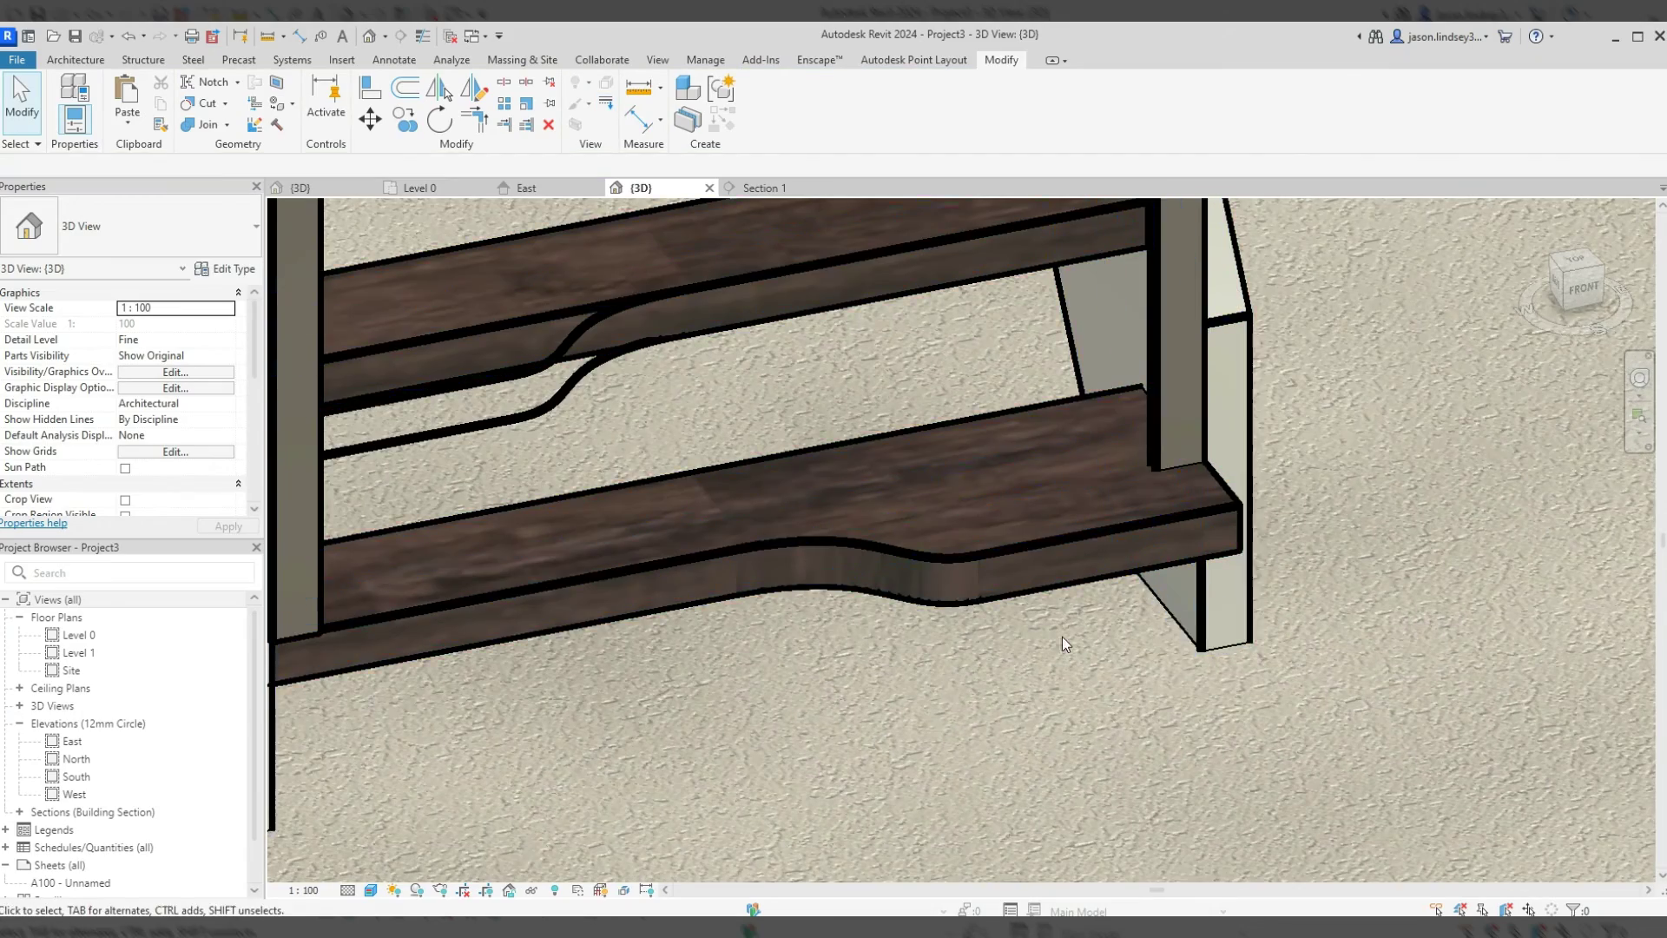
{"action": "scroll", "coordinate": [901, 447], "scroll_direction": "down", "scroll_amount": 3}
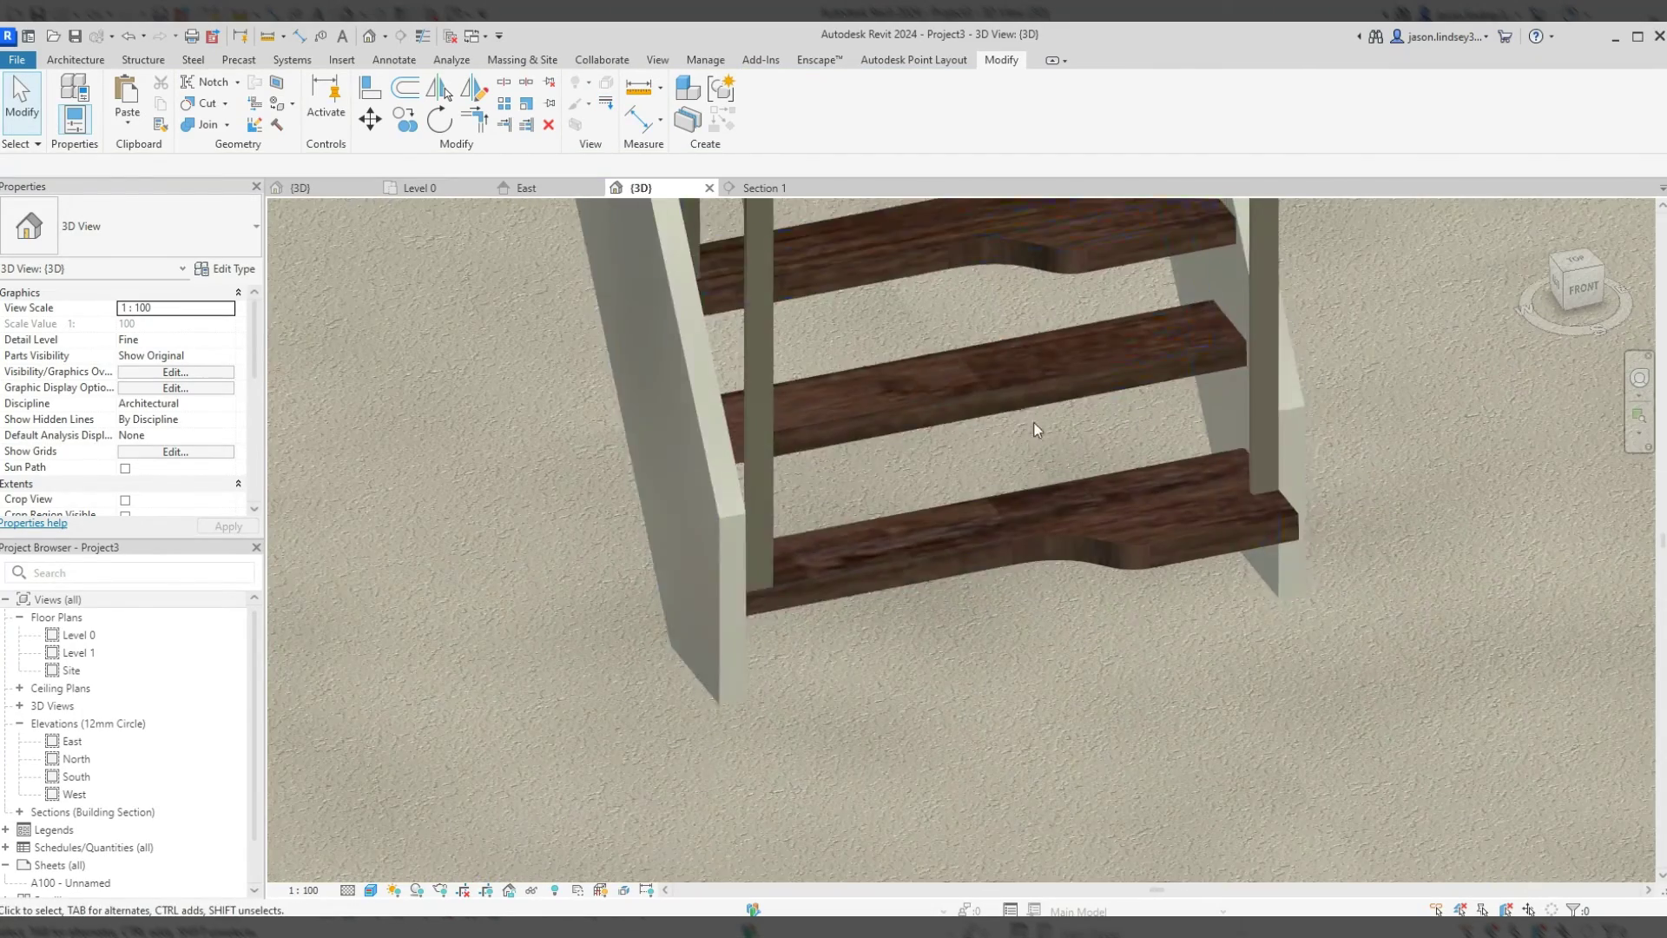
{"action": "scroll", "coordinate": [851, 397], "scroll_direction": "up", "scroll_amount": 2}
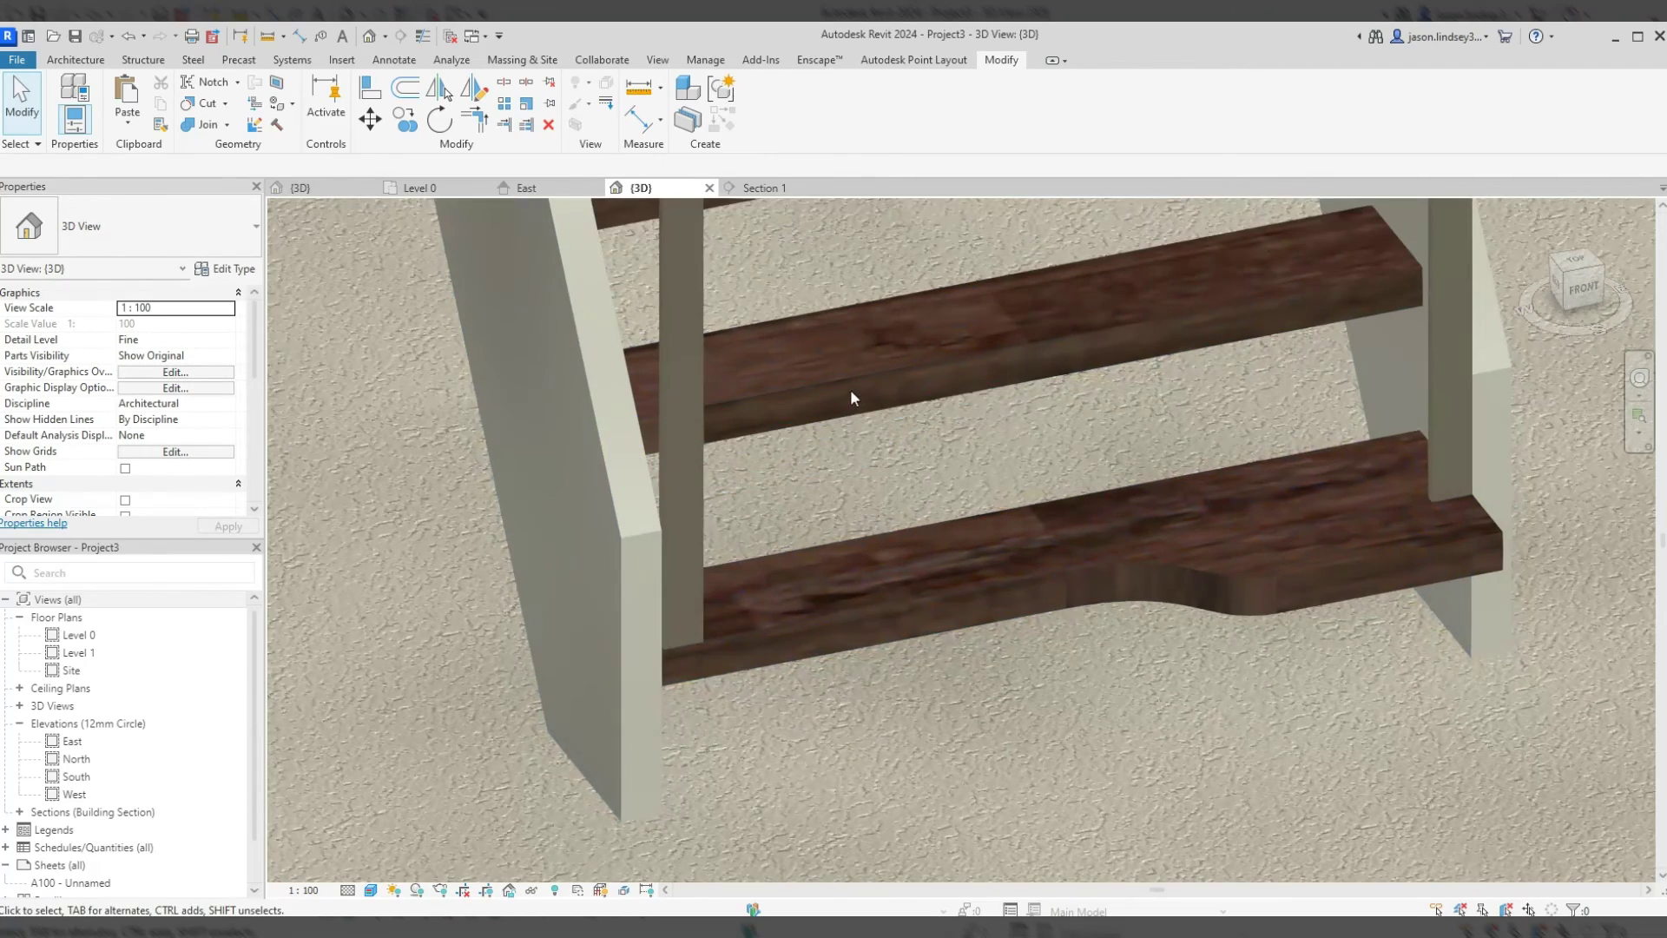
{"action": "left_click", "coordinate": [709, 188]}
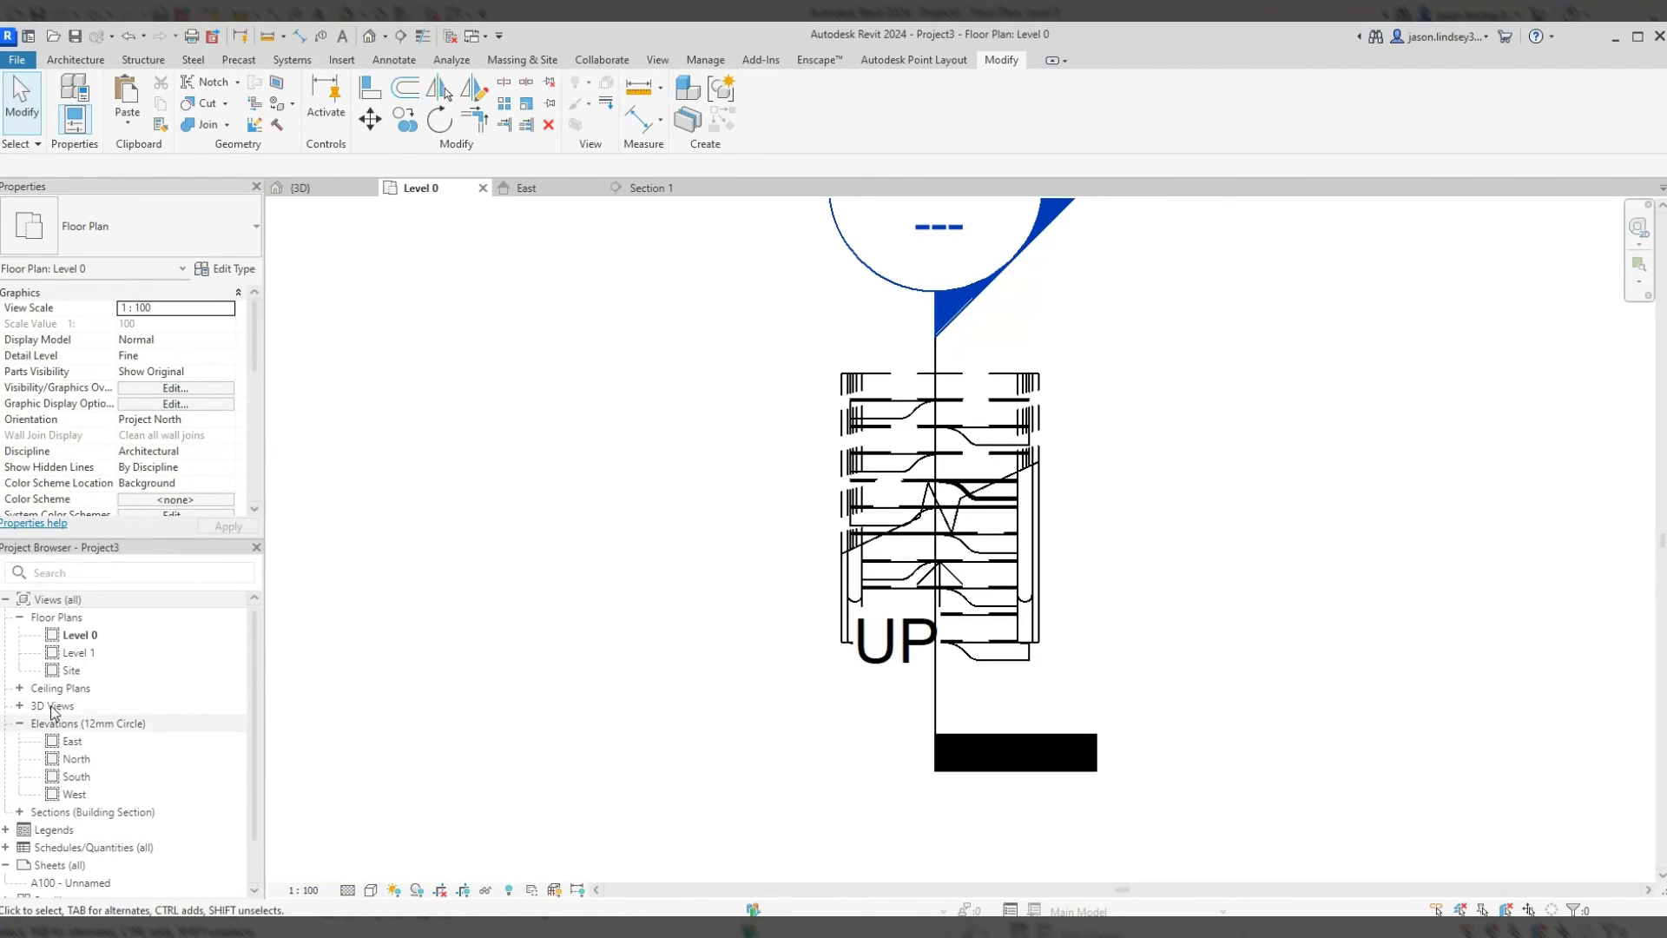
{"action": "left_click", "coordinate": [19, 706]}
{"action": "double_click", "coordinate": [73, 724]}
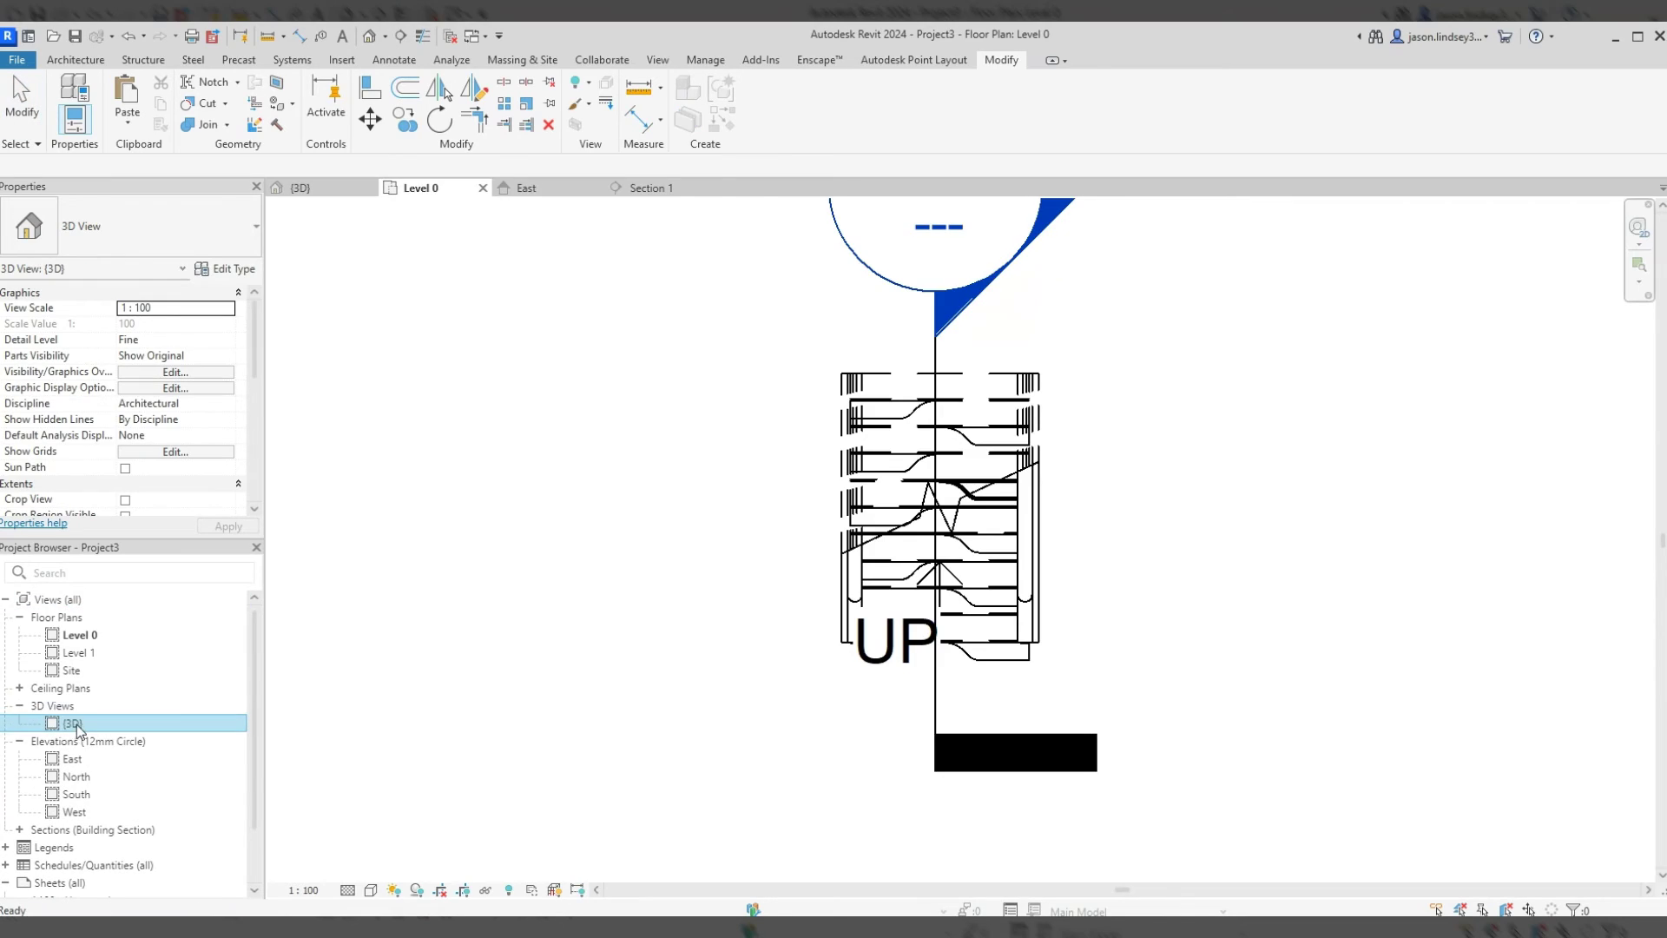
{"action": "scroll", "coordinate": [964, 690], "scroll_direction": "up", "scroll_amount": 10}
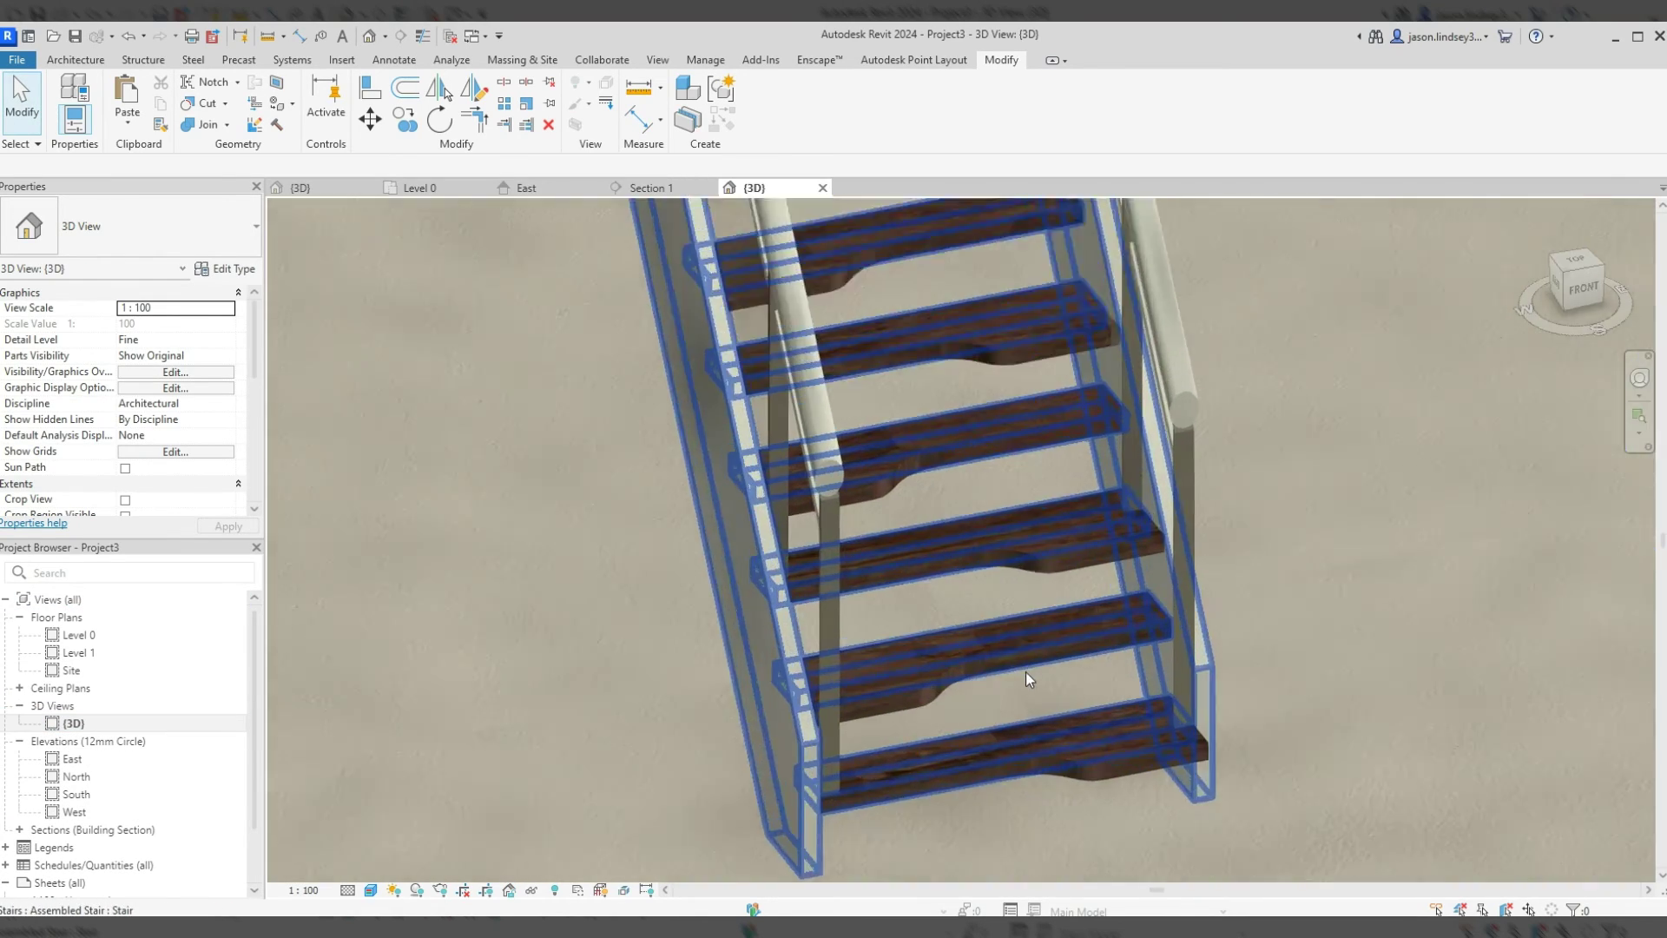
{"action": "scroll", "coordinate": [959, 601], "scroll_direction": "up", "scroll_amount": 3}
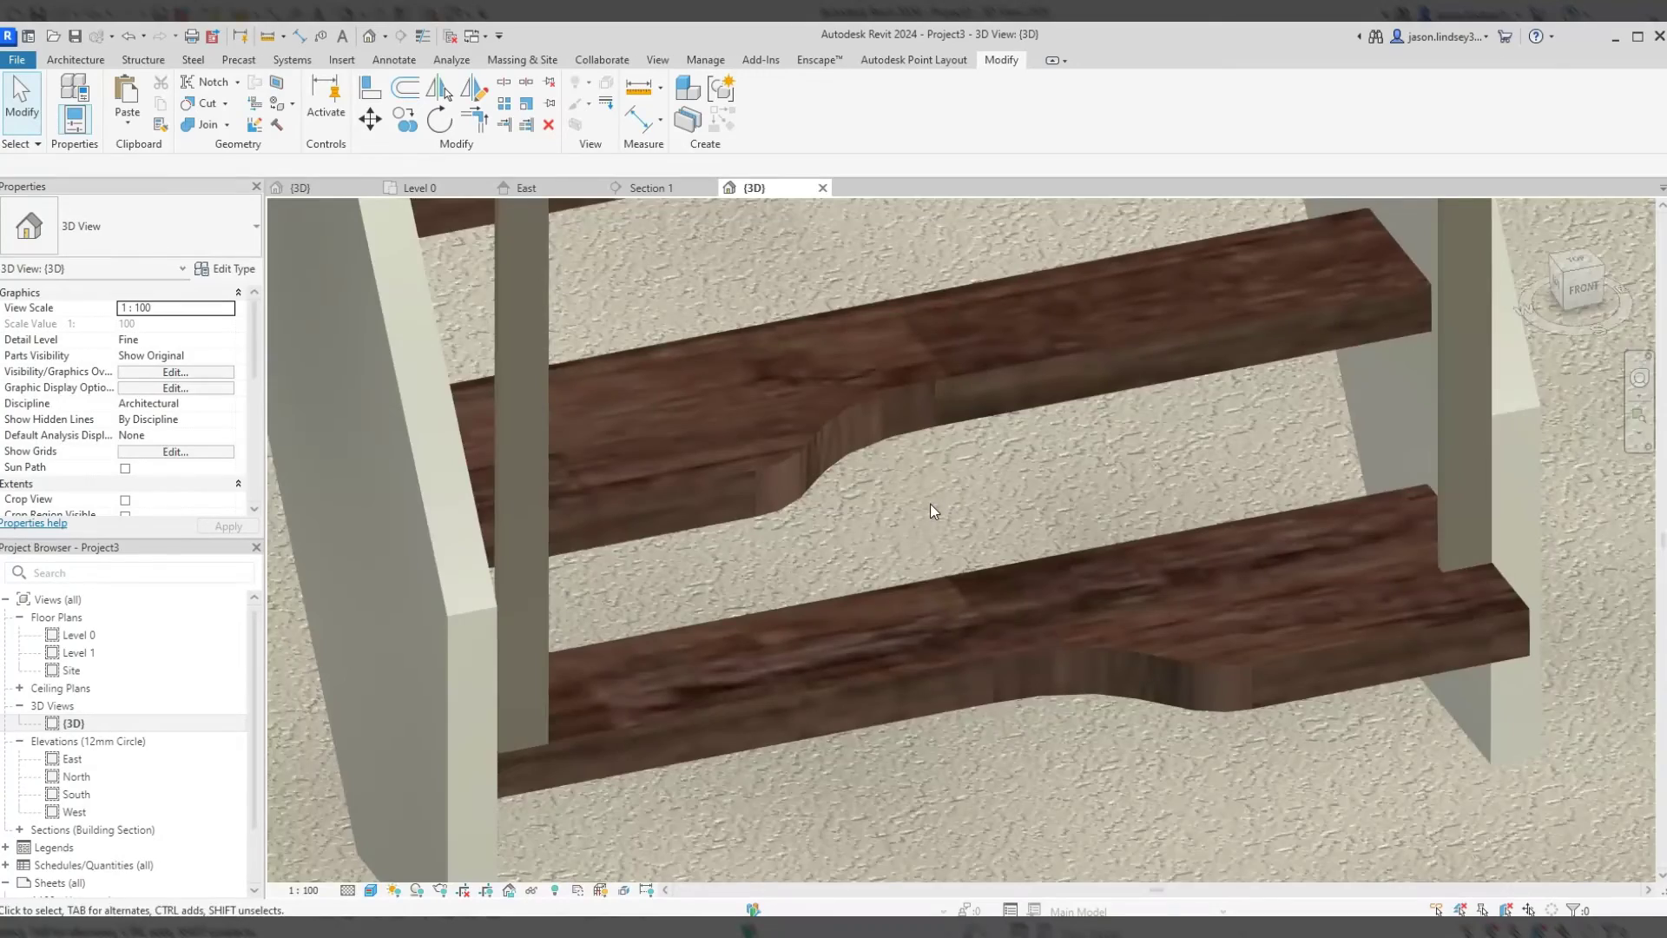
{"action": "scroll", "coordinate": [930, 504], "scroll_direction": "up", "scroll_amount": 2}
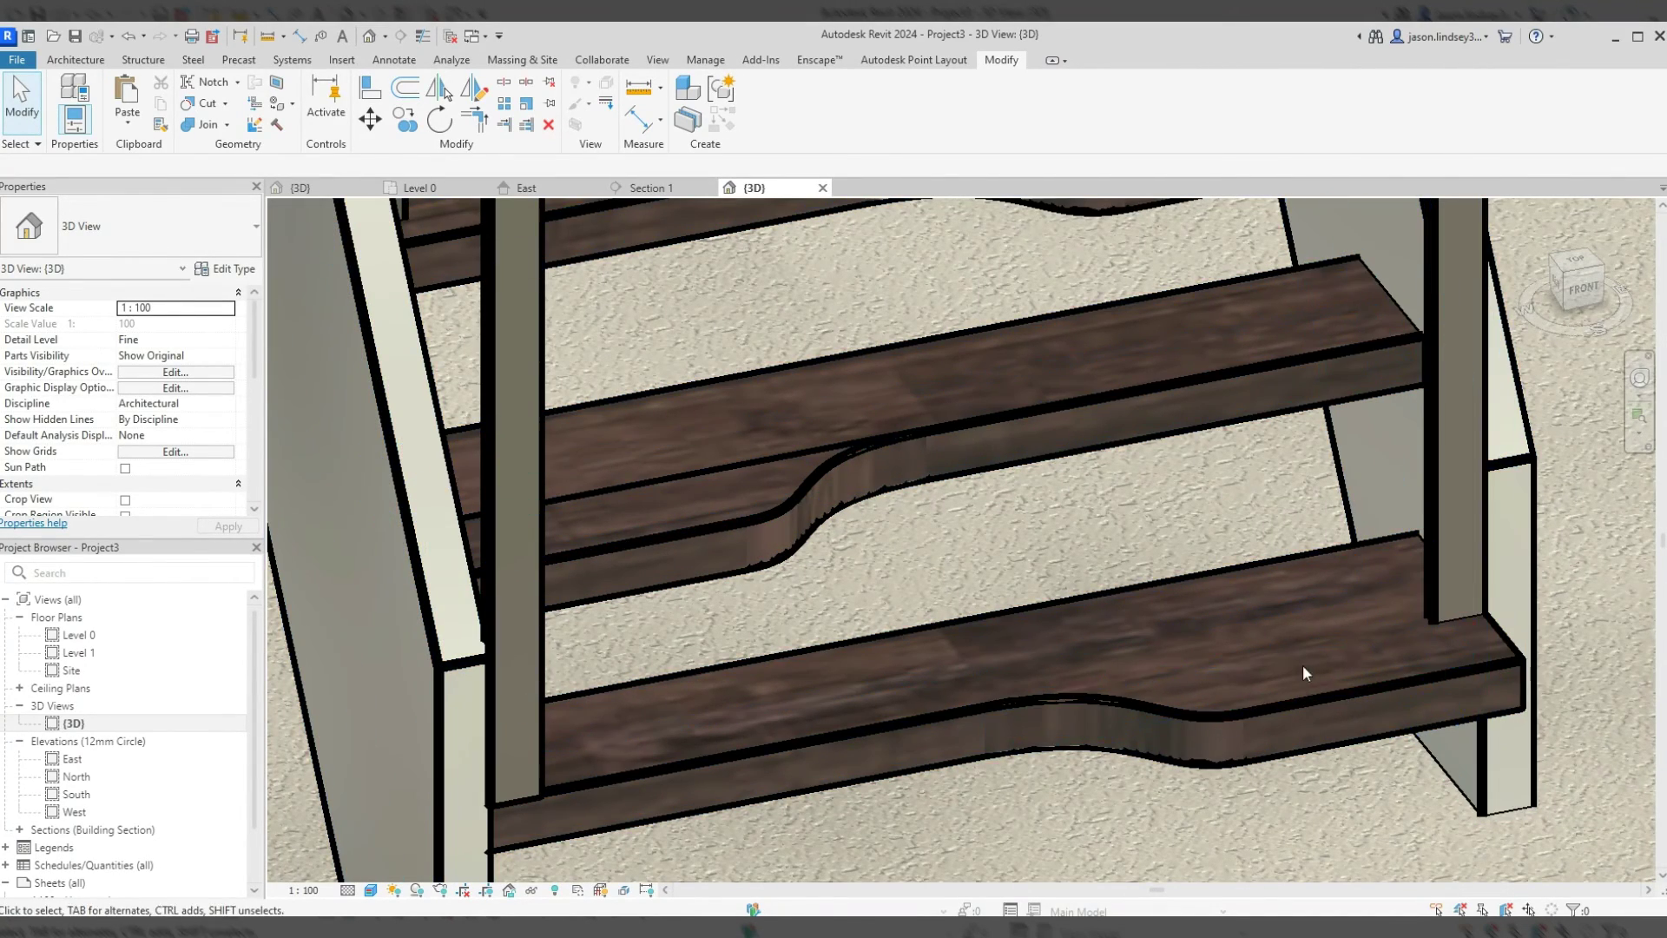
{"action": "scroll", "coordinate": [1236, 654], "scroll_direction": "down", "scroll_amount": 5}
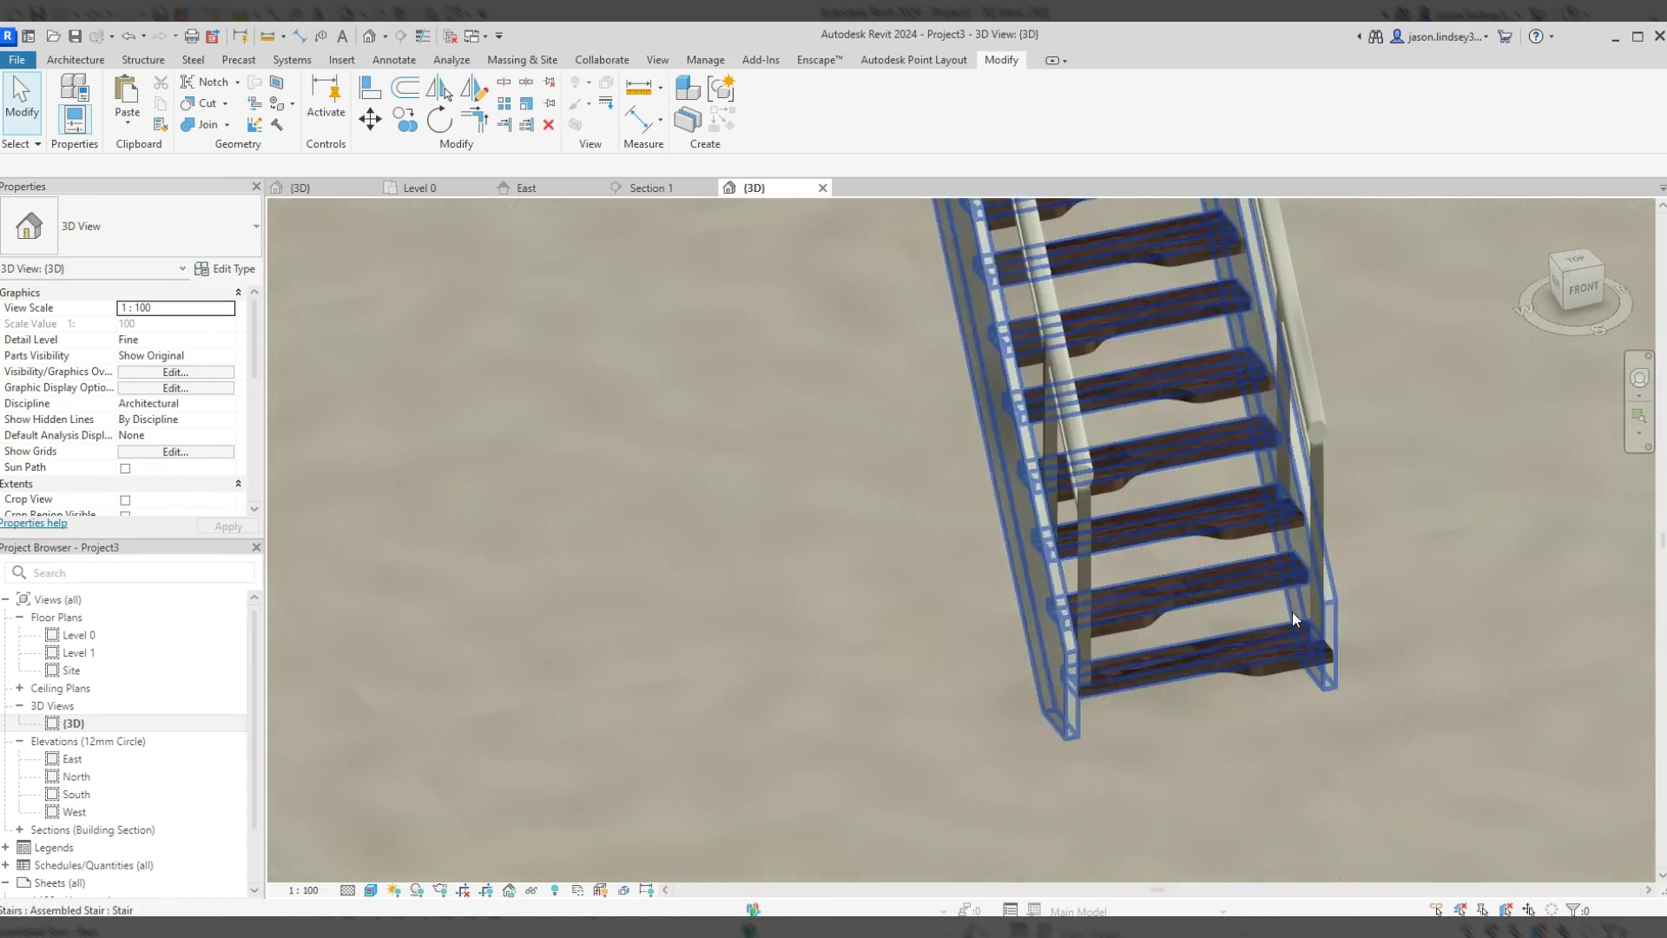
{"action": "scroll", "coordinate": [1292, 611], "scroll_direction": "up", "scroll_amount": 3}
{"action": "middle_click_drag", "start_coordinate": [1292, 611], "coordinate": [1202, 599]}
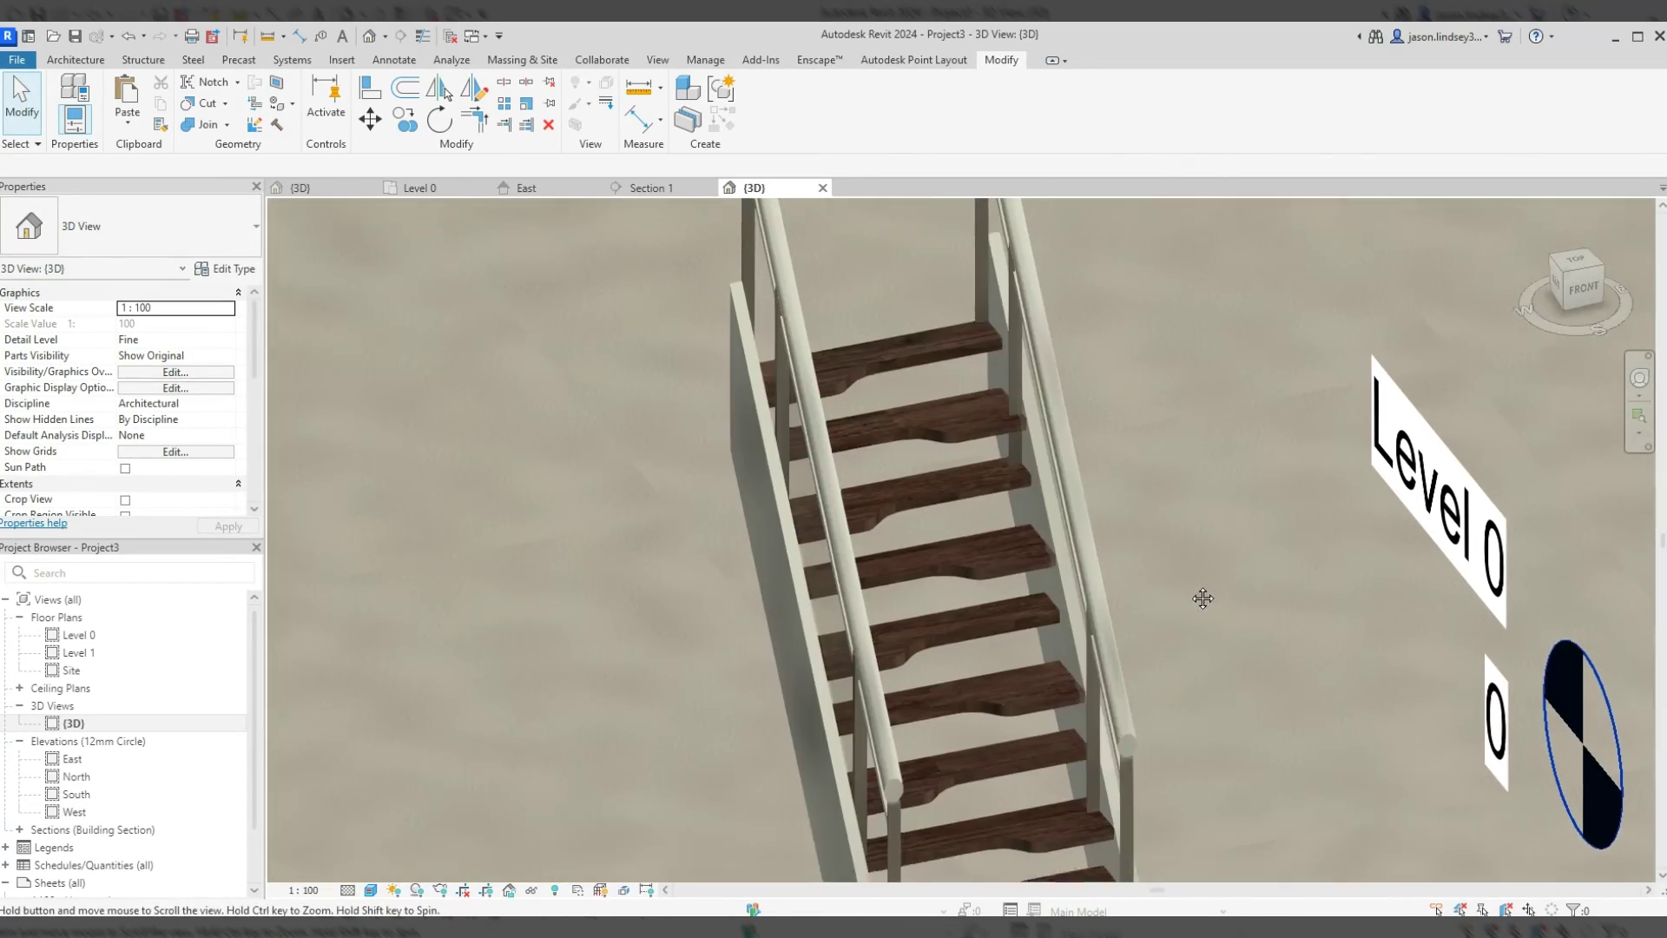
{"action": "scroll", "coordinate": [1203, 598], "scroll_direction": "down", "scroll_amount": 3}
{"action": "scroll", "coordinate": [1190, 584], "scroll_direction": "up", "scroll_amount": 4}
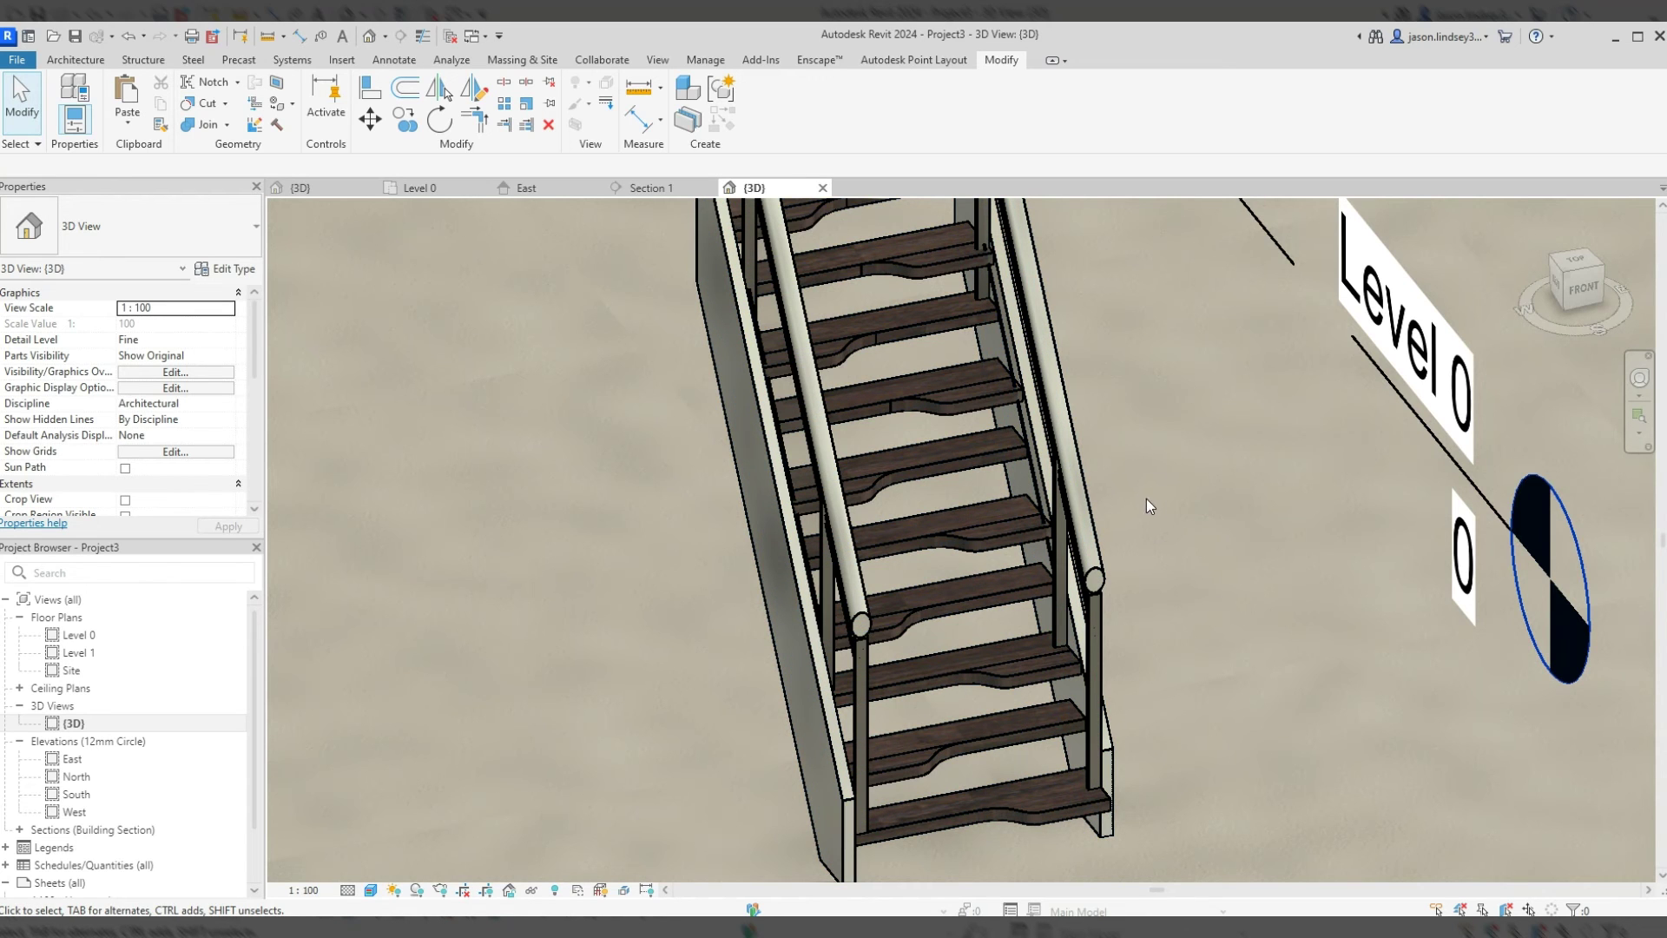
{"action": "middle_click_drag", "start_coordinate": [1174, 512], "coordinate": [1067, 831], "text": "shift"}
{"action": "scroll", "coordinate": [904, 719], "scroll_direction": "up", "scroll_amount": 5}
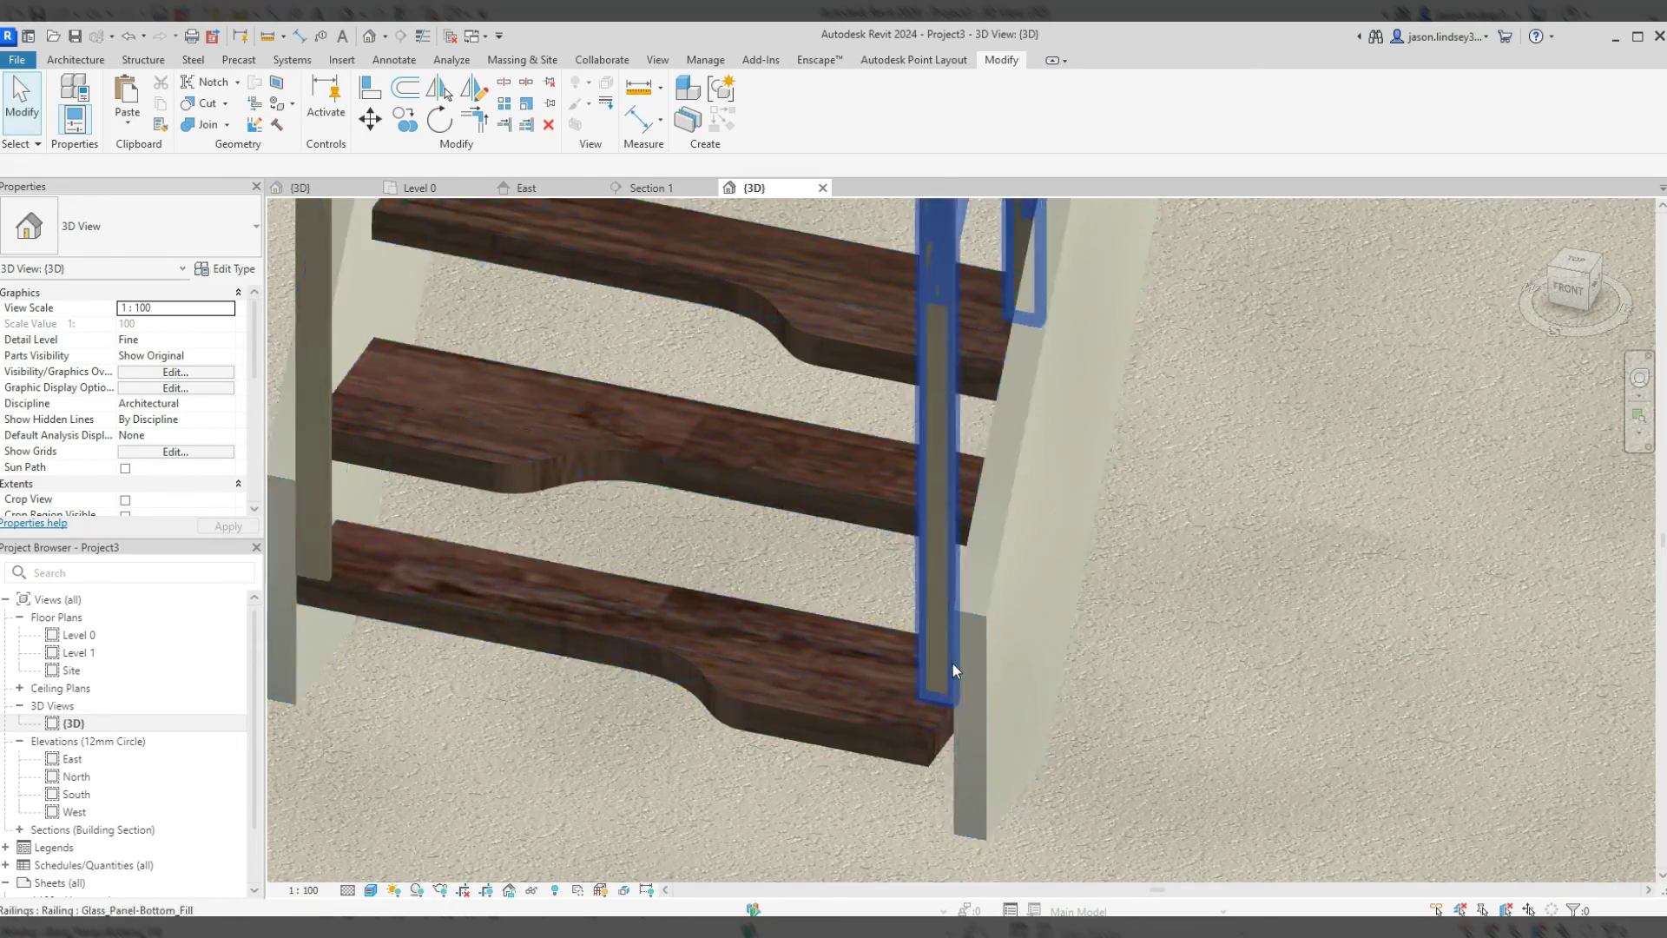
- In stair edit mode, set the right stringer's Lower End Cut to Horizontal Cut
{"action": "left_click", "coordinate": [981, 612]}
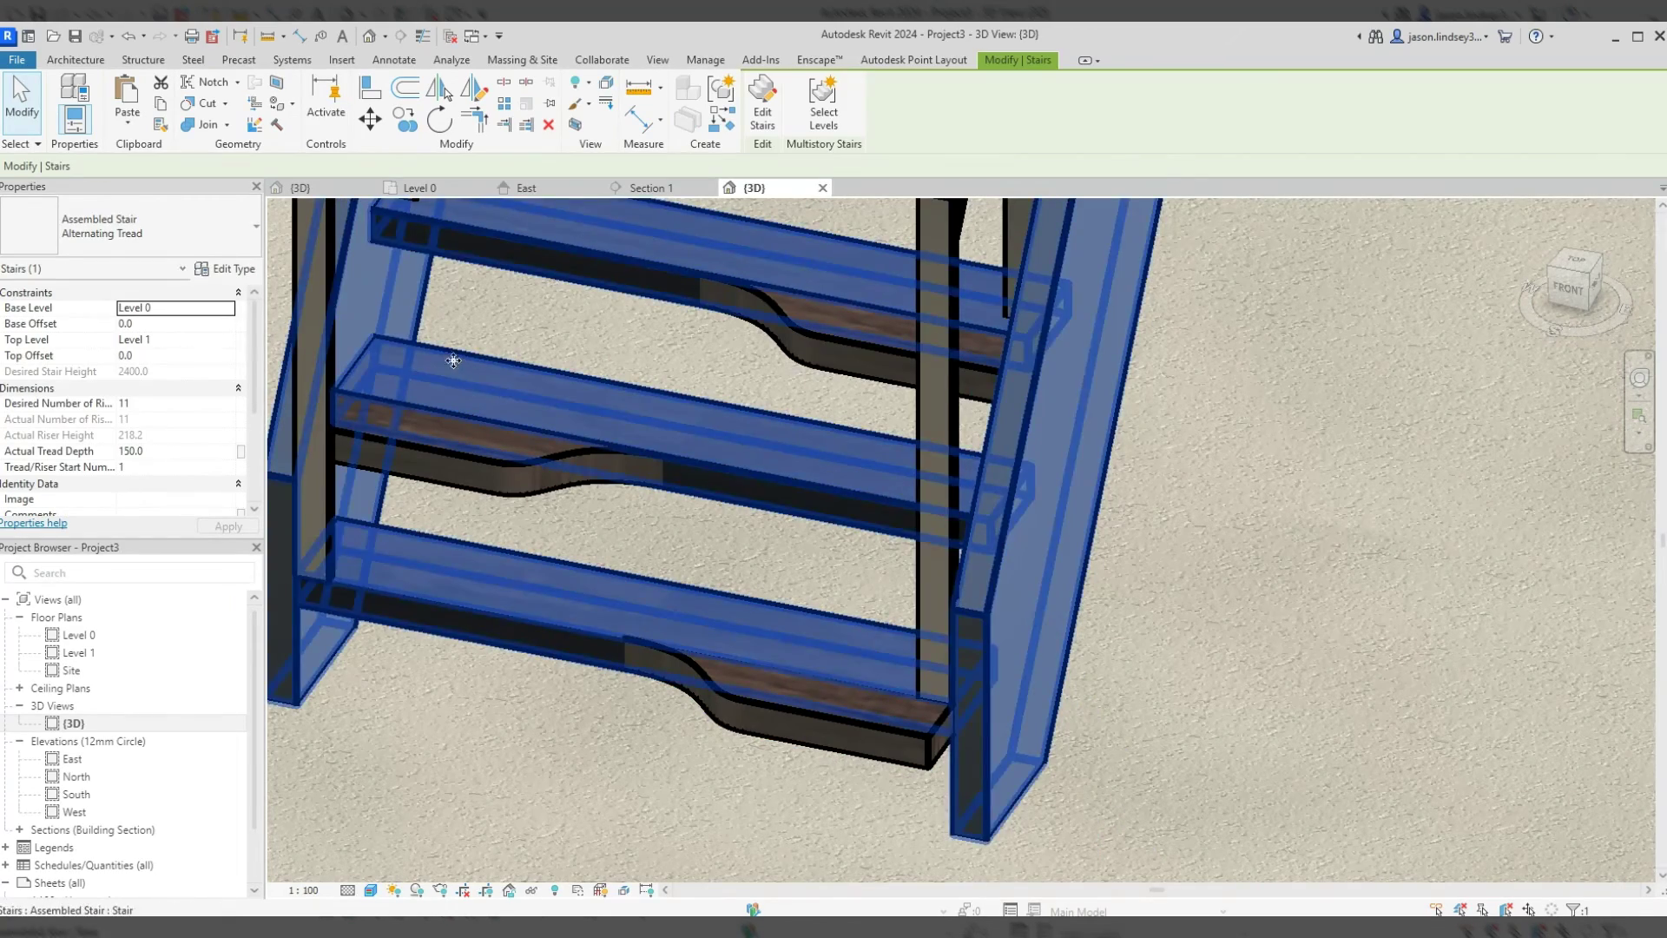
{"action": "left_click", "coordinate": [764, 102]}
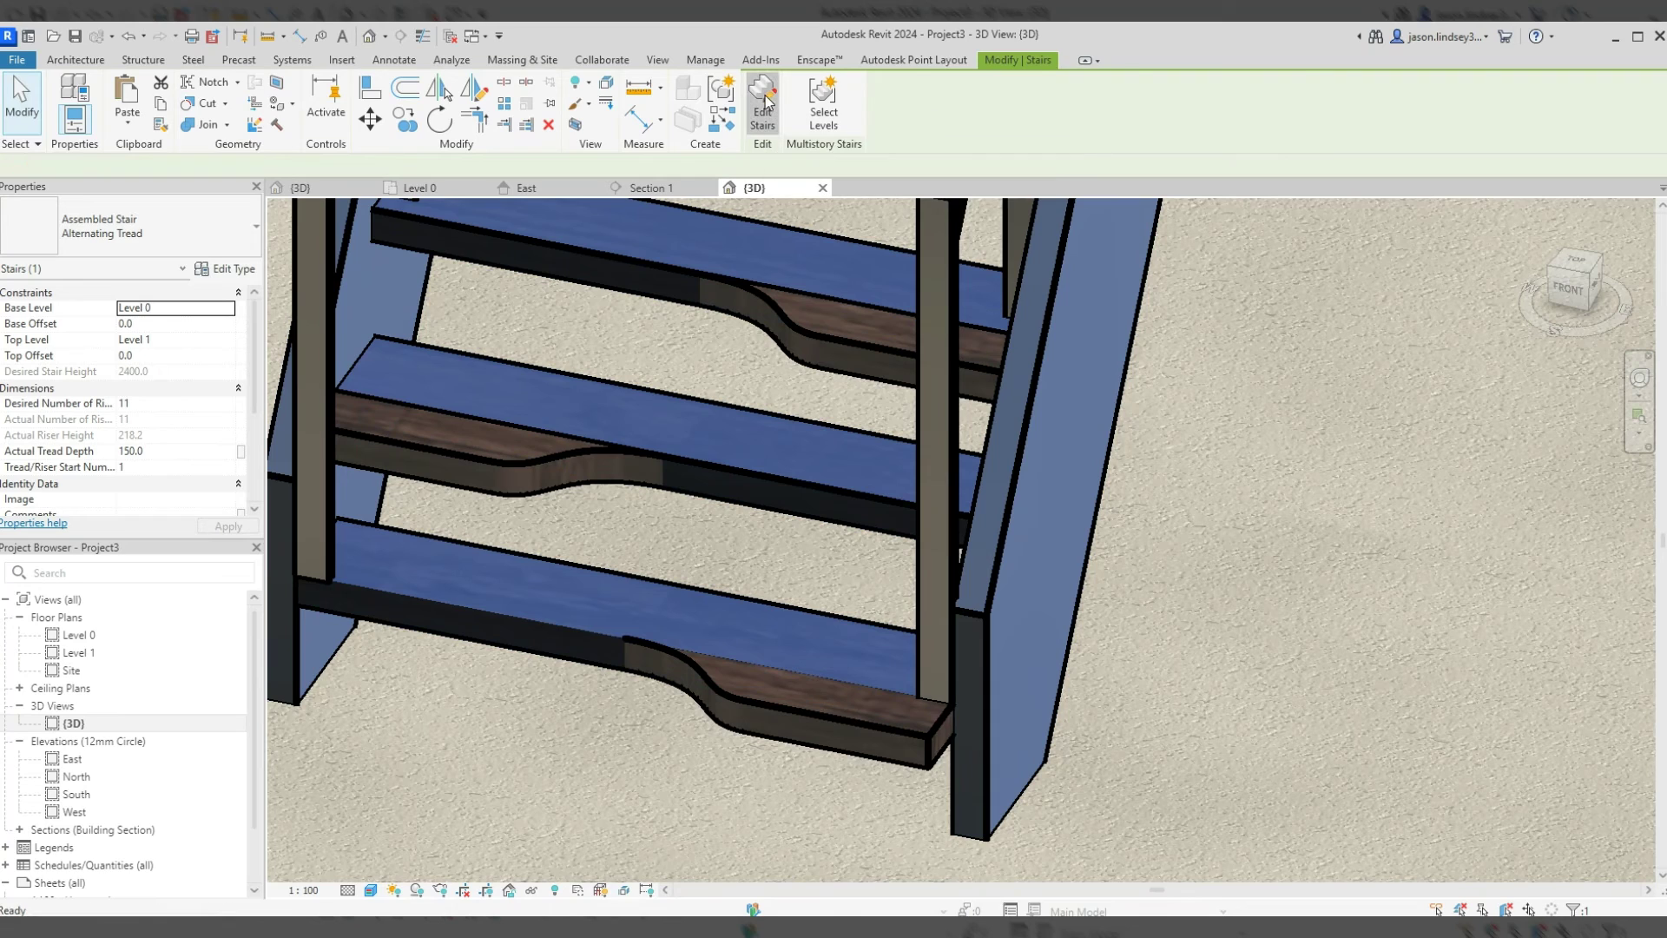
{"action": "left_click", "coordinate": [994, 572]}
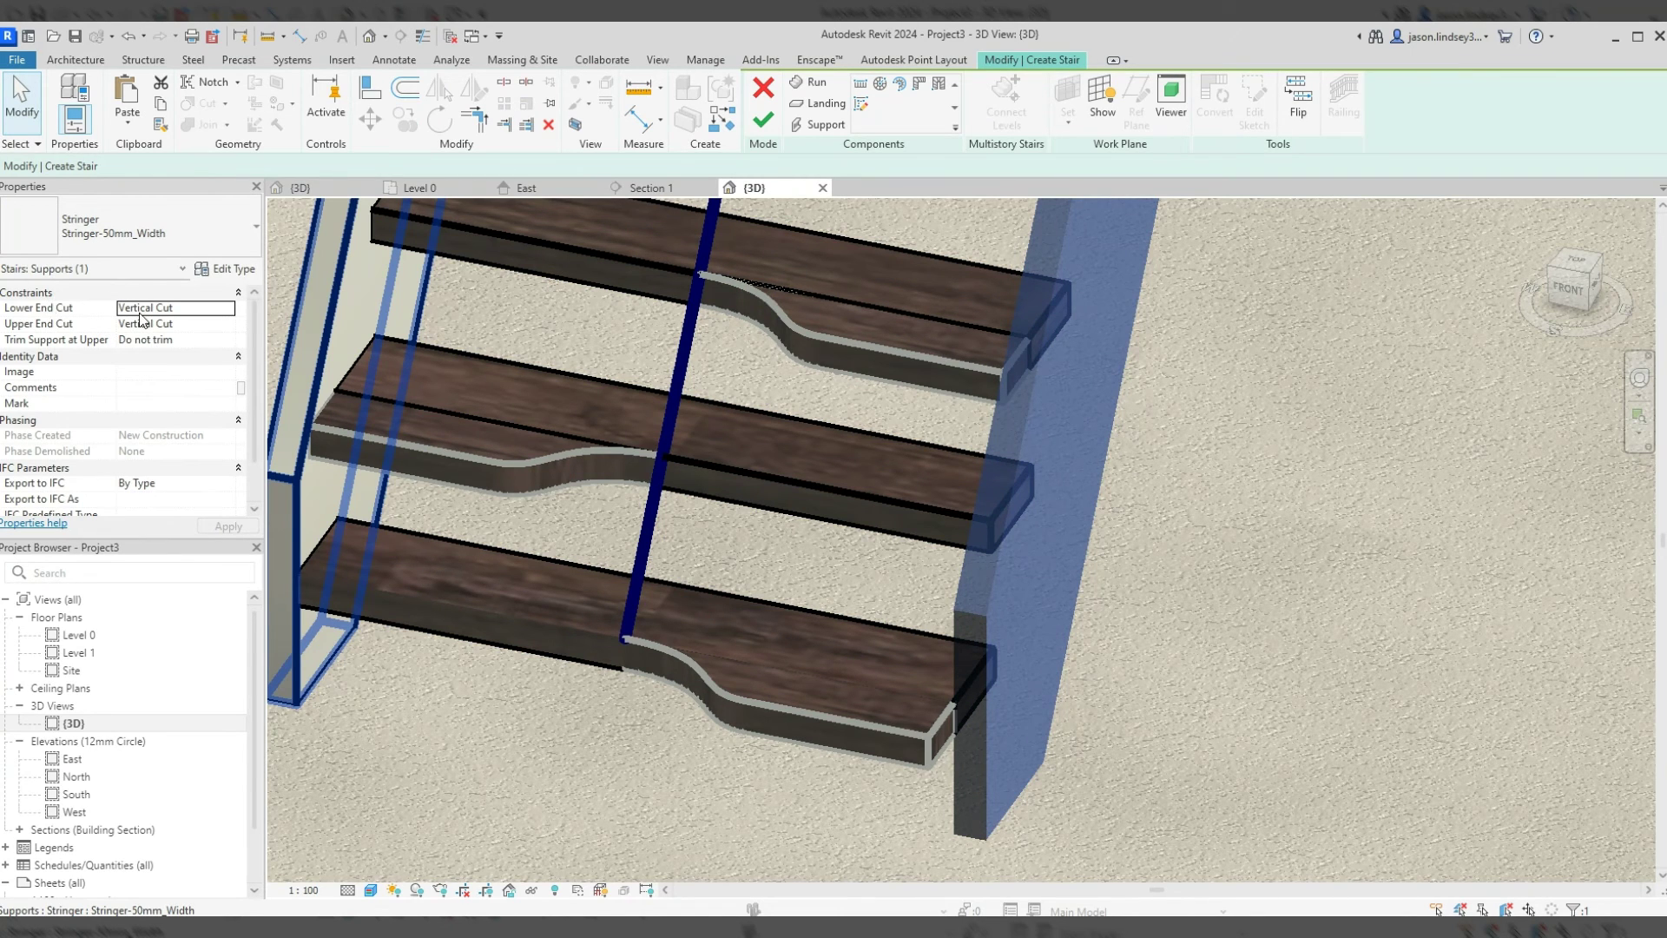
{"action": "left_click", "coordinate": [232, 315]}
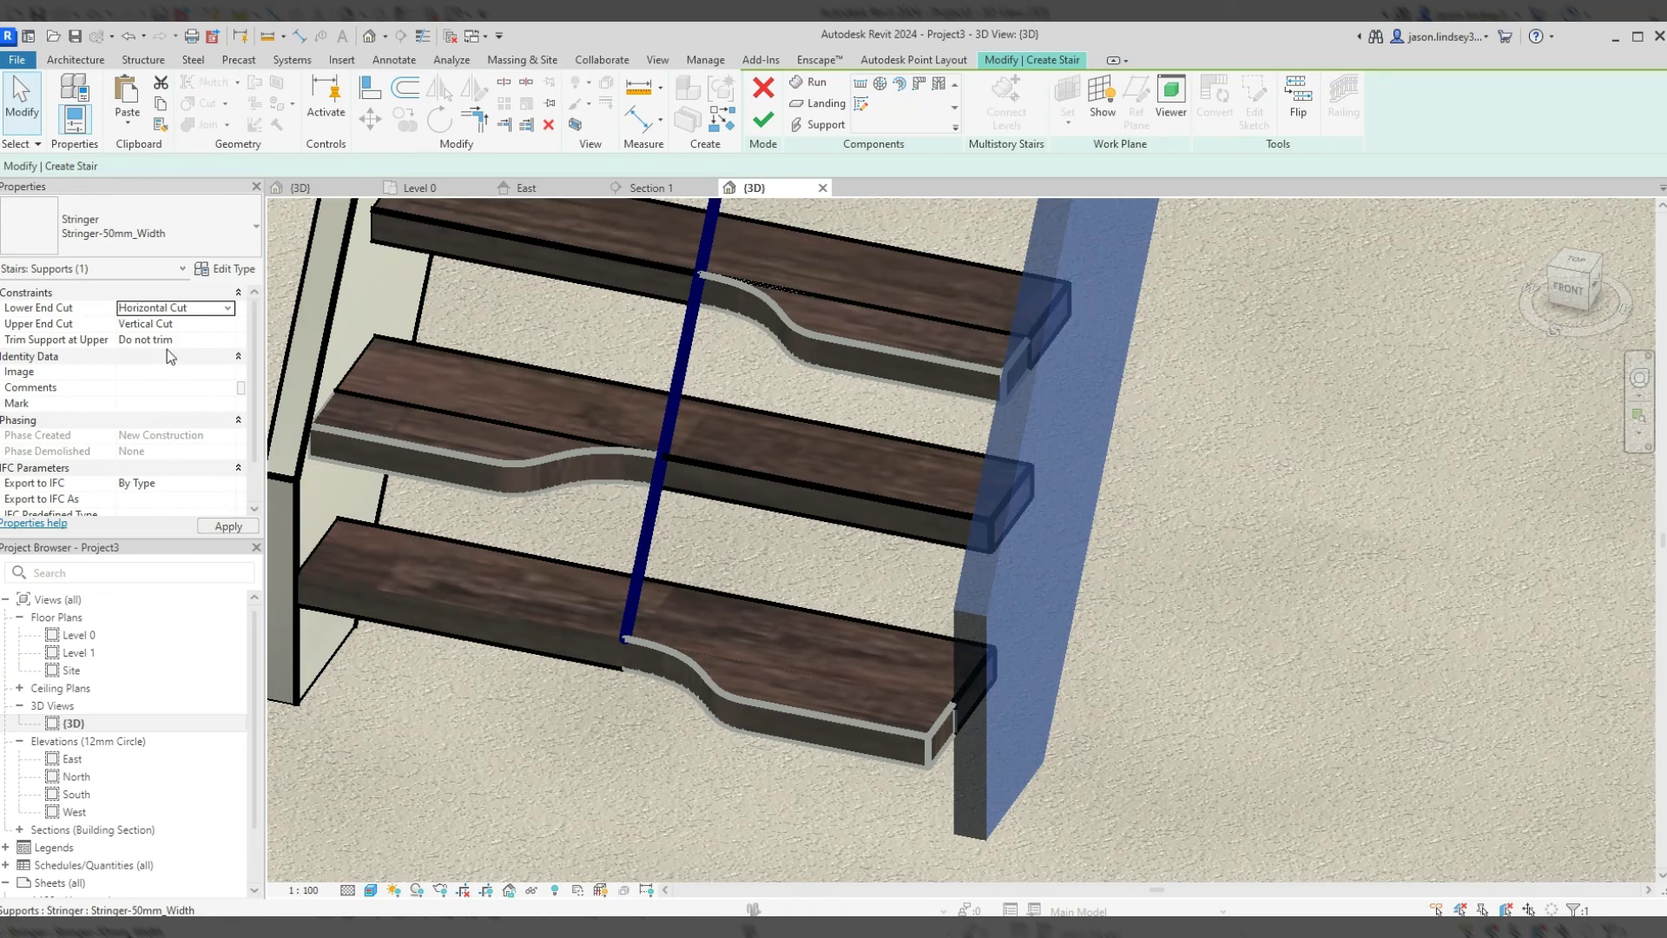
{"action": "left_click", "coordinate": [223, 526]}
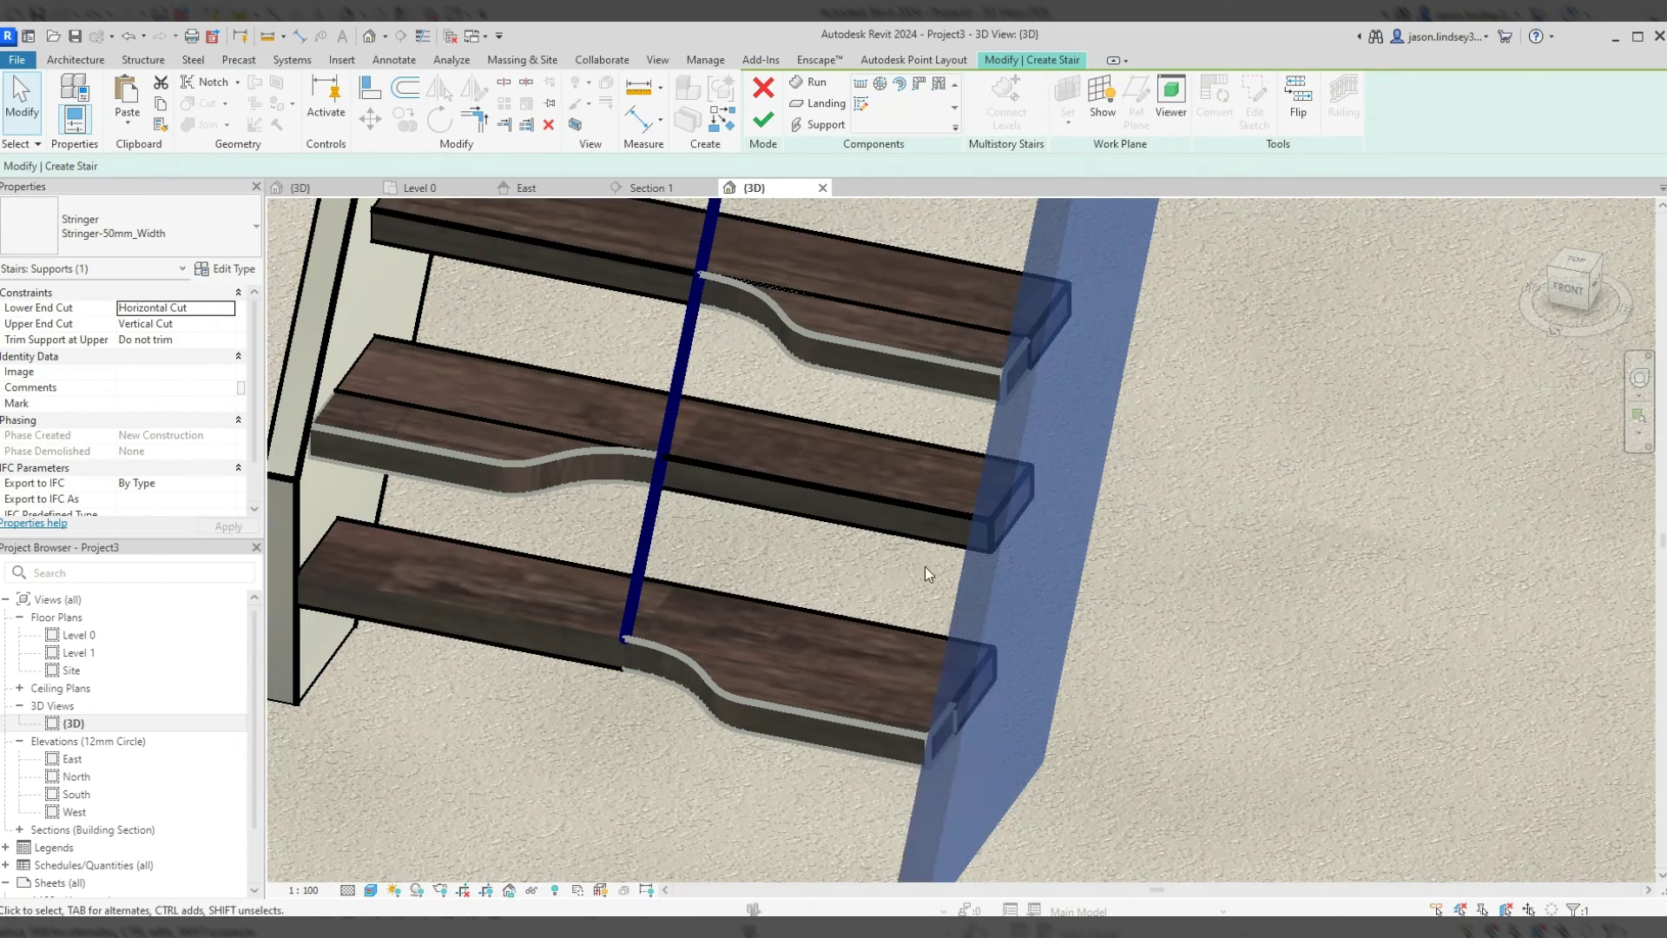
{"action": "scroll", "coordinate": [924, 566], "scroll_direction": "down", "scroll_amount": 3}
{"action": "scroll", "coordinate": [919, 642], "scroll_direction": "up", "scroll_amount": 2}
- Give the left stringer the same Horizontal Cut and finish editing the stair
{"action": "left_click", "coordinate": [507, 519]}
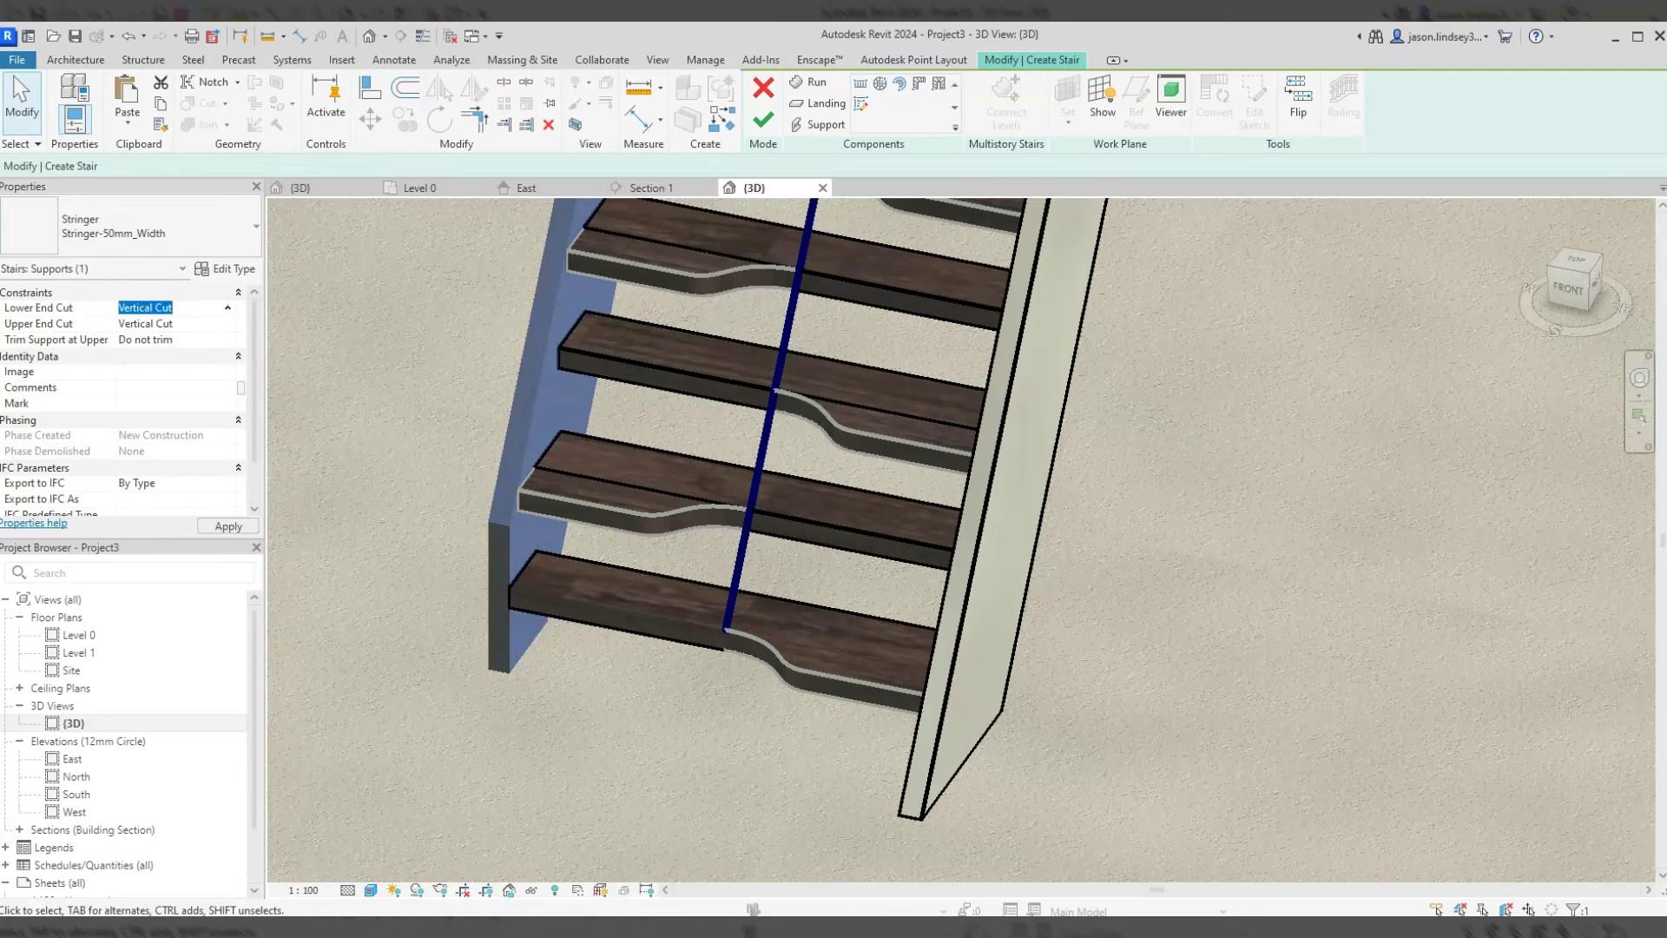
{"action": "left_click", "coordinate": [218, 527]}
{"action": "left_click", "coordinate": [392, 389]}
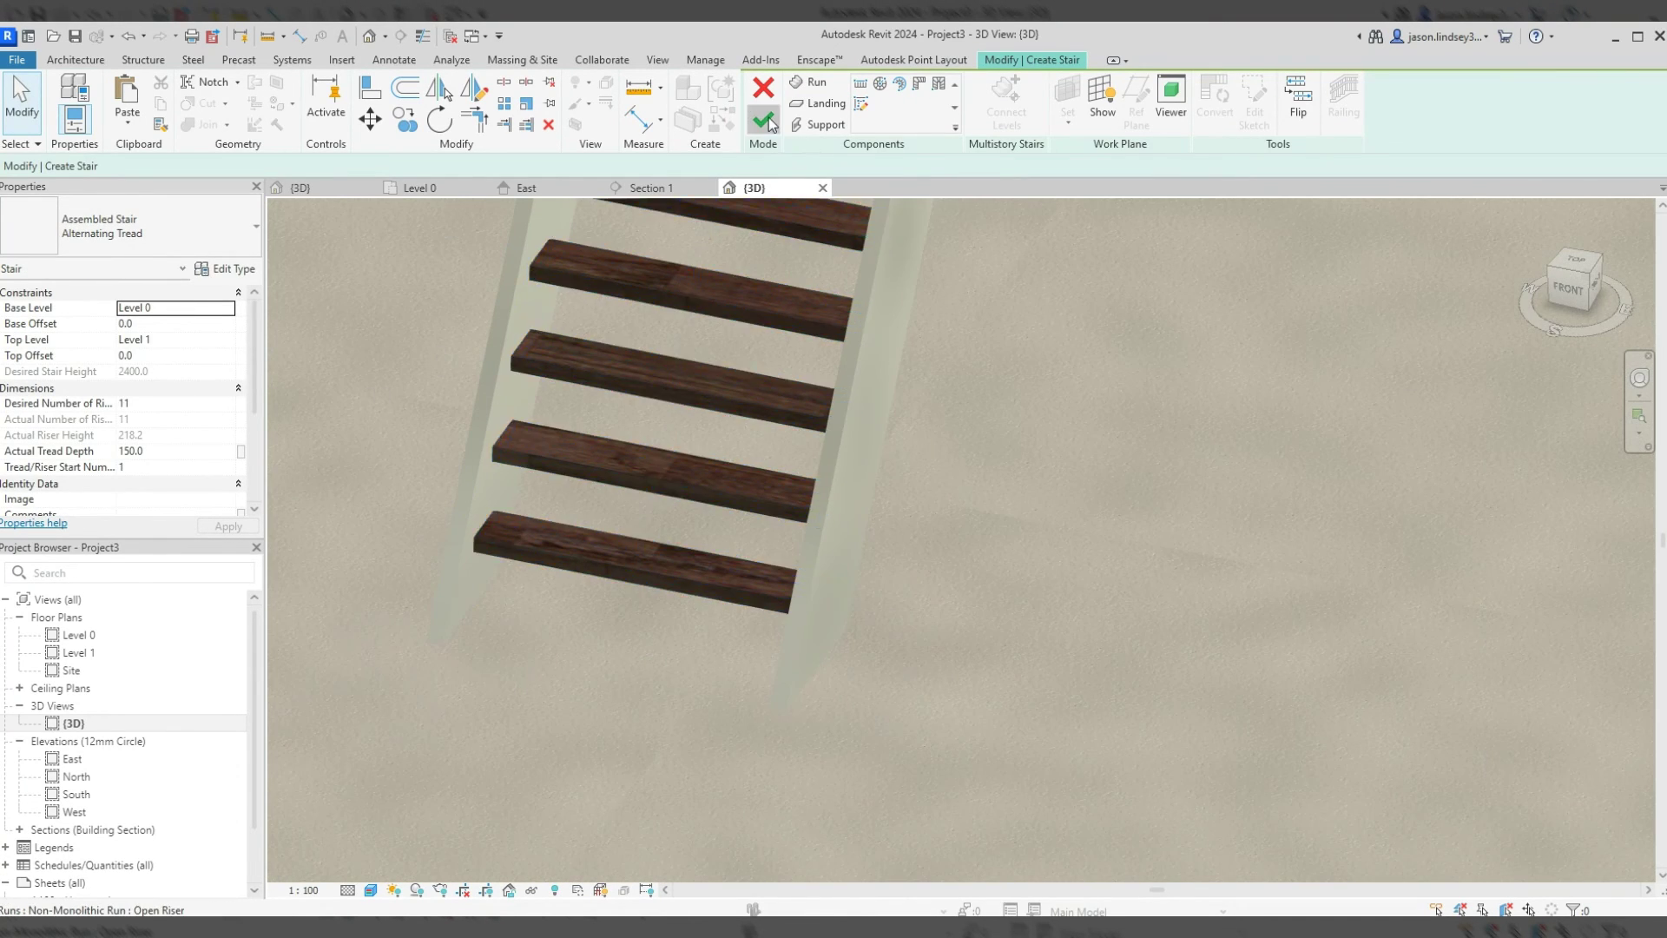
{"action": "left_click", "coordinate": [763, 122]}
{"action": "mouse_move", "coordinate": [896, 601]}
{"action": "middle_mouse_down", "text": "shift"}
{"action": "mouse_move", "coordinate": [996, 525]}
{"action": "mouse_move", "coordinate": [971, 584]}
{"action": "mouse_move", "coordinate": [1065, 467]}
{"action": "mouse_move", "coordinate": [686, 742]}
{"action": "mouse_move", "coordinate": [1128, 566]}
{"action": "mouse_move", "coordinate": [1162, 503]}
{"action": "mouse_move", "coordinate": [912, 625]}
{"action": "middle_mouse_up", "text": "shift"}
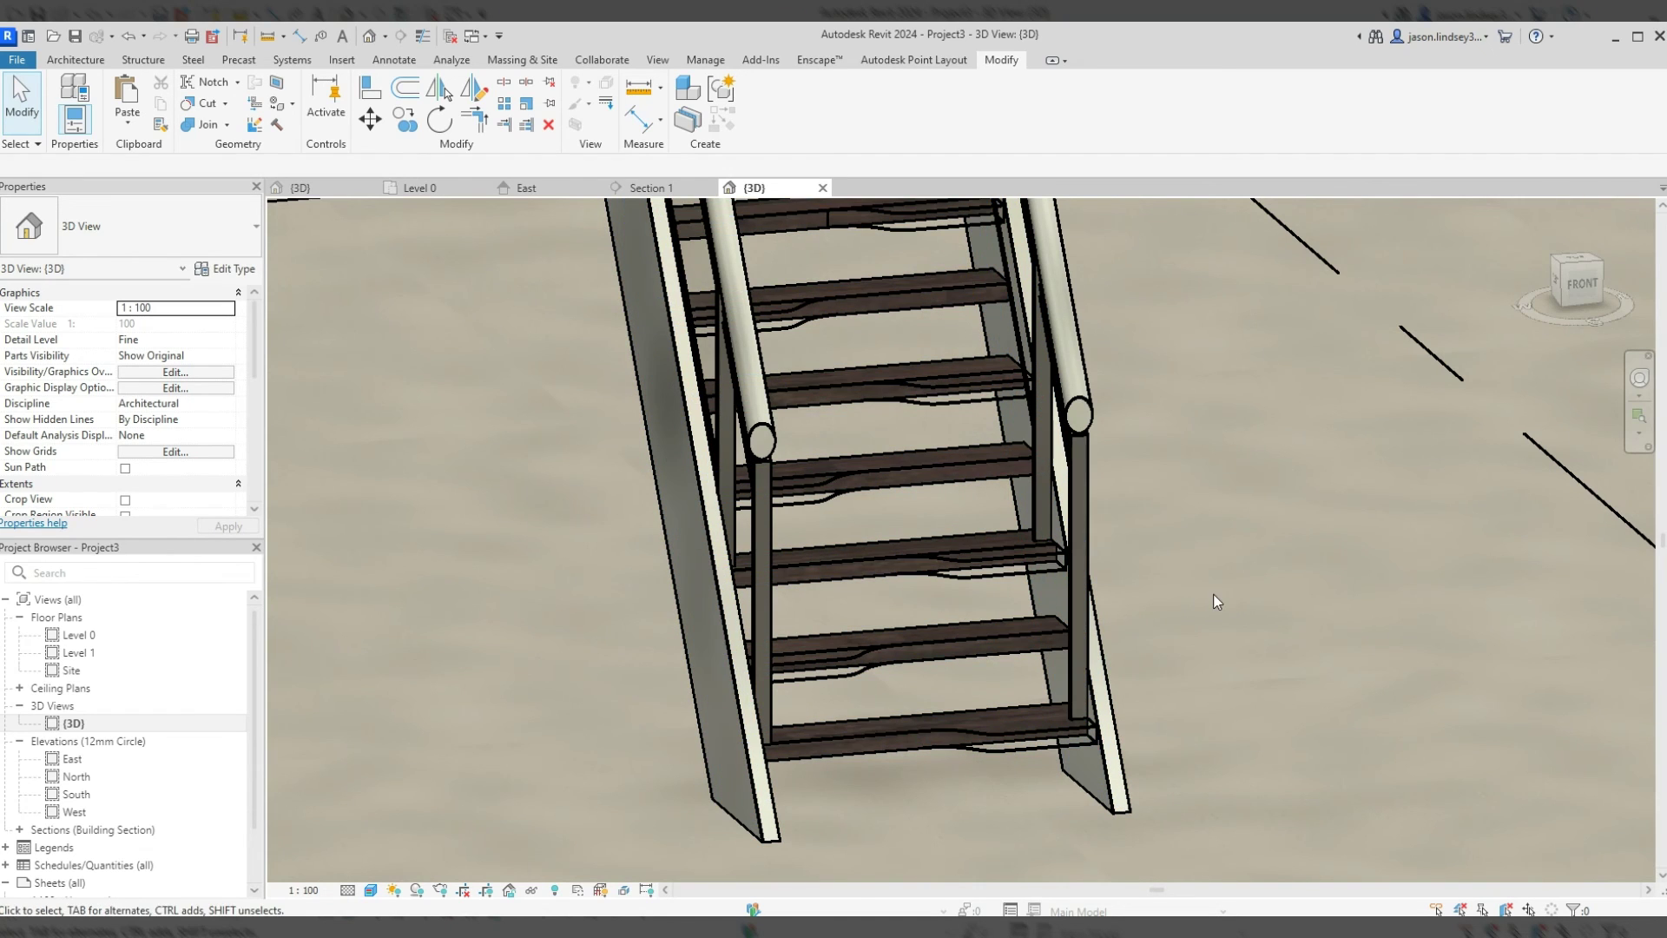
{"action": "left_click", "coordinate": [820, 189]}
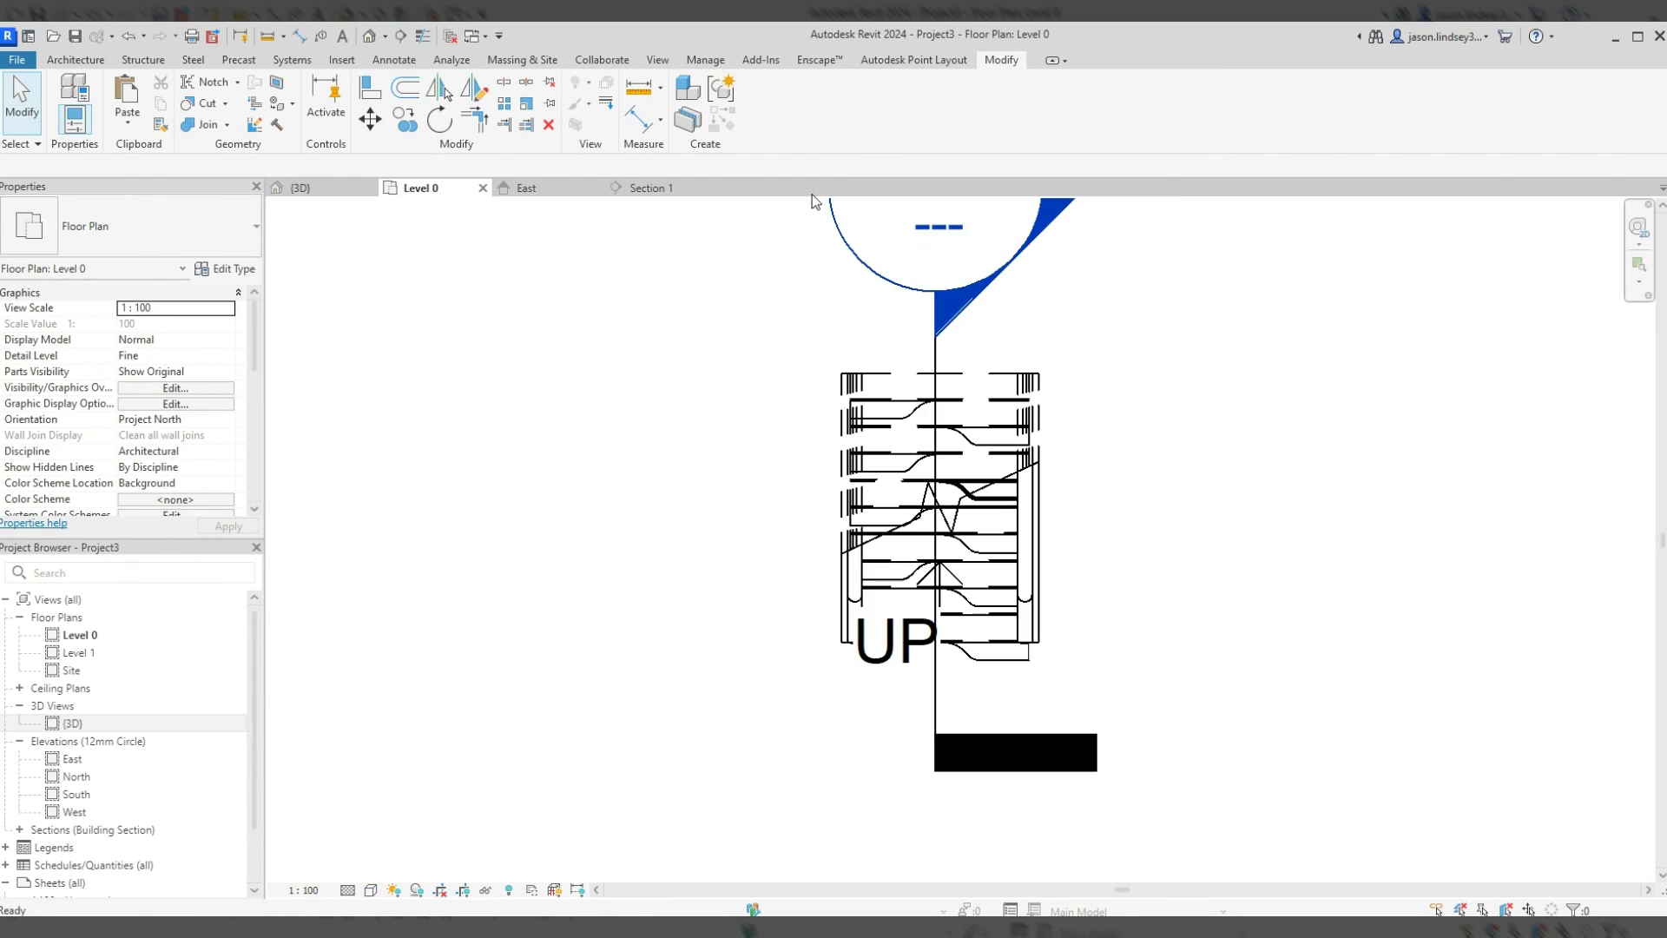
{"action": "double_click", "coordinate": [73, 723]}
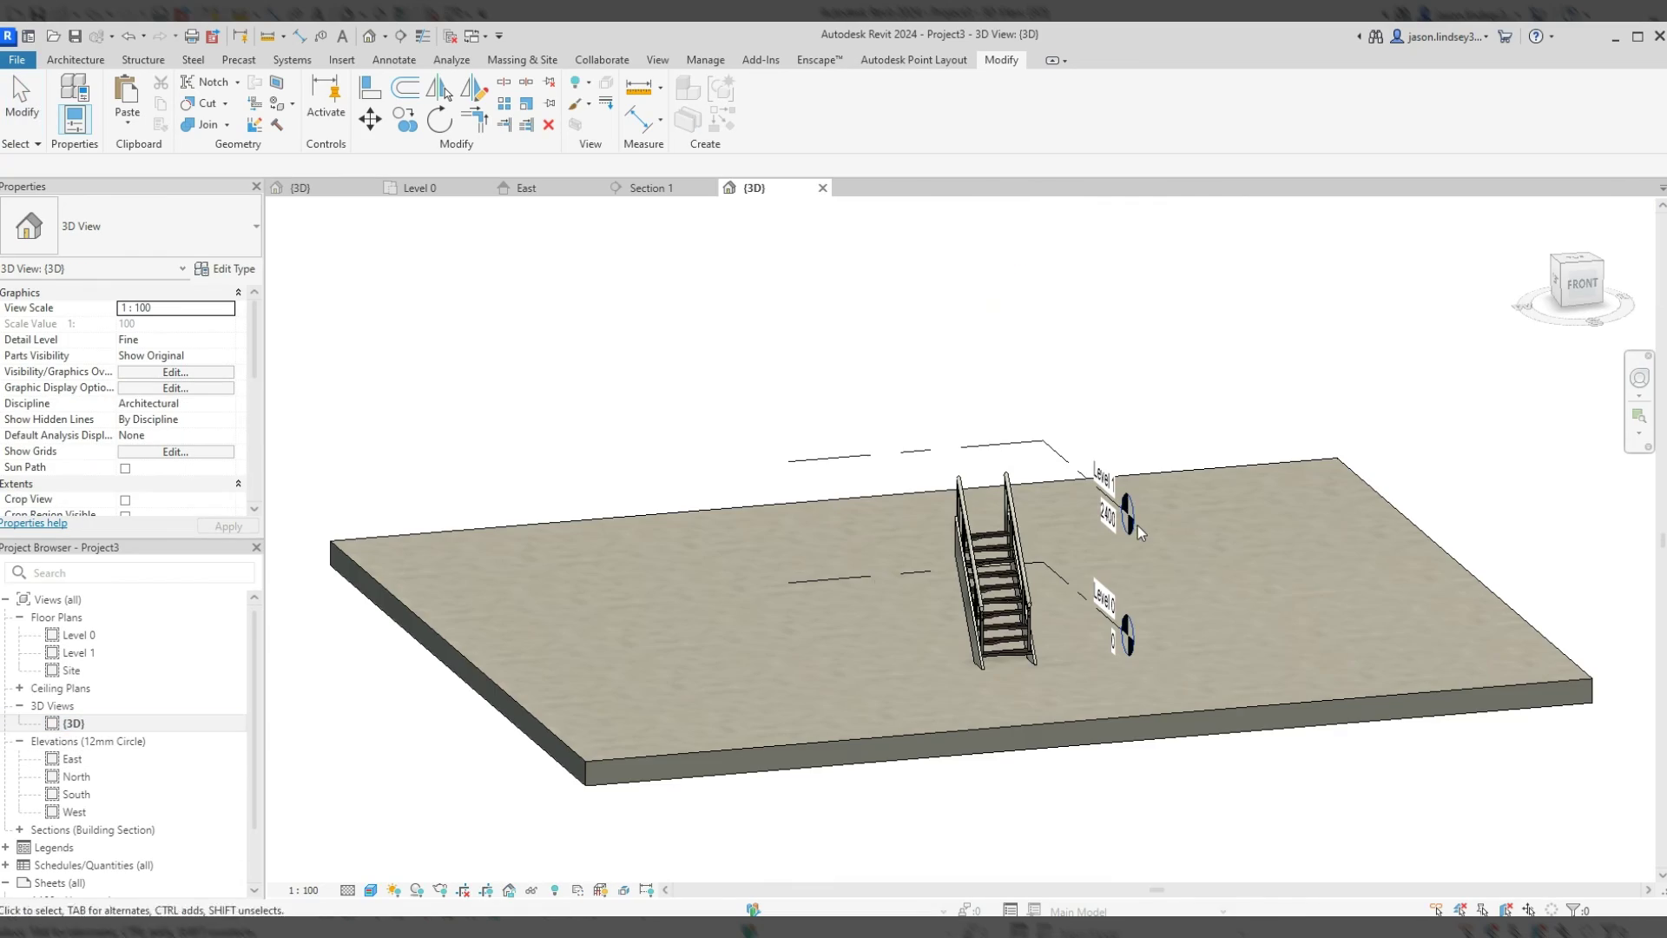
{"action": "scroll", "coordinate": [1009, 682], "scroll_direction": "down", "scroll_amount": 8}
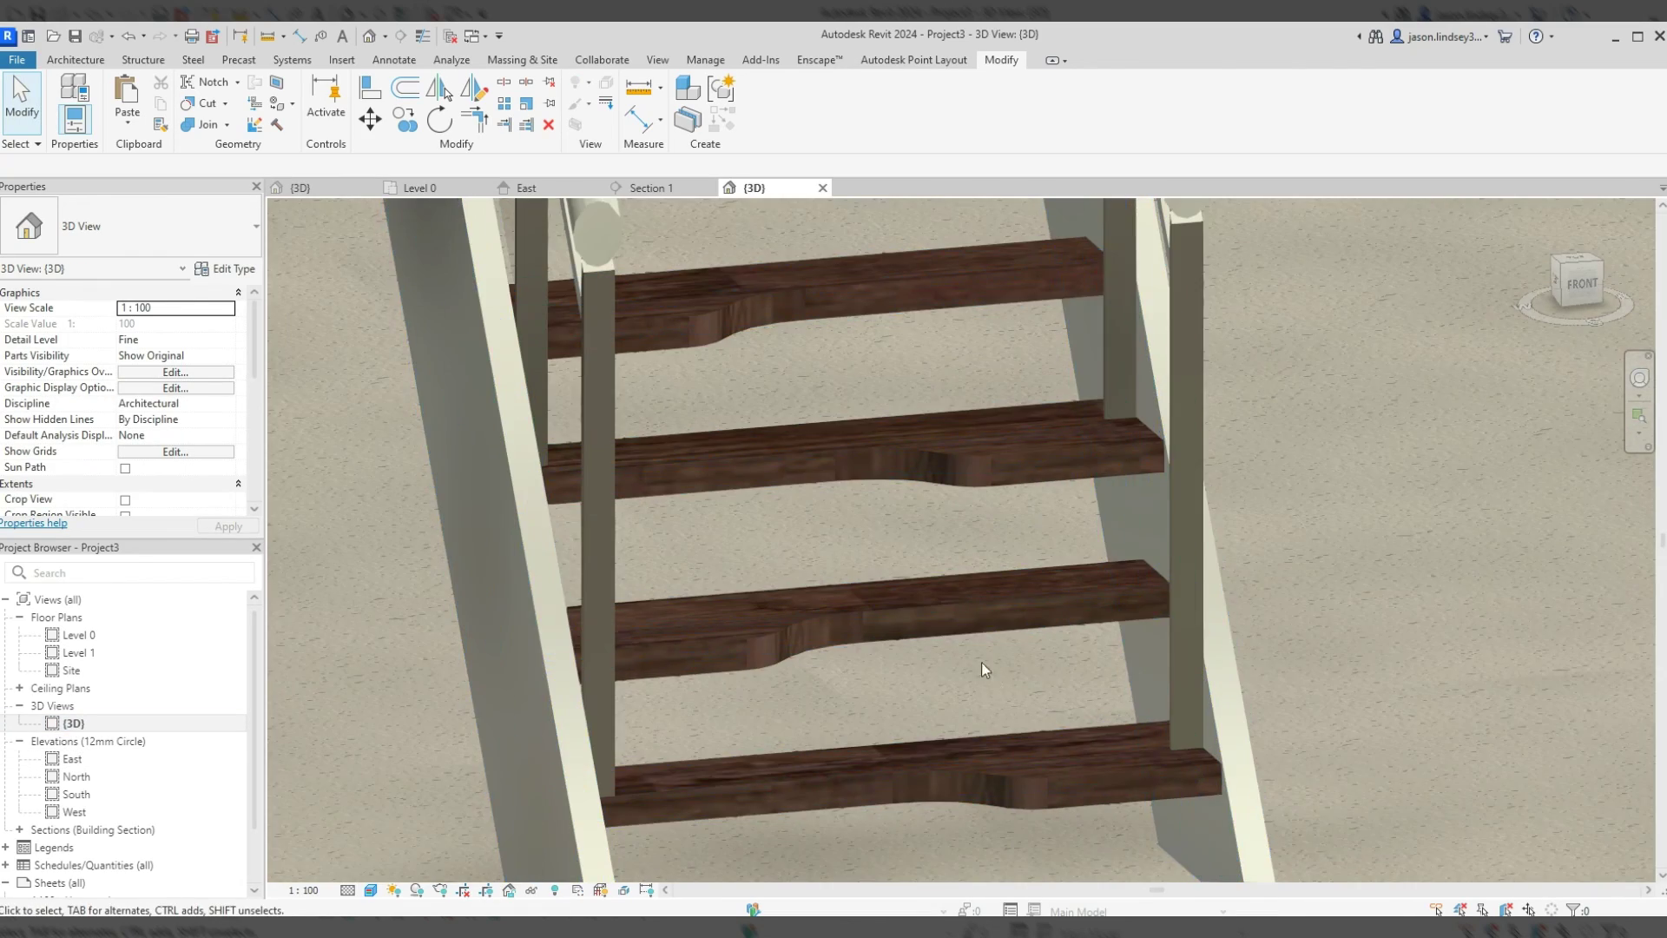
{"action": "middle_click_drag", "start_coordinate": [981, 661], "coordinate": [804, 502]}
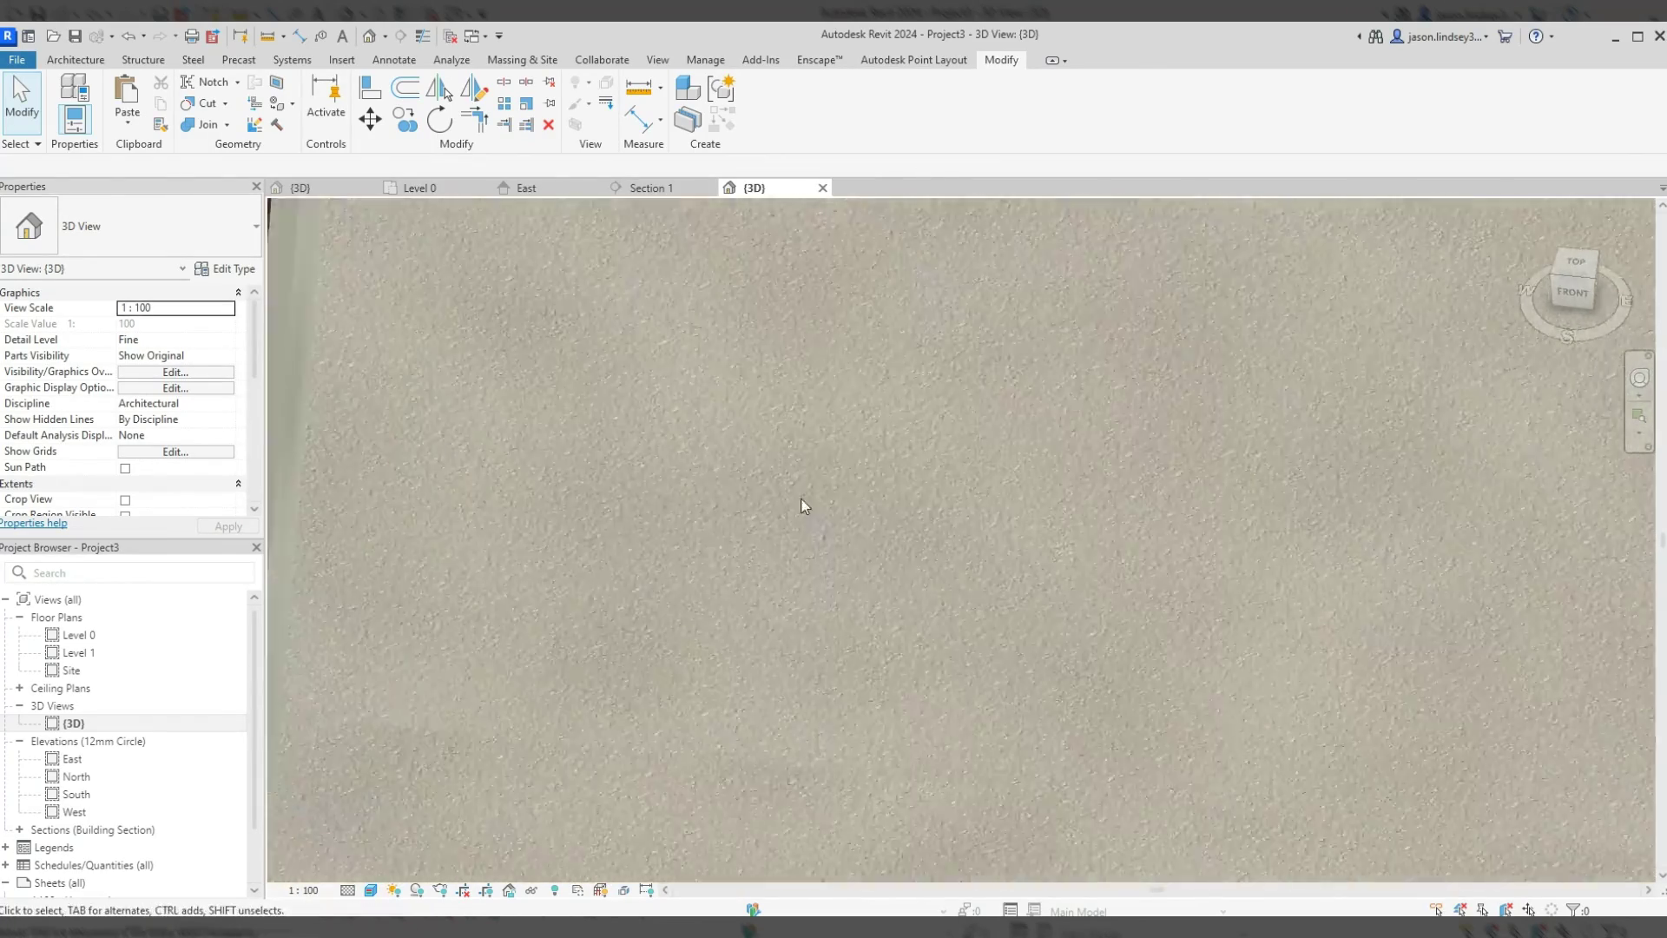
{"action": "scroll", "coordinate": [605, 417], "scroll_direction": "down", "scroll_amount": 5}
{"action": "middle_click_drag", "start_coordinate": [605, 417], "coordinate": [768, 556], "text": "shift"}
- Try the 900mm_Pipe type on the right railing, then revert to Glass_Panel-Bottom_Fill
{"action": "left_click", "coordinate": [708, 514]}
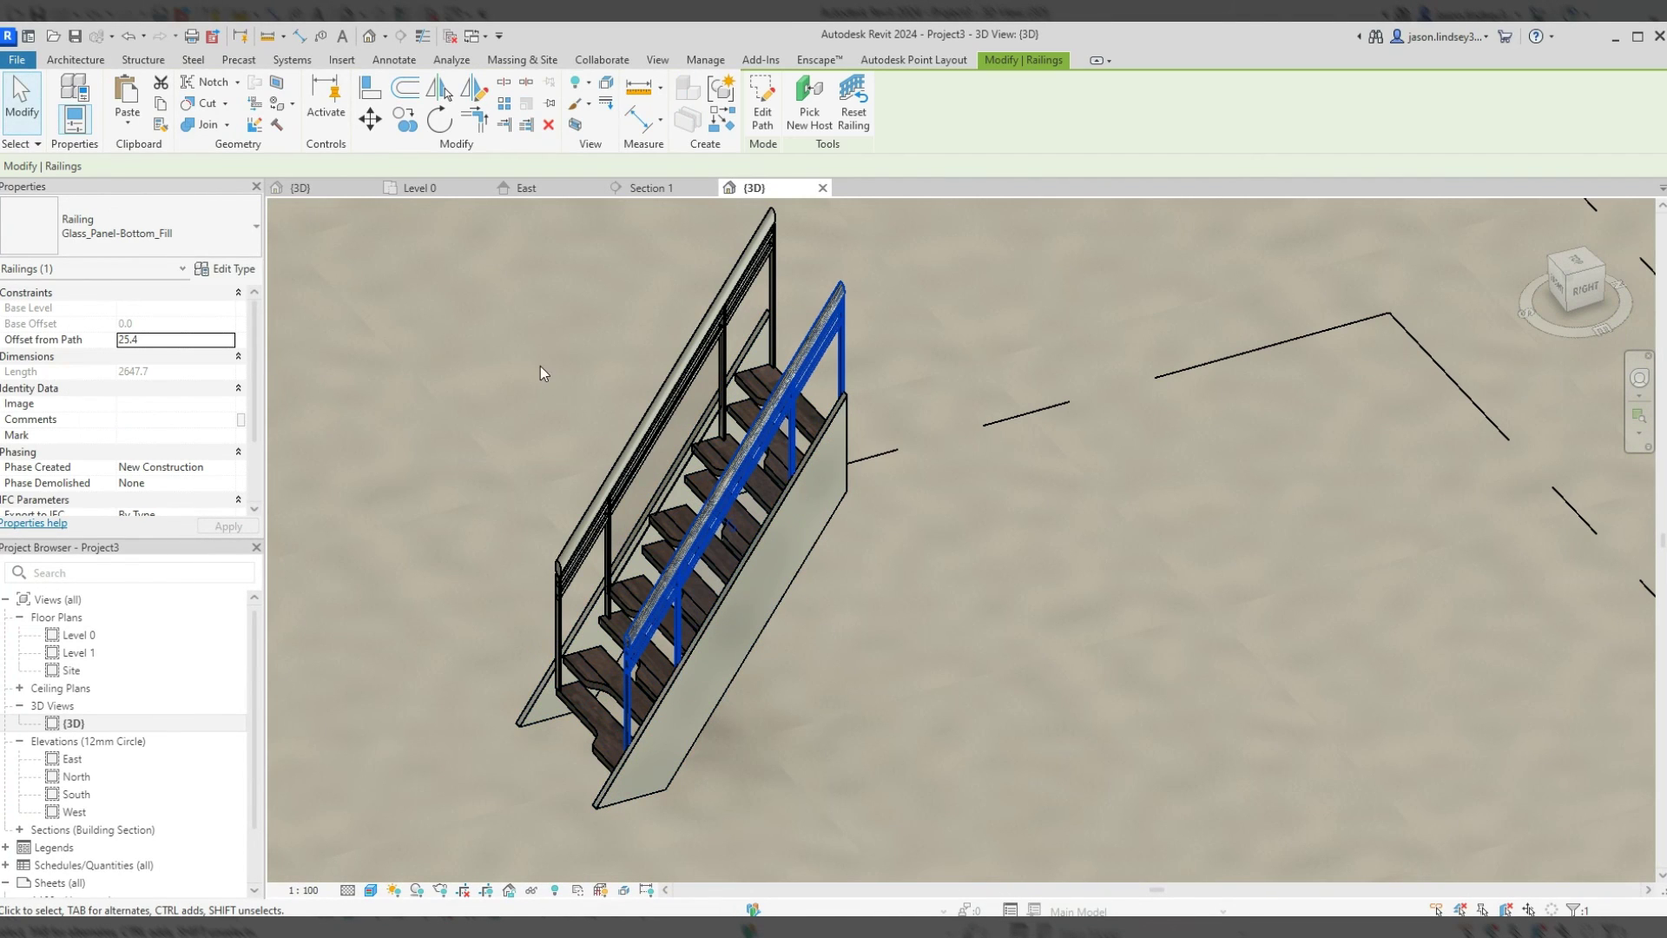
{"action": "left_click", "coordinate": [122, 222]}
{"action": "left_click", "coordinate": [78, 337]}
{"action": "left_click", "coordinate": [170, 227]}
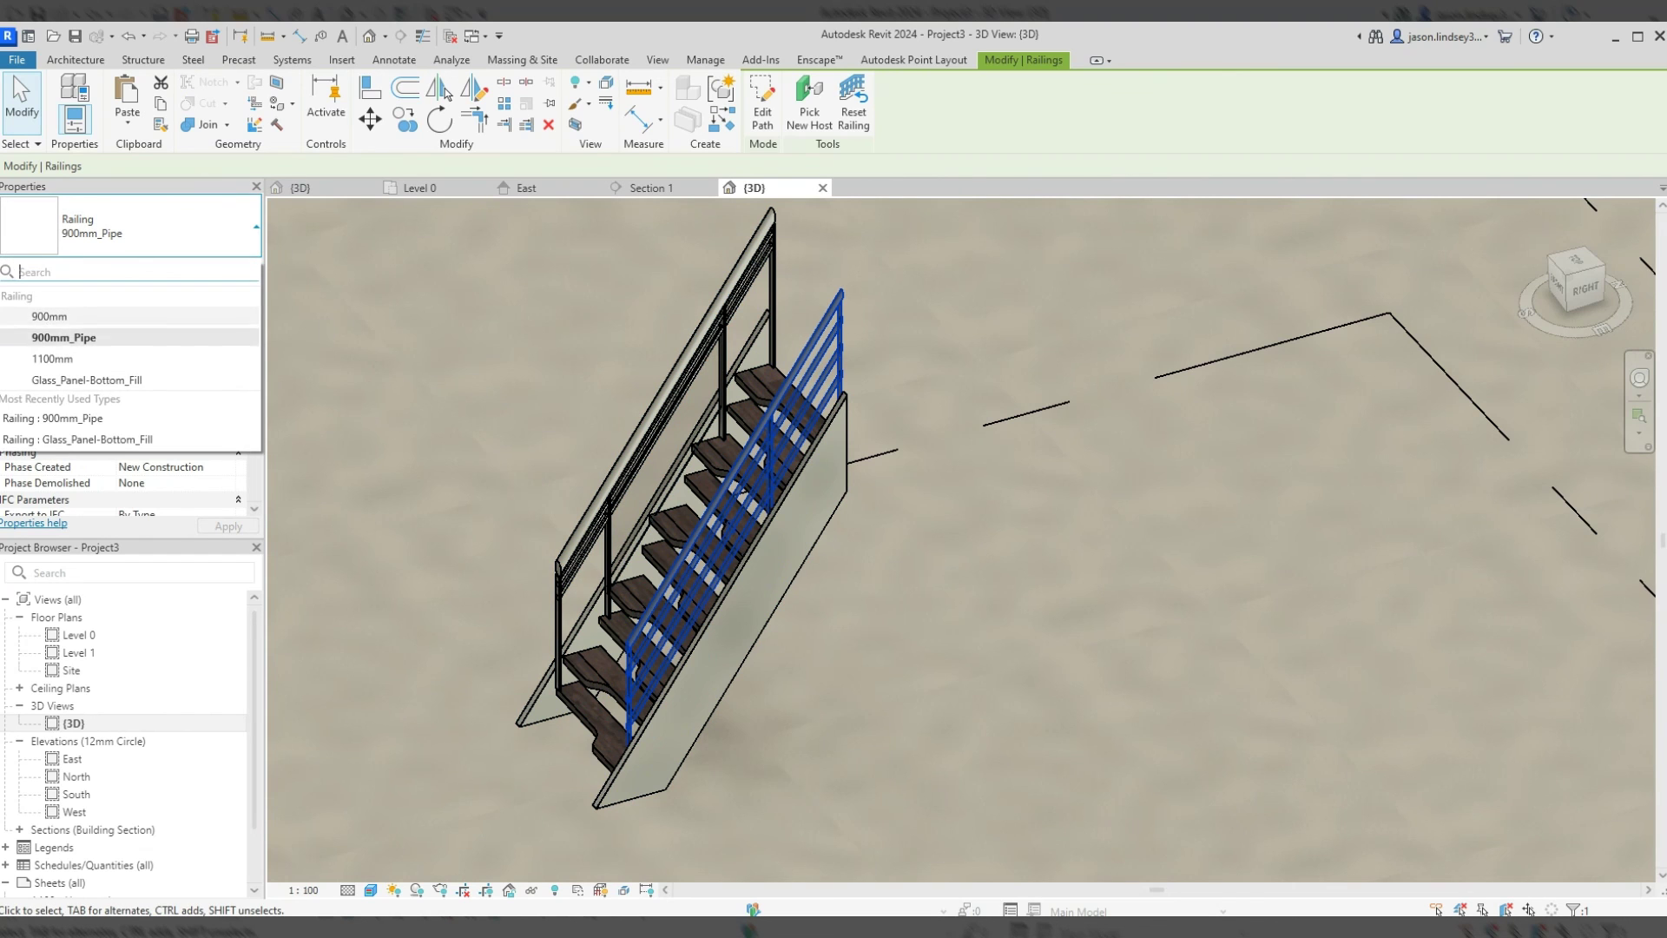
{"action": "left_click", "coordinate": [119, 380]}
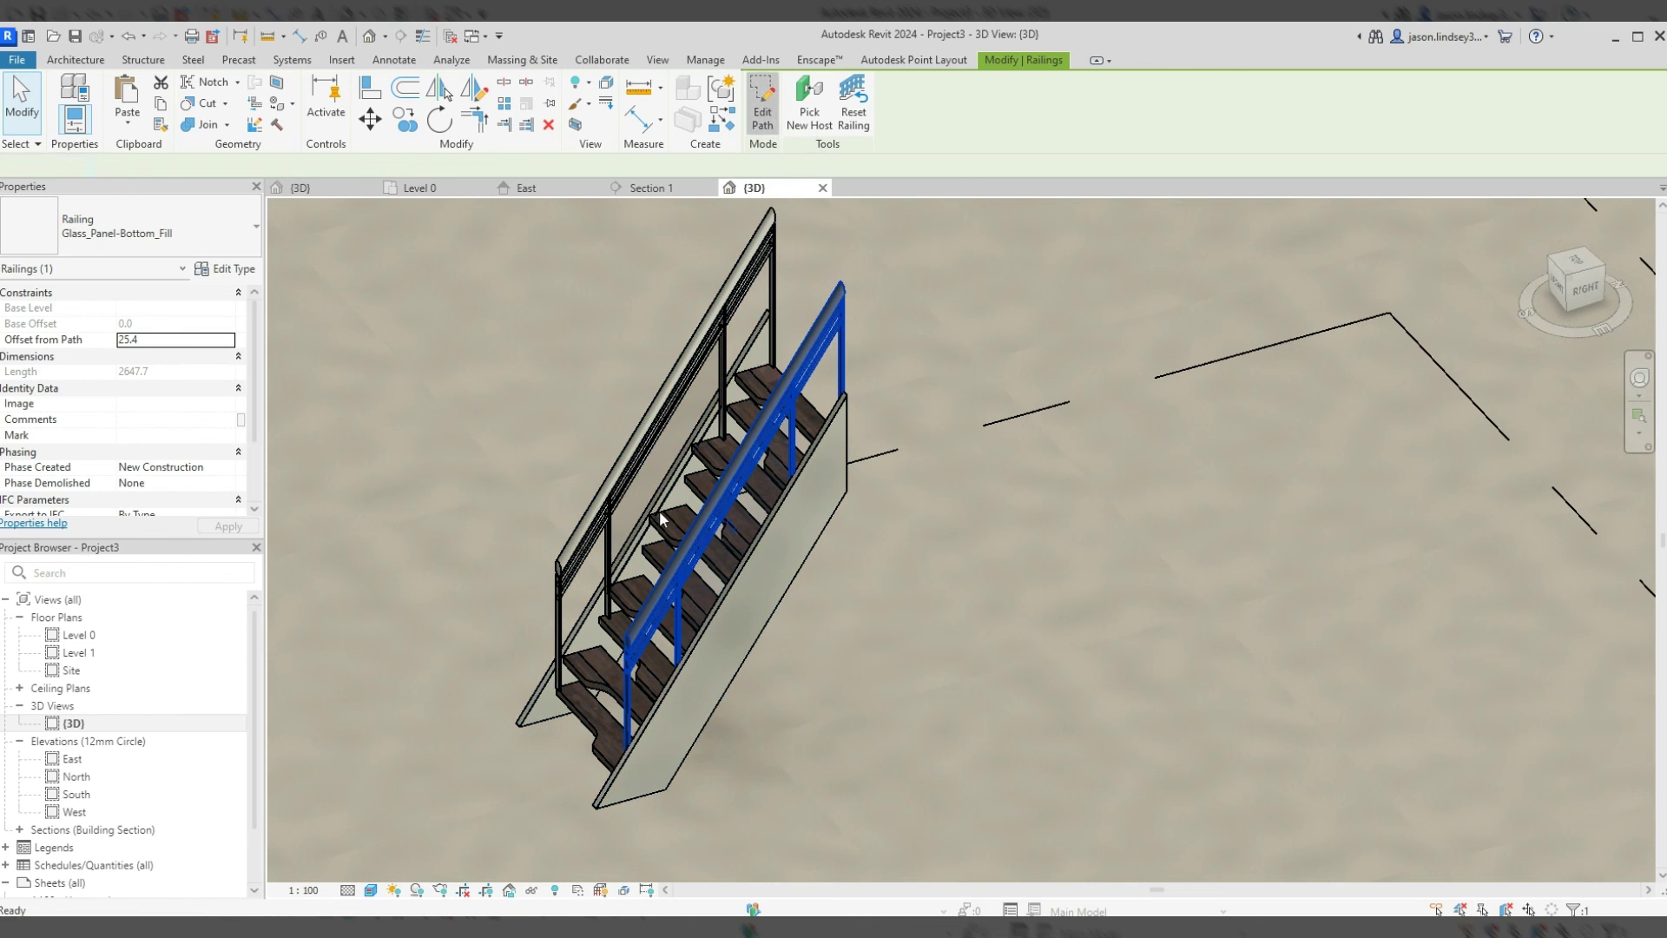
- Lengthen the railing's path line at the stair bottom to 1756.6 and finish the path edit
{"action": "double_click", "coordinate": [660, 518]}
{"action": "left_click", "coordinate": [649, 788]}
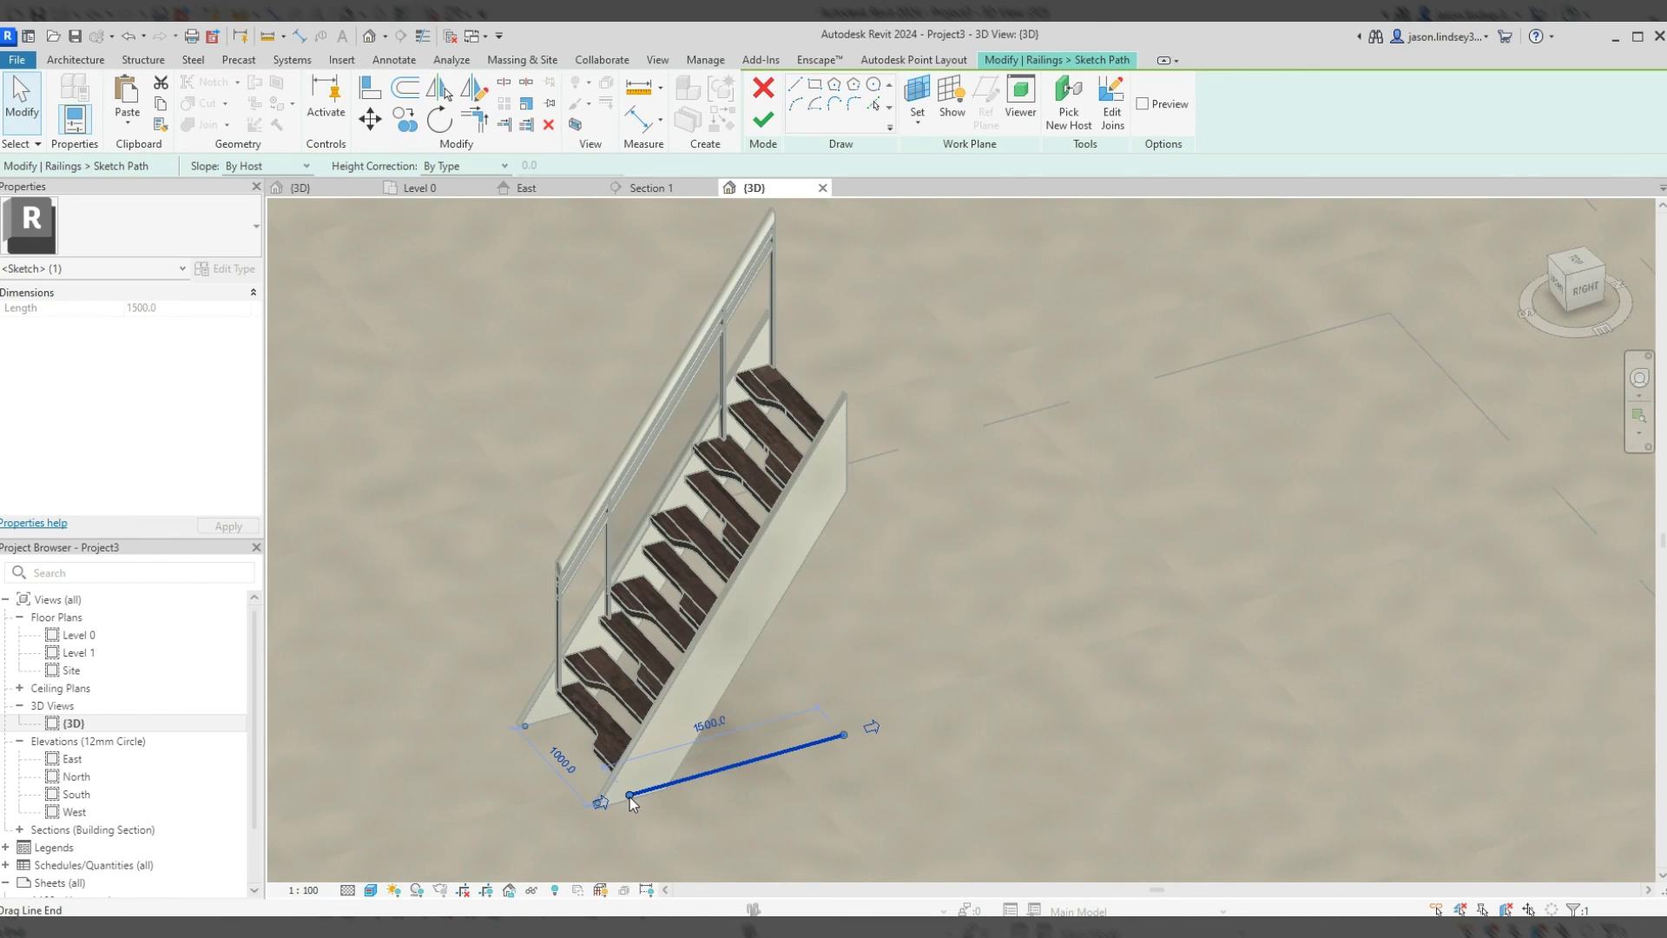
{"action": "left_click_drag", "start_coordinate": [631, 797], "coordinate": [593, 804]}
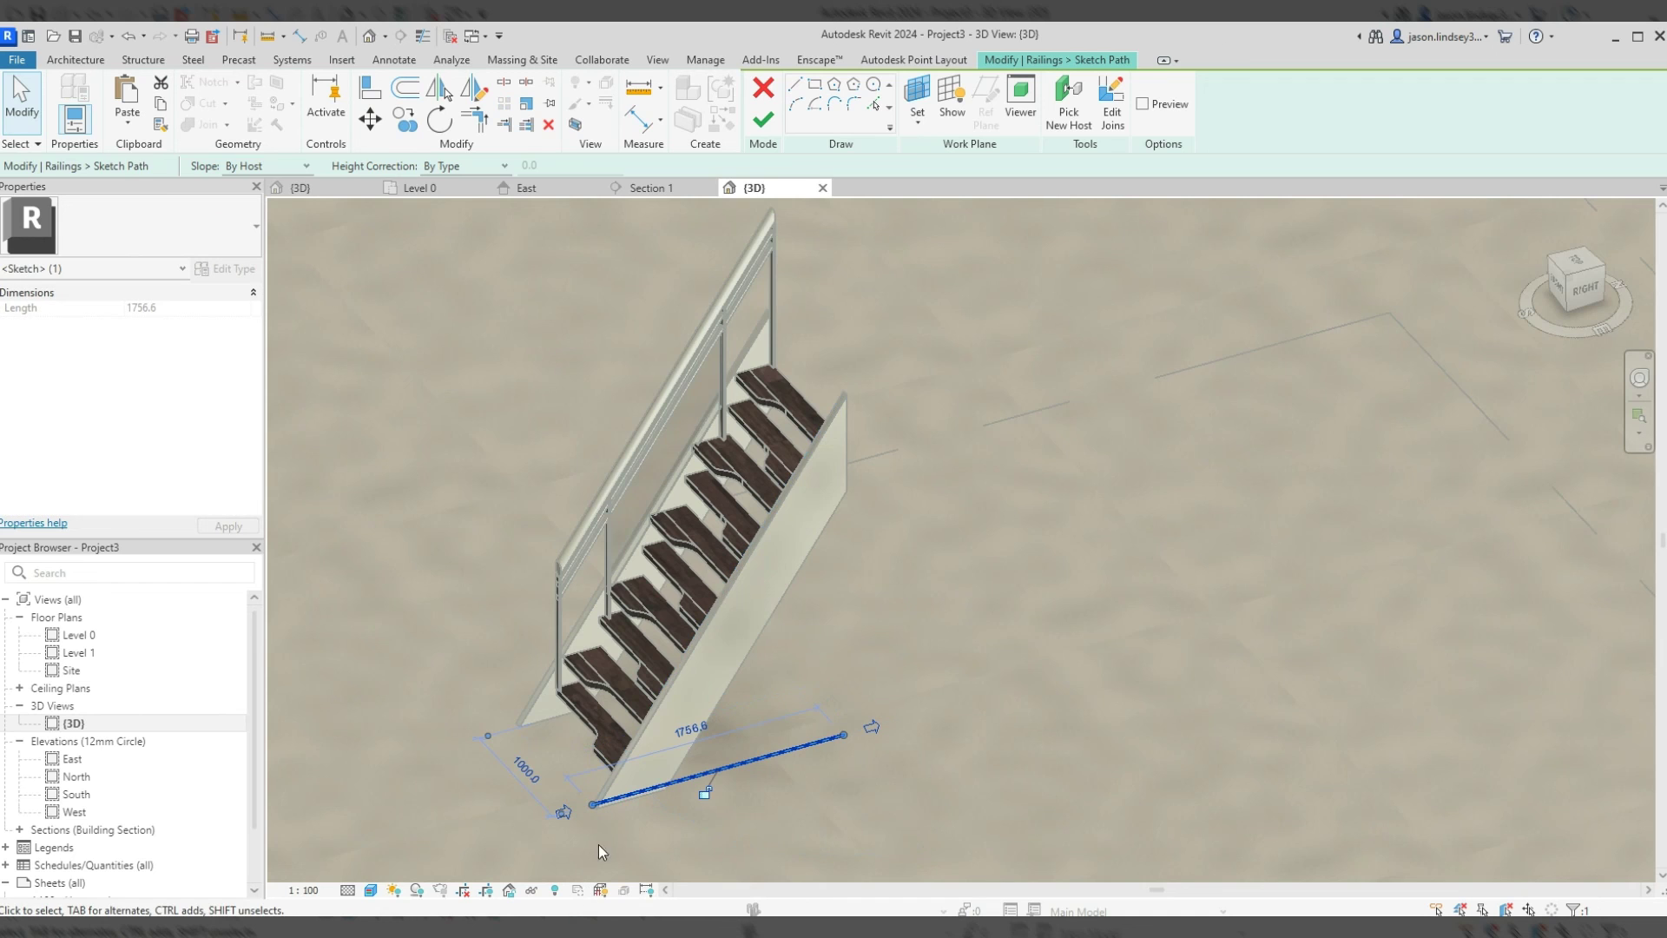
{"action": "left_click", "coordinate": [763, 122]}
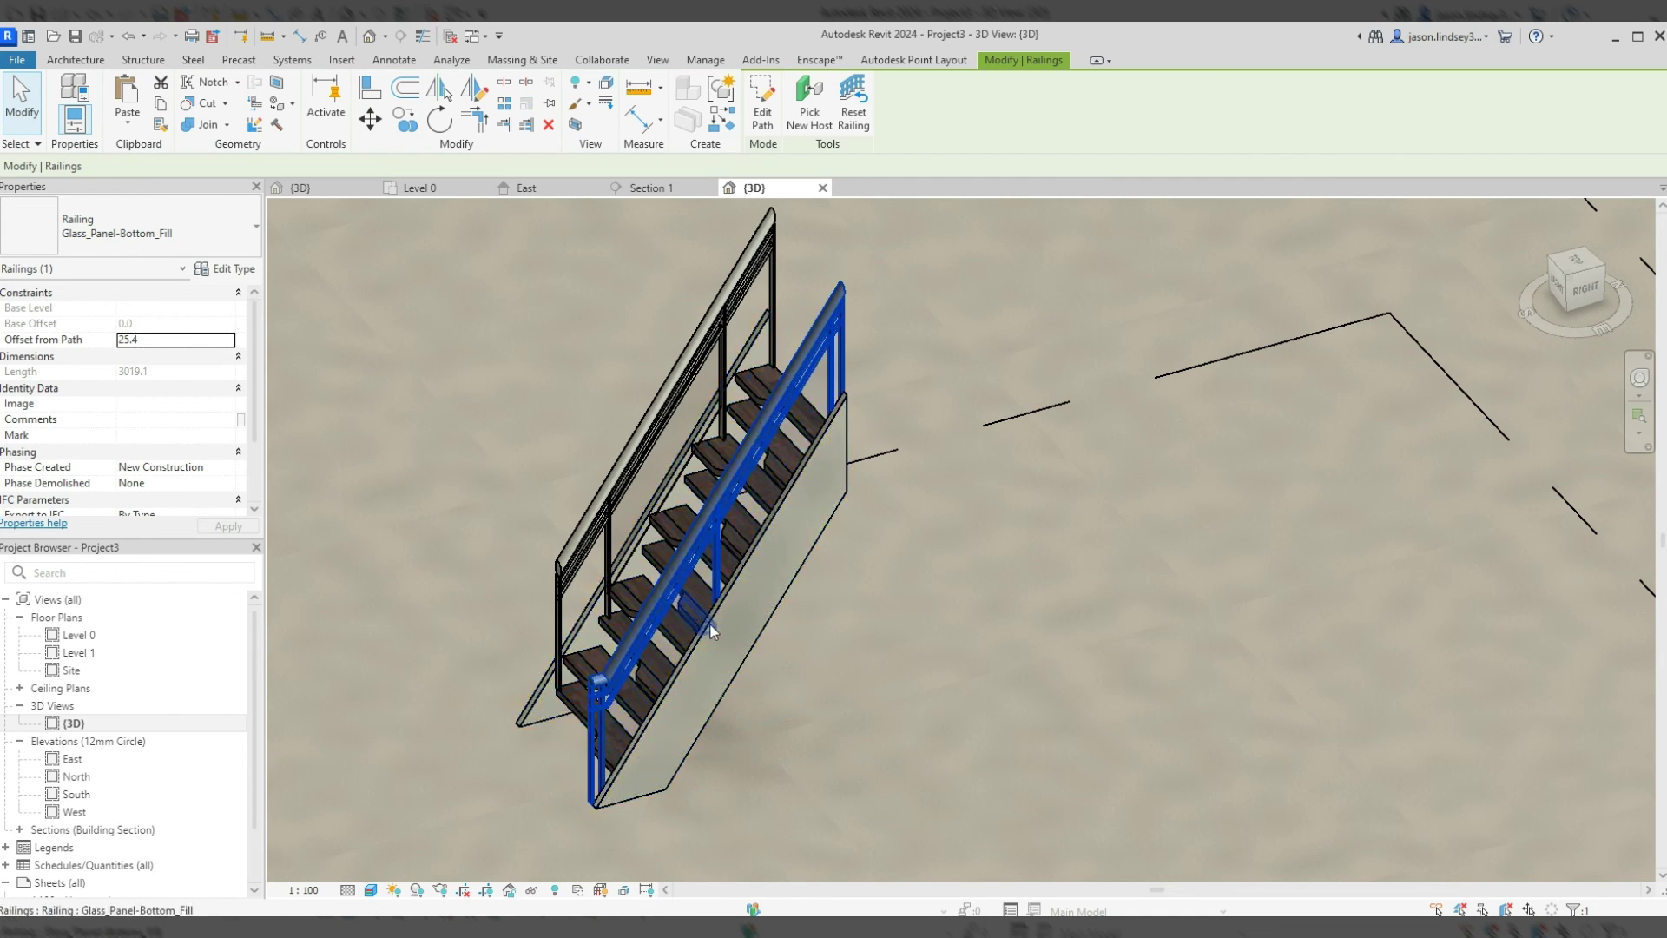
{"action": "left_click", "coordinate": [518, 477]}
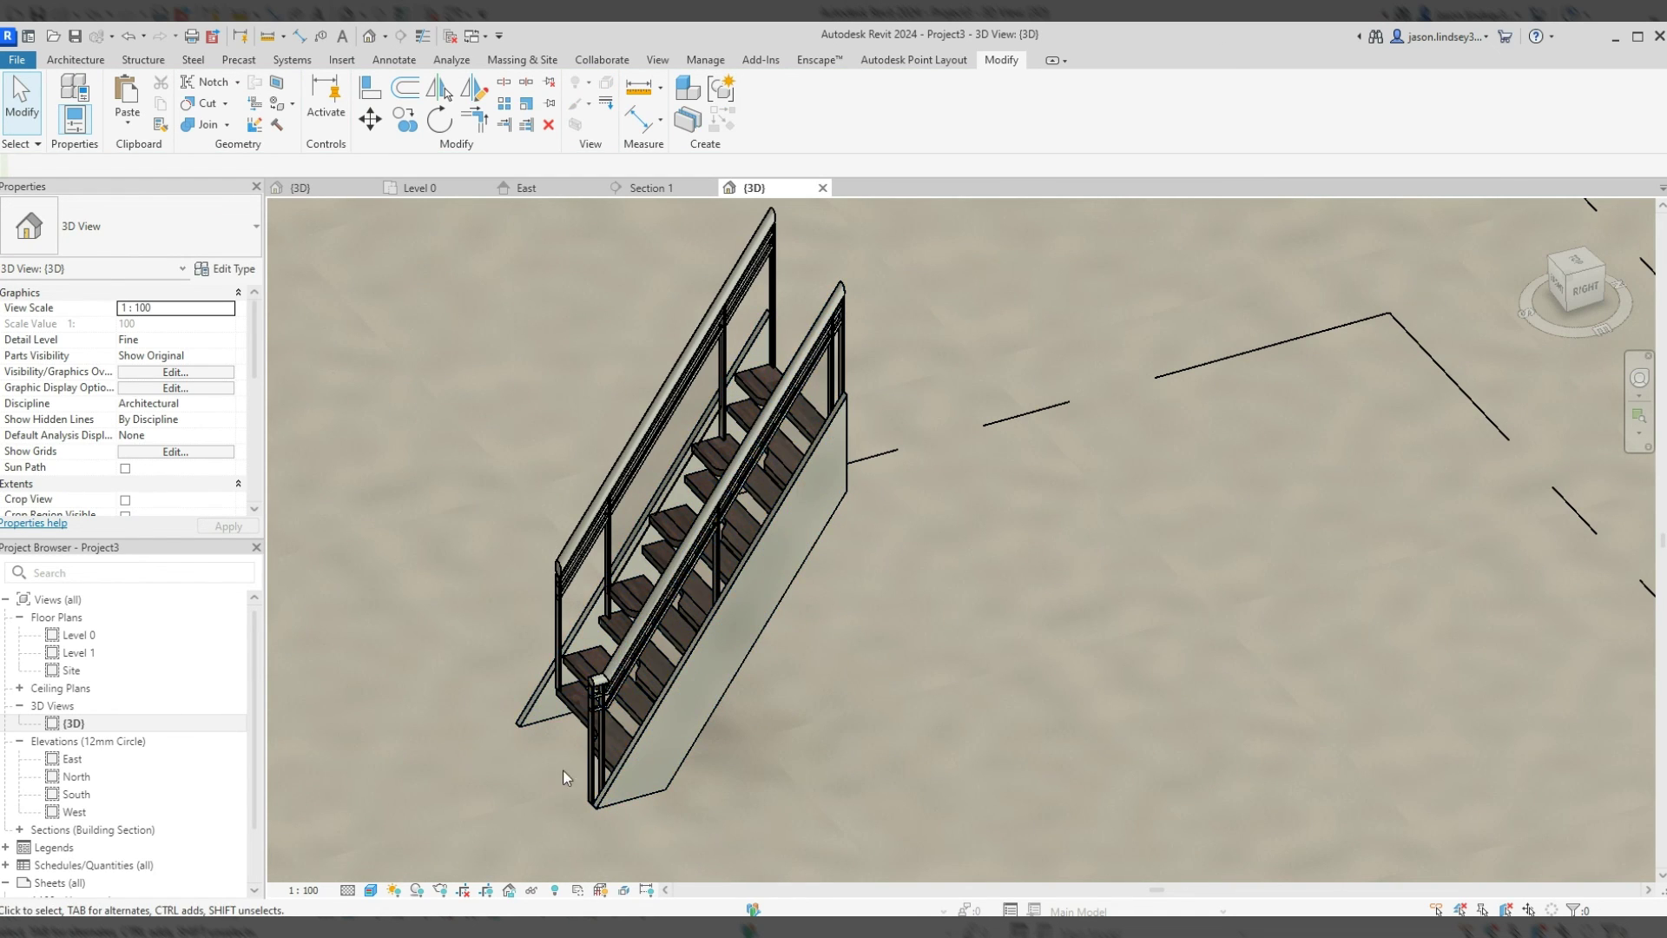
{"action": "scroll", "coordinate": [547, 835], "scroll_direction": "up", "scroll_amount": 3}
{"action": "scroll", "coordinate": [534, 638], "scroll_direction": "down", "scroll_amount": 5}
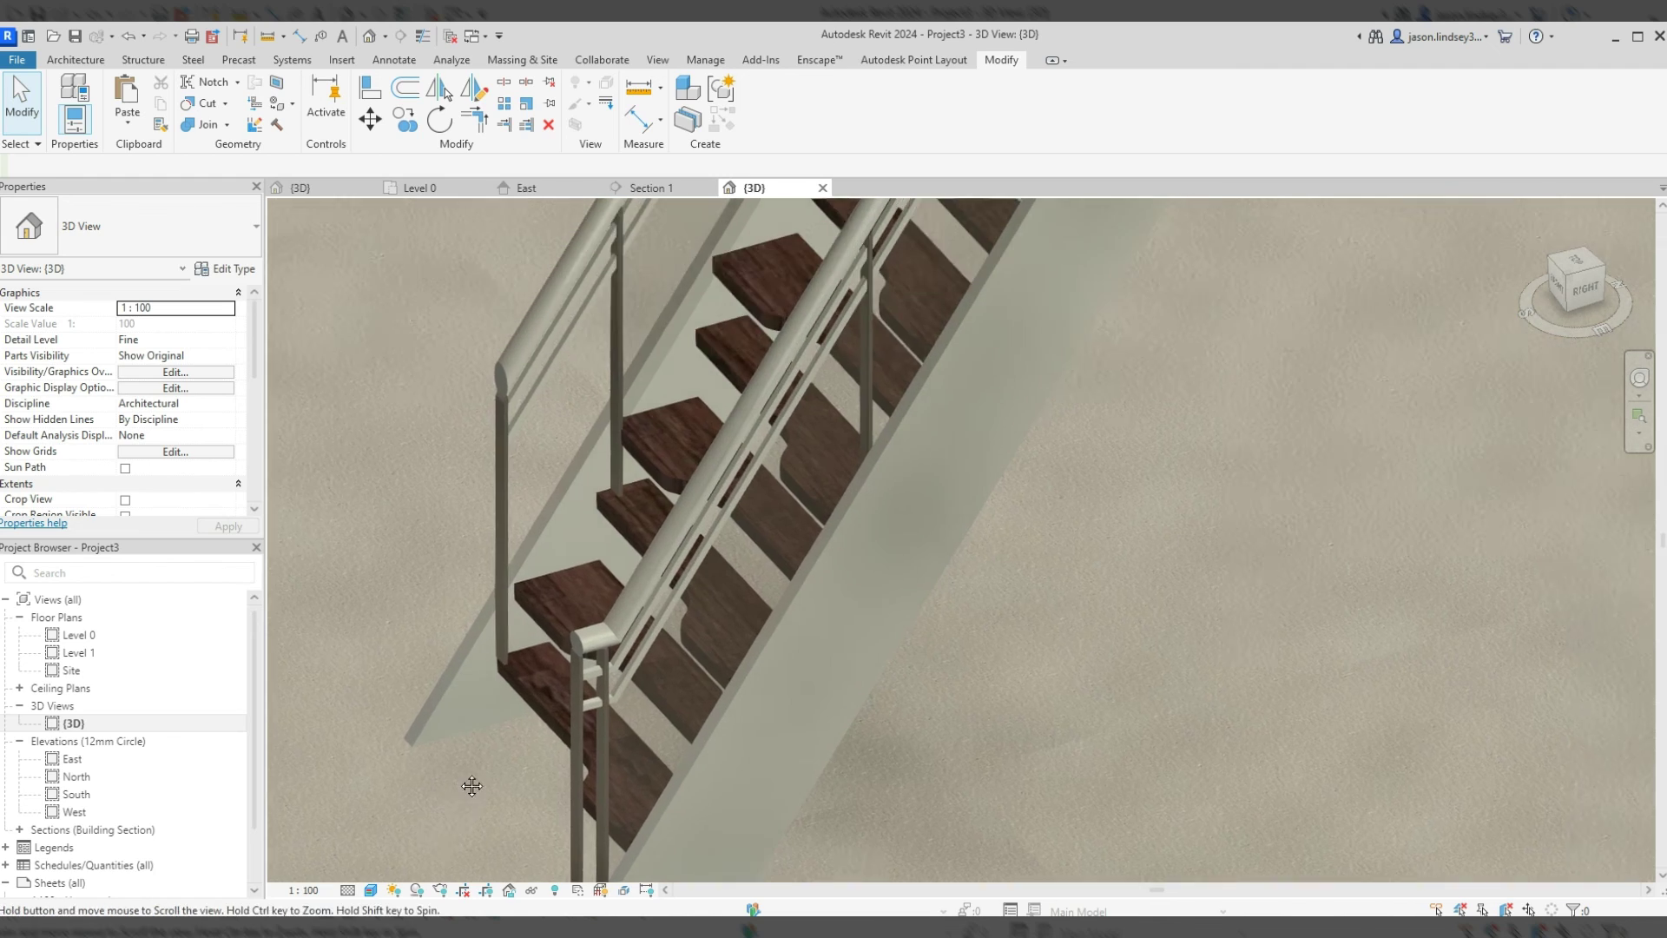
{"action": "scroll", "coordinate": [823, 590], "scroll_direction": "up", "scroll_amount": 5}
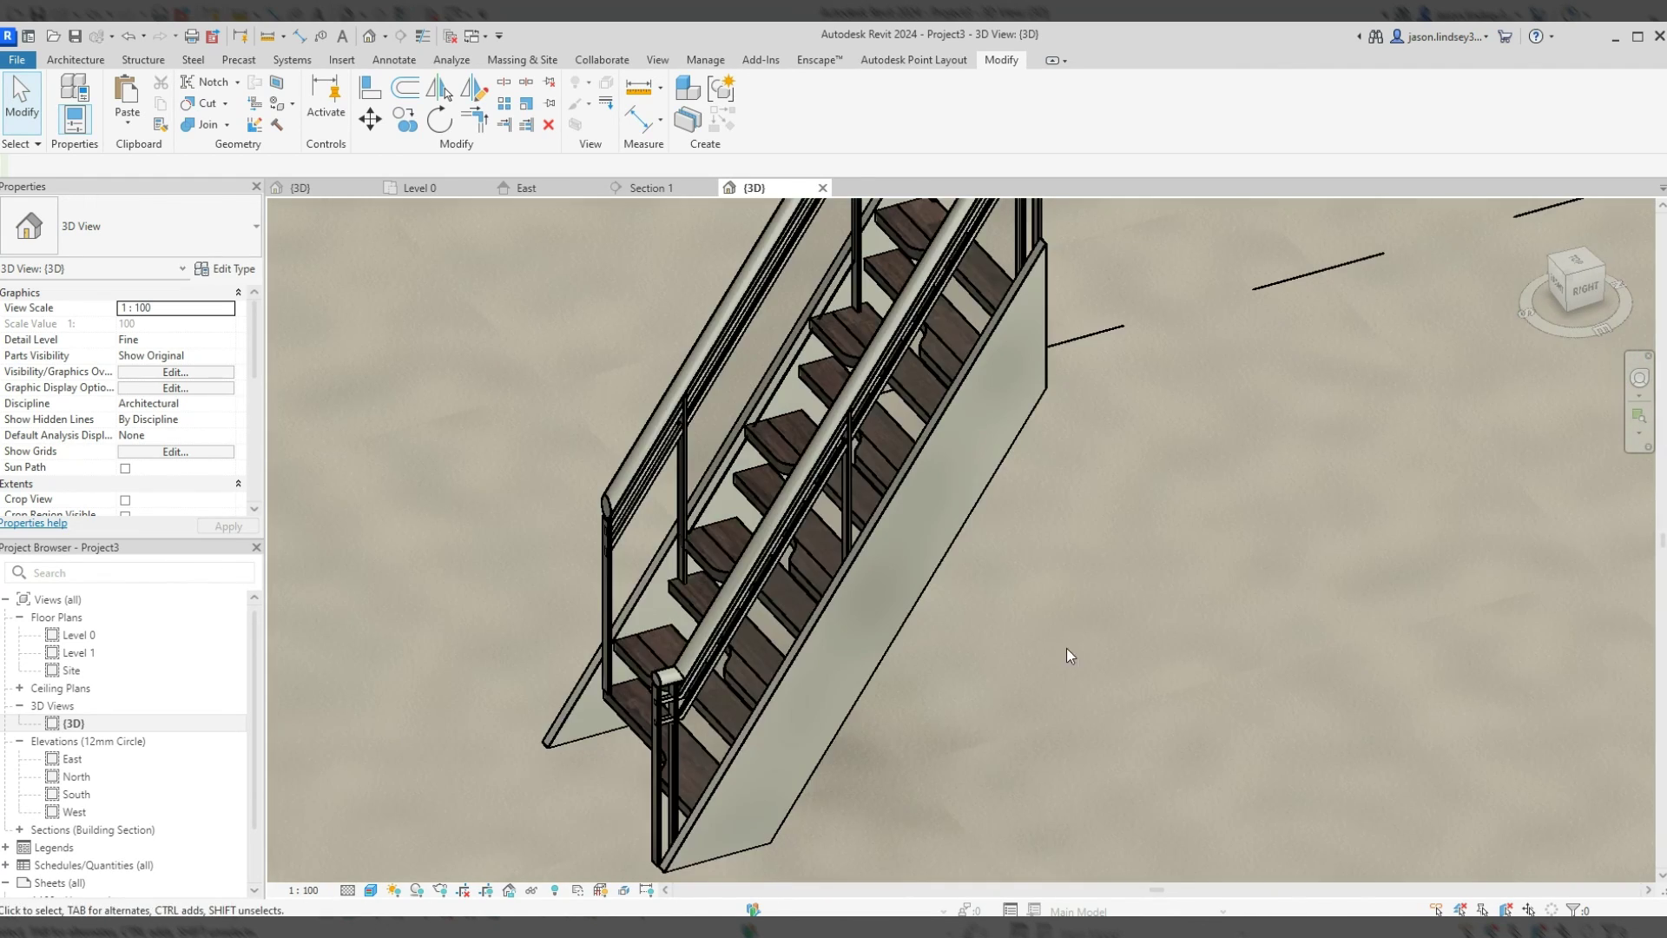
{"action": "middle_click_drag", "start_coordinate": [1066, 647], "coordinate": [1280, 603], "text": "shift"}
{"action": "scroll", "coordinate": [1148, 564], "scroll_direction": "down", "scroll_amount": 4}
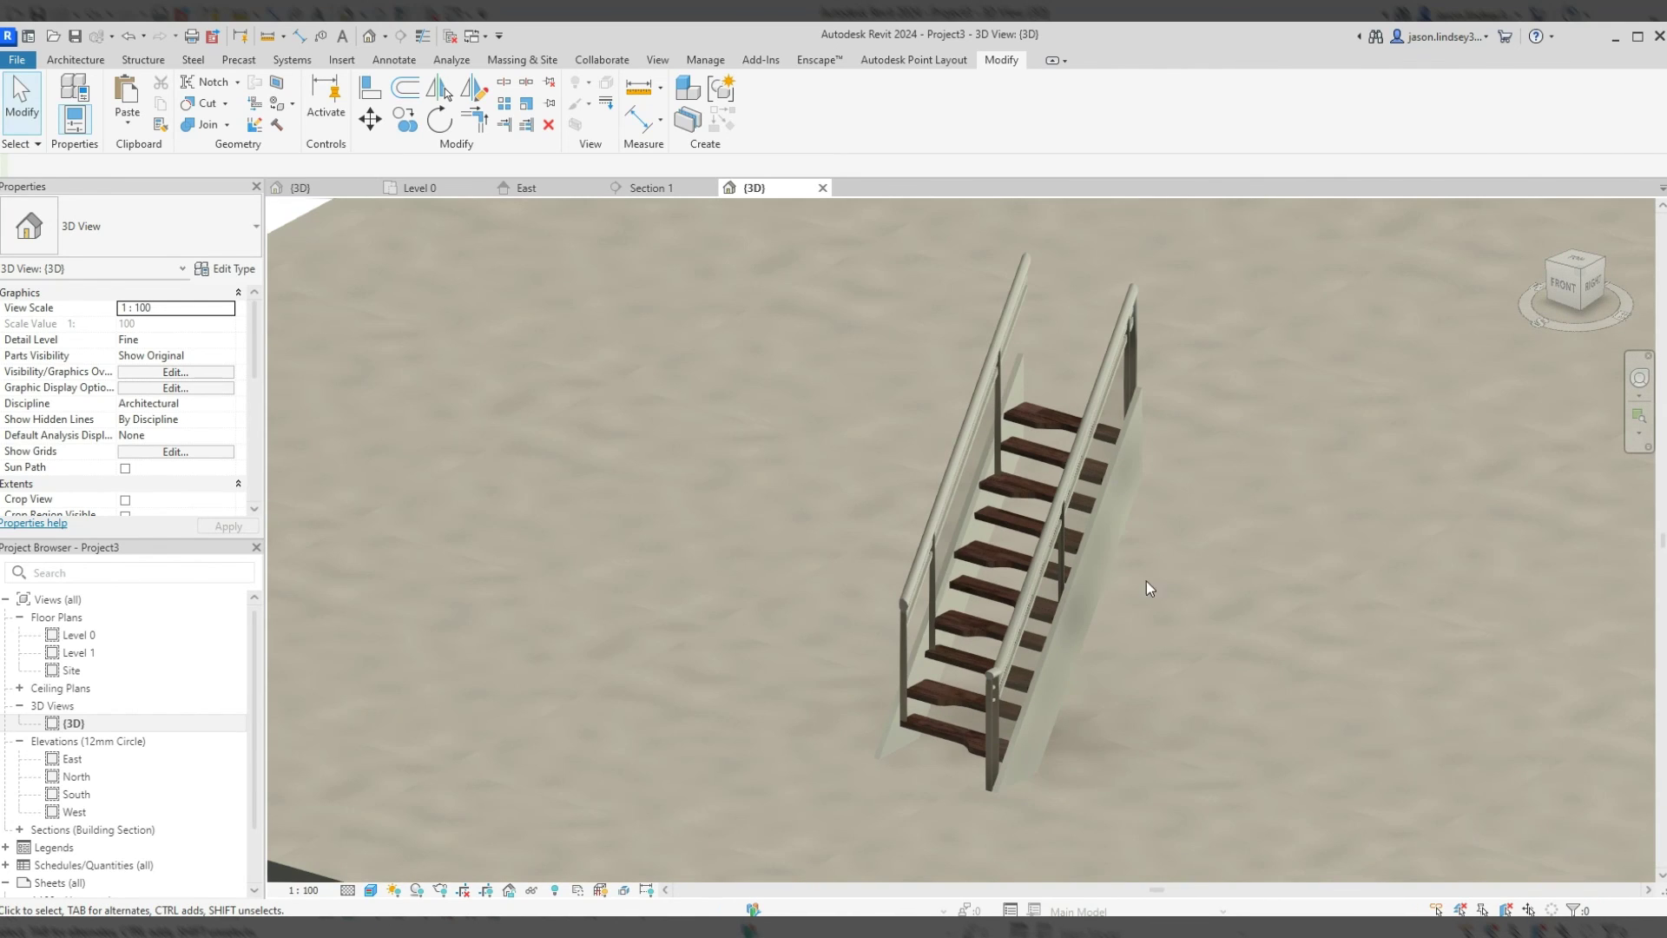